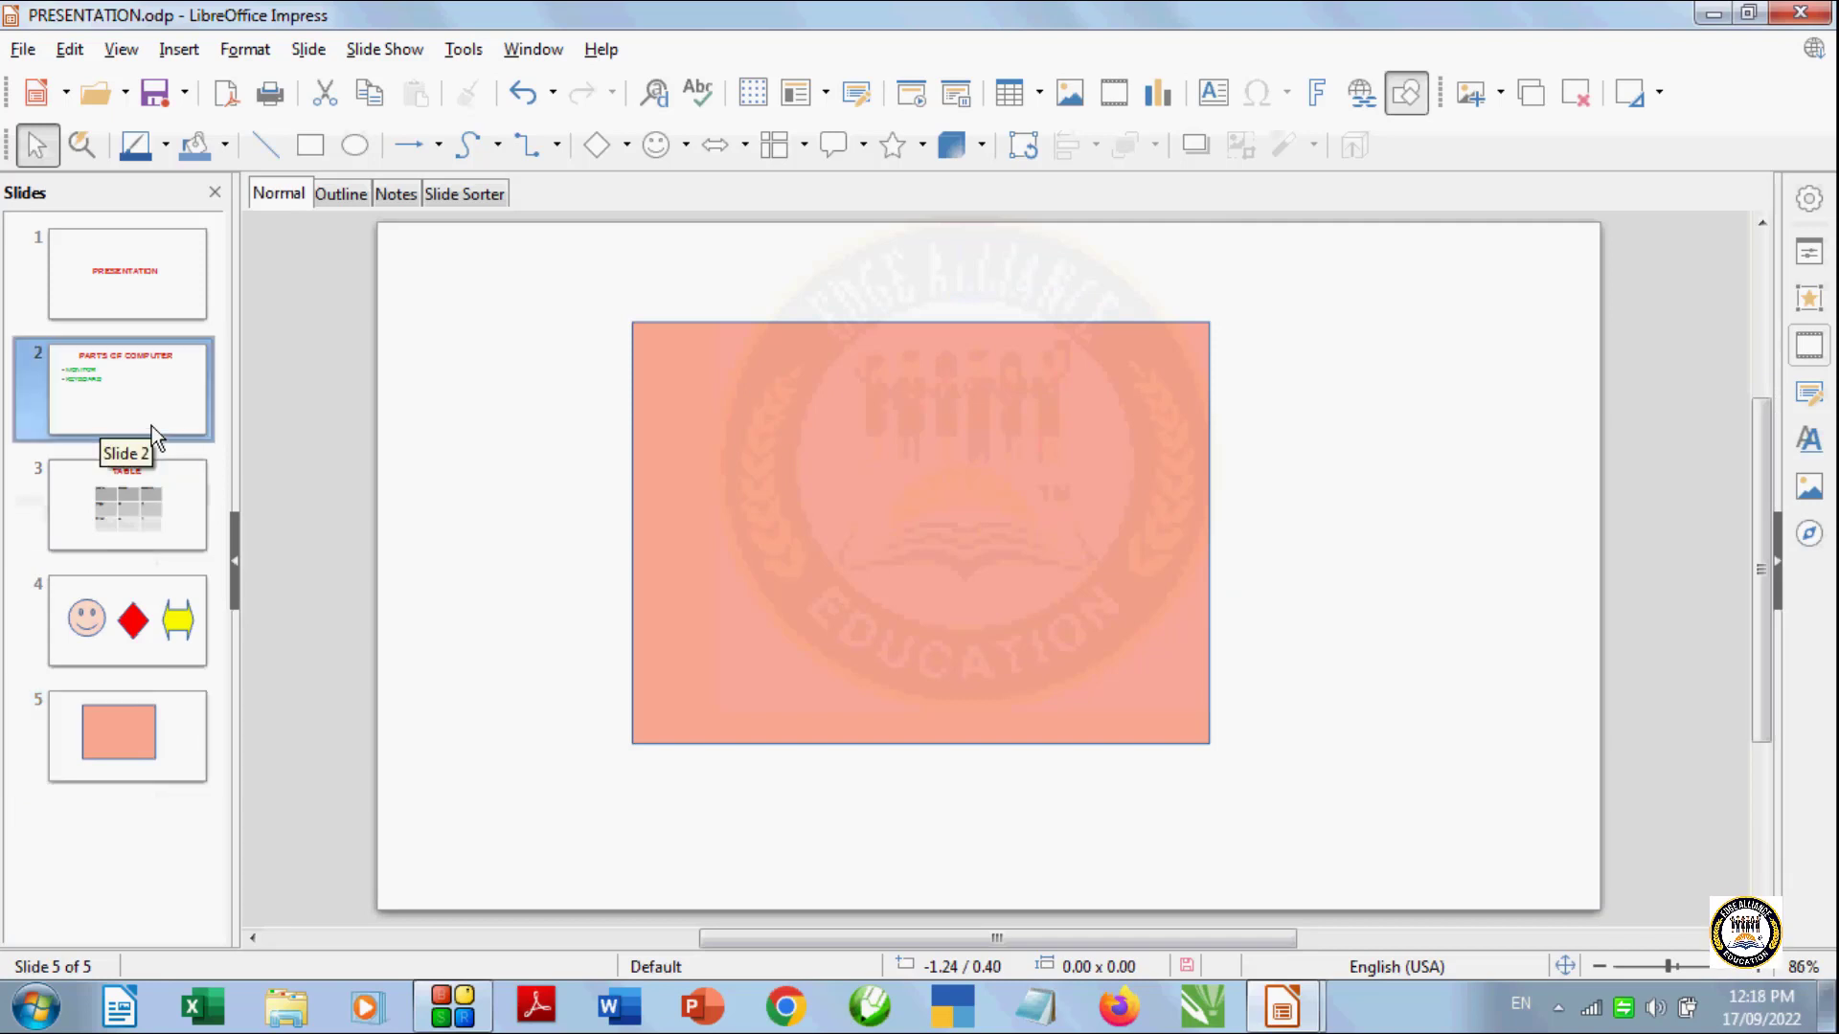
Apply the Default 1 slide design to slide 2, PARTS OF COMPUTER
{"action": "left_click", "coordinate": [158, 304]}
{"action": "left_click", "coordinate": [161, 378]}
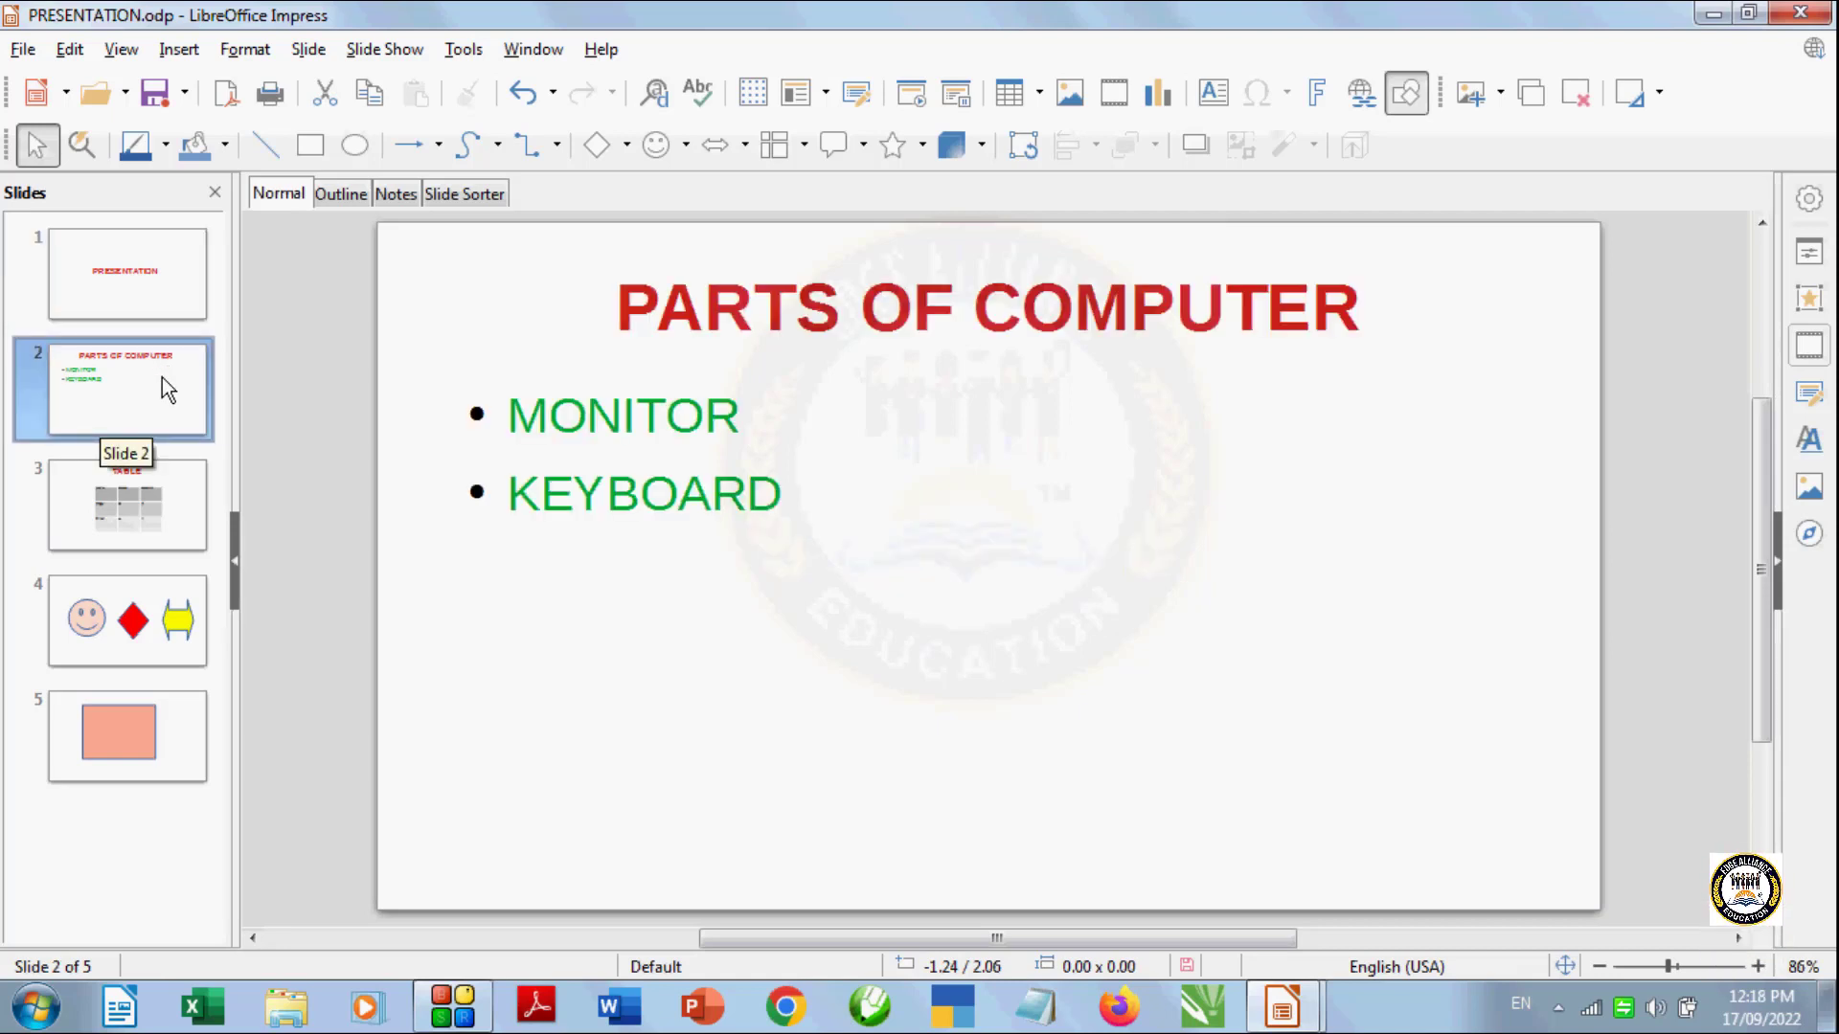
{"action": "left_click", "coordinate": [307, 52]}
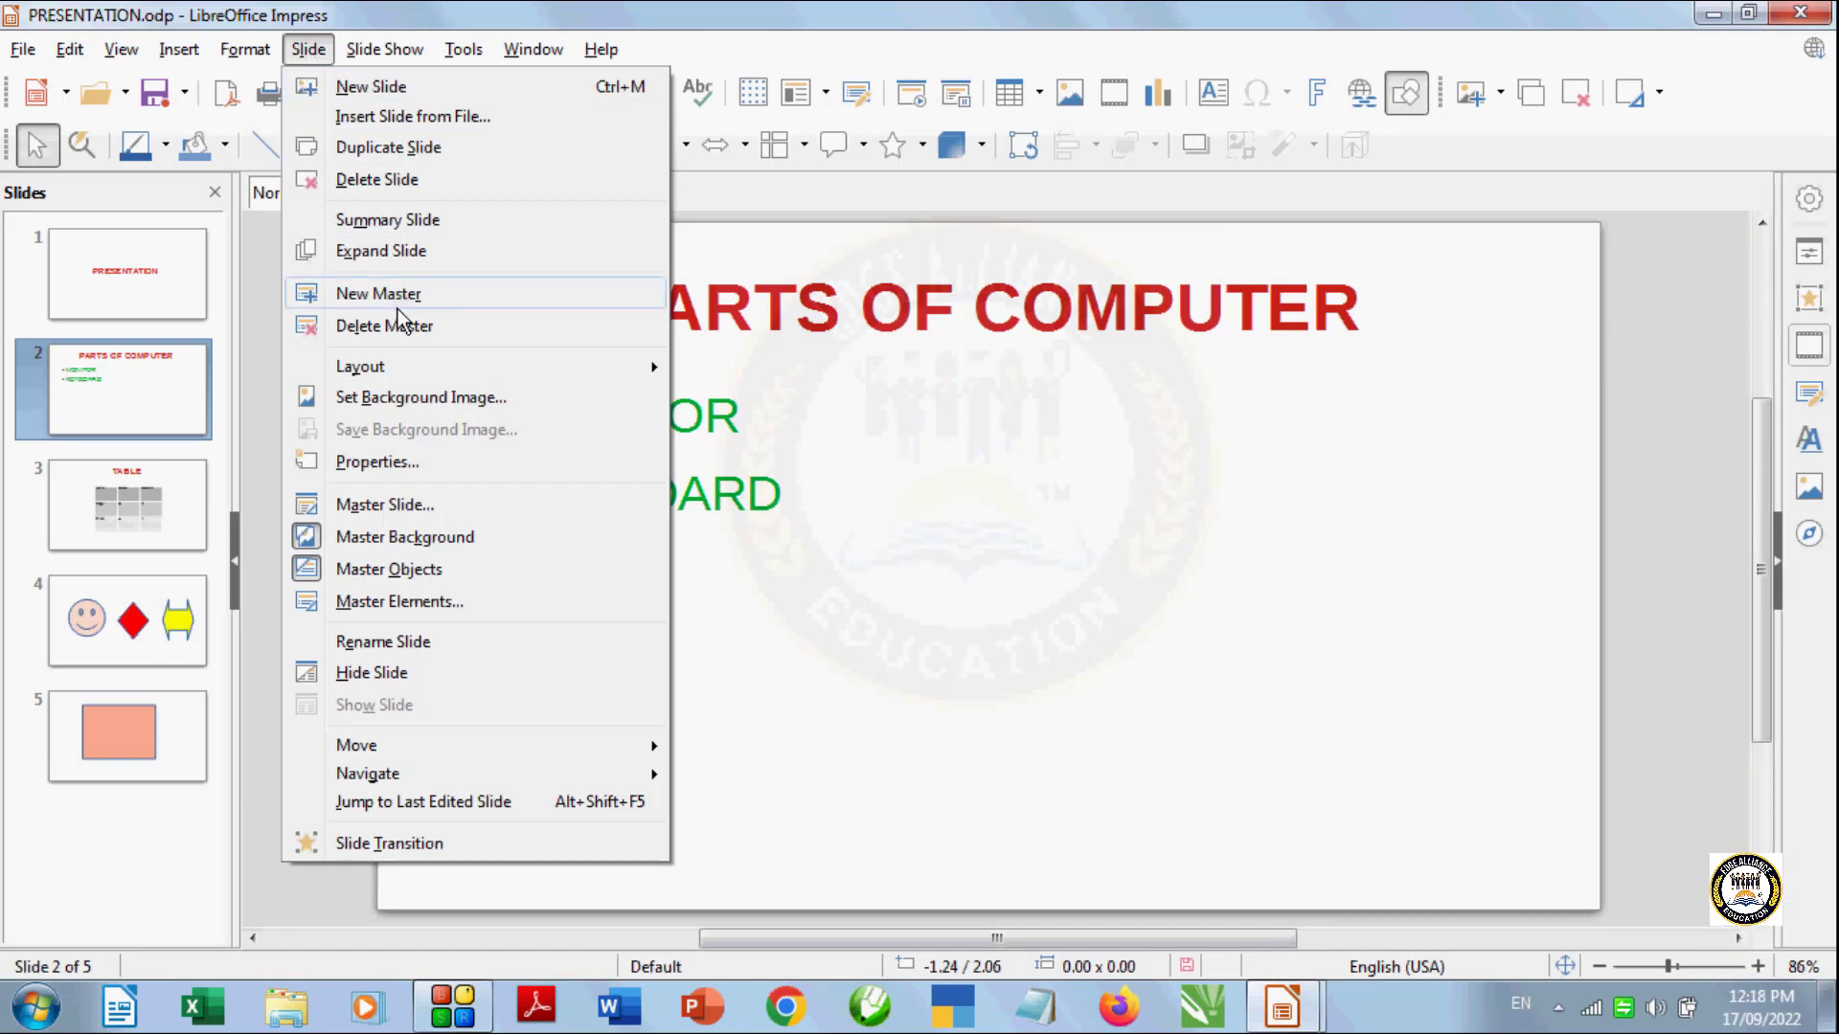
{"action": "left_click", "coordinate": [430, 508]}
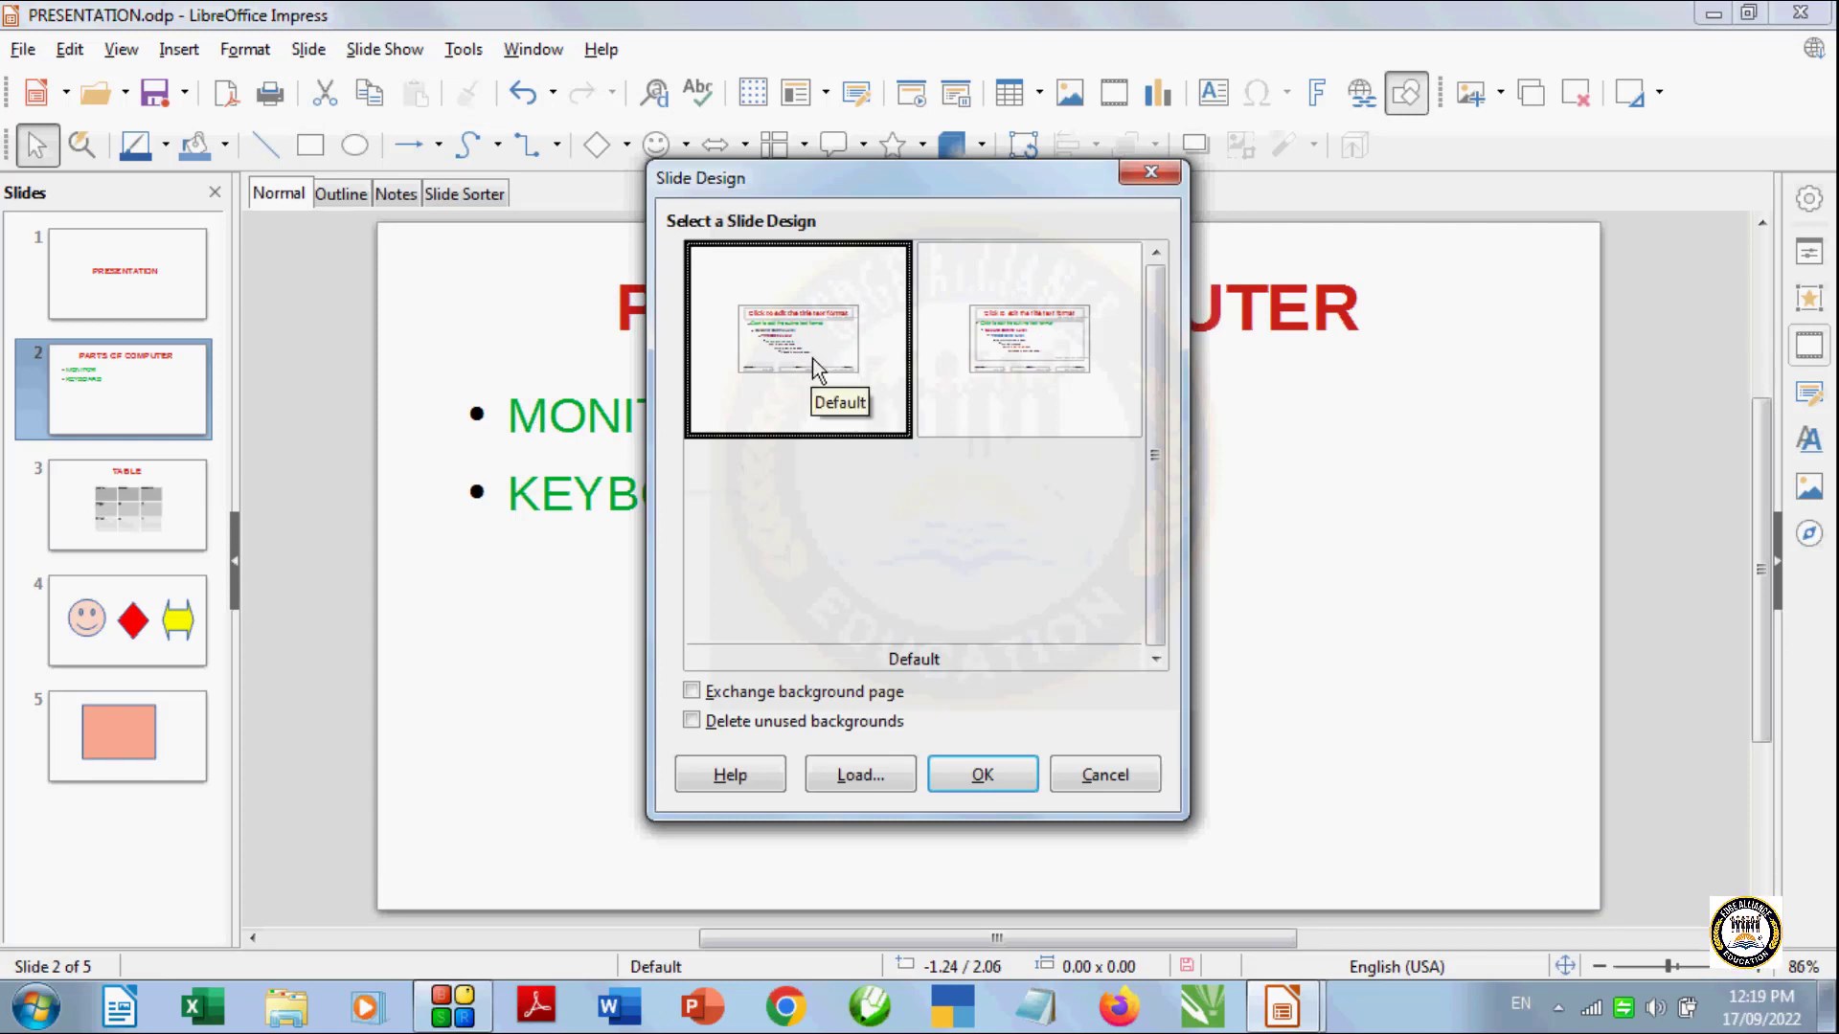
{"action": "left_click", "coordinate": [954, 372]}
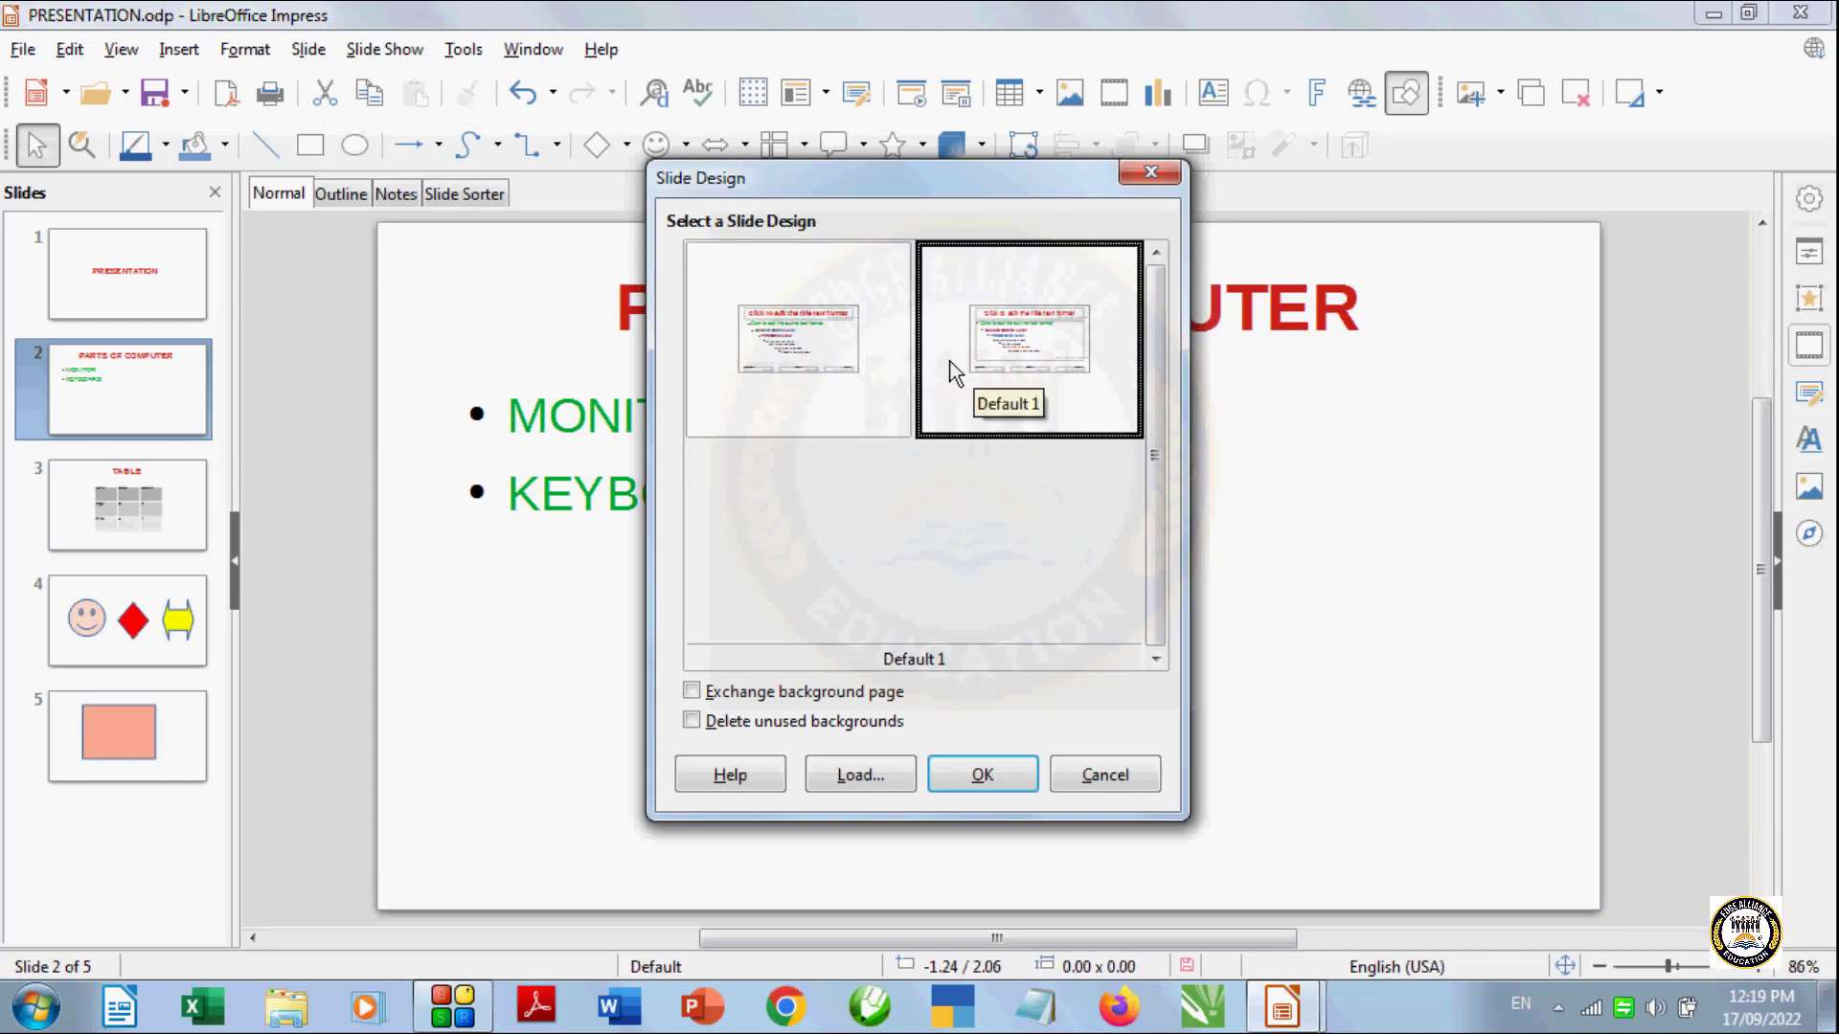
{"action": "left_click", "coordinate": [859, 385]}
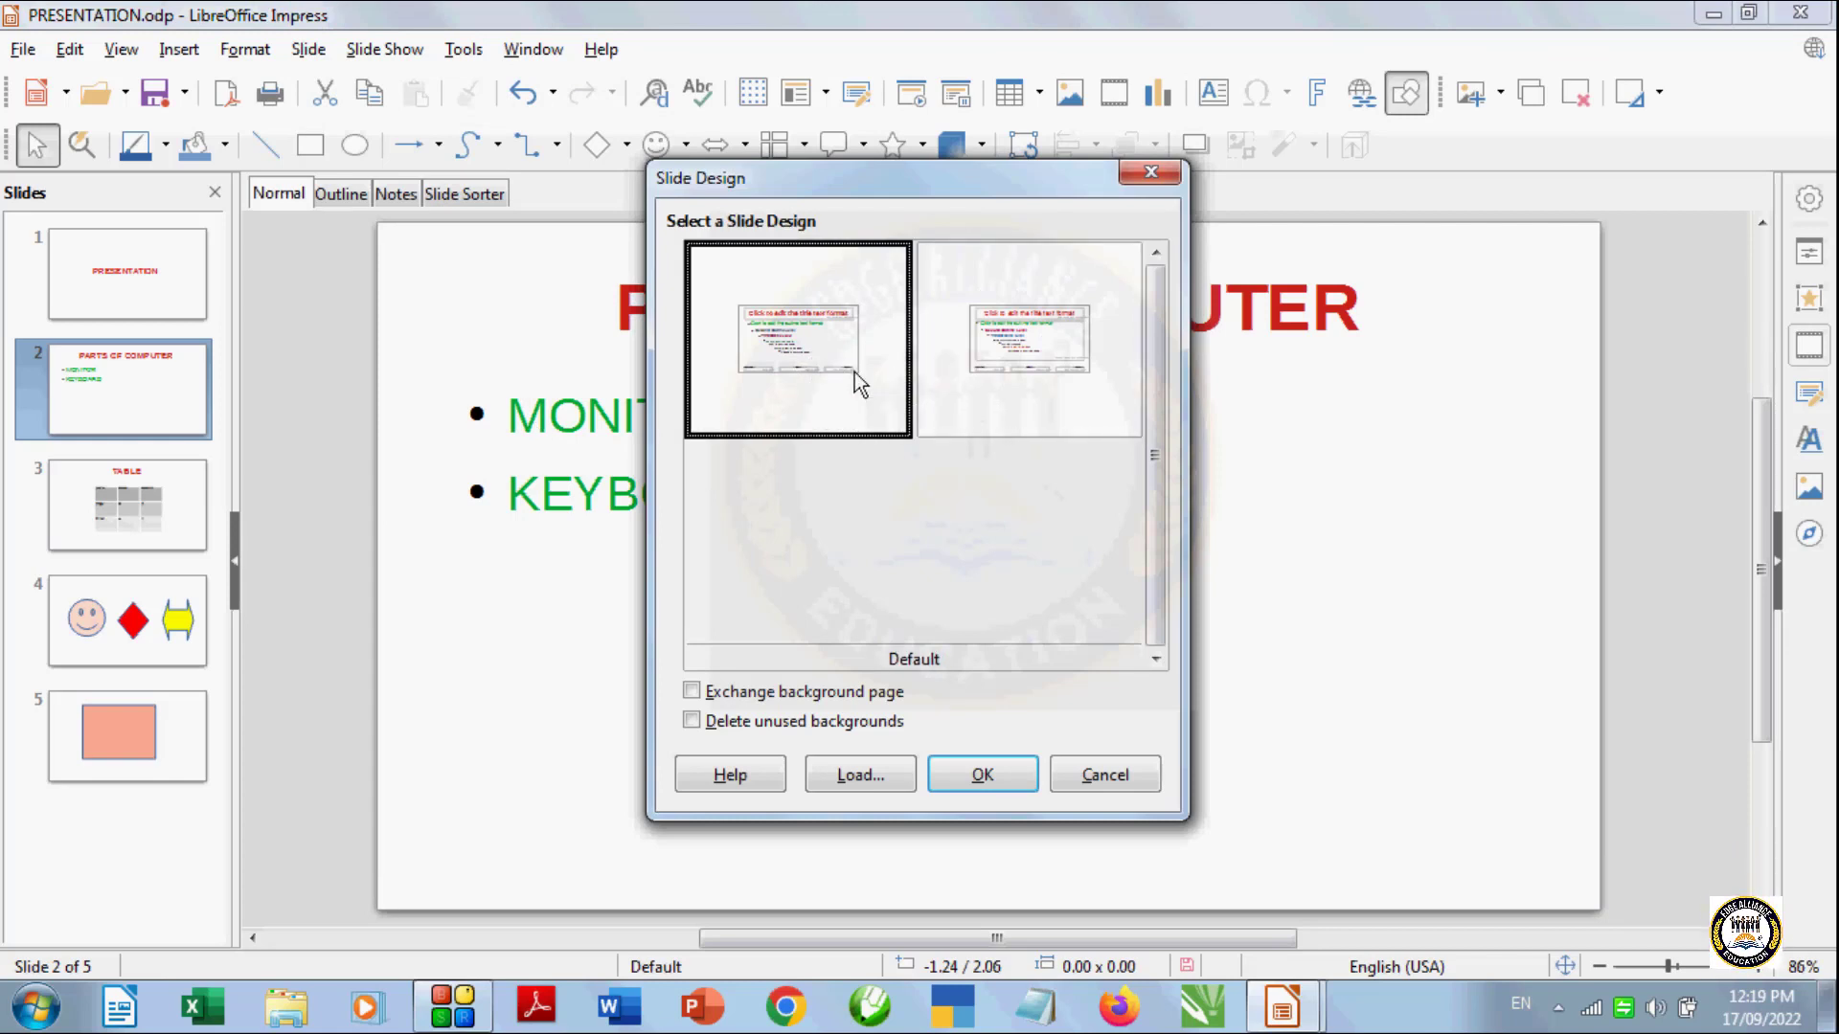
{"action": "left_click", "coordinate": [1024, 364]}
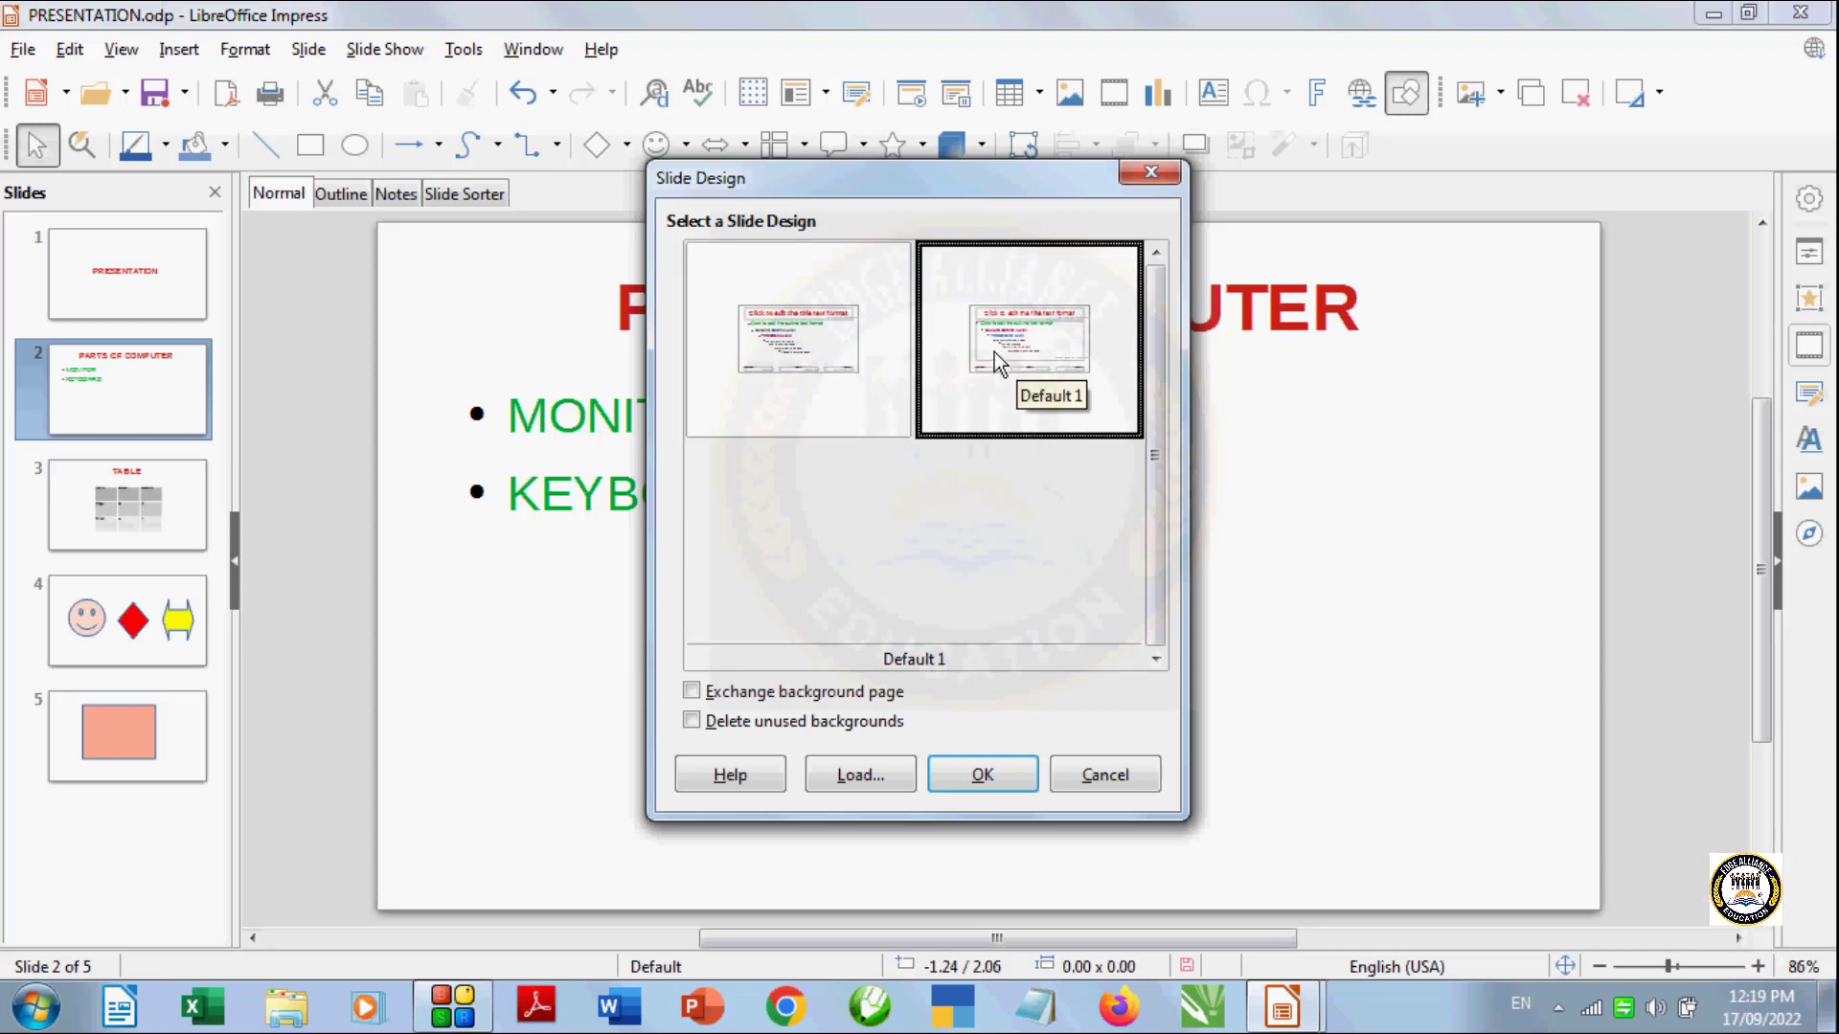
{"action": "left_click", "coordinate": [948, 776]}
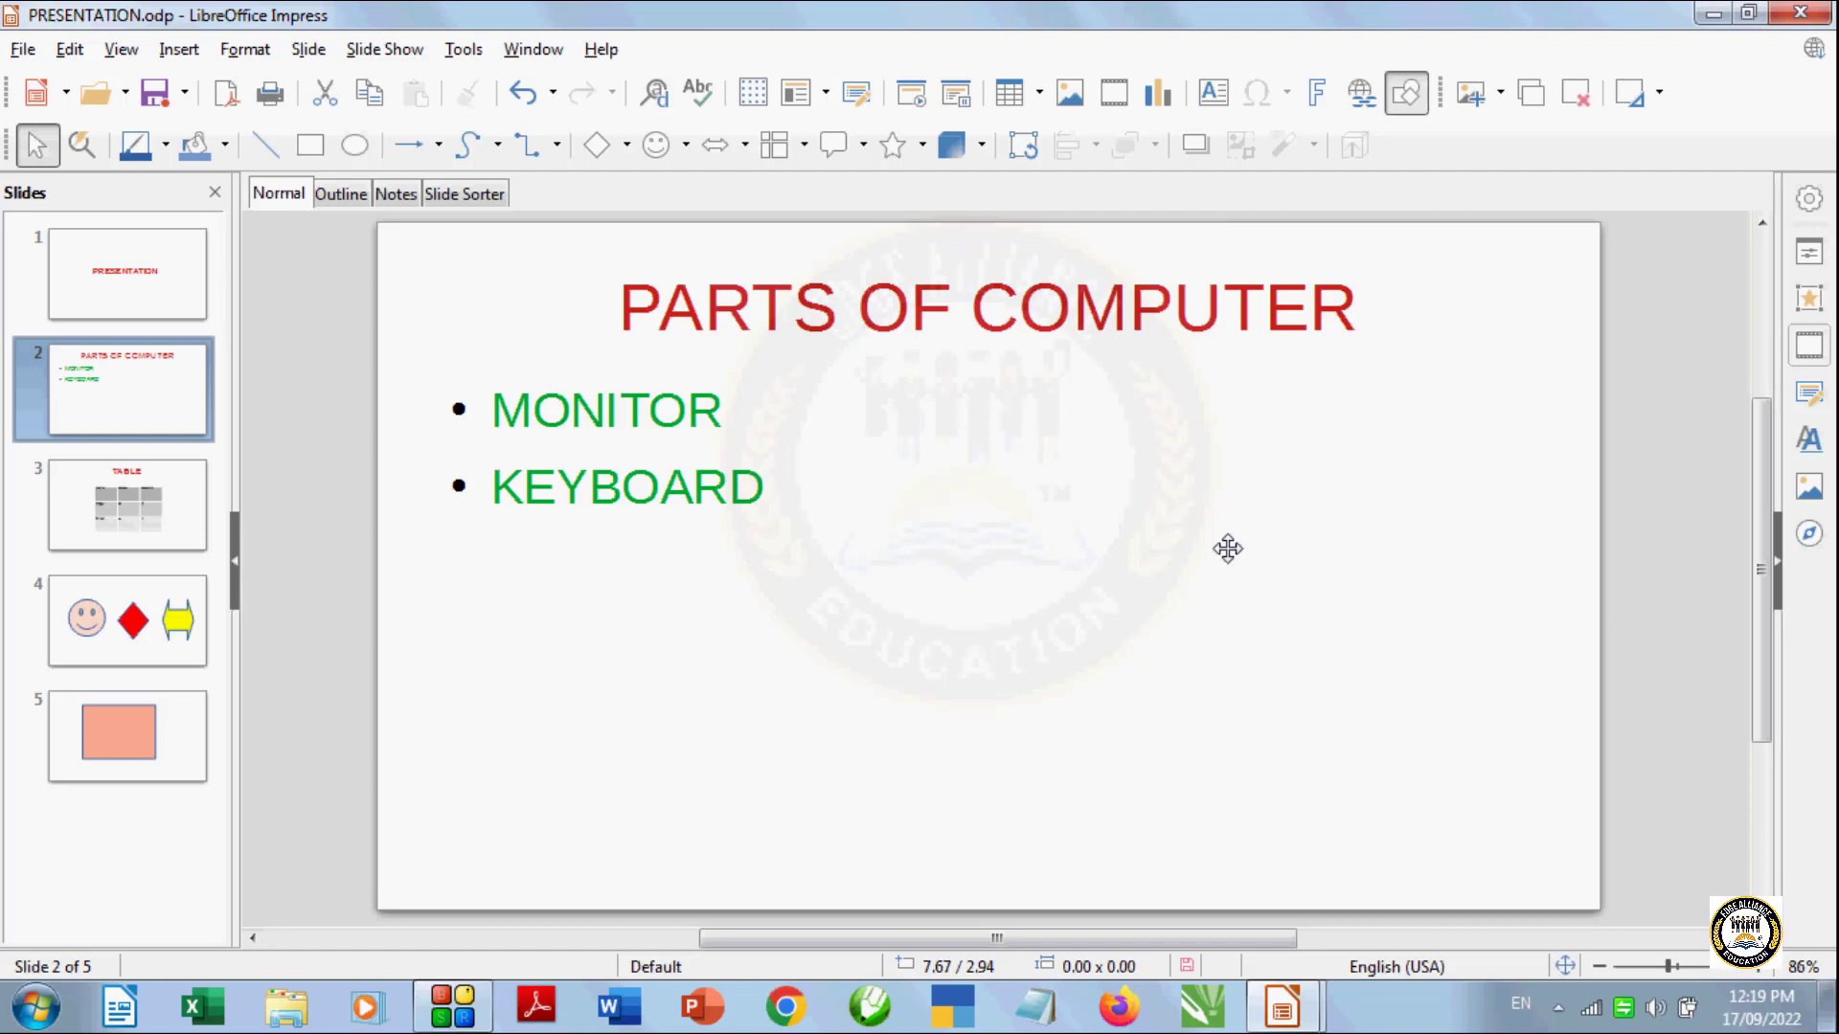
Switch the PARTS OF COMPUTER slide back to the Default slide design
{"action": "left_click", "coordinate": [308, 54]}
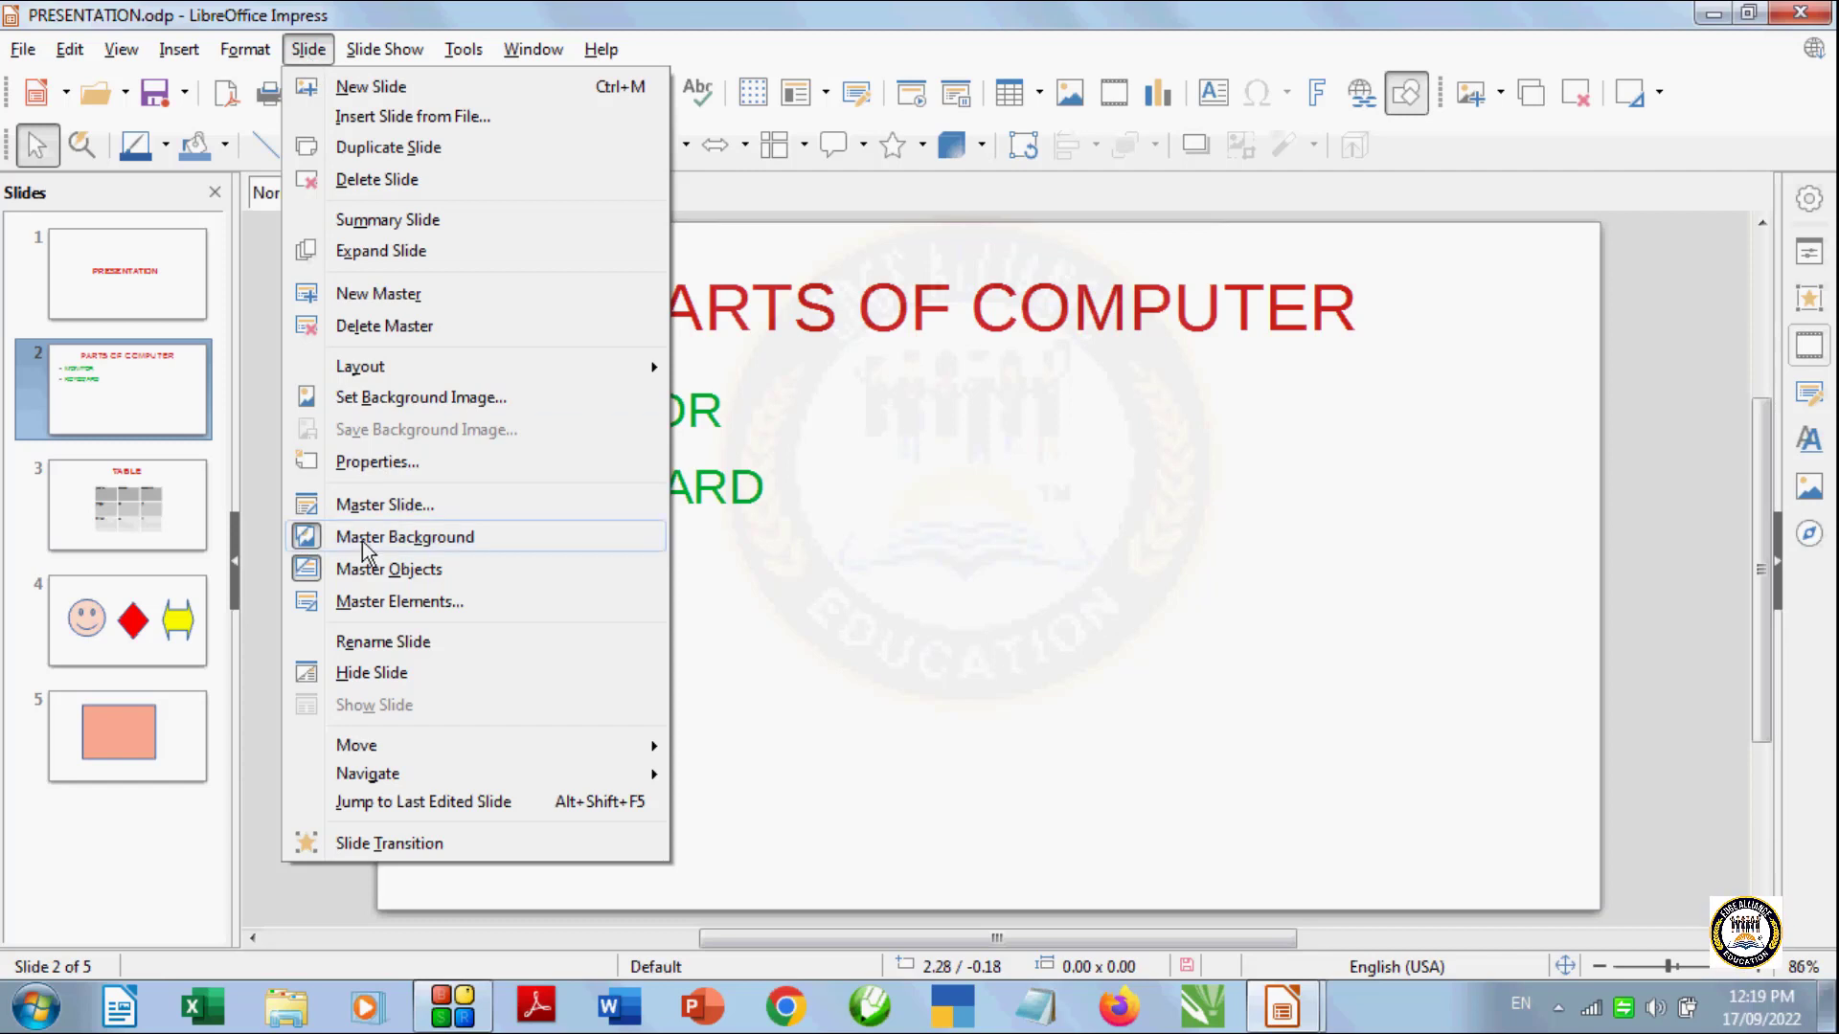
{"action": "left_click", "coordinate": [376, 510]}
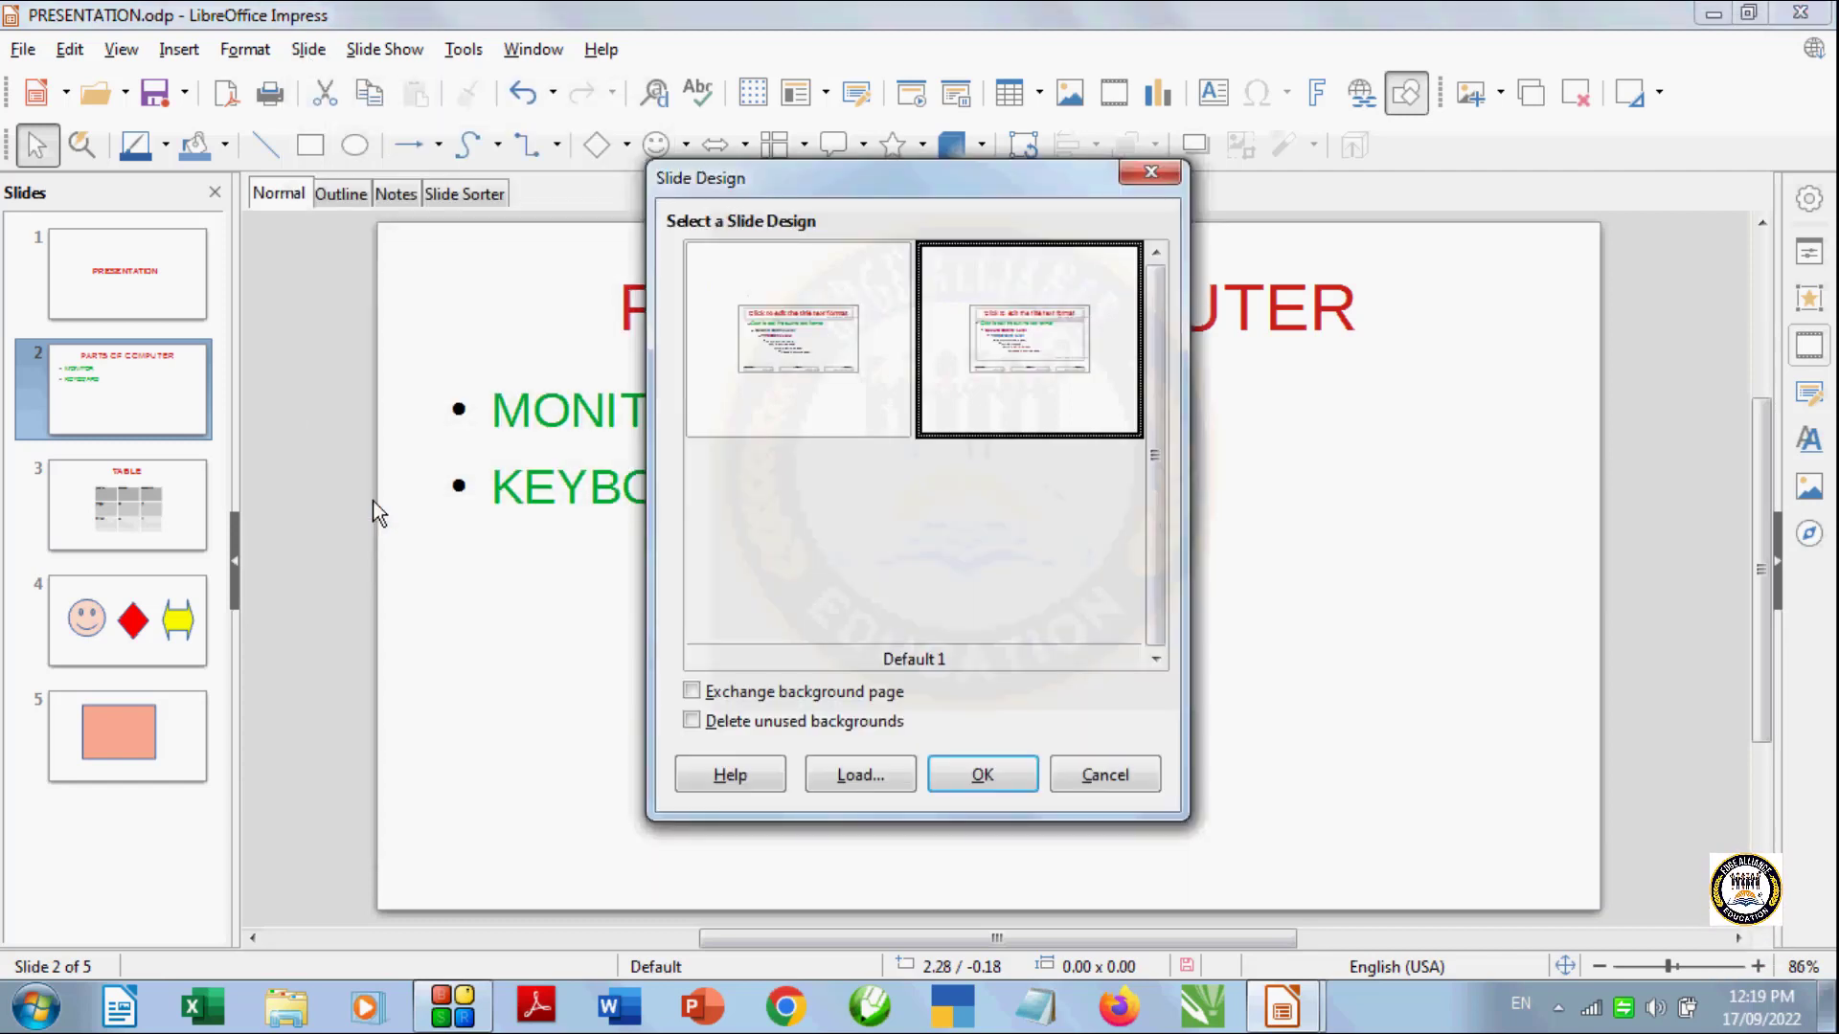
{"action": "left_click", "coordinate": [828, 360]}
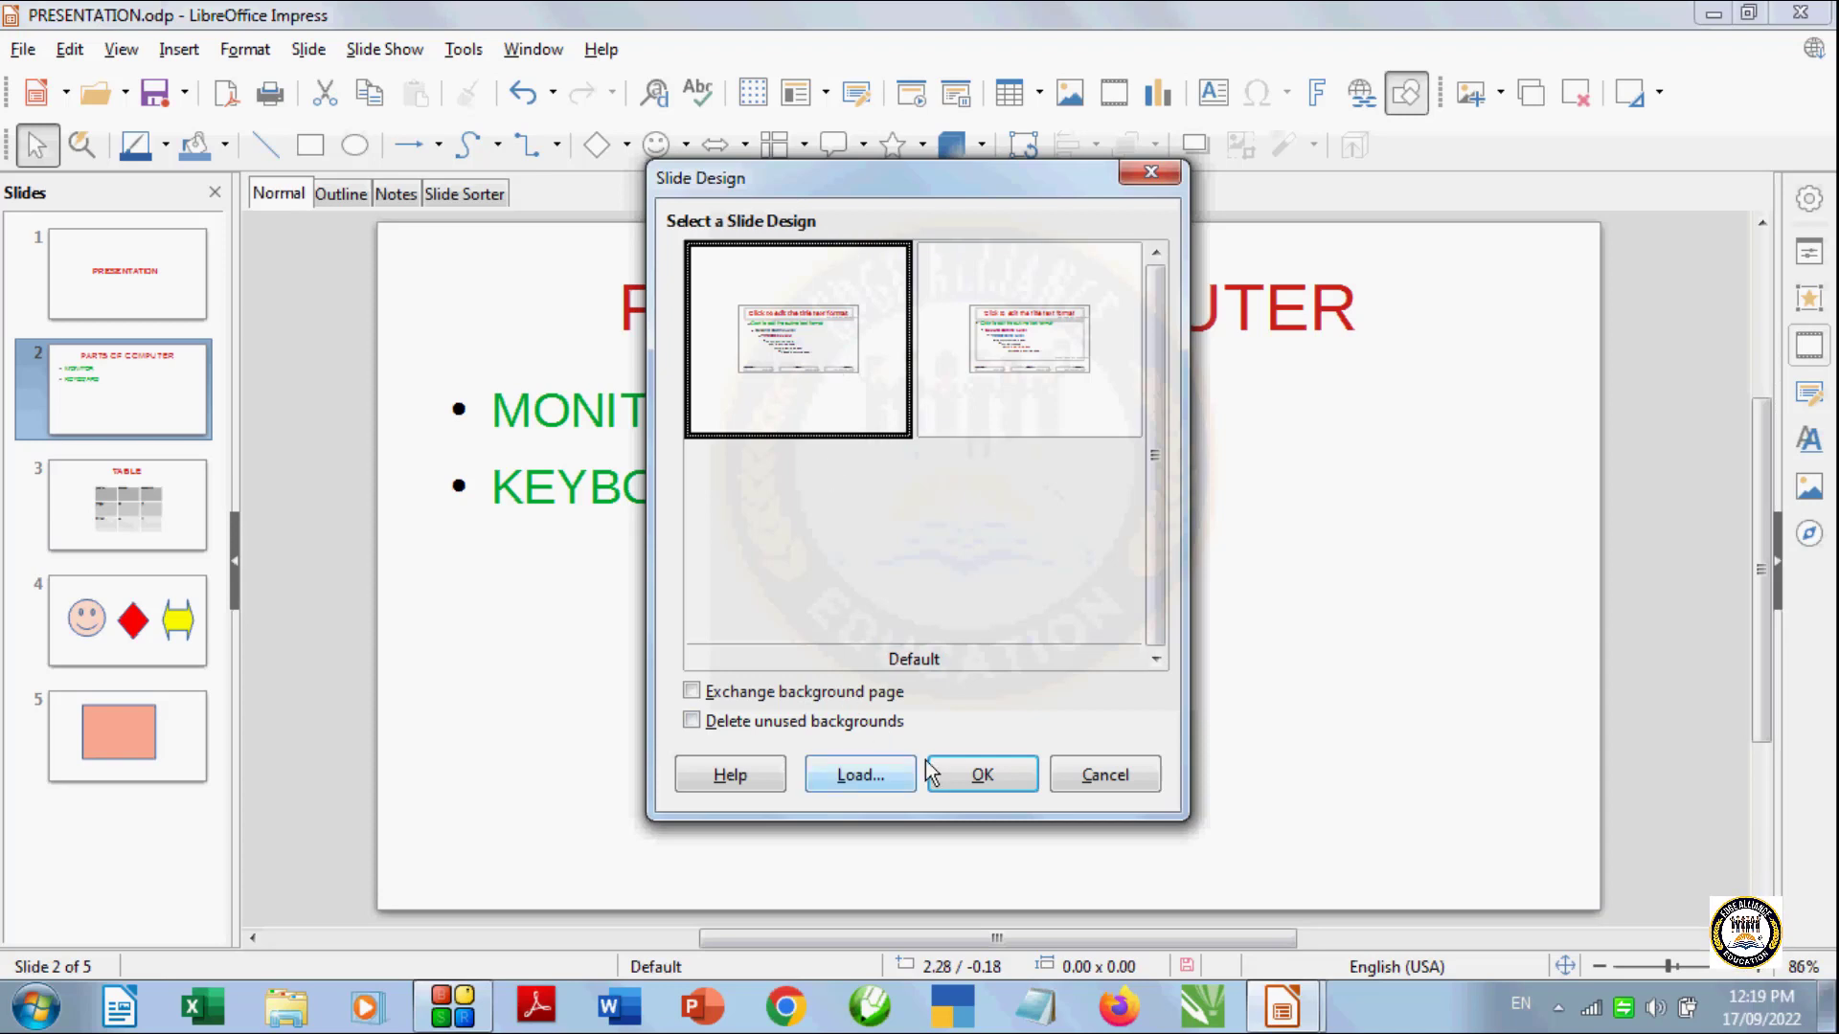
{"action": "left_click", "coordinate": [966, 784]}
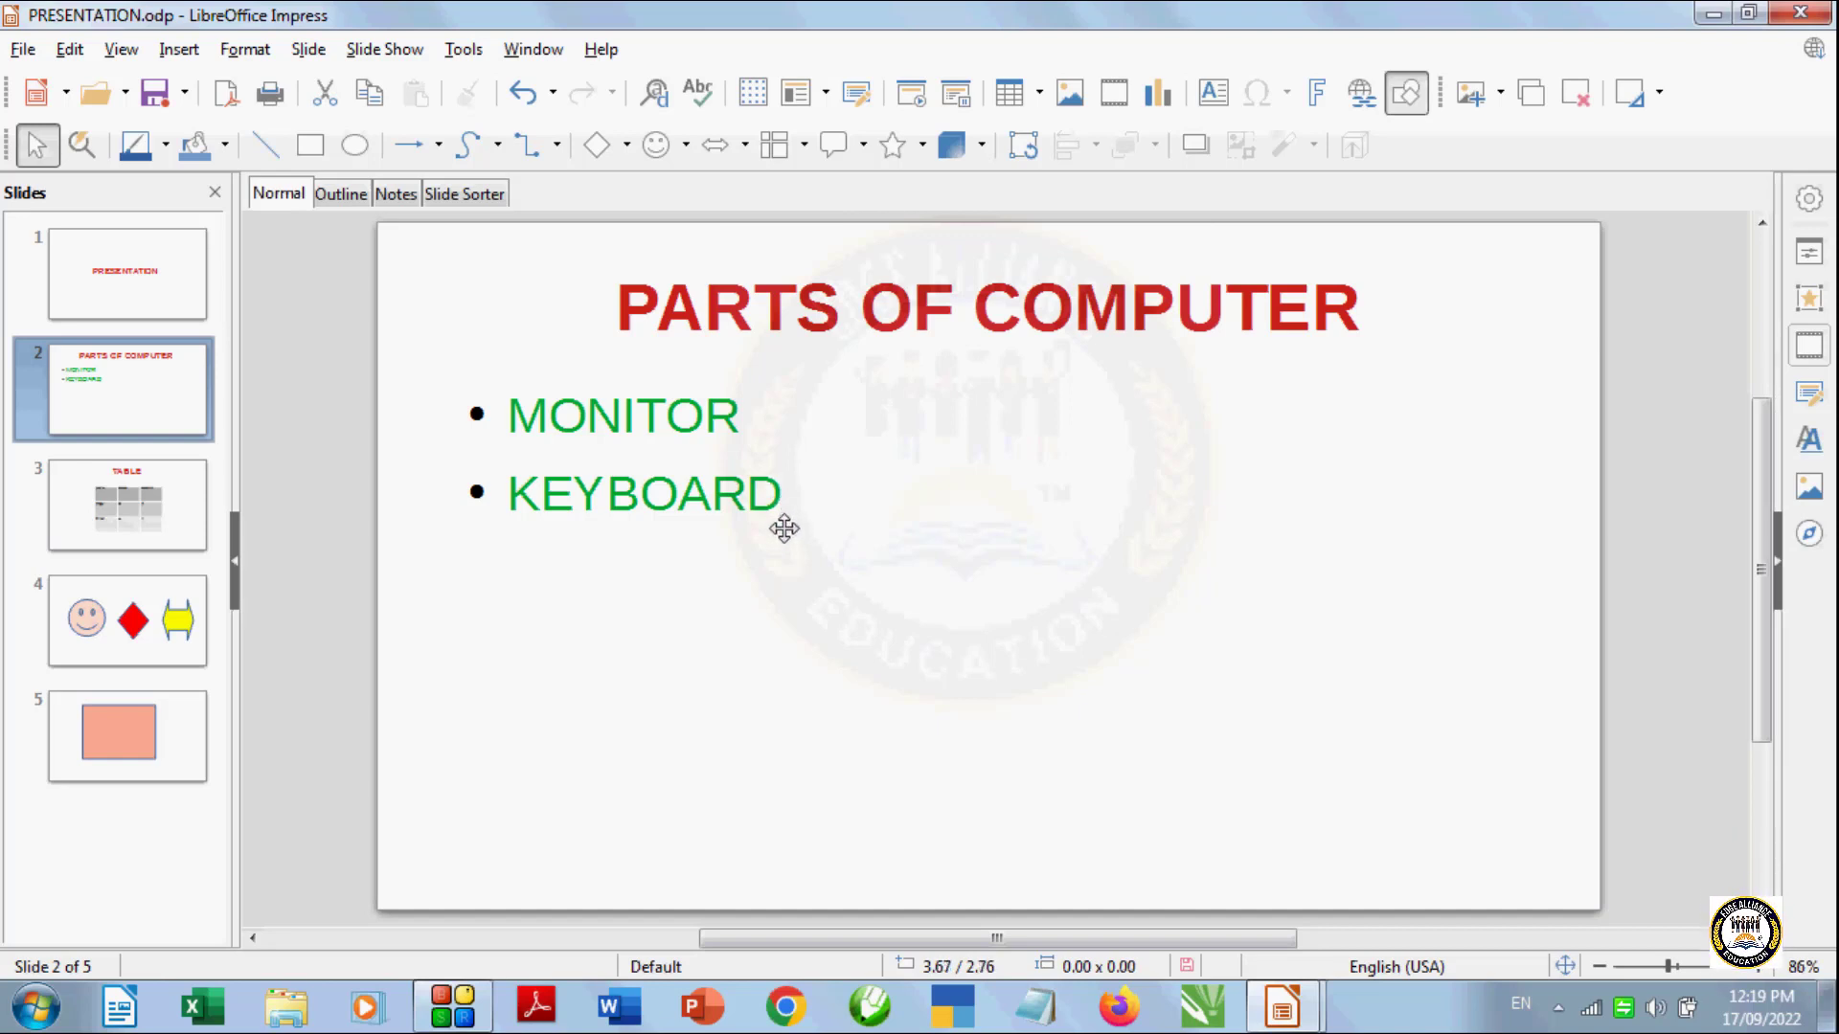
Run Delete Master on the PARTS OF COMPUTER slide to remove that slide from the presentation
{"action": "left_click", "coordinate": [317, 60]}
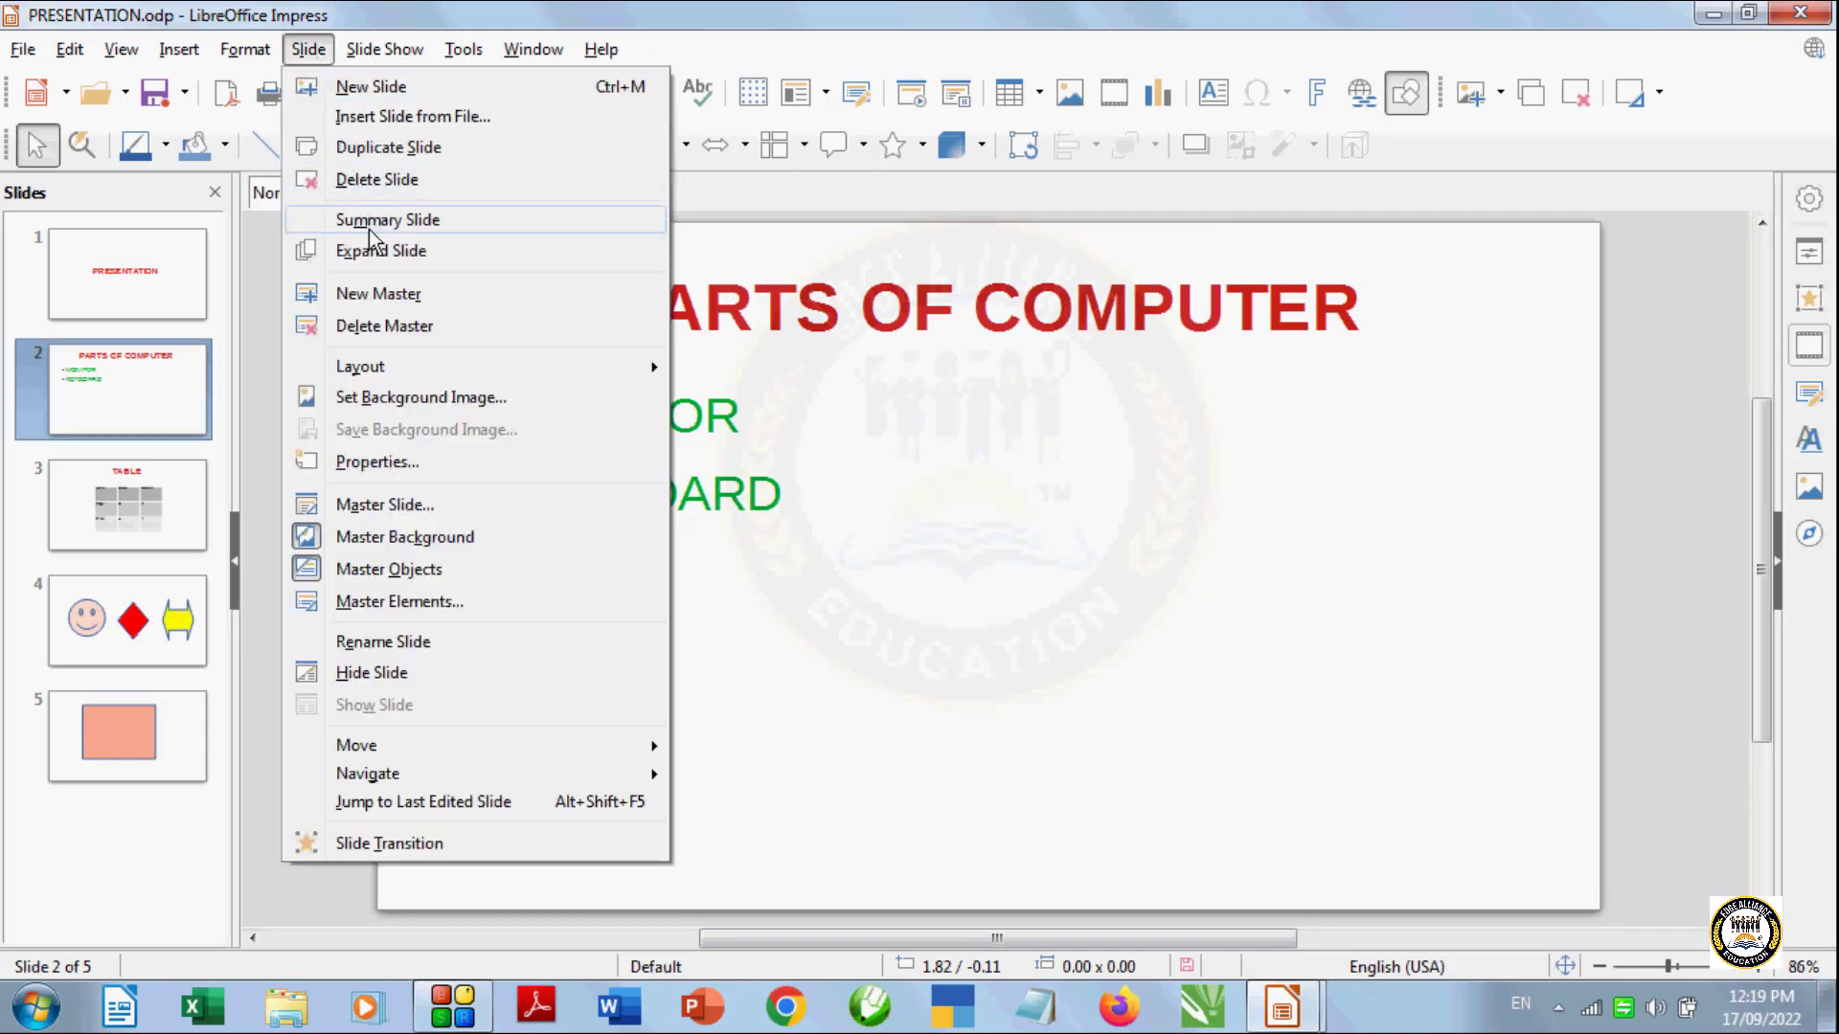
{"action": "left_click", "coordinate": [417, 327]}
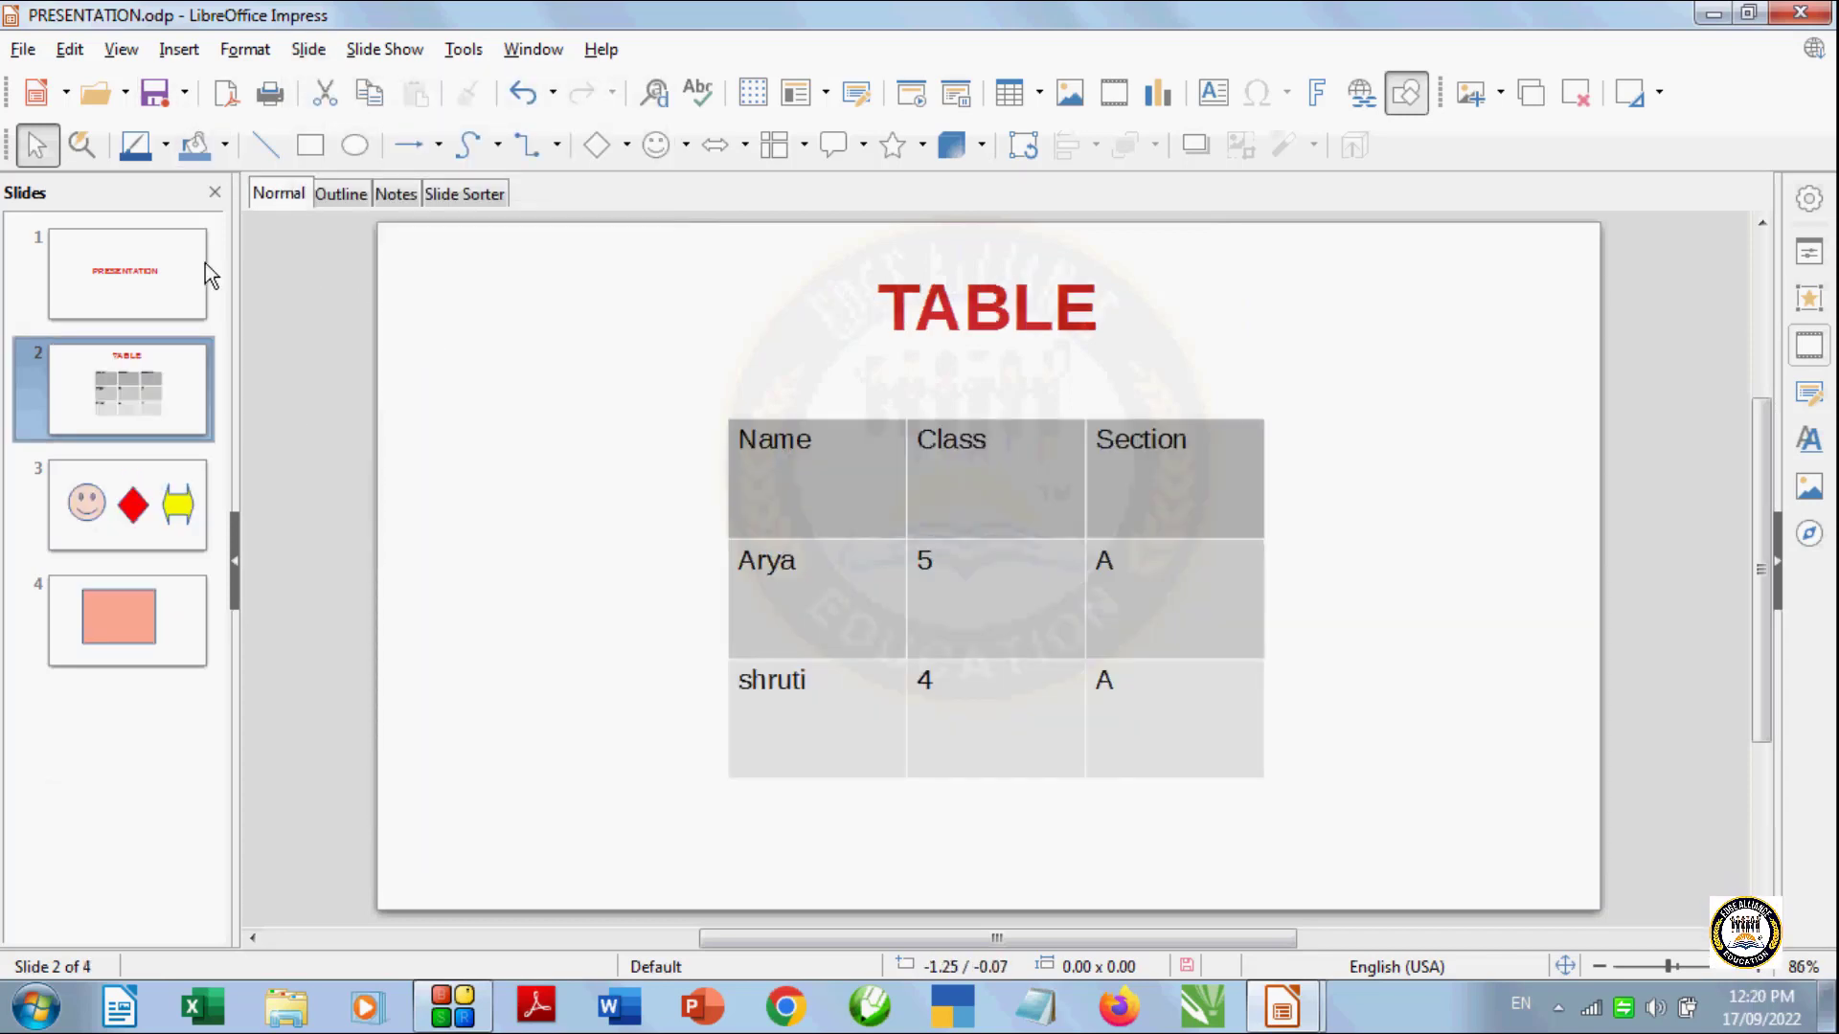
Delete the Default 1 master in the Master Slide view, and return to the Normal view
{"action": "left_click", "coordinate": [120, 49]}
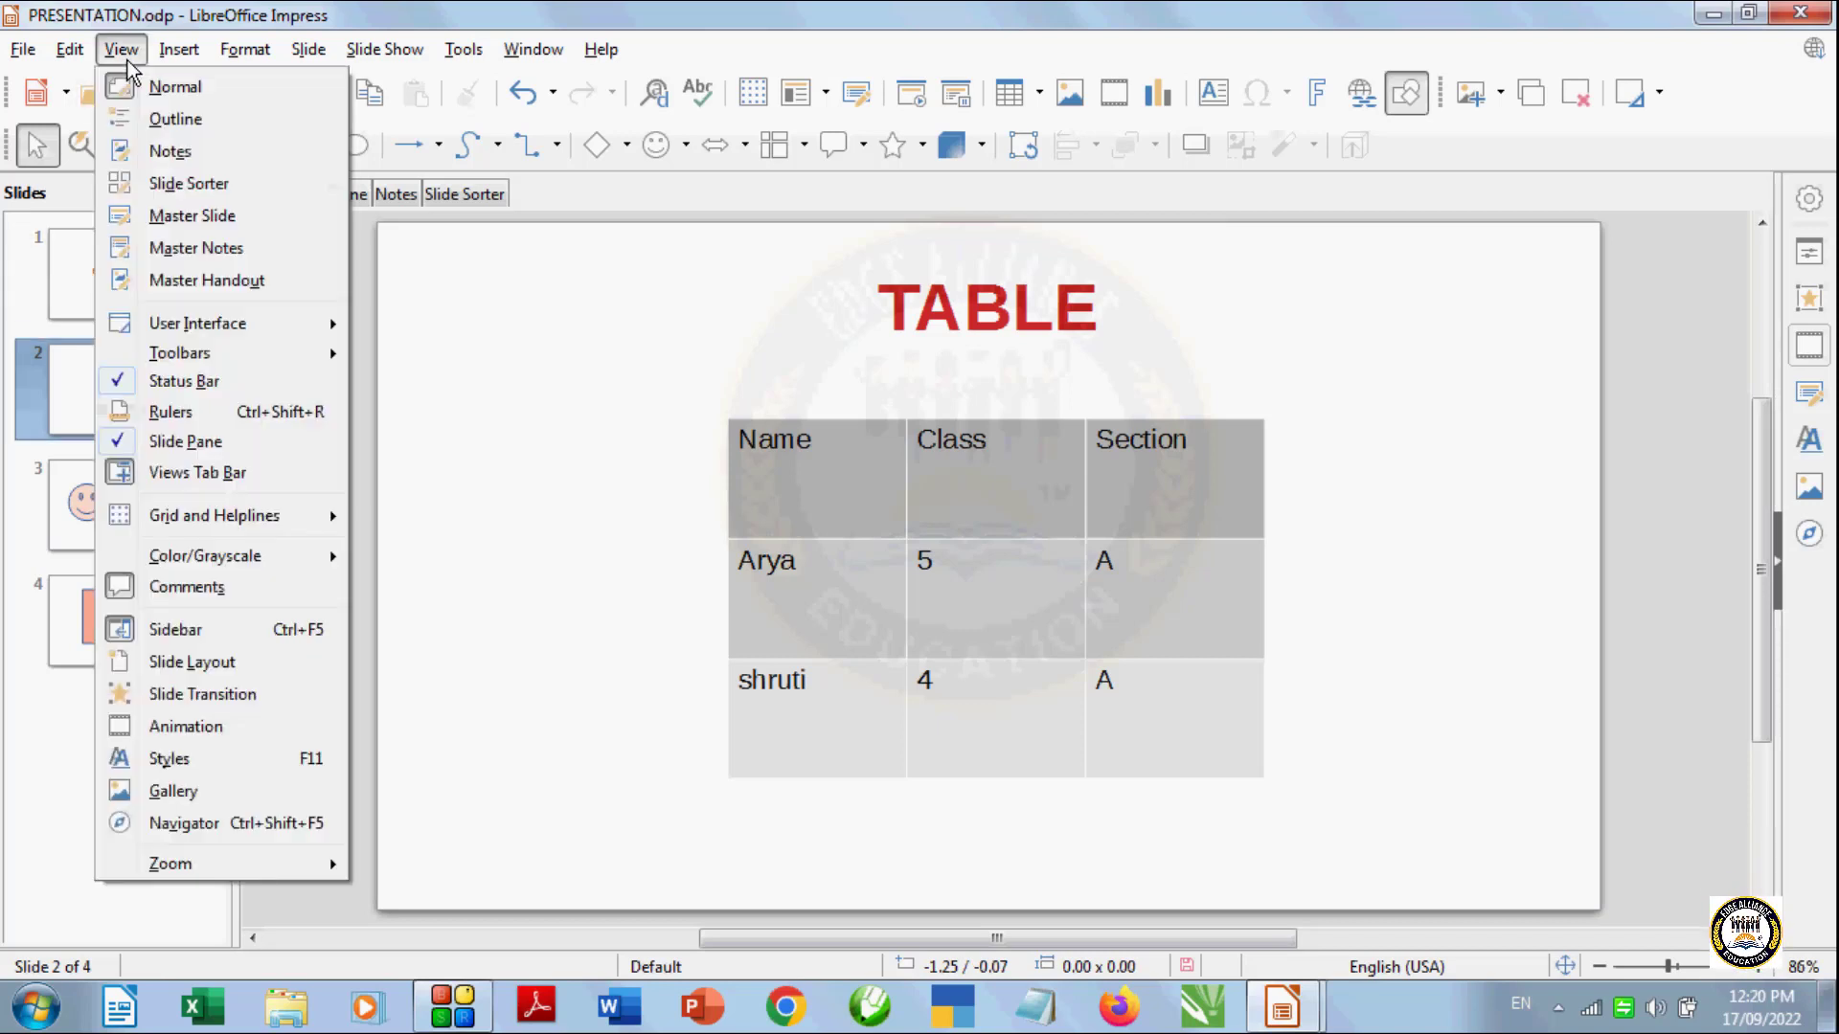
{"action": "left_click", "coordinate": [215, 219]}
{"action": "left_click", "coordinate": [168, 388]}
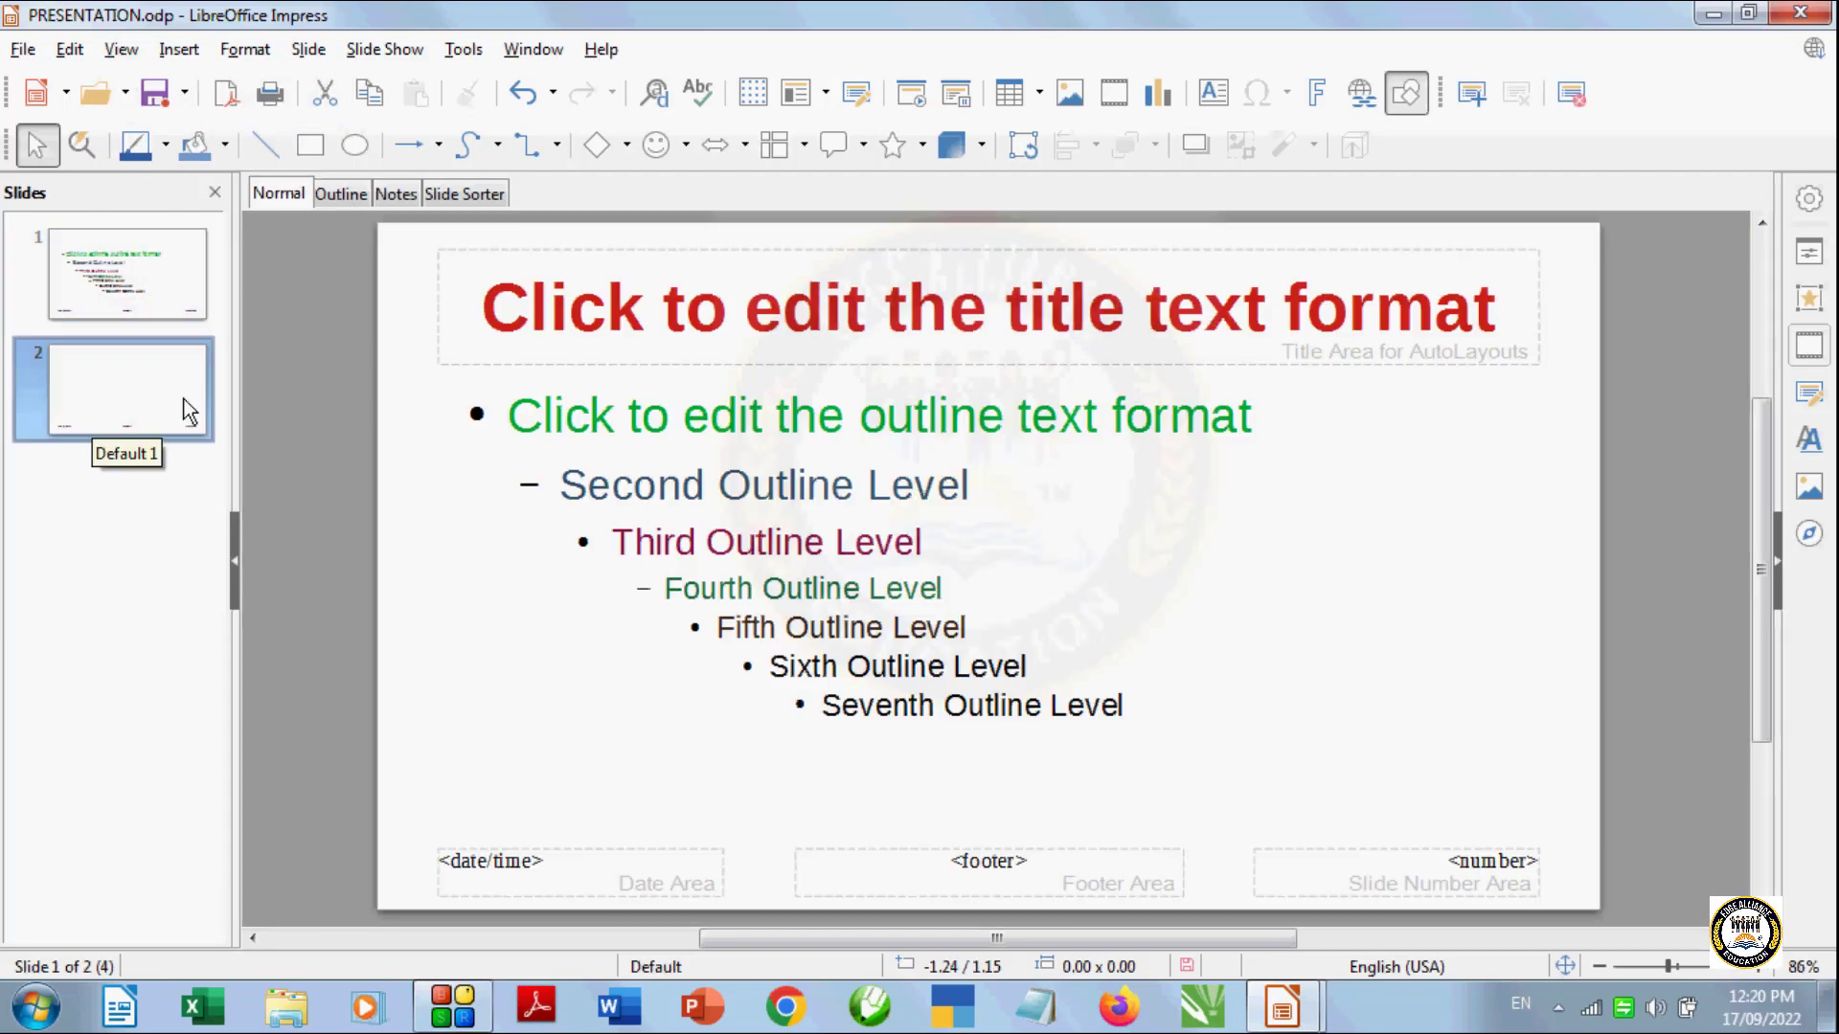
{"action": "left_click", "coordinate": [144, 278]}
{"action": "left_click", "coordinate": [149, 363]}
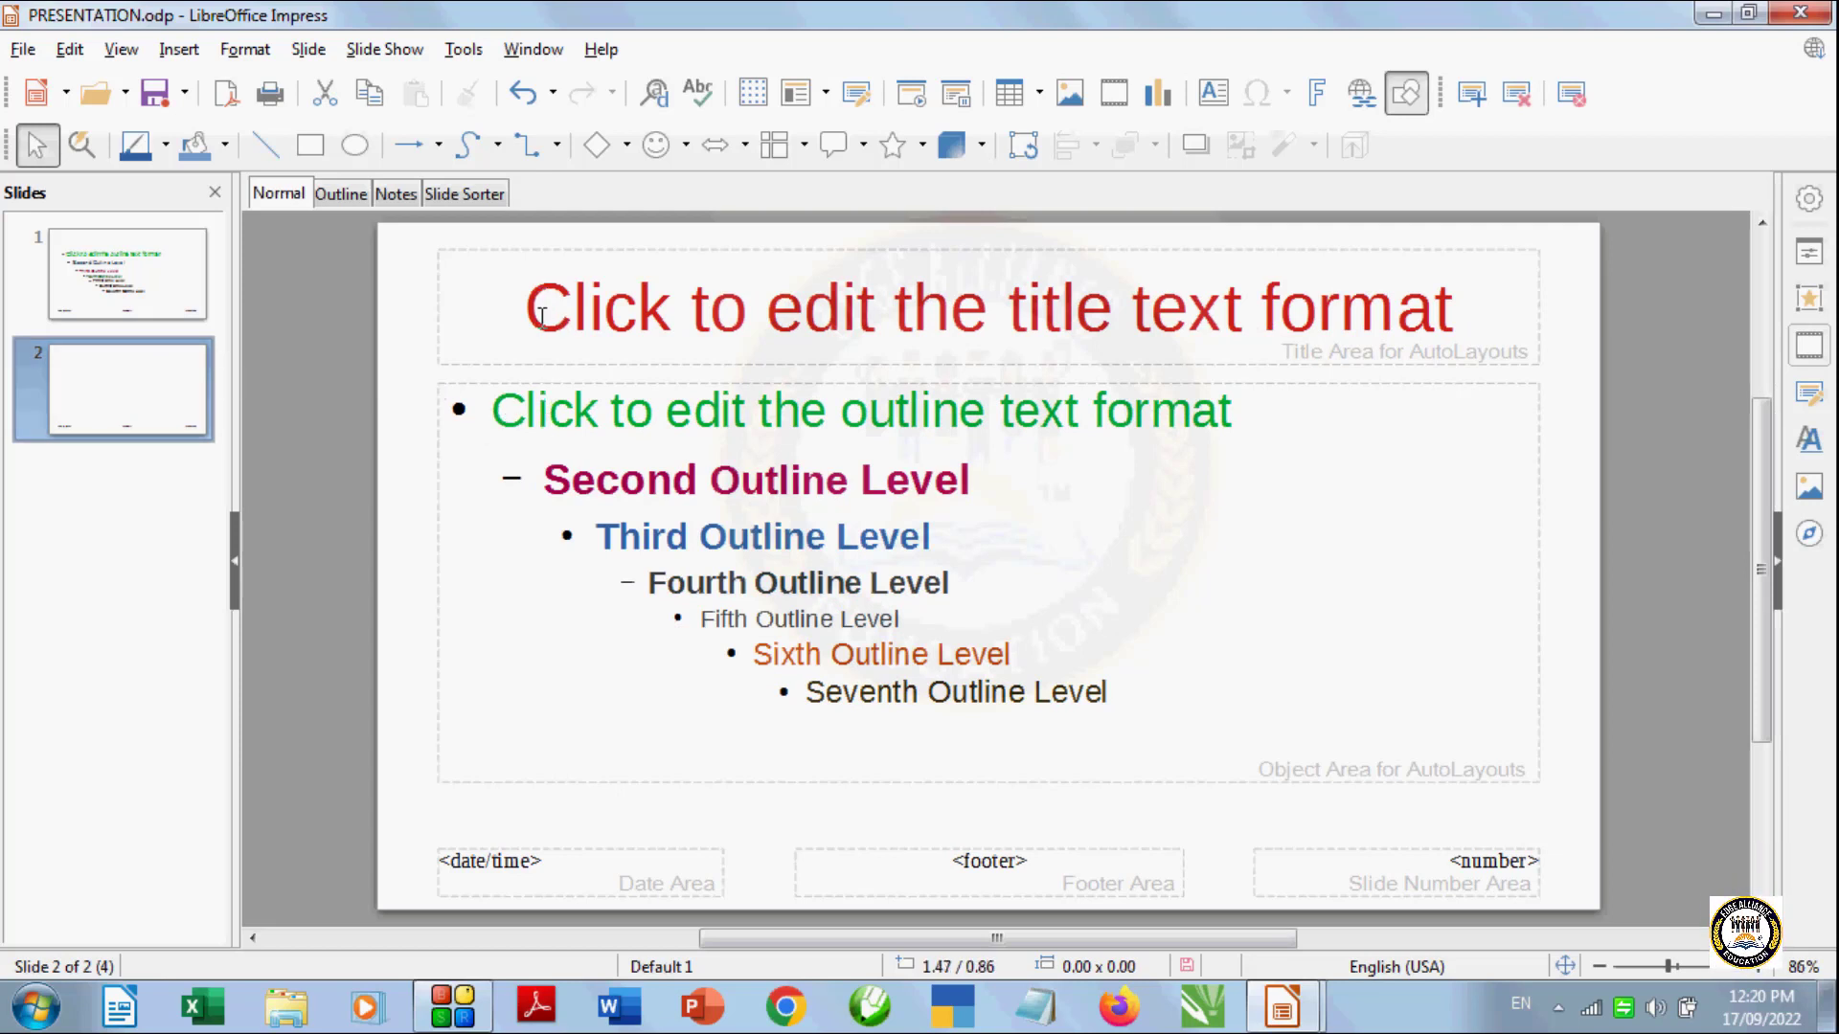
{"action": "left_click", "coordinate": [307, 49]}
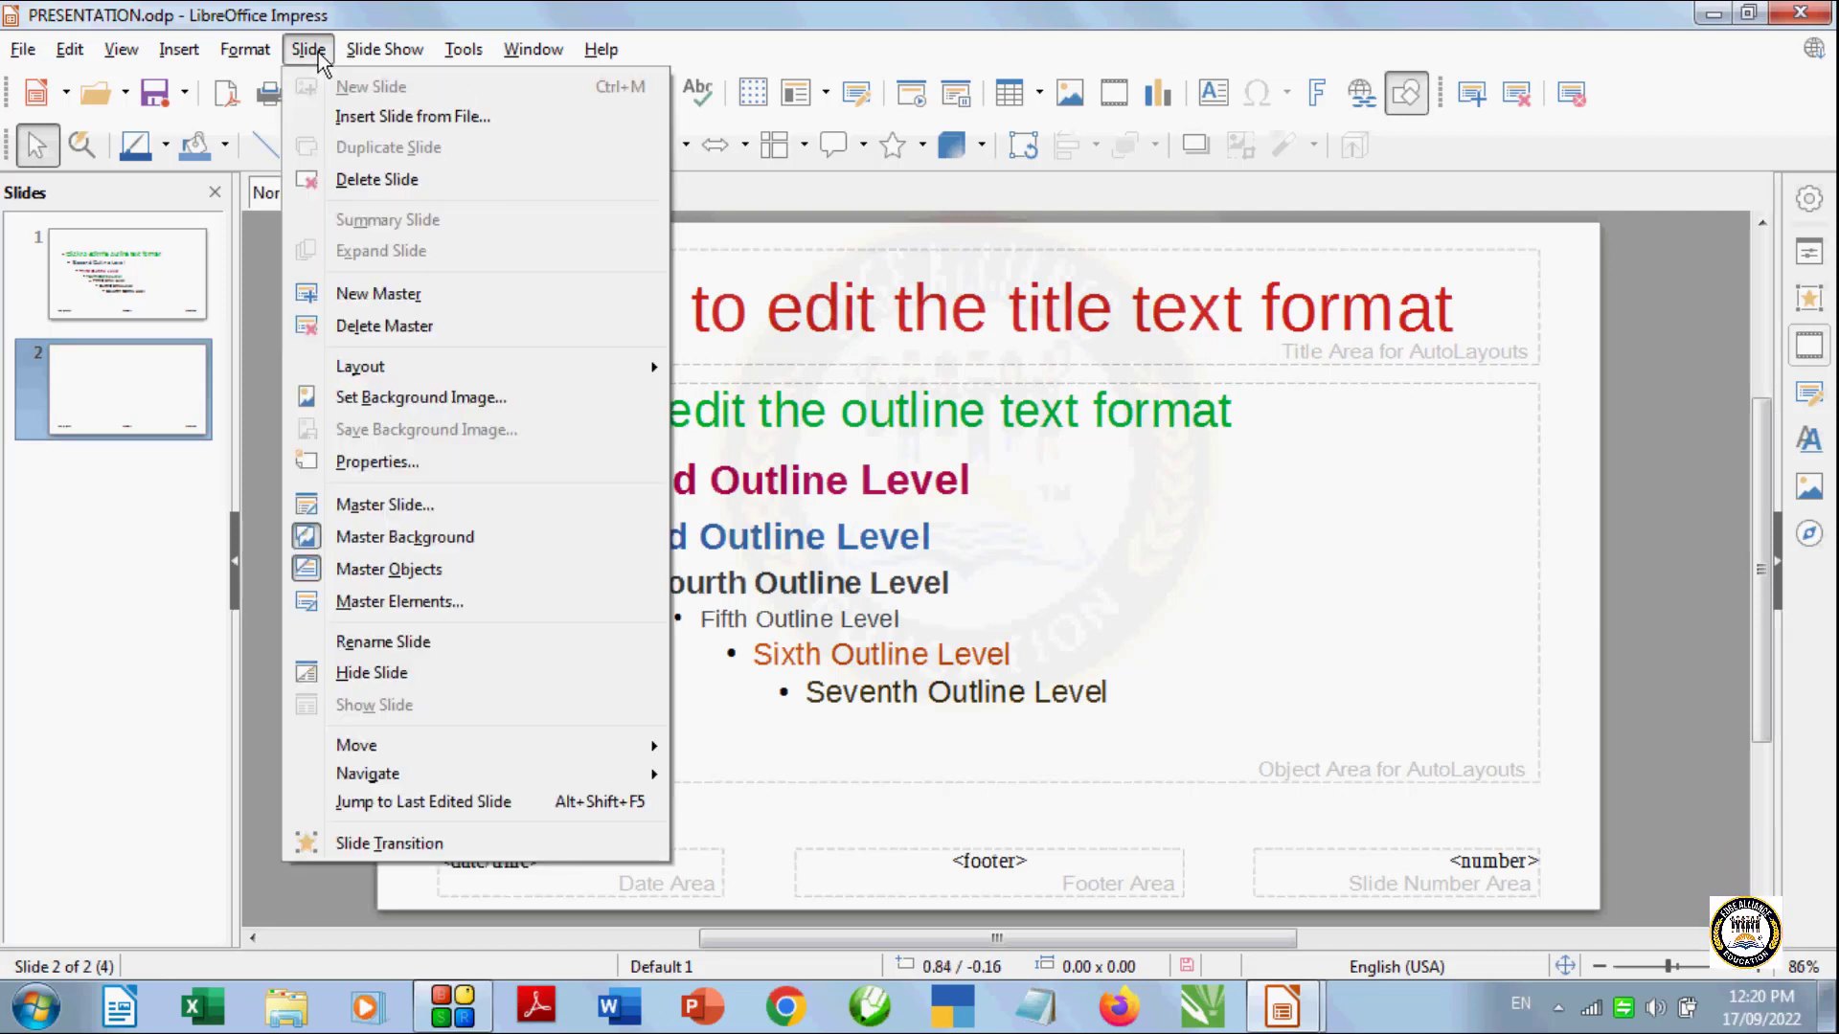
{"action": "left_click", "coordinate": [388, 333]}
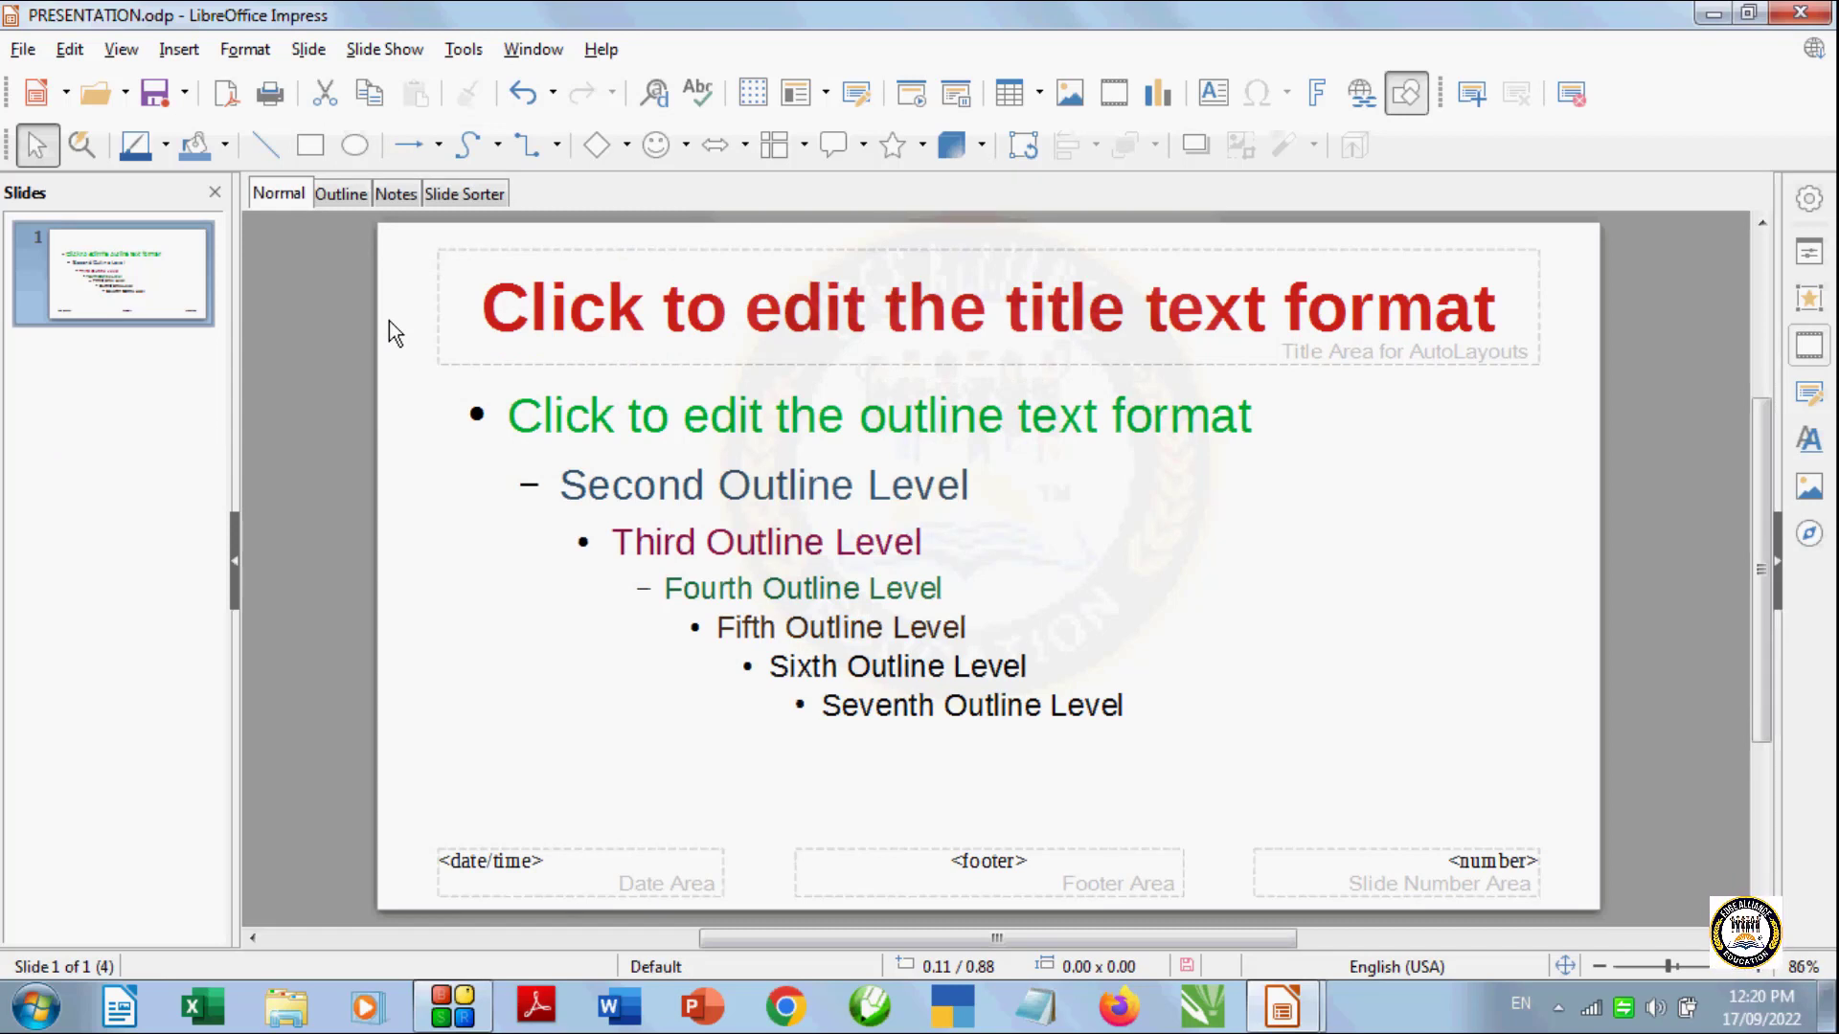
{"action": "left_click", "coordinate": [121, 49]}
{"action": "left_click", "coordinate": [153, 88]}
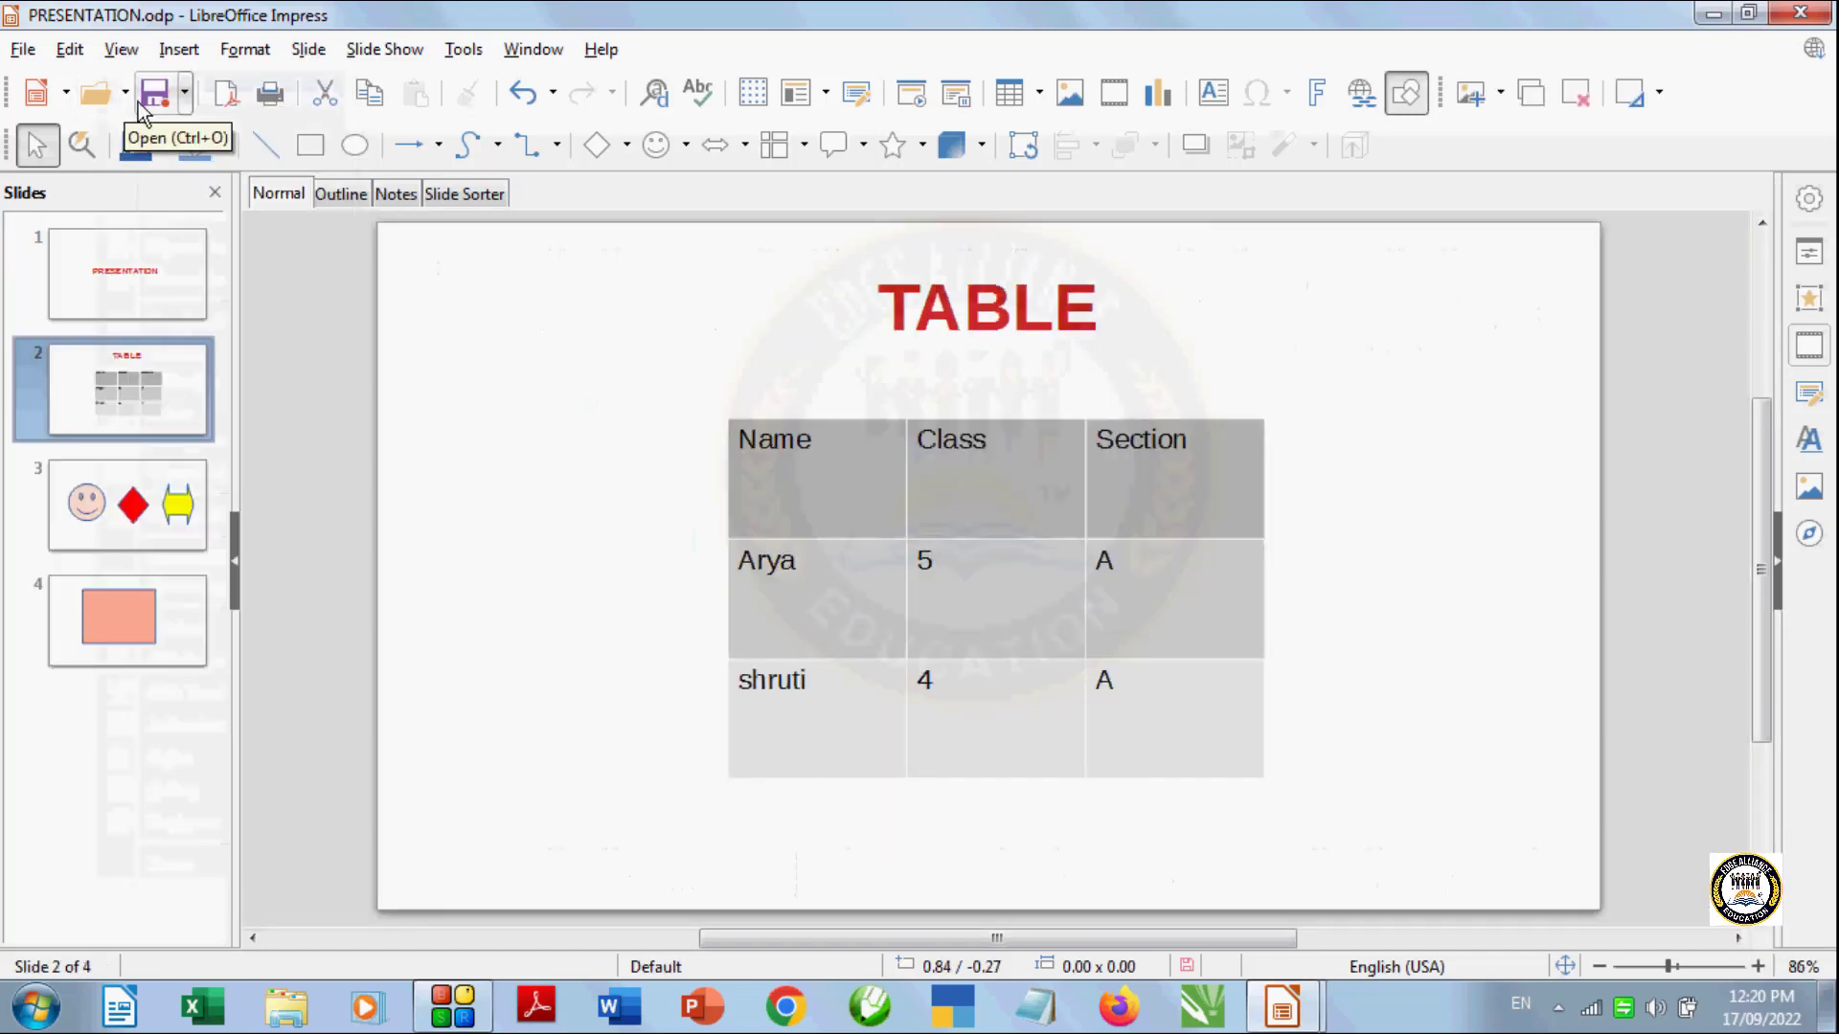
{"action": "left_click", "coordinate": [311, 51]}
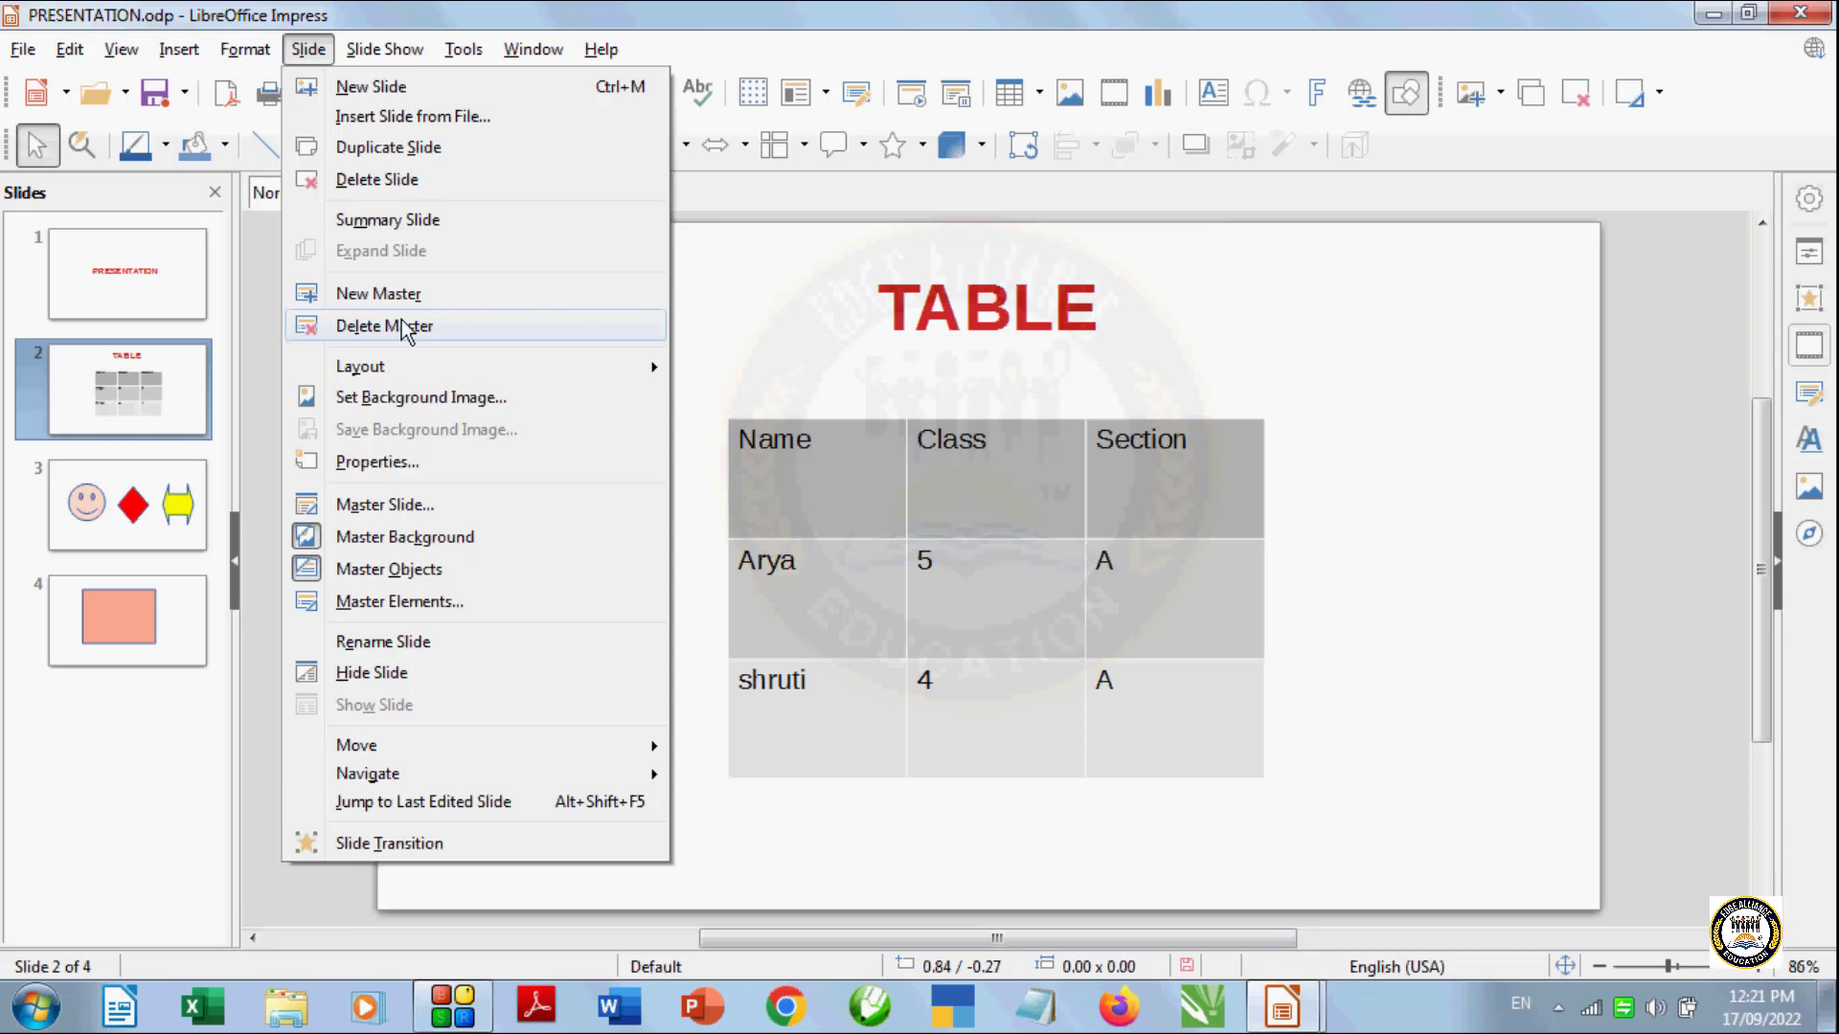
{"action": "mouse_move", "coordinate": [380, 376]}
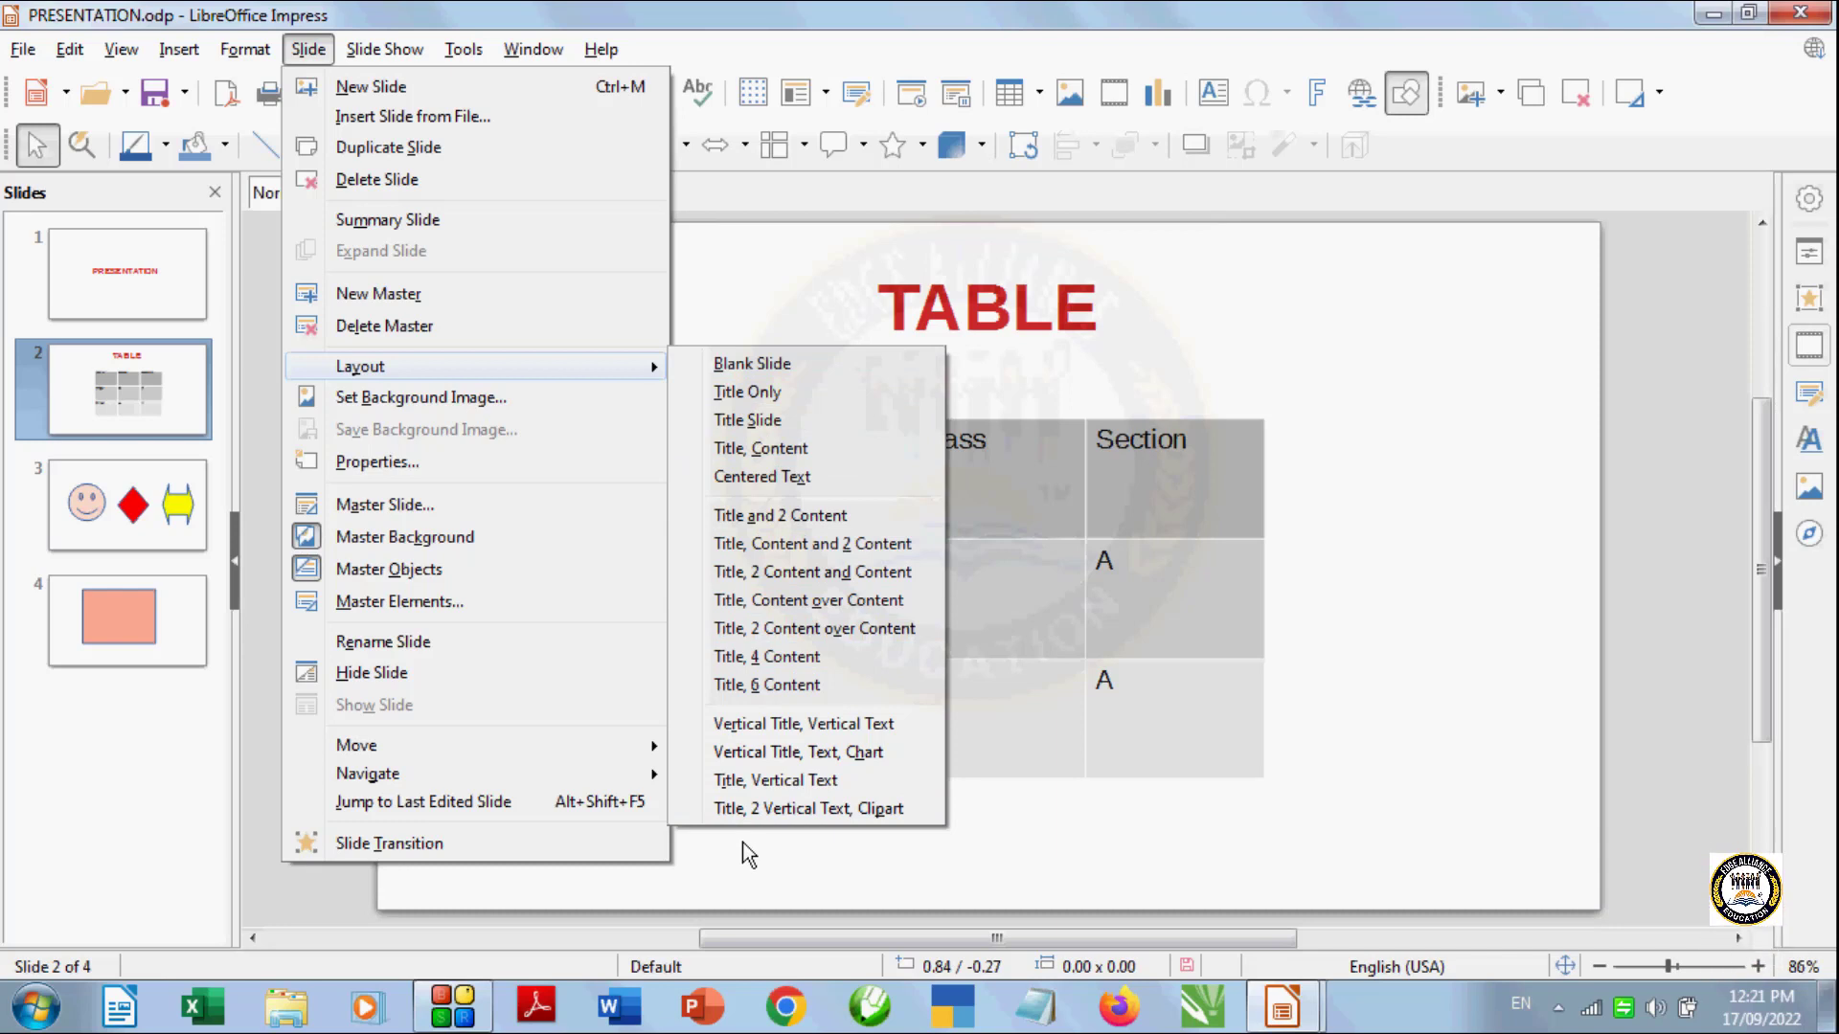
{"action": "left_click", "coordinate": [1188, 906]}
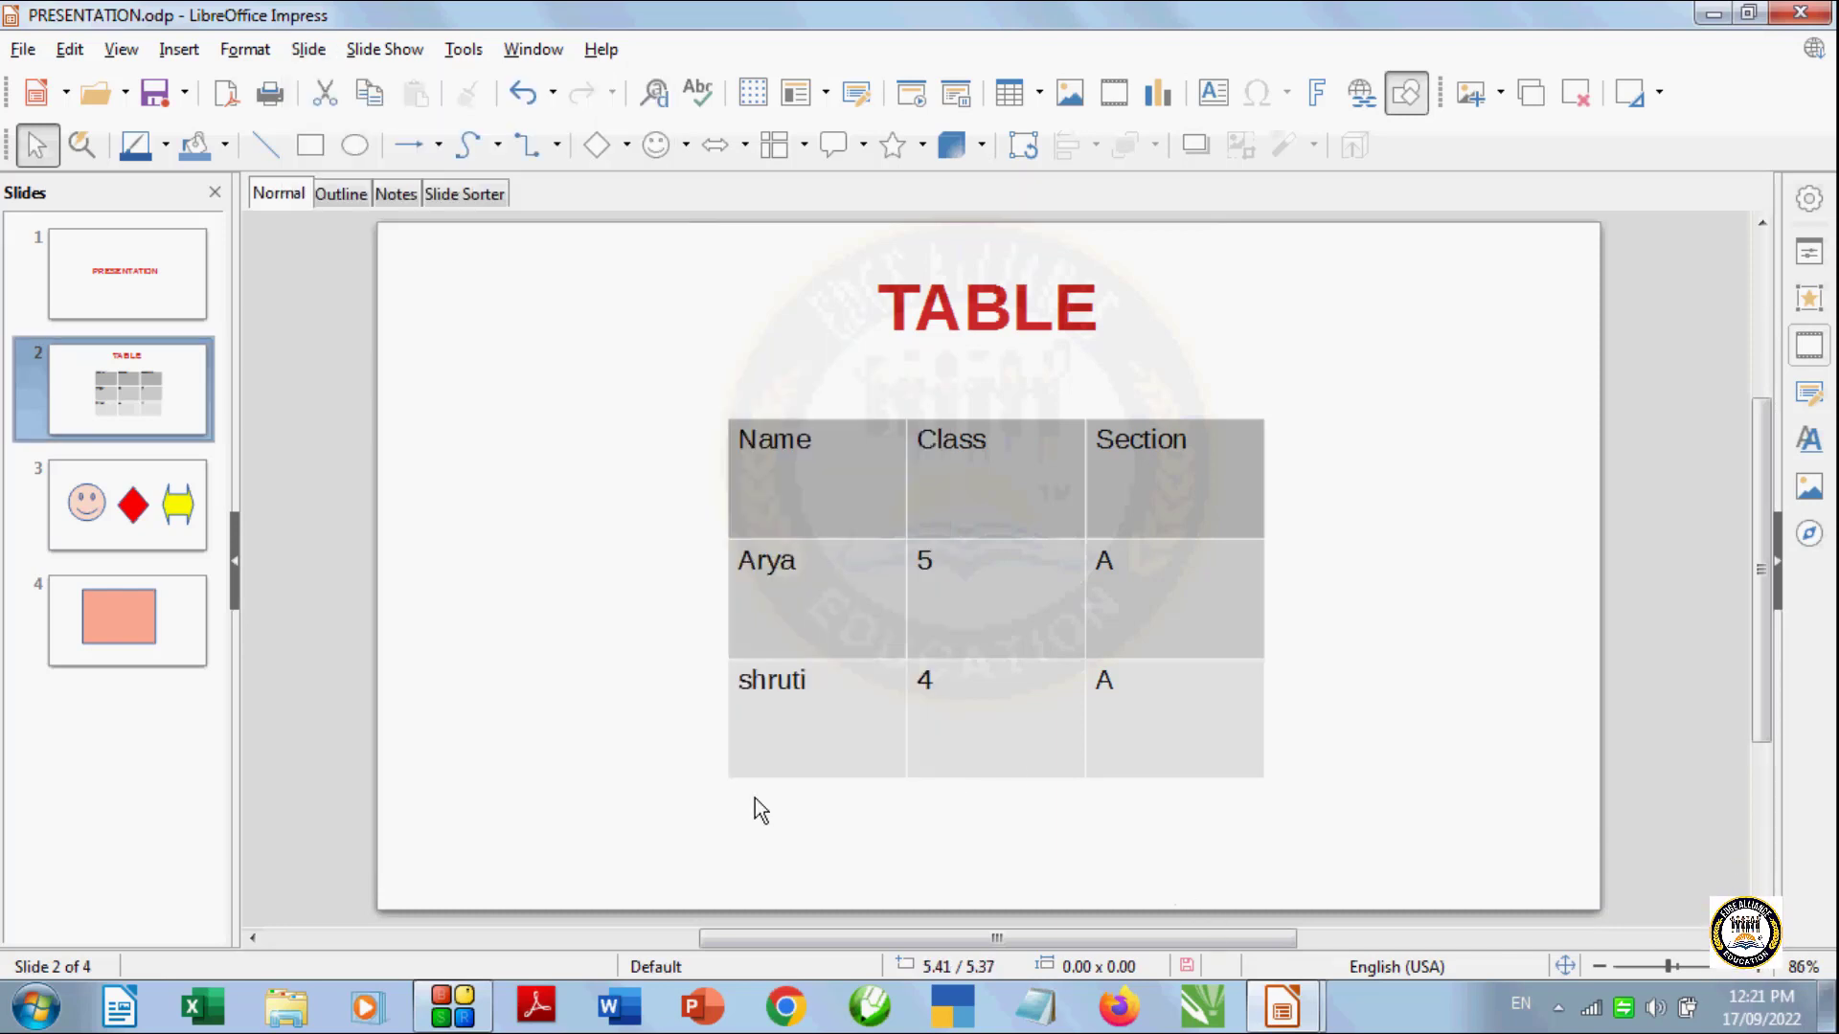
Add a new slide after slide 4 and give it the Title, Content layout
{"action": "left_click", "coordinate": [106, 592]}
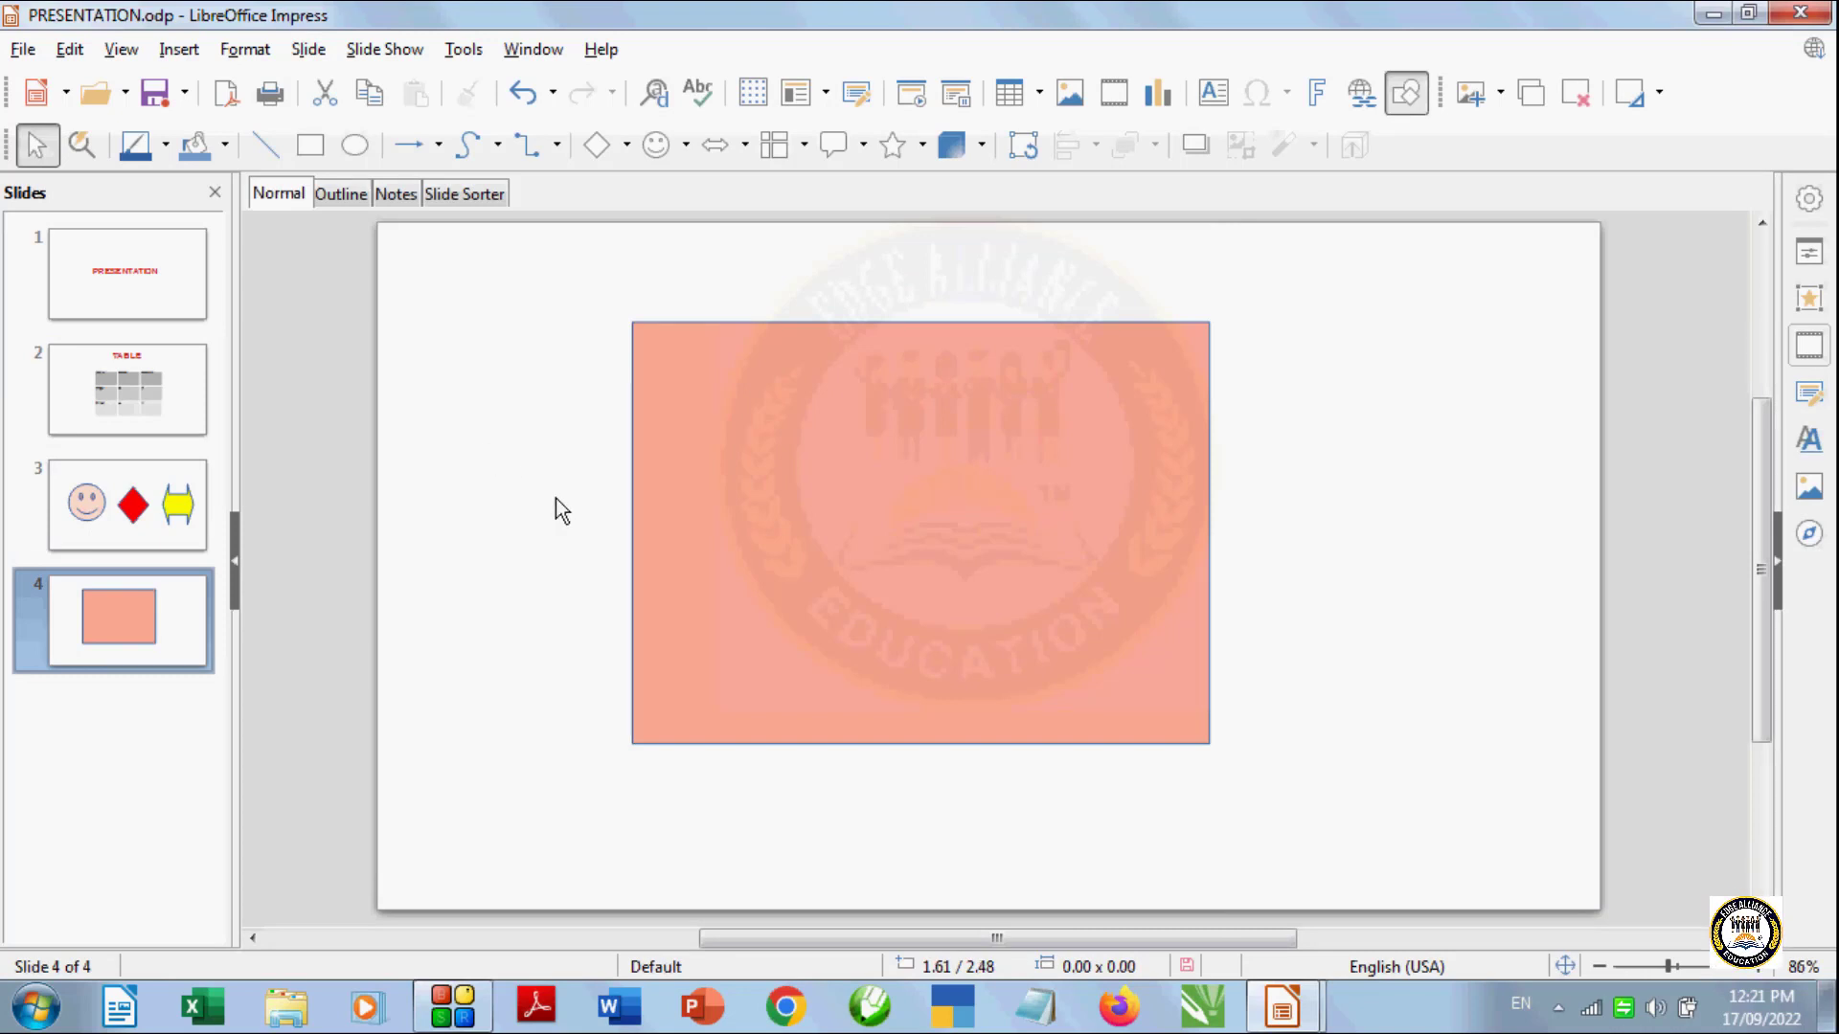
{"action": "key", "text": "ctrl+m"}
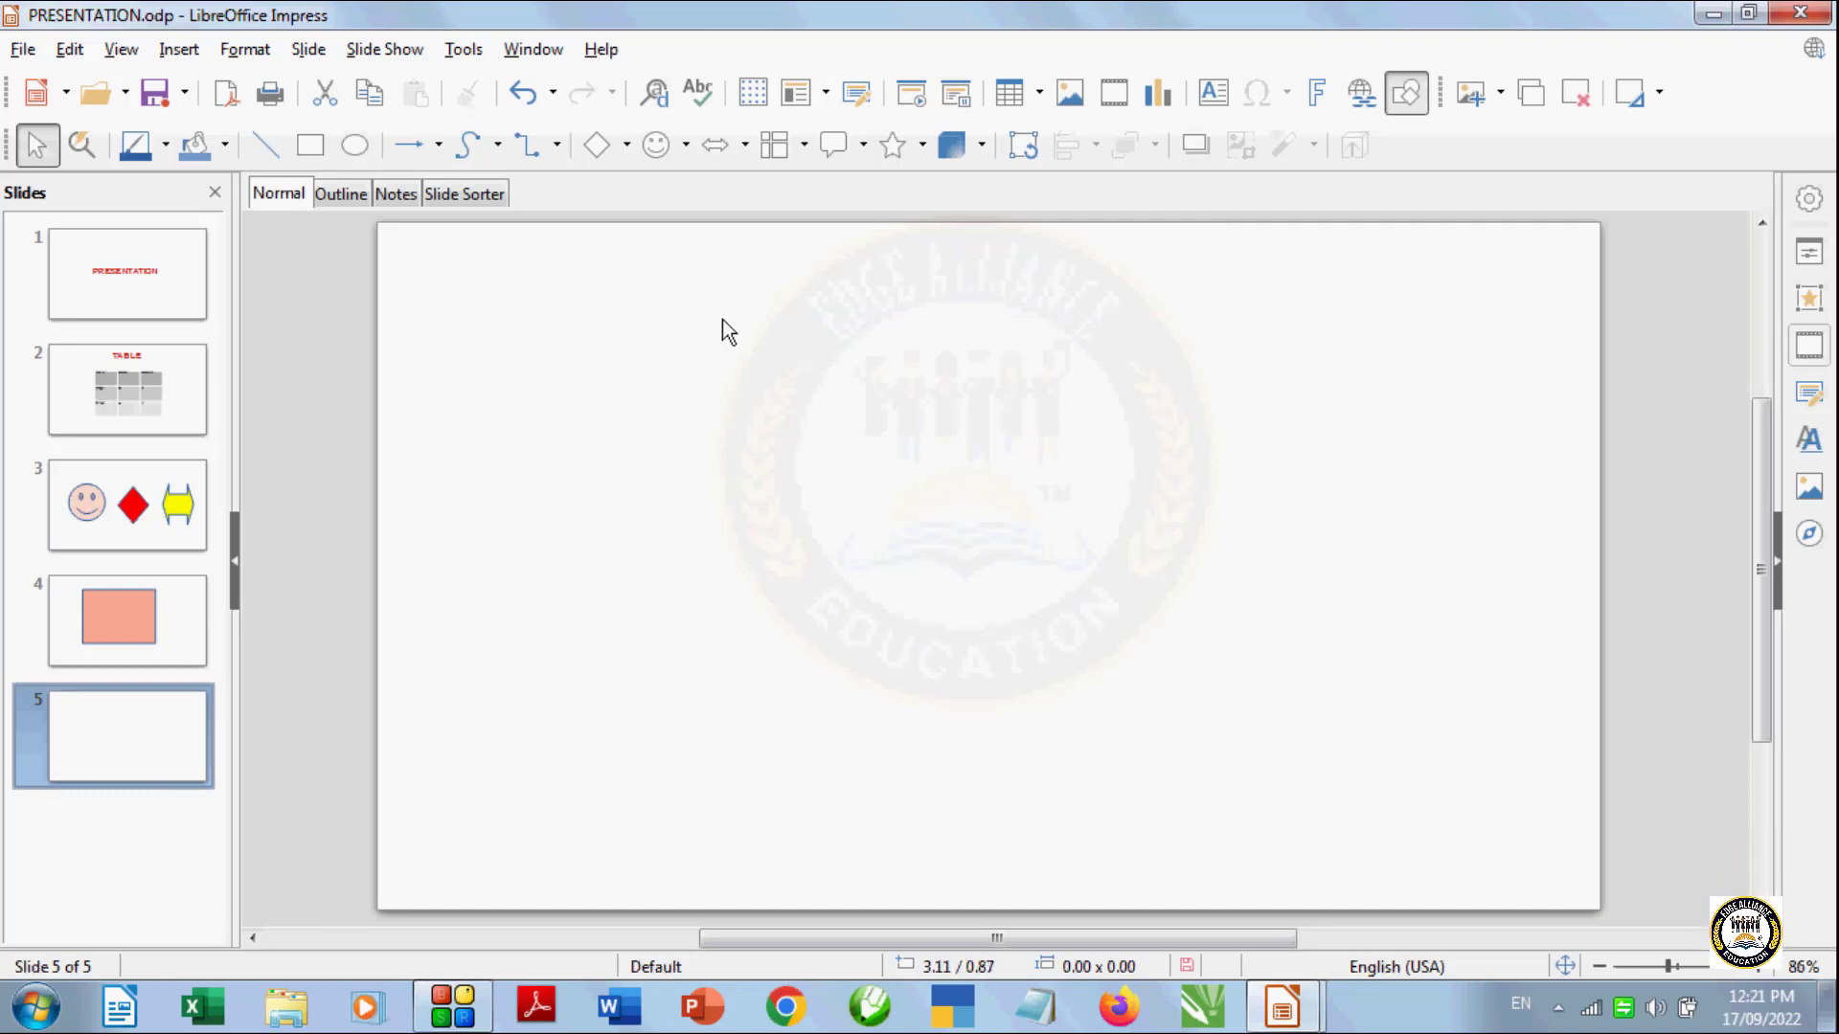
{"action": "left_click", "coordinate": [308, 50]}
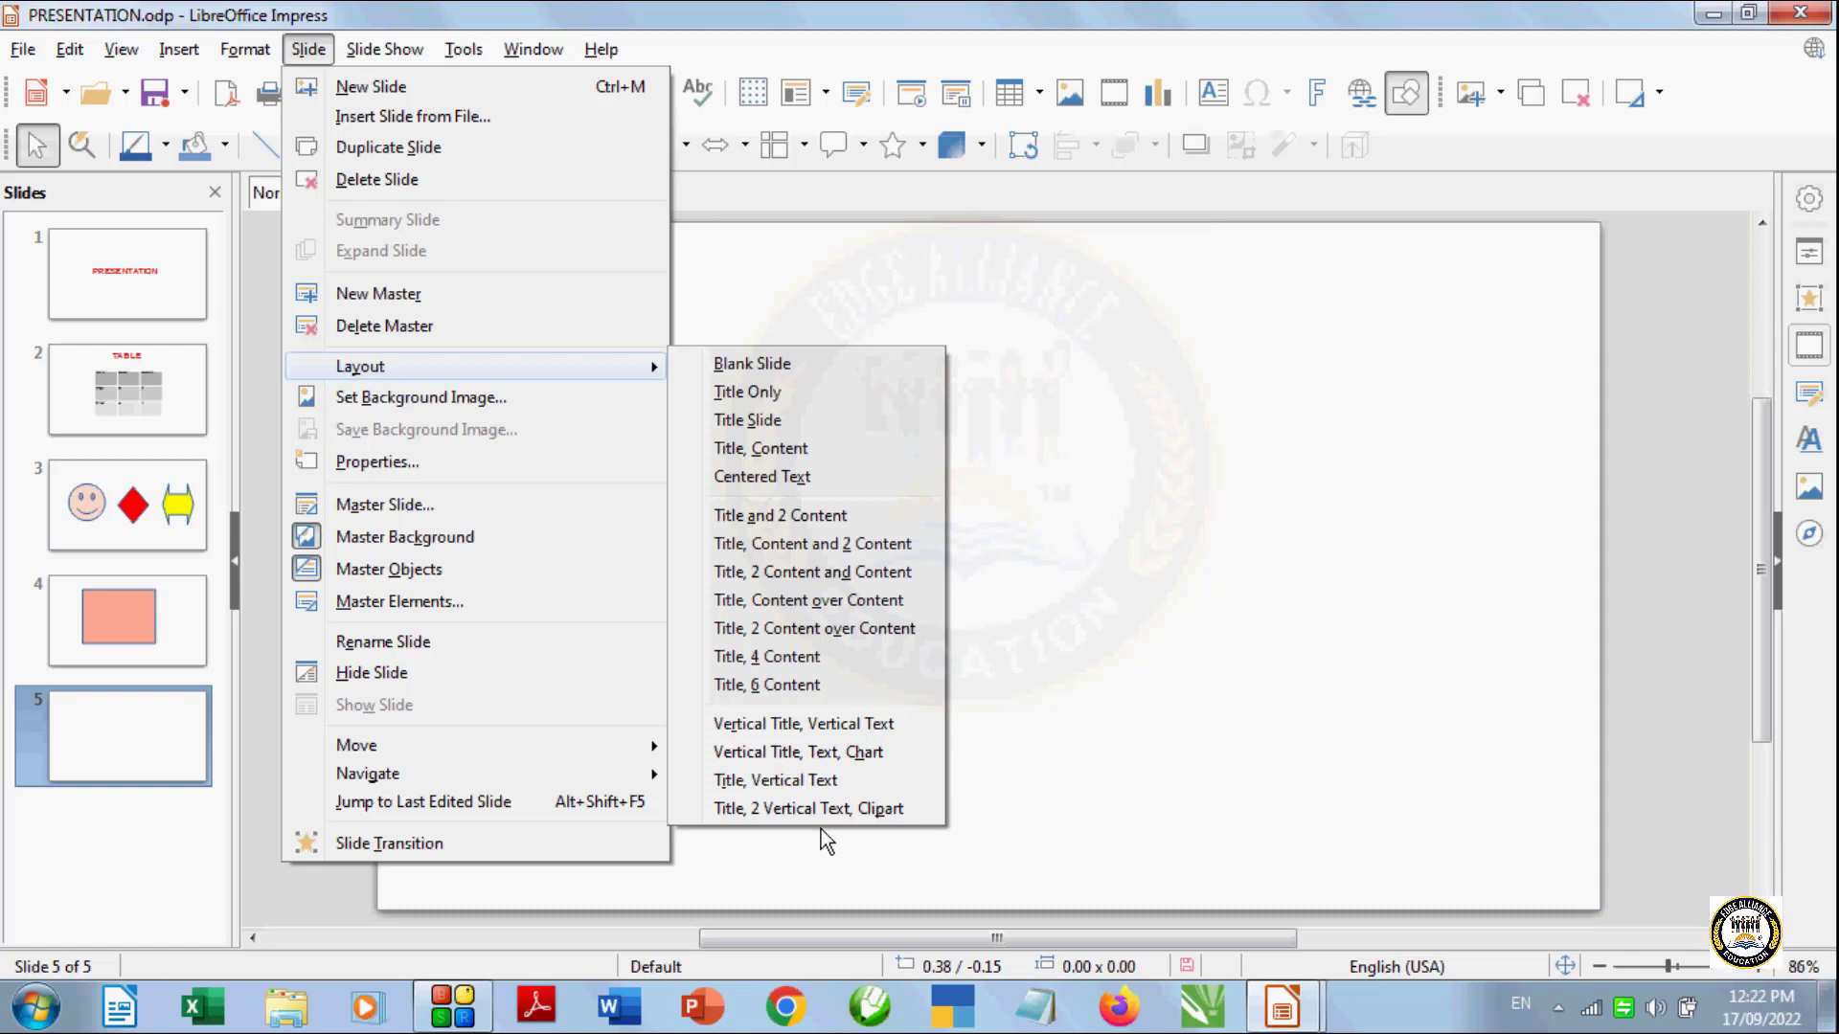
{"action": "left_click", "coordinate": [756, 450]}
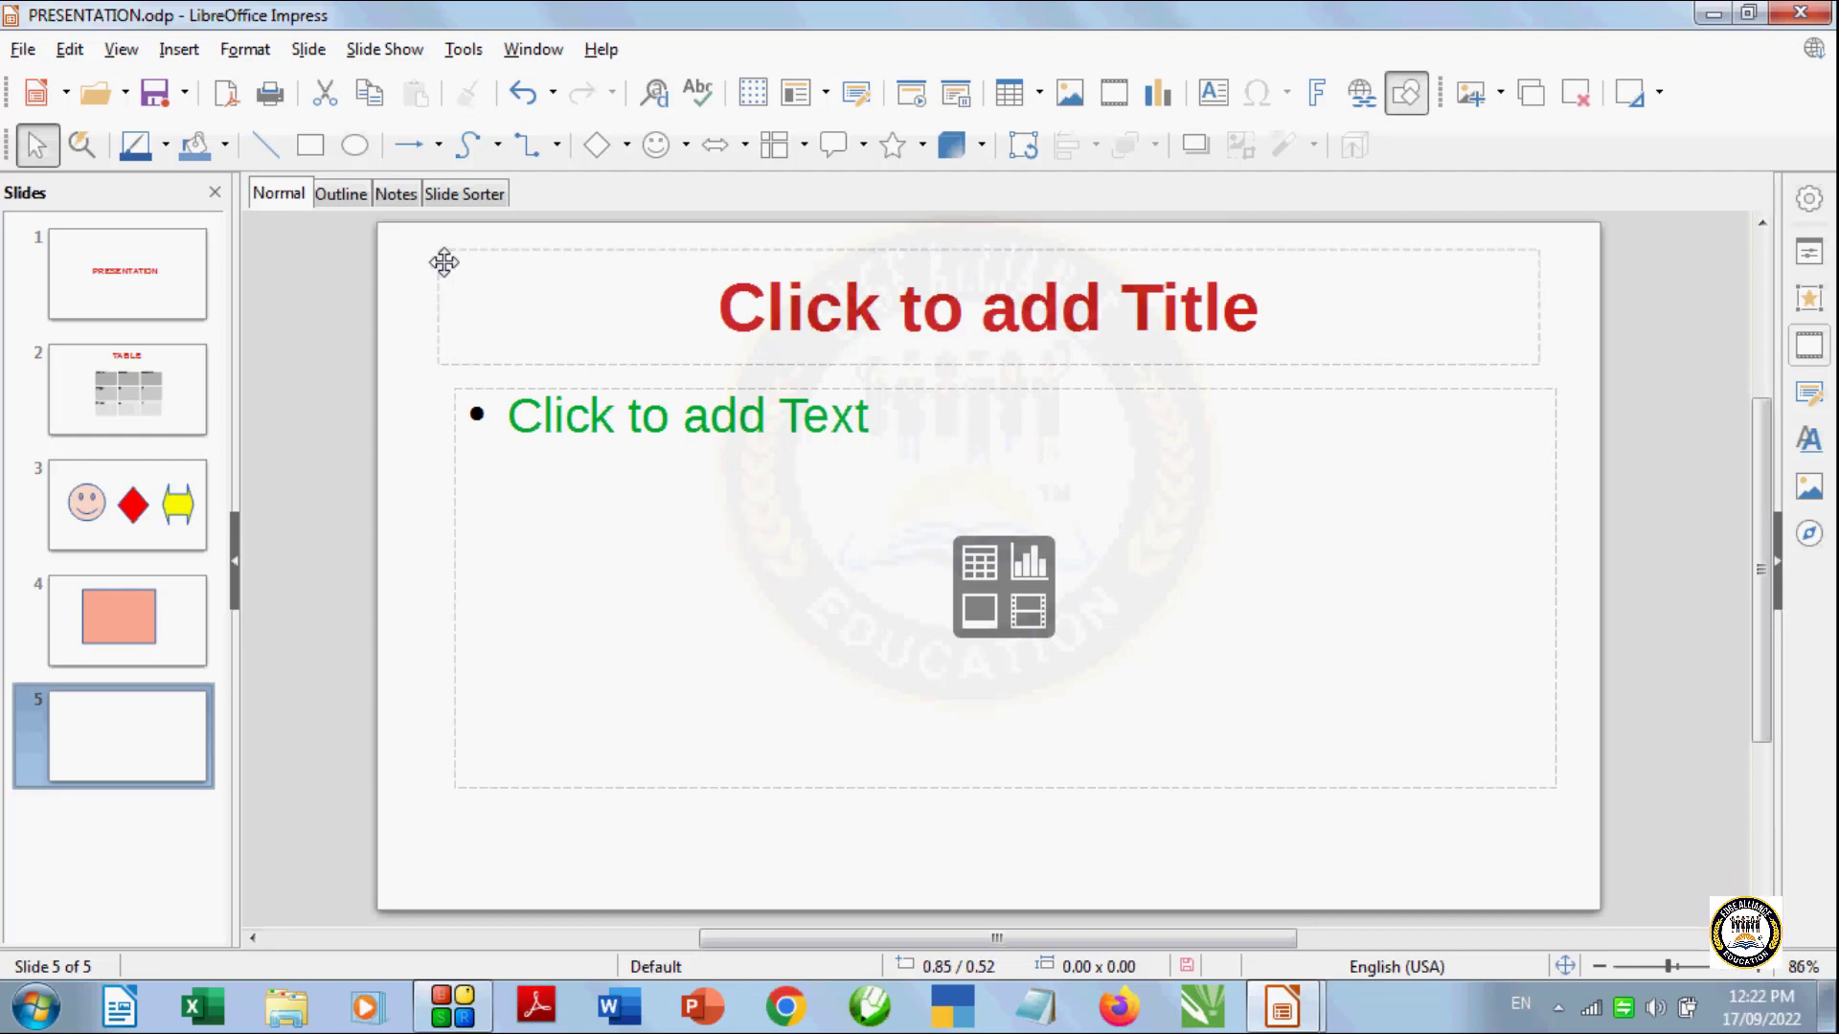
{"action": "left_click", "coordinate": [308, 50]}
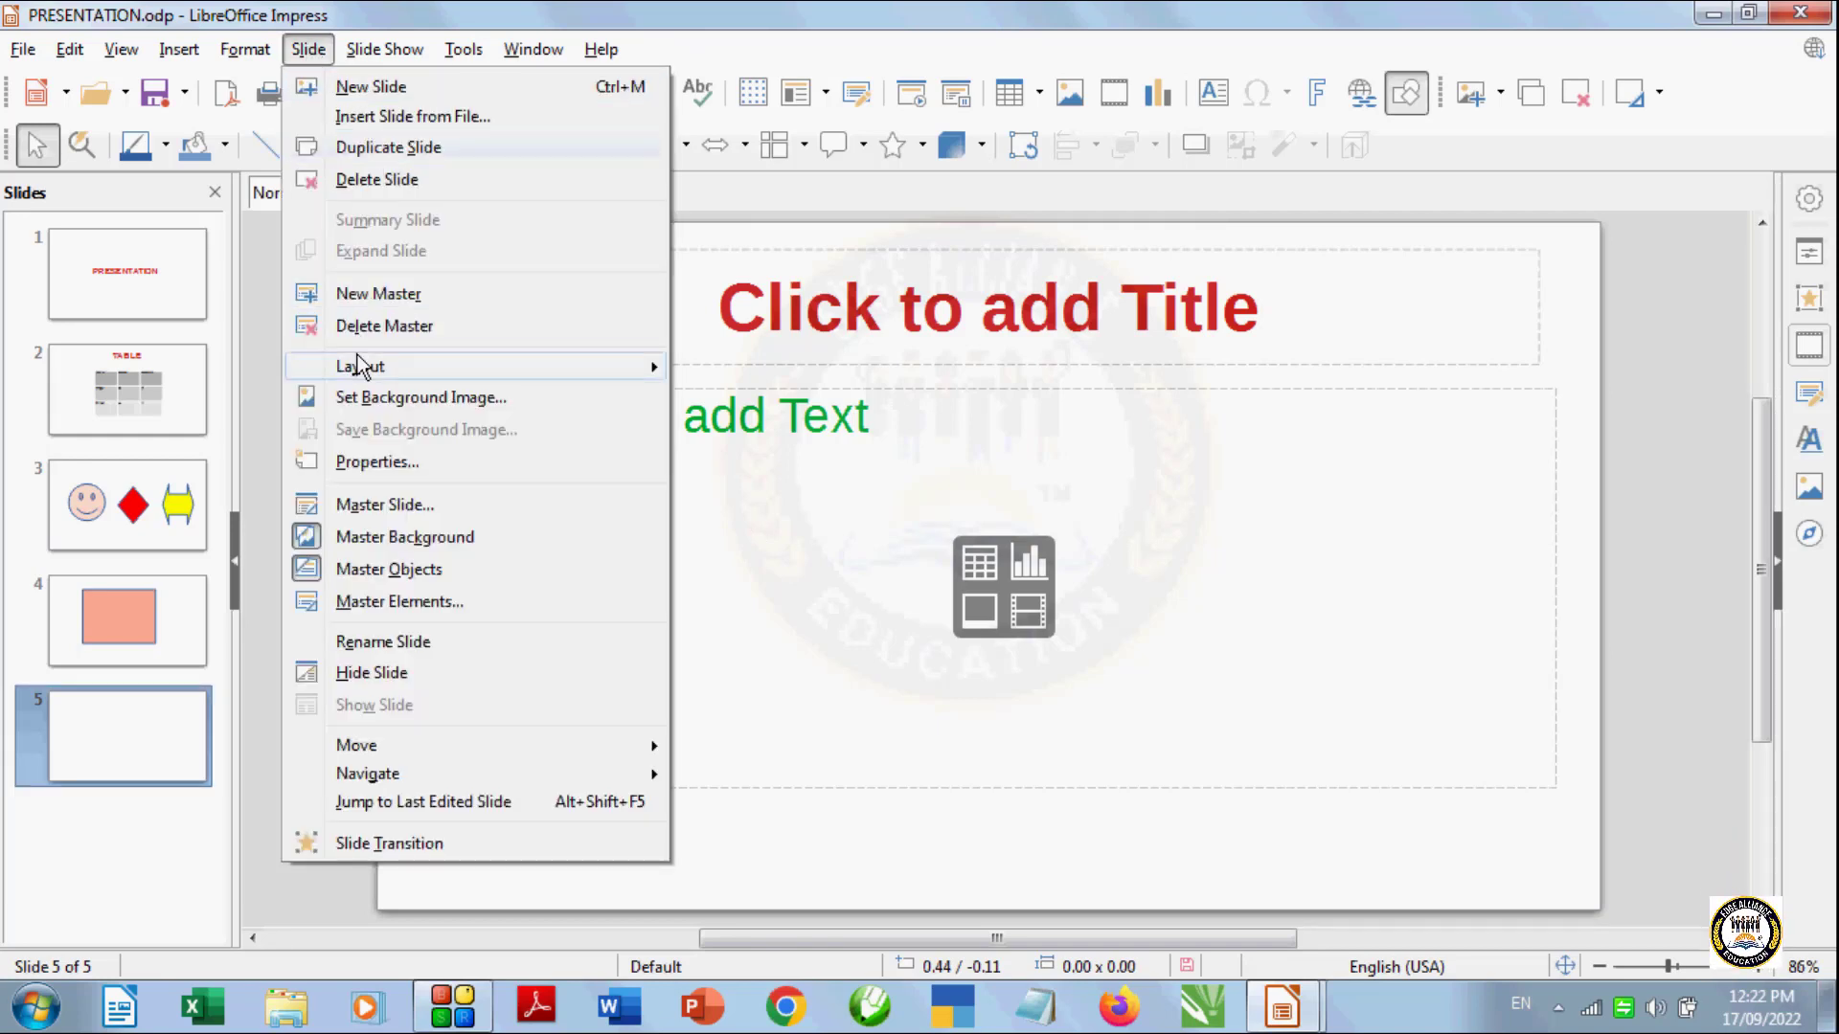
{"action": "mouse_move", "coordinate": [362, 370]}
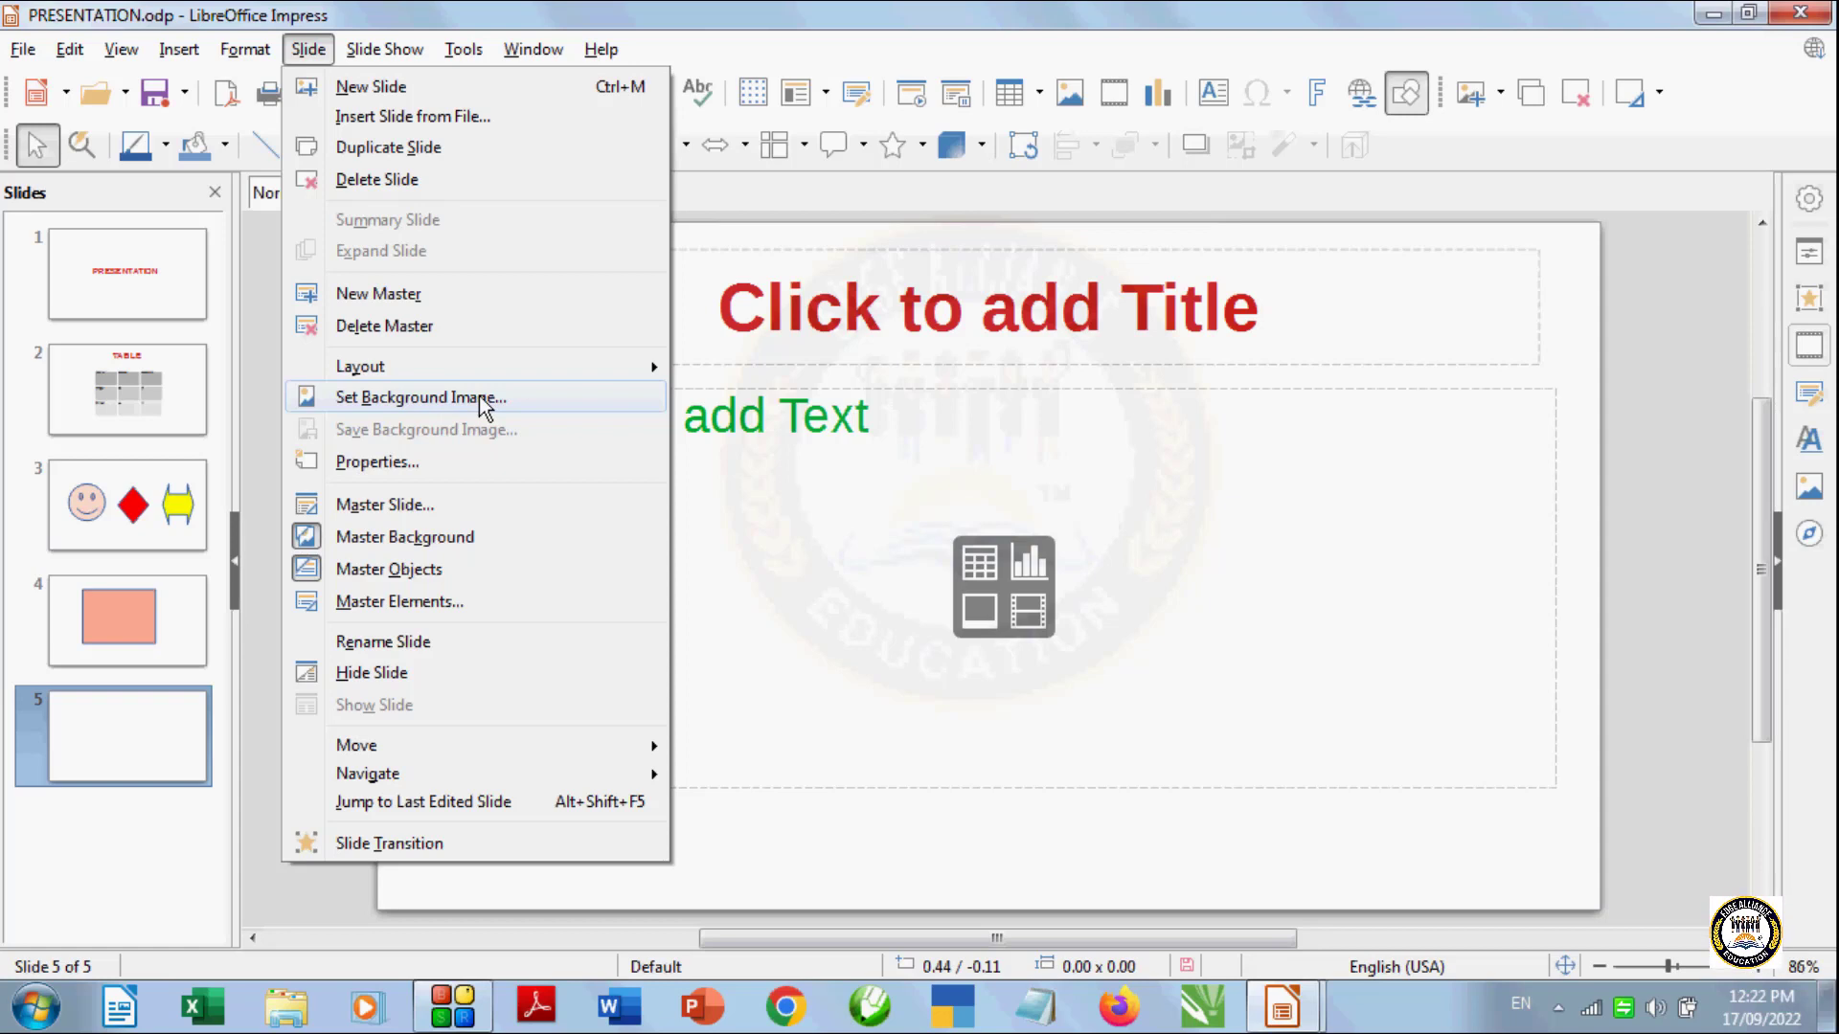
{"action": "left_click", "coordinate": [728, 475]}
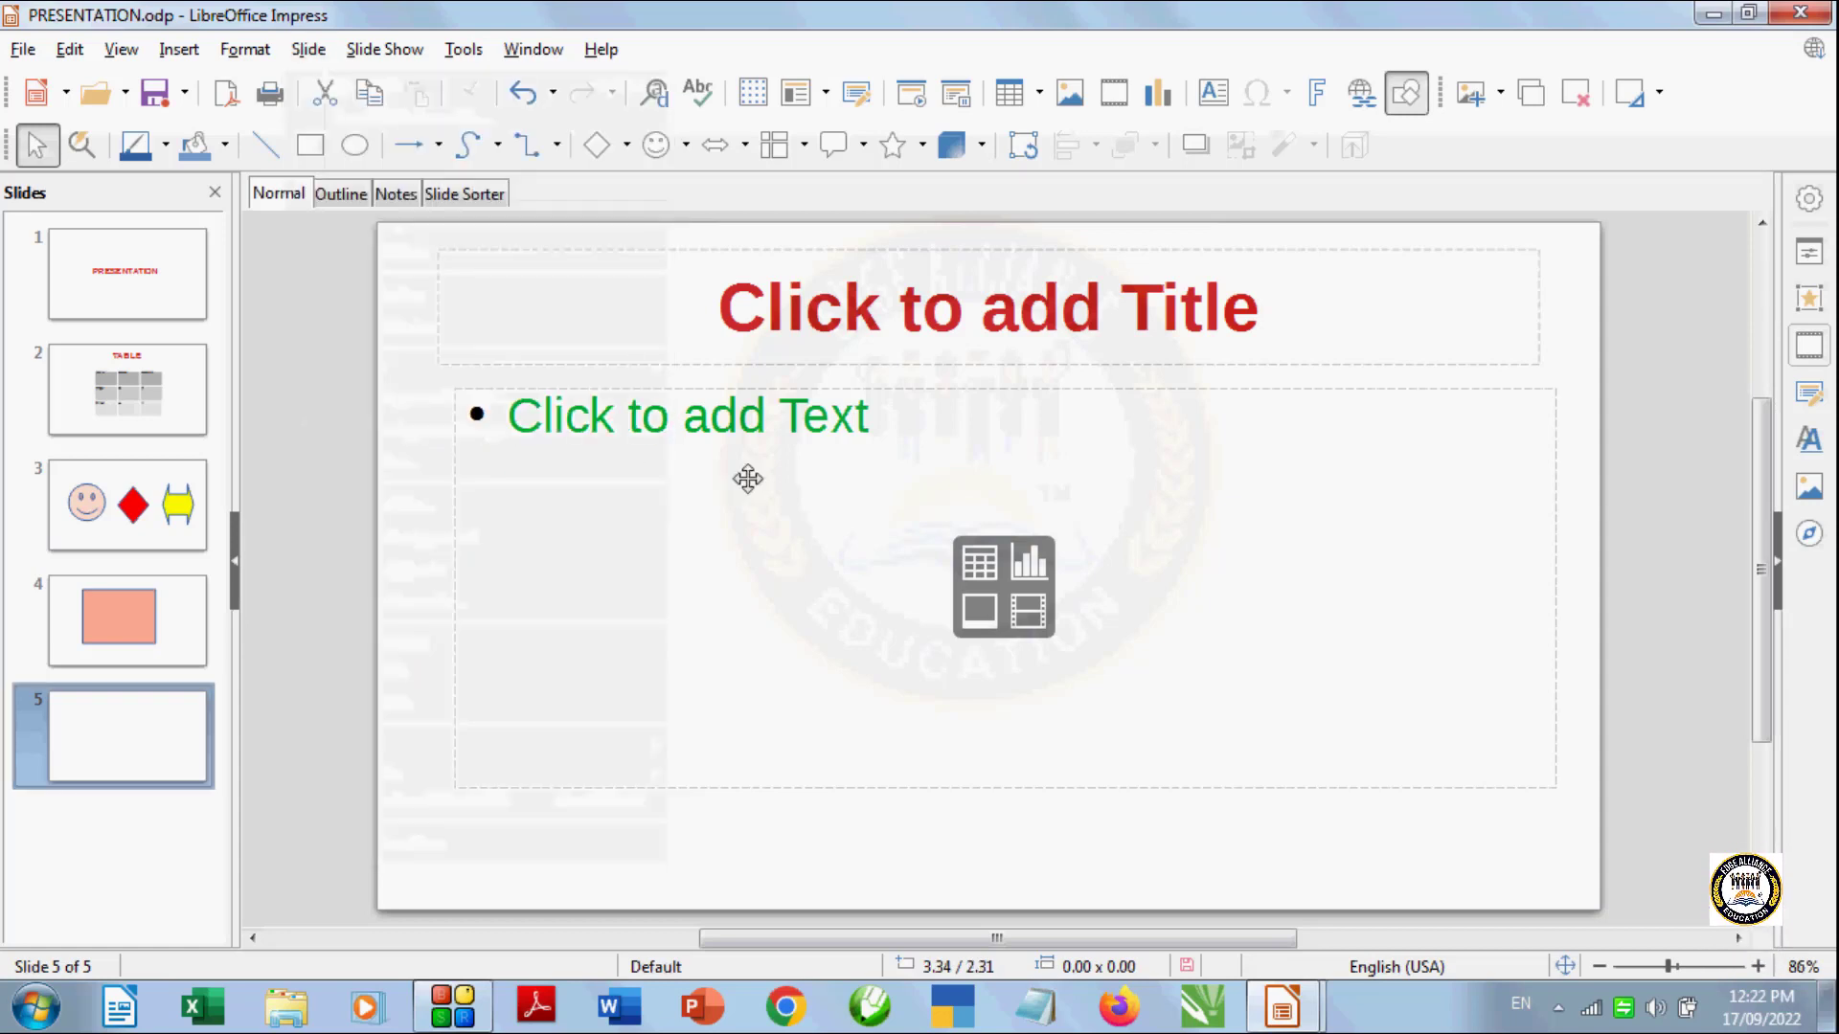
Set Chrysanthemum.jpg from the Sample Pictures folder of the Pictures library as the background image of slide 1
{"action": "left_click", "coordinate": [153, 274]}
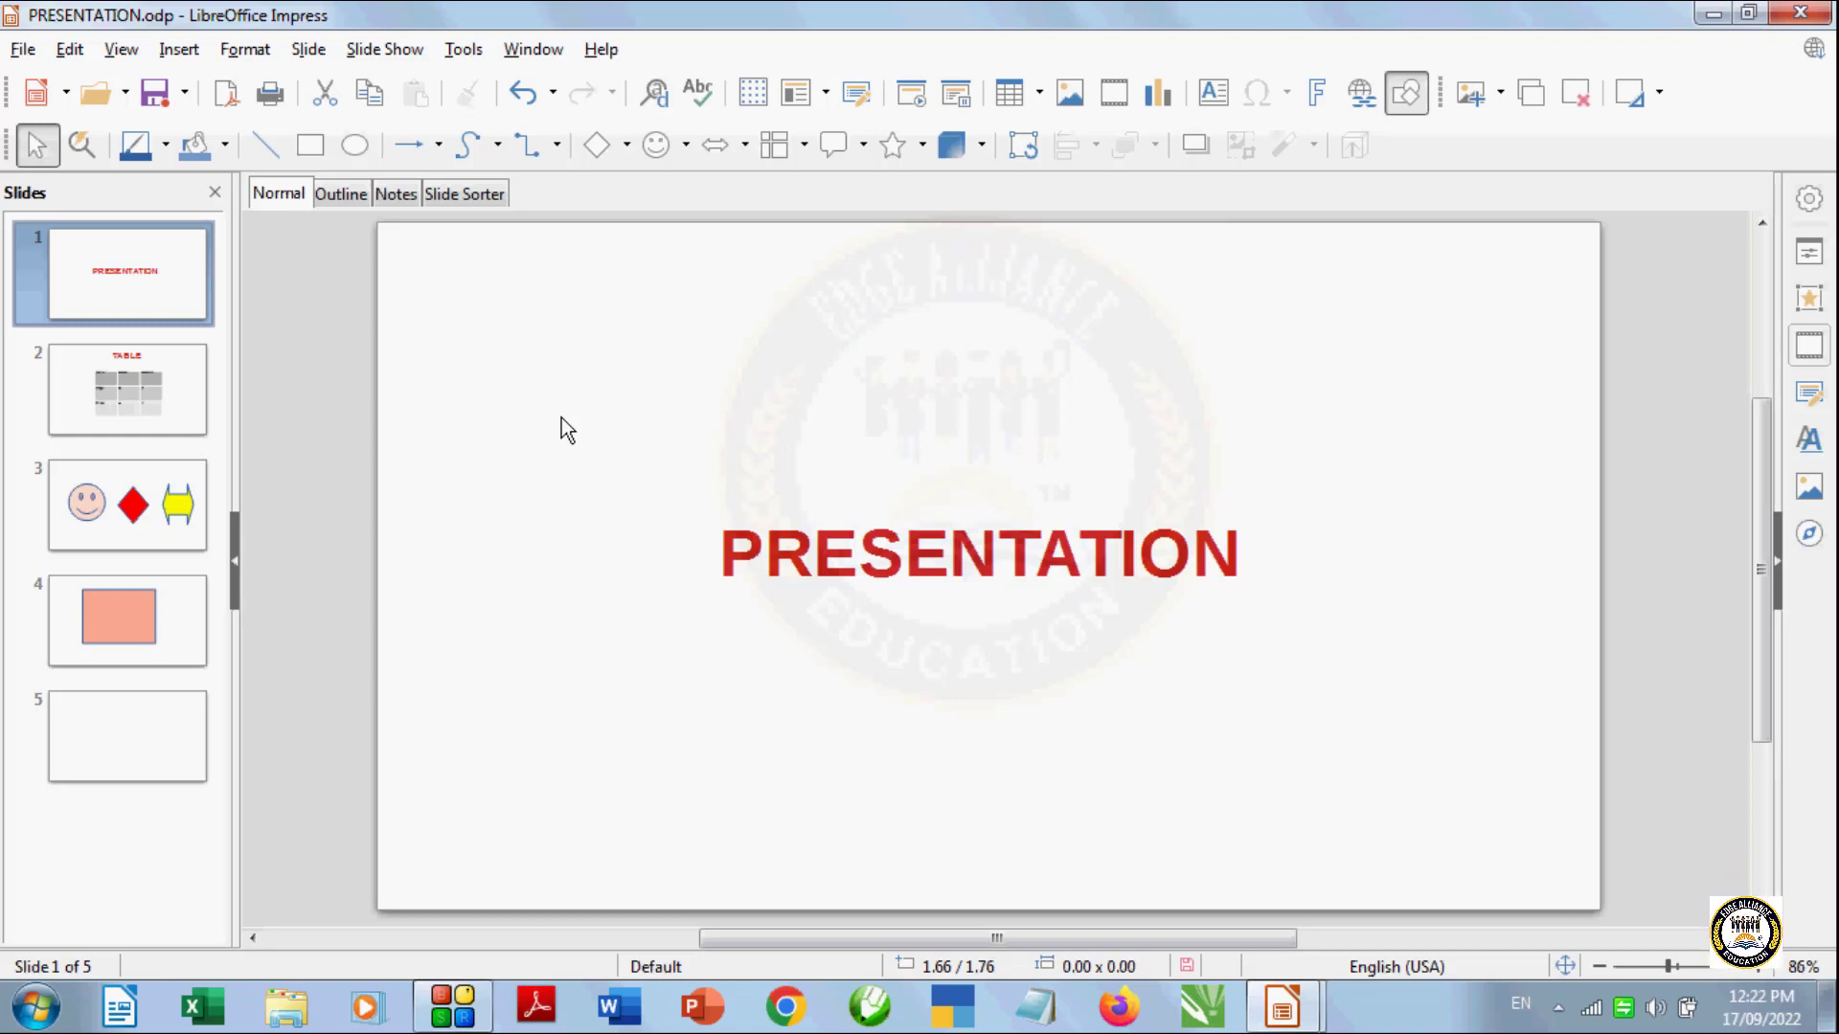
{"action": "left_click", "coordinate": [314, 49]}
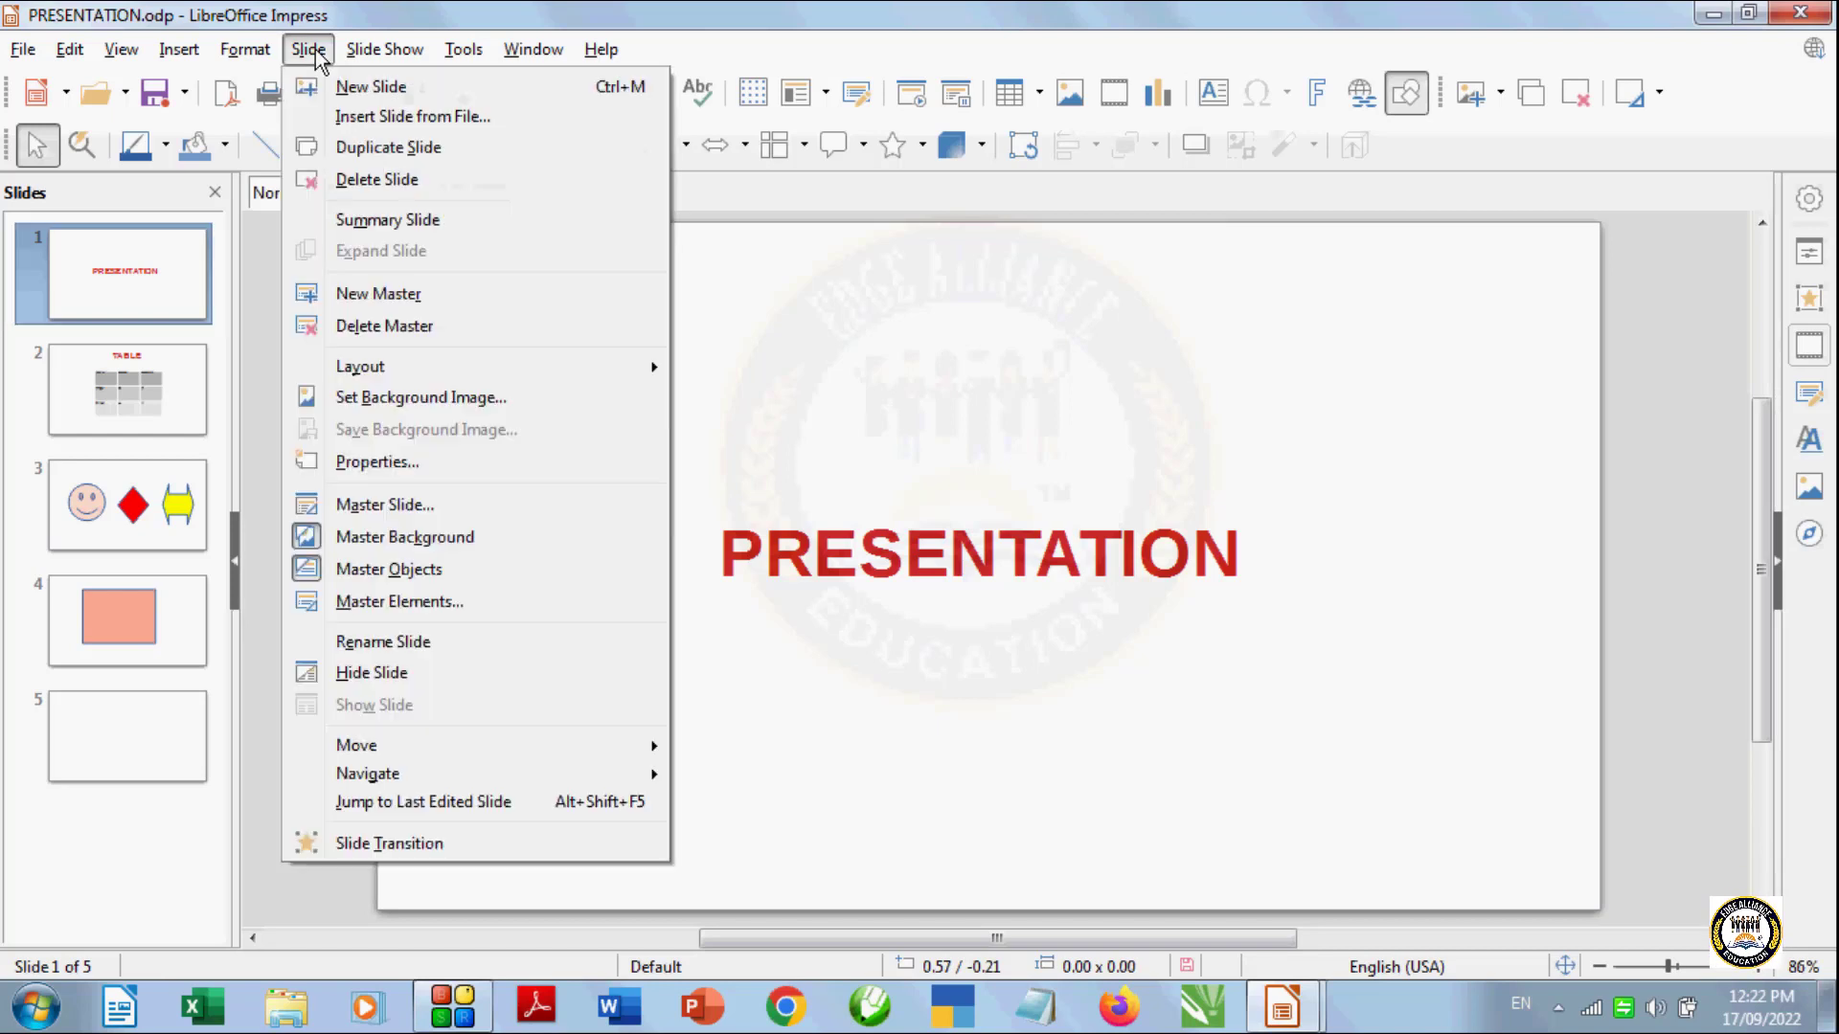
{"action": "left_click", "coordinate": [409, 399]}
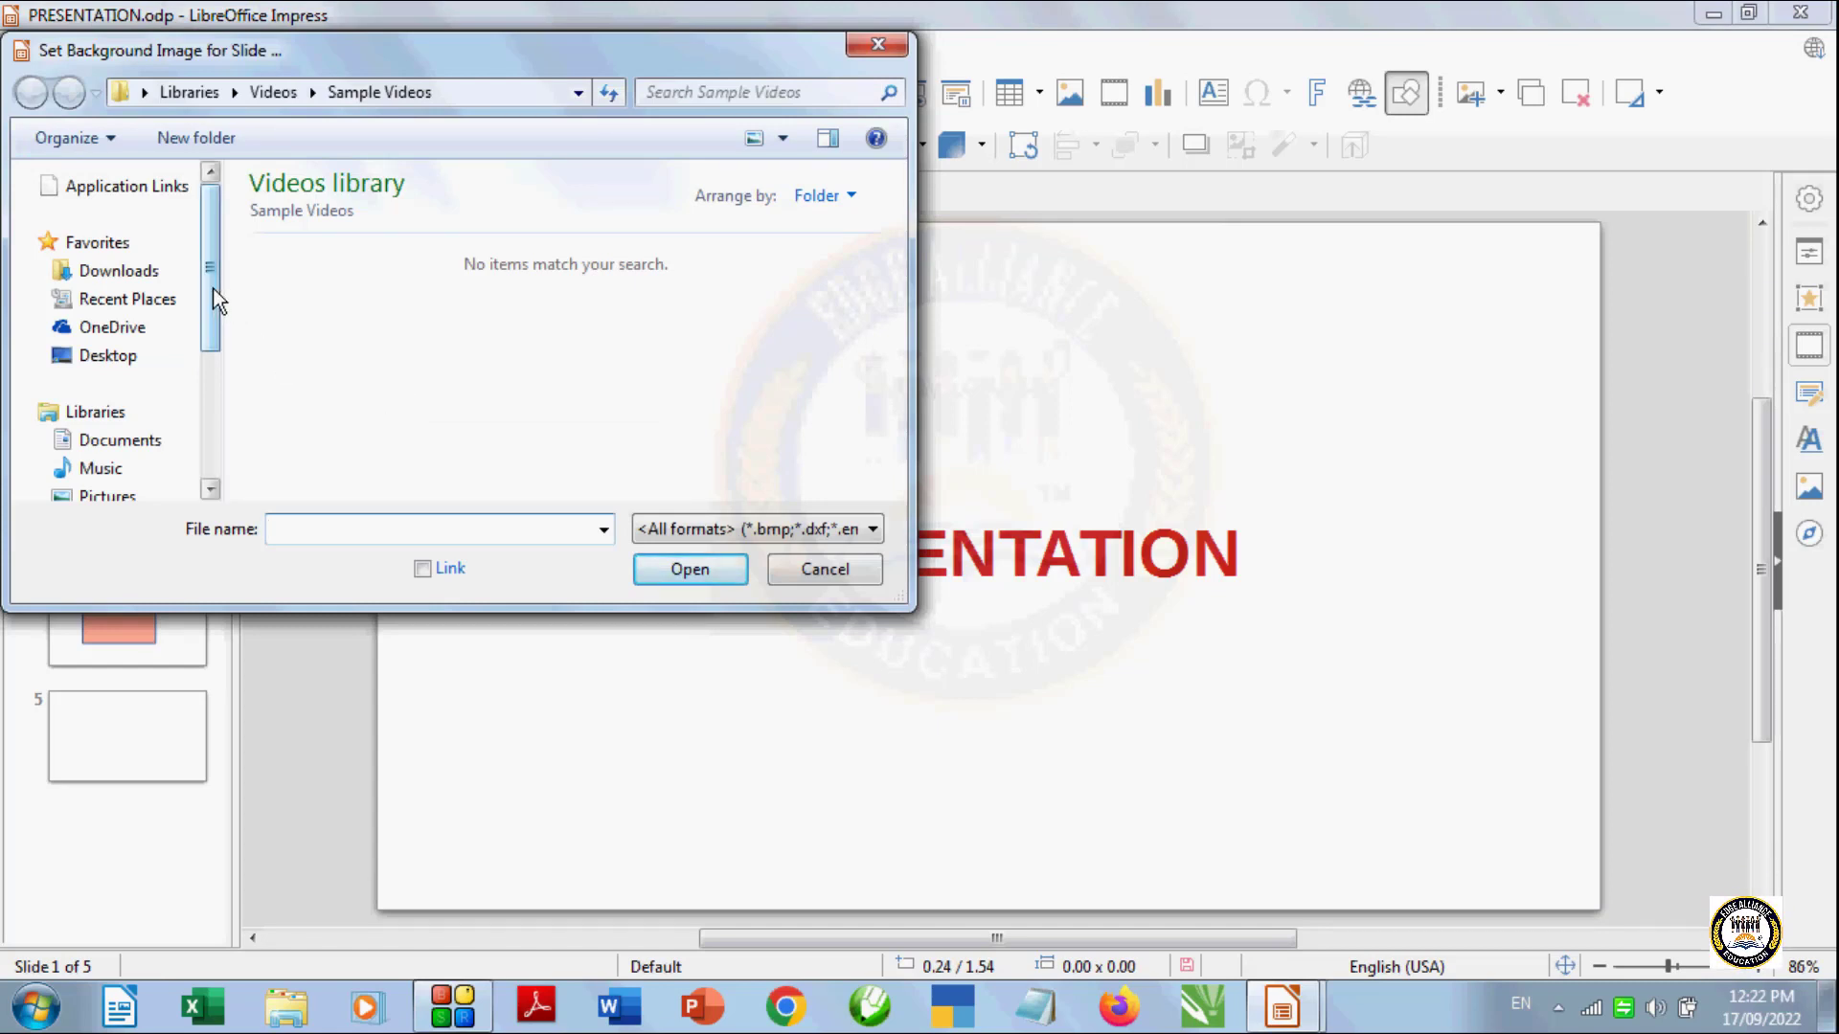
{"action": "left_click_drag", "start_coordinate": [212, 289], "coordinate": [216, 325]}
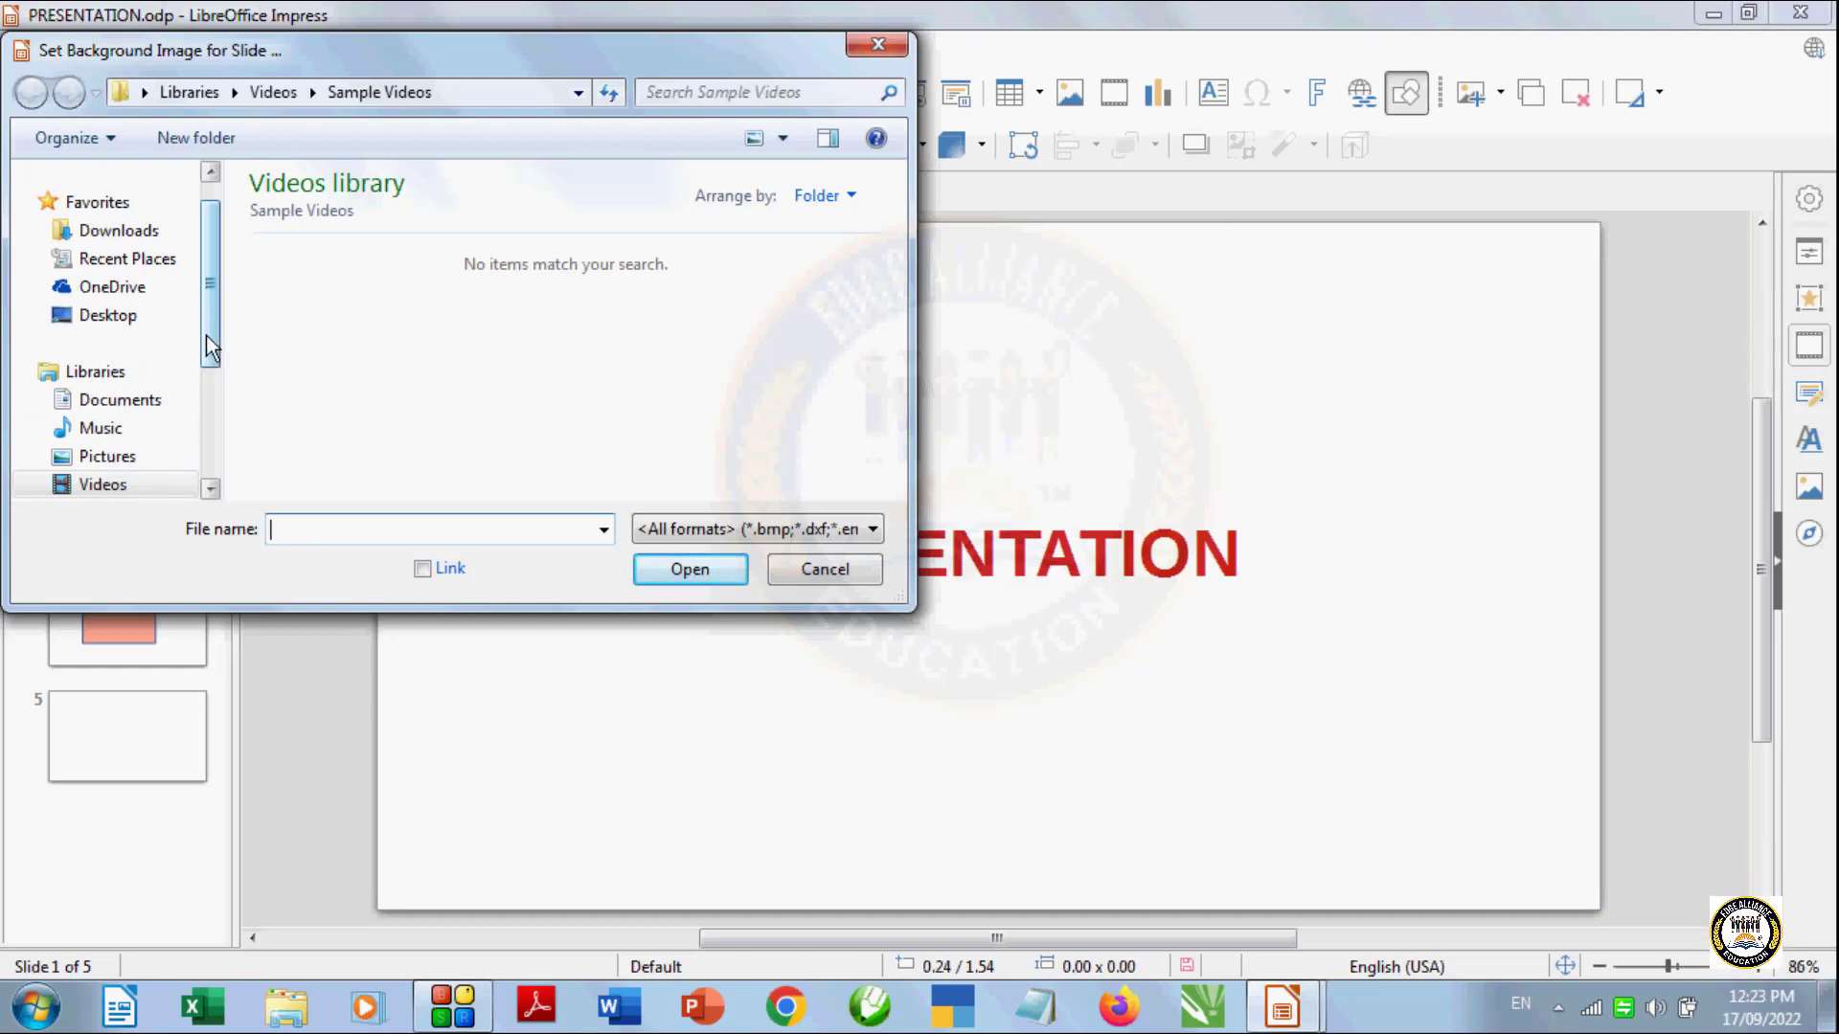
{"action": "left_click_drag", "start_coordinate": [206, 336], "coordinate": [206, 366]}
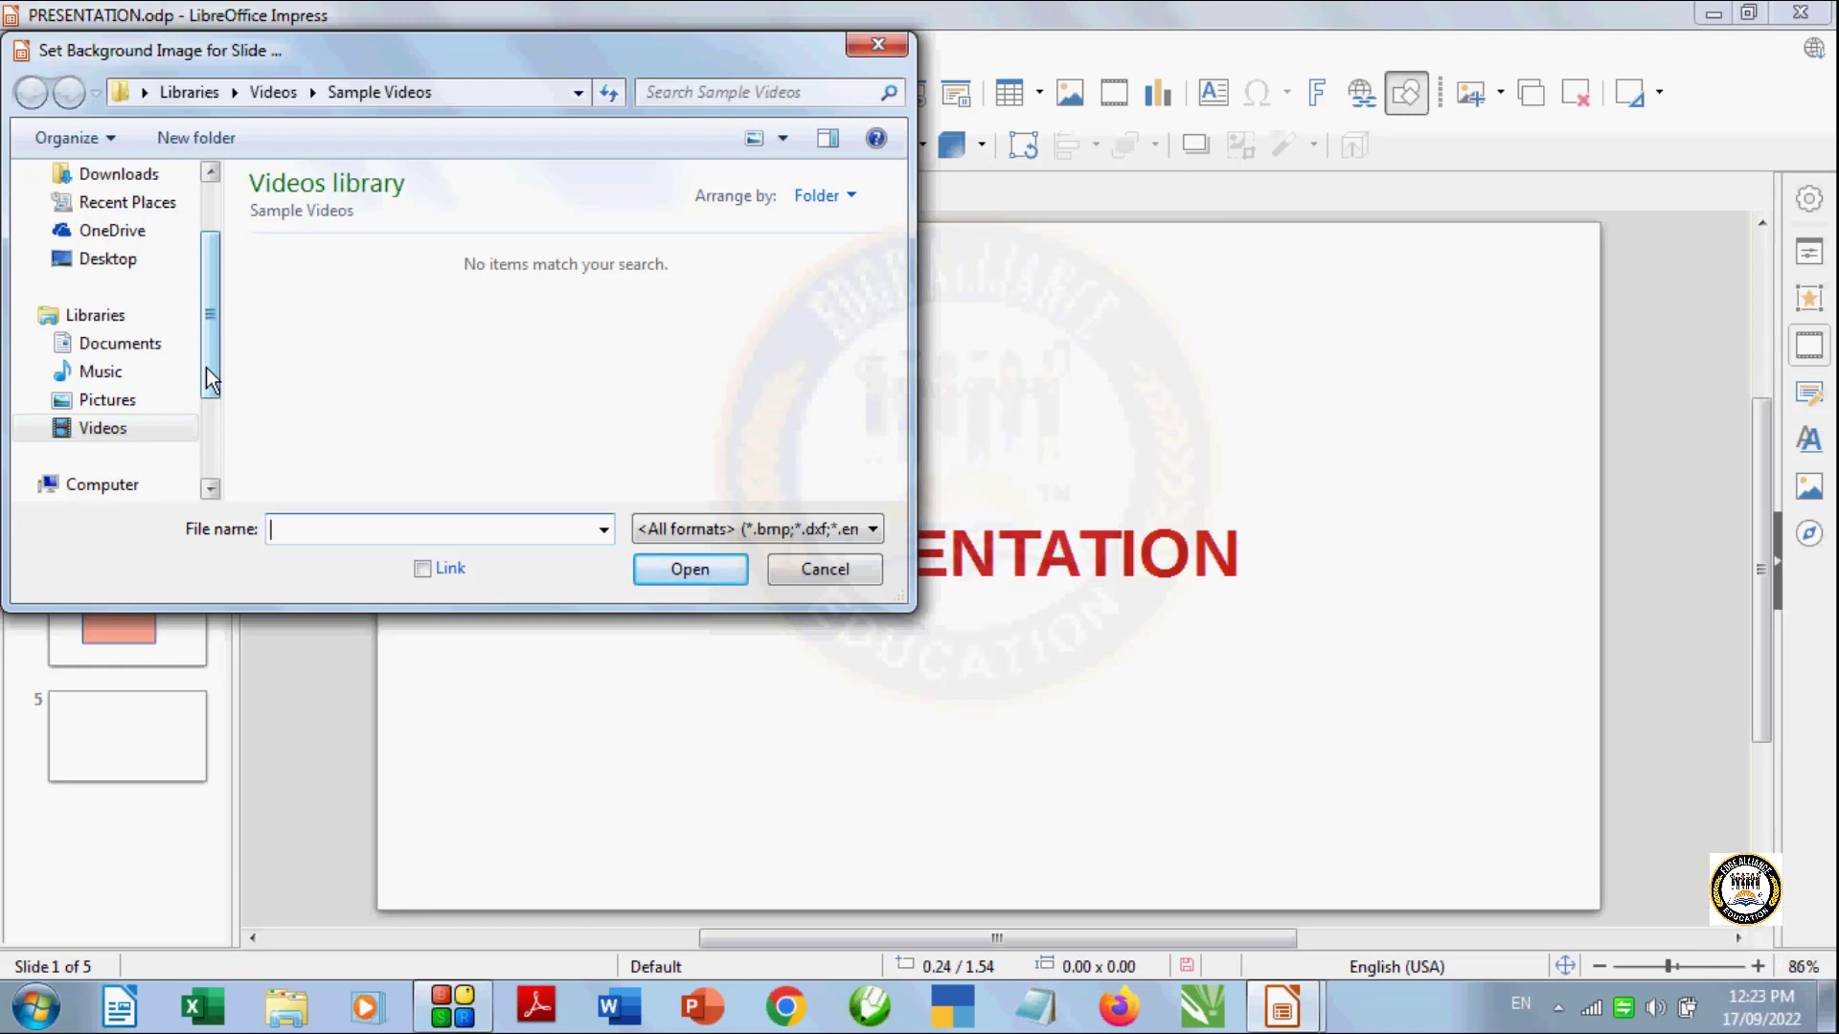
{"action": "left_click", "coordinate": [135, 404]}
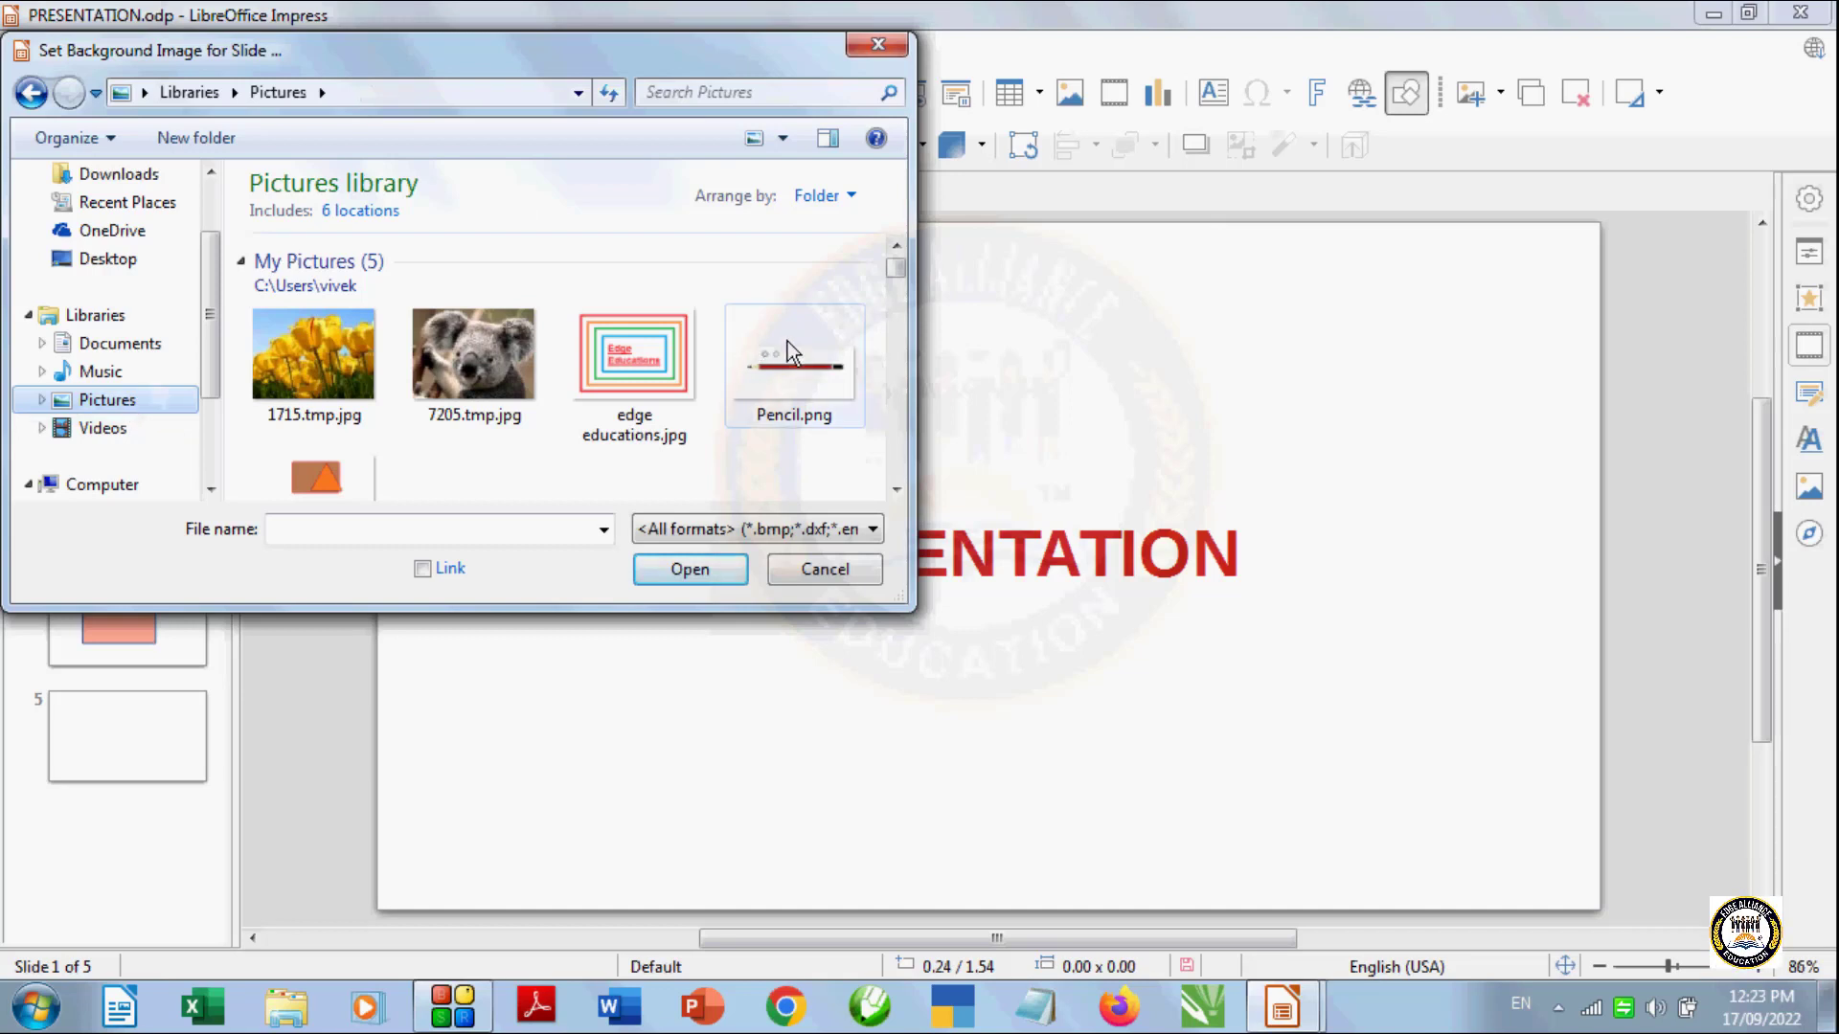
{"action": "left_click_drag", "start_coordinate": [897, 285], "coordinate": [900, 297]}
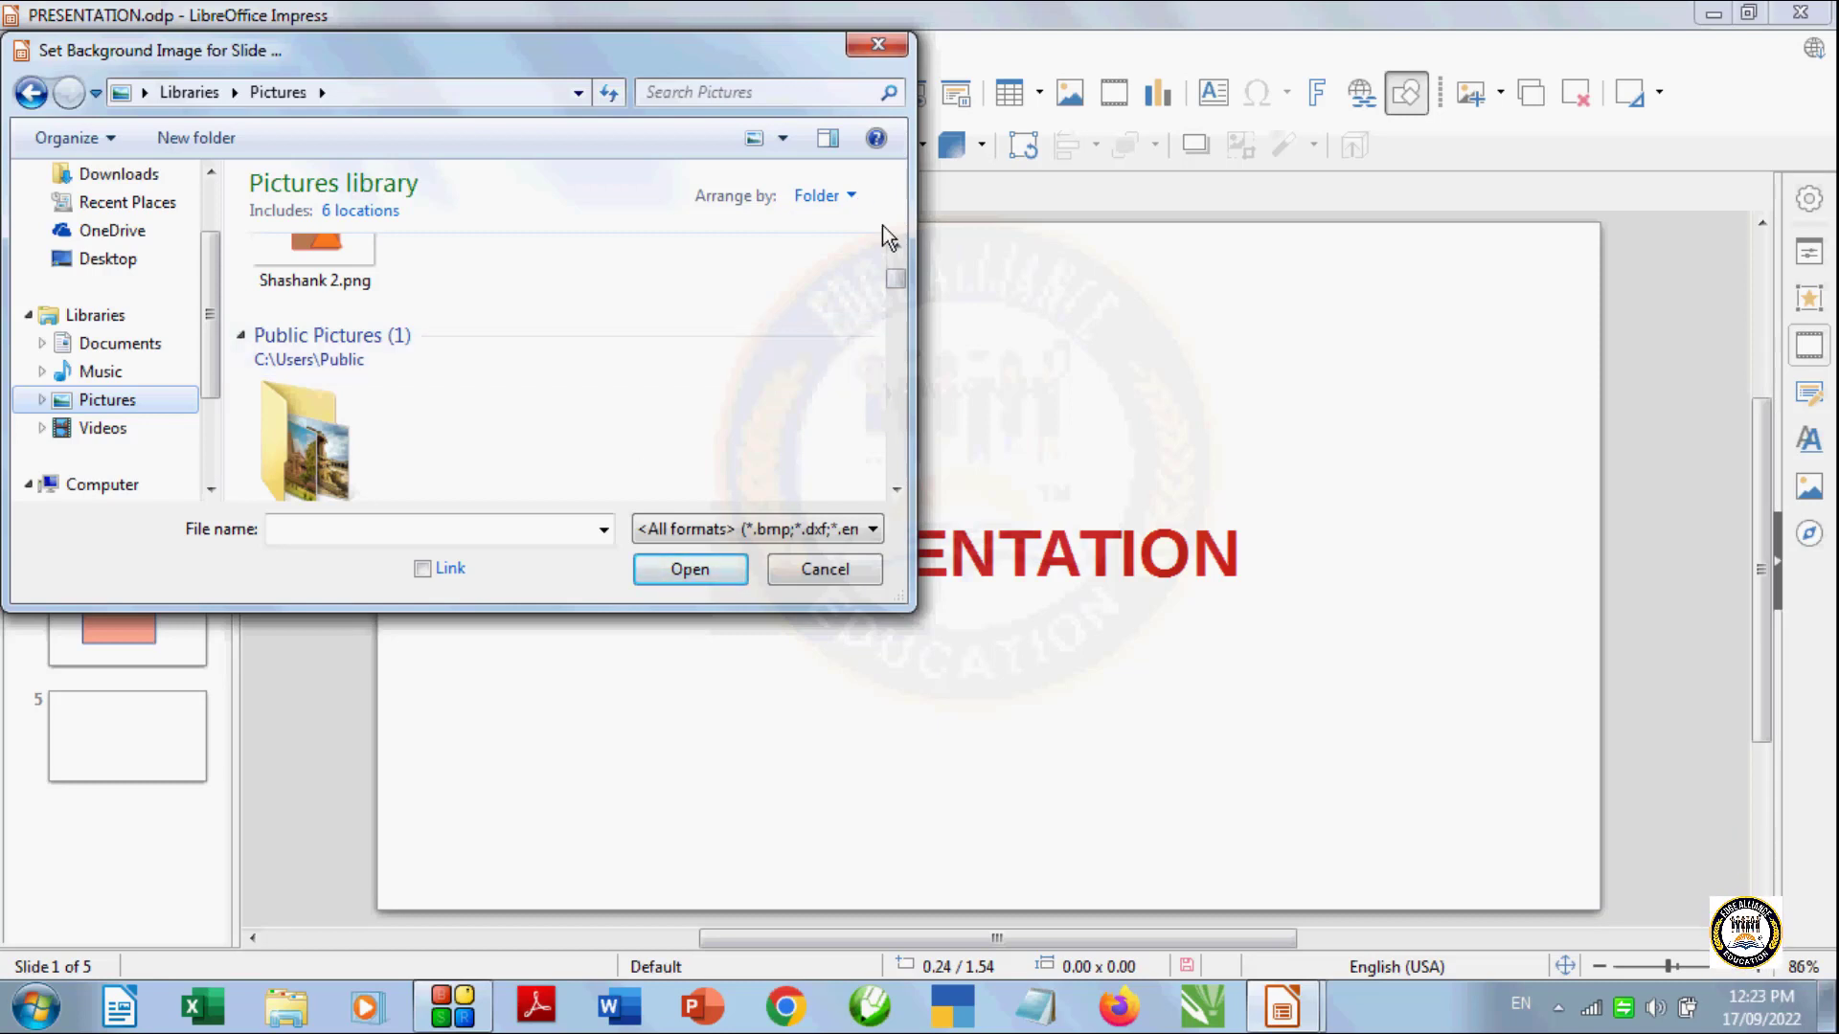
{"action": "left_click_drag", "start_coordinate": [895, 280], "coordinate": [895, 283]}
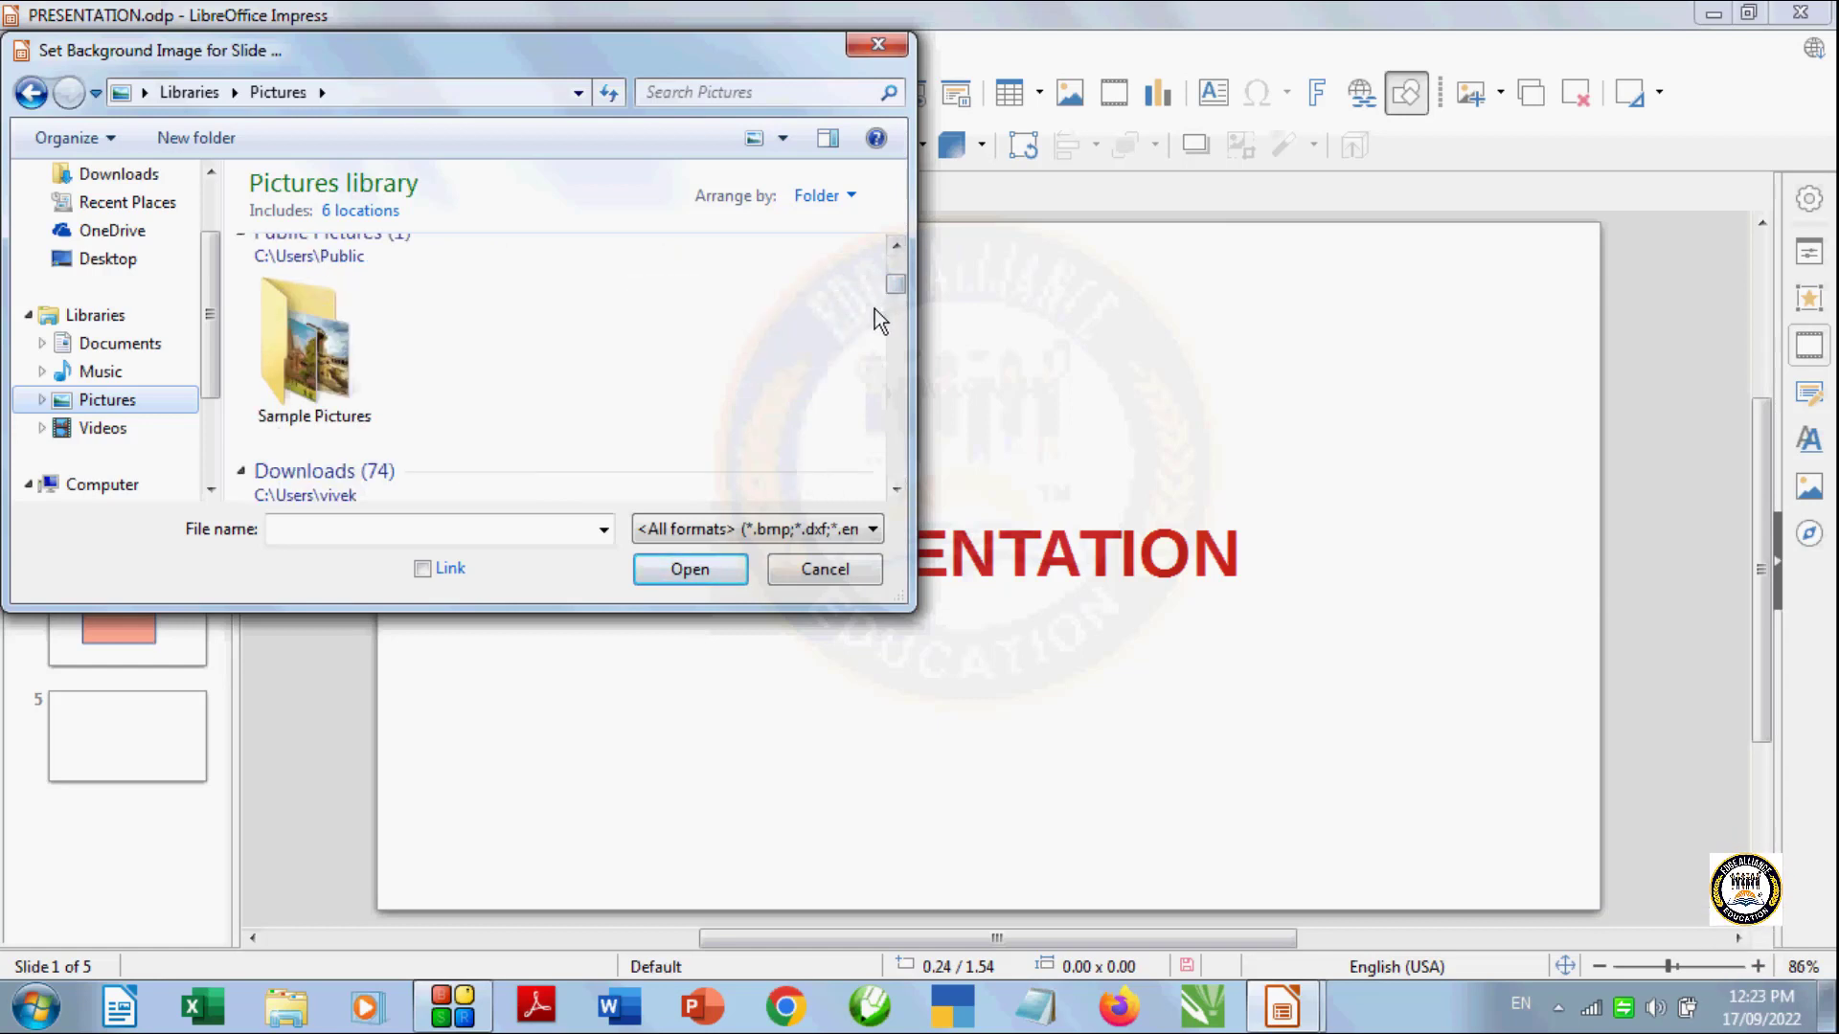
{"action": "left_click", "coordinate": [331, 370]}
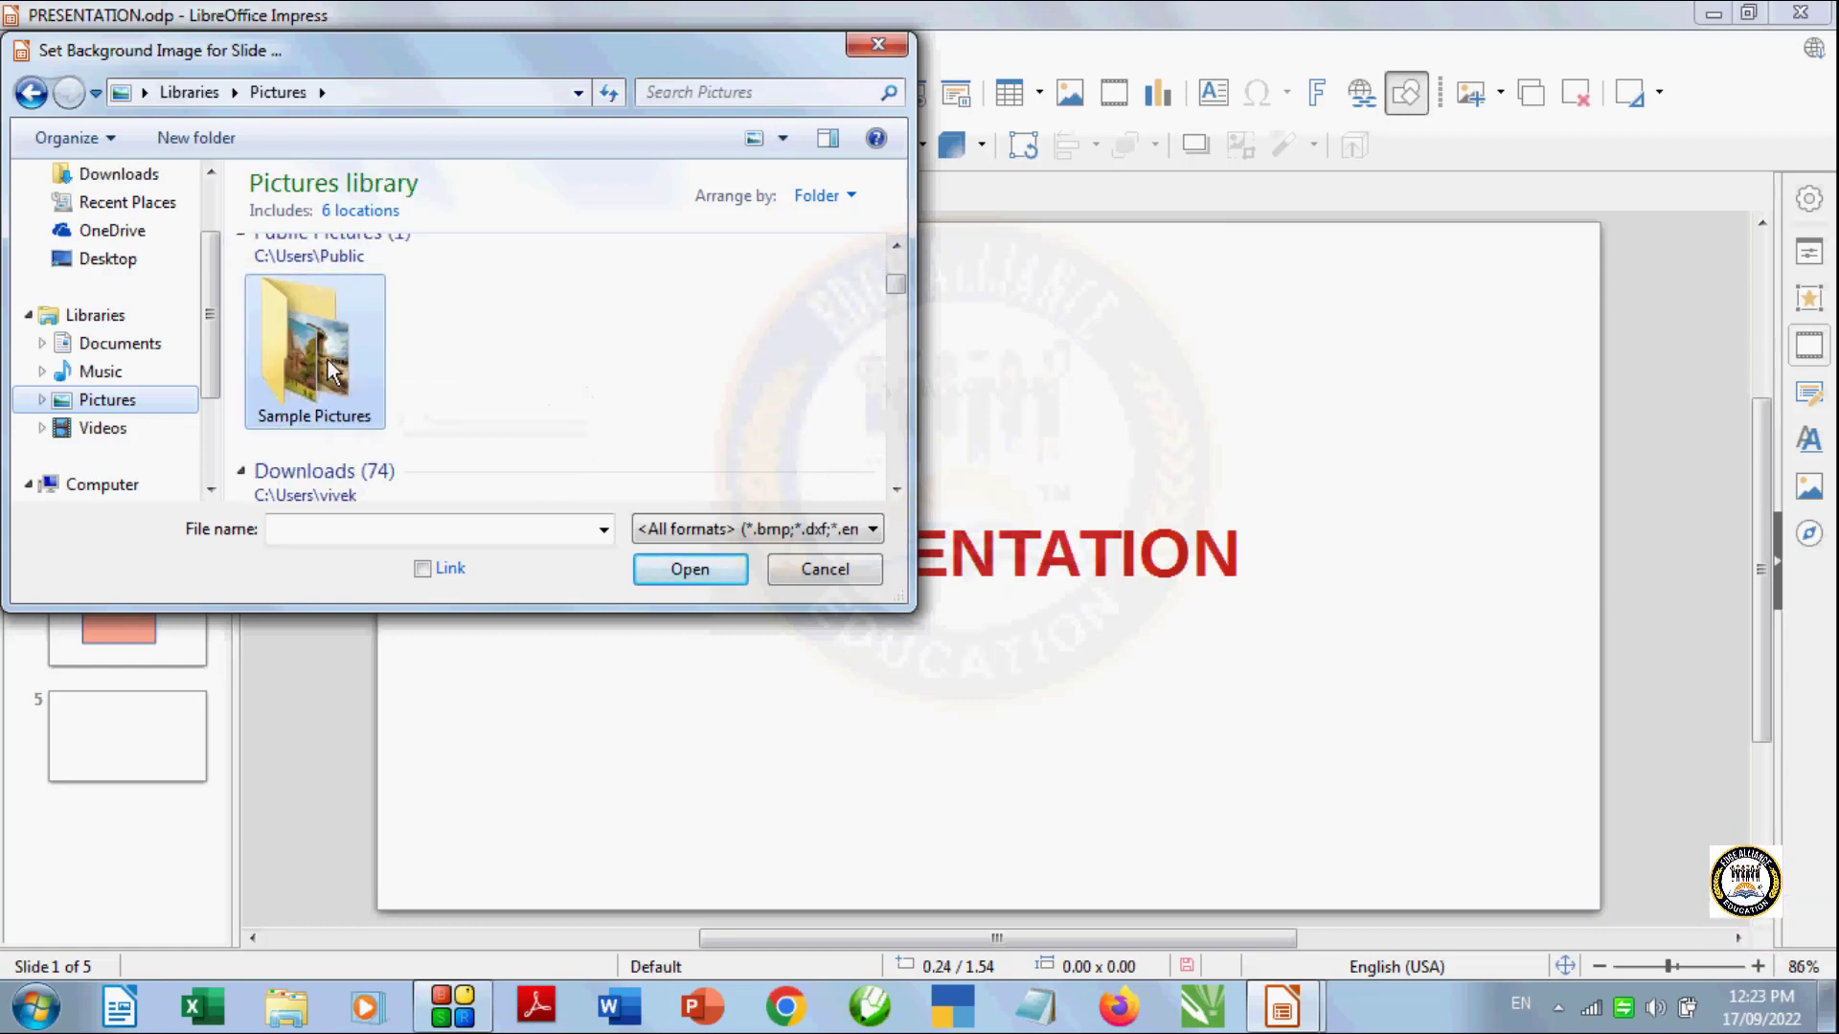
{"action": "left_click", "coordinate": [663, 576]}
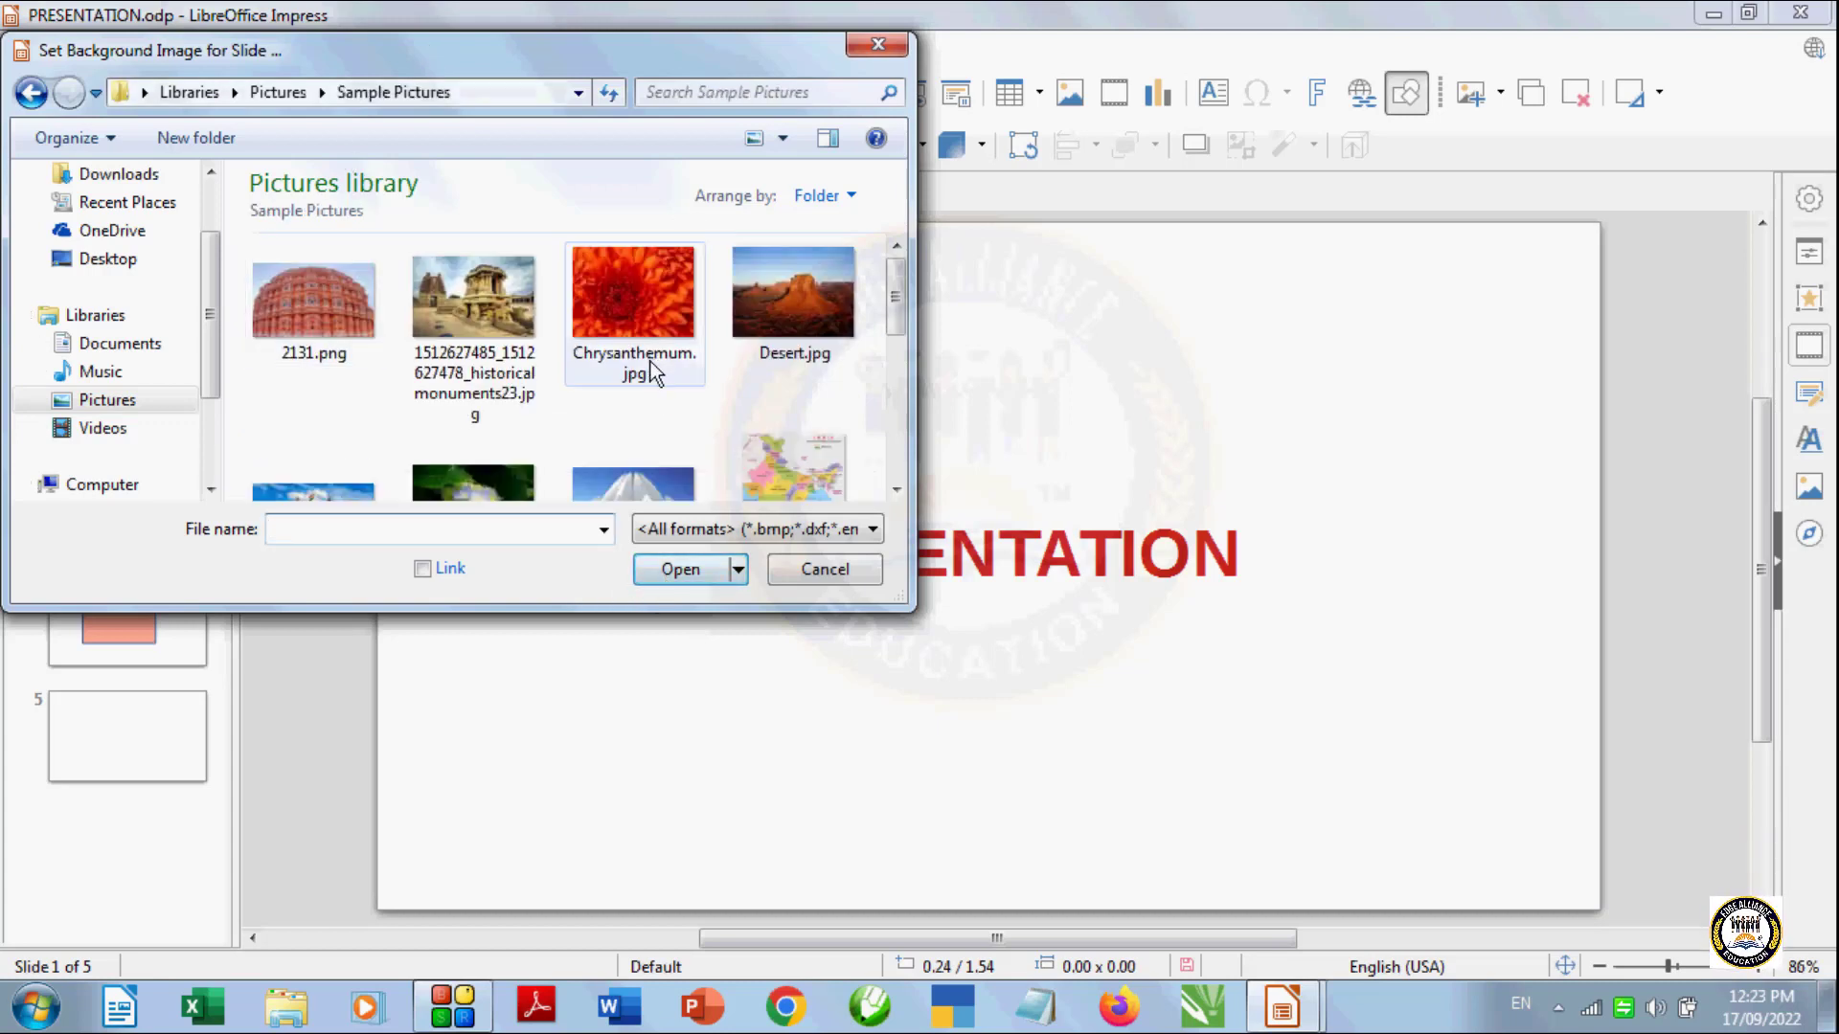
{"action": "left_click", "coordinate": [629, 314]}
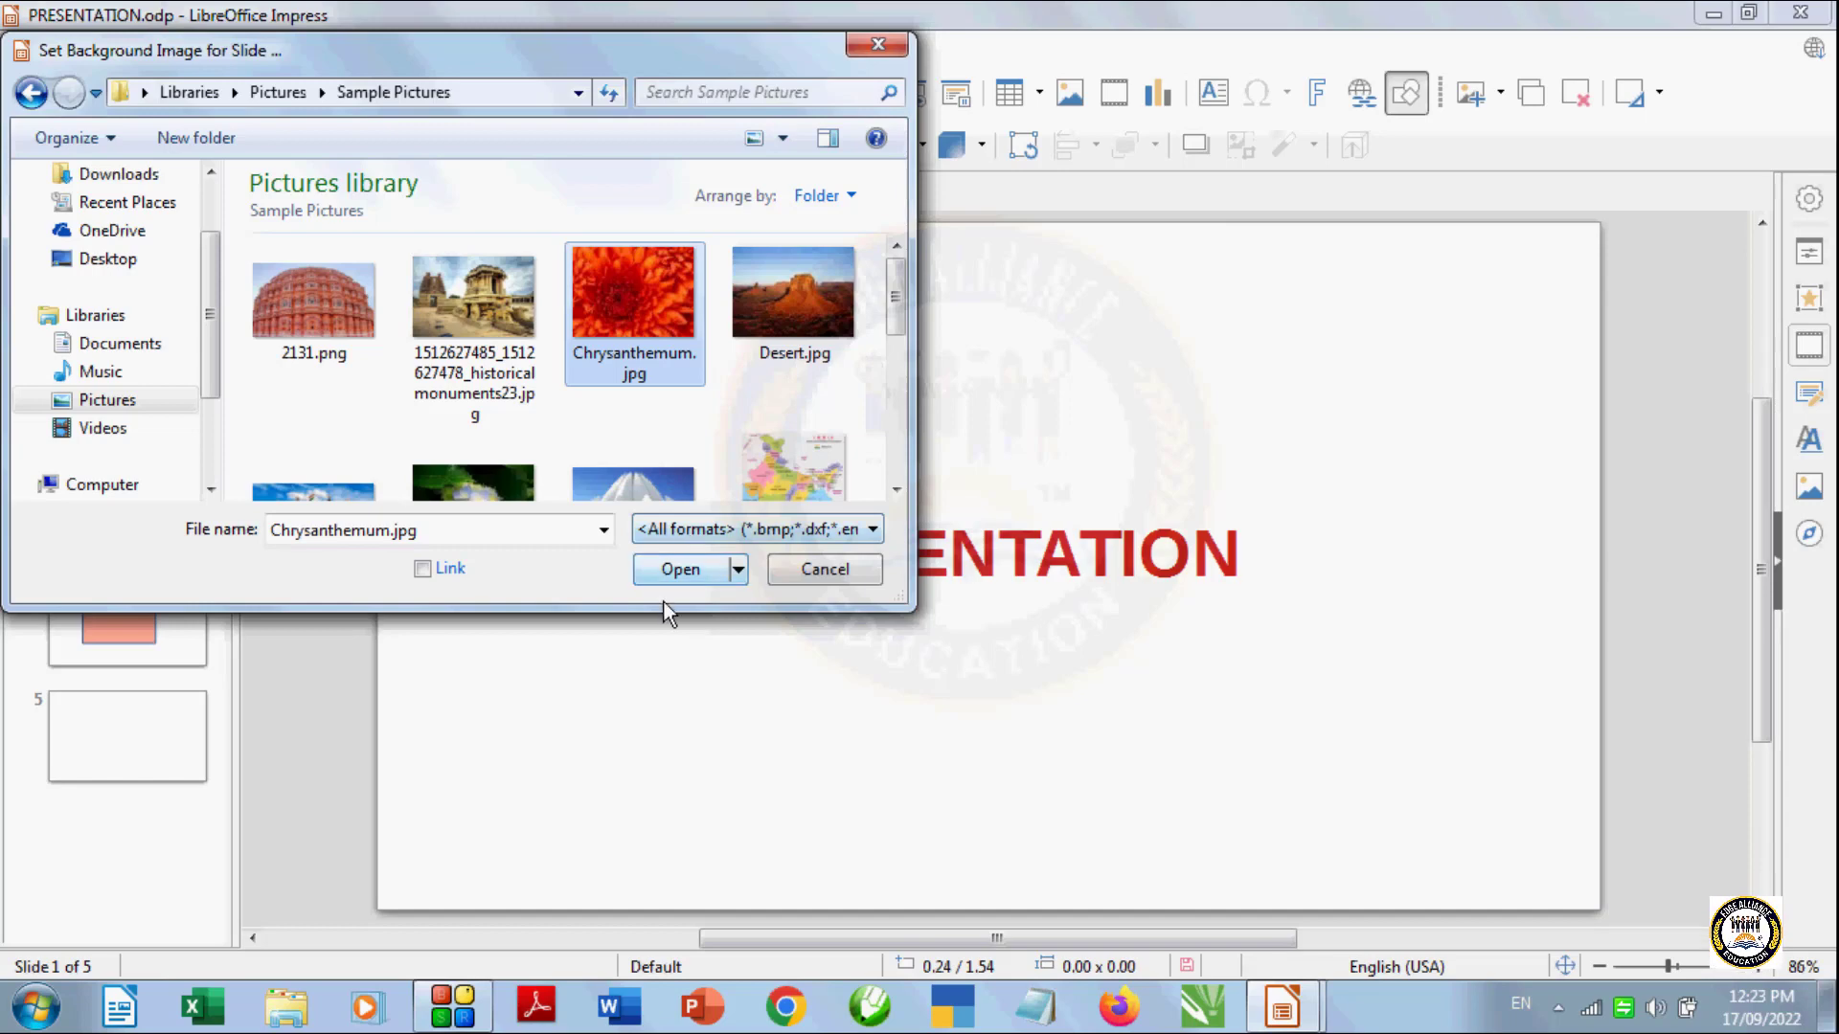
{"action": "left_click", "coordinate": [668, 573]}
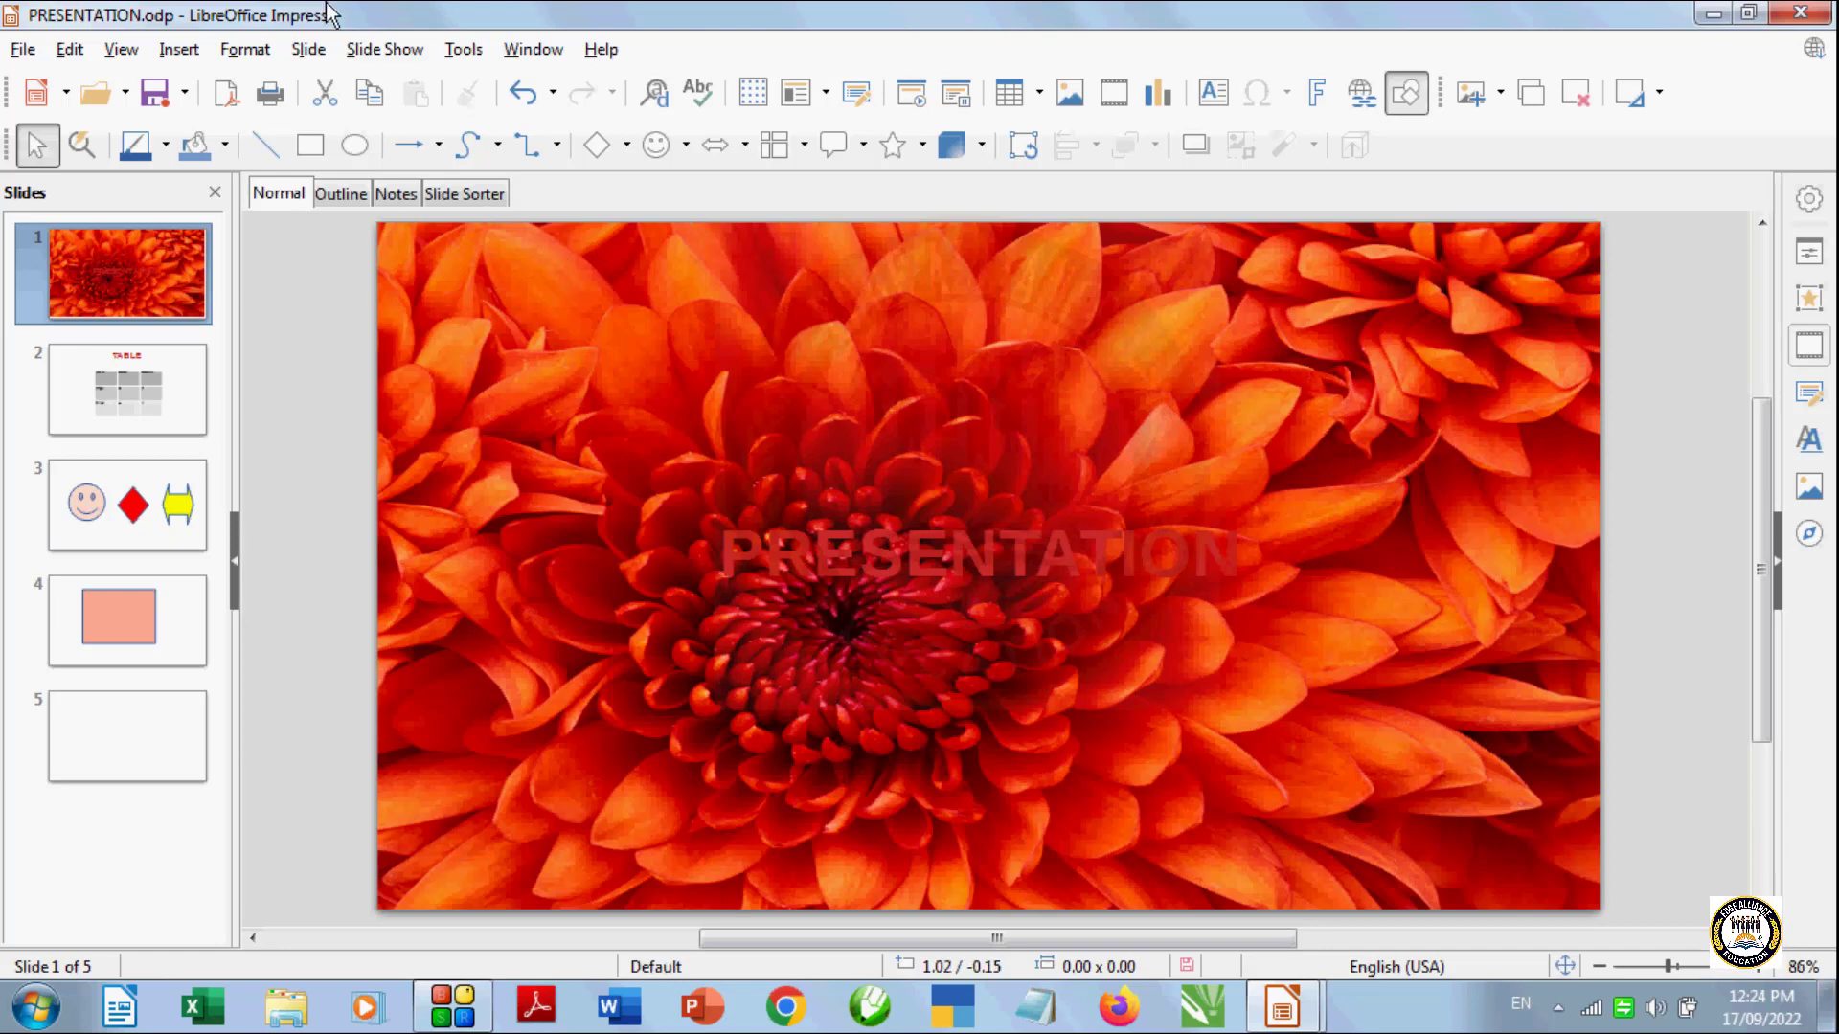
Save slide 1's background image to the Desktop as a JPEG named flower, keeping the default JPG options
{"action": "left_click", "coordinate": [308, 49]}
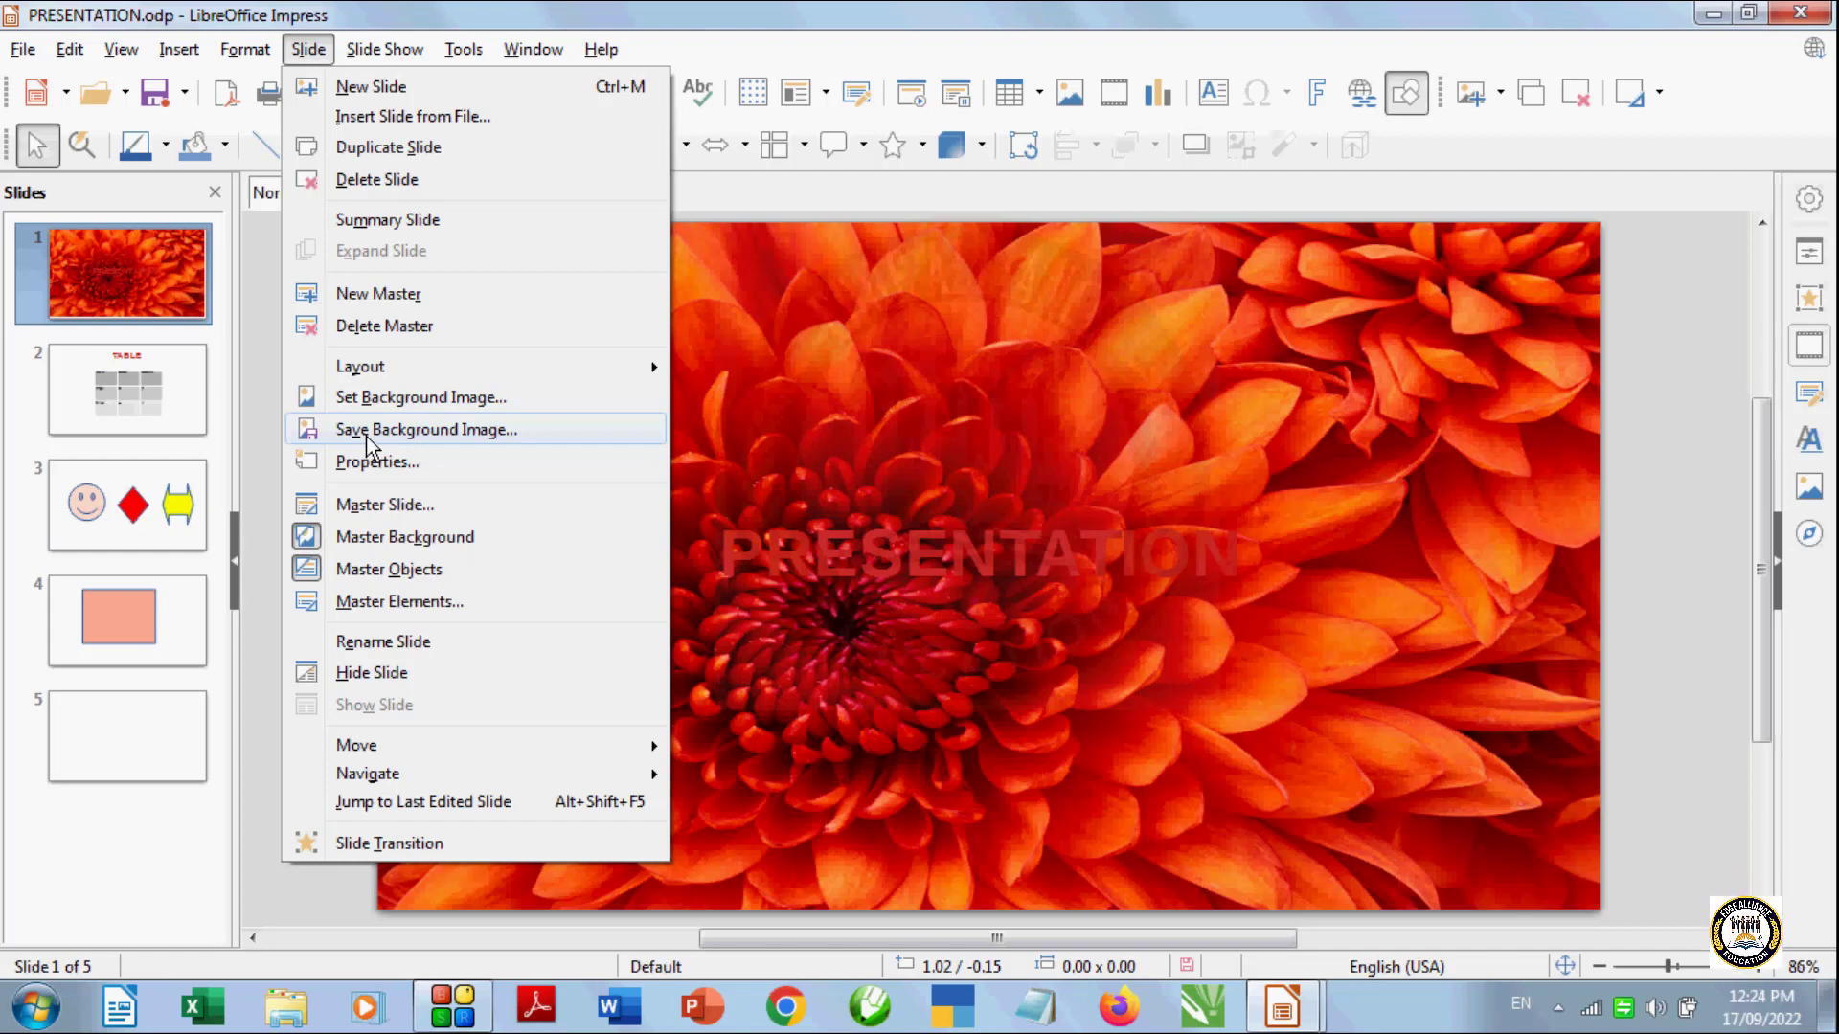
{"action": "left_click", "coordinate": [784, 380]}
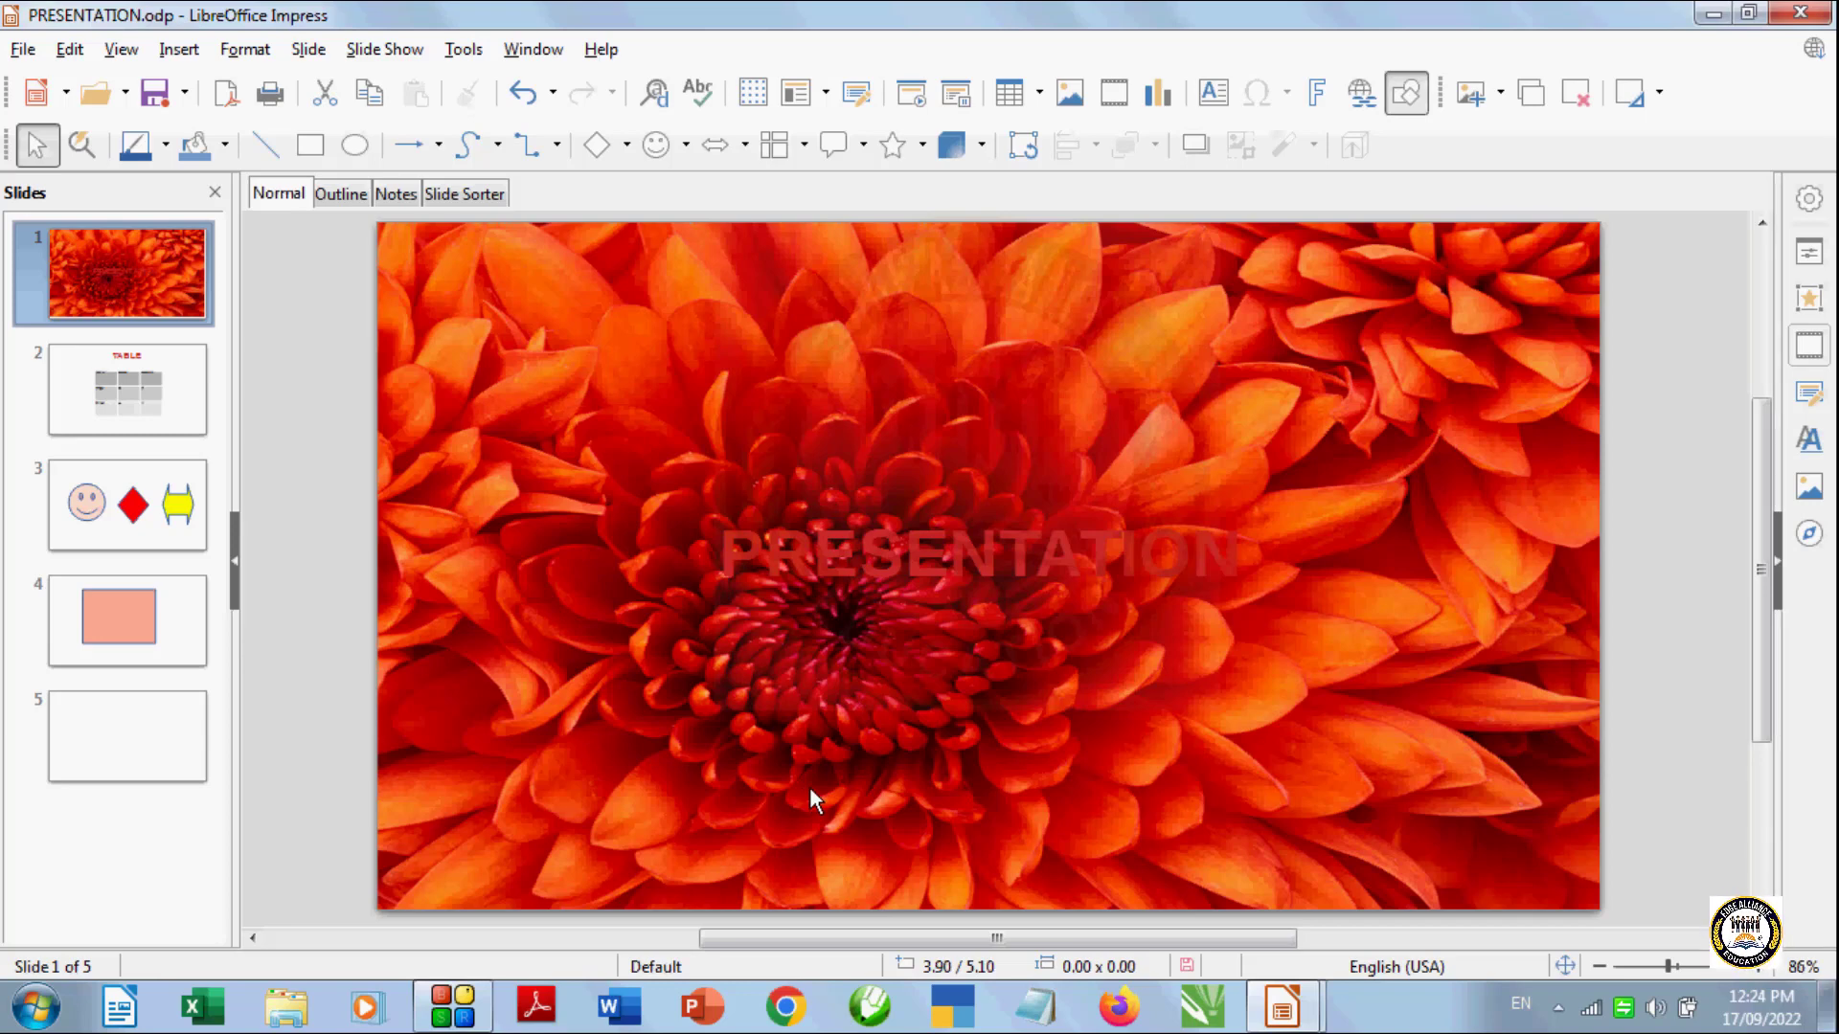
{"action": "left_click", "coordinate": [309, 50]}
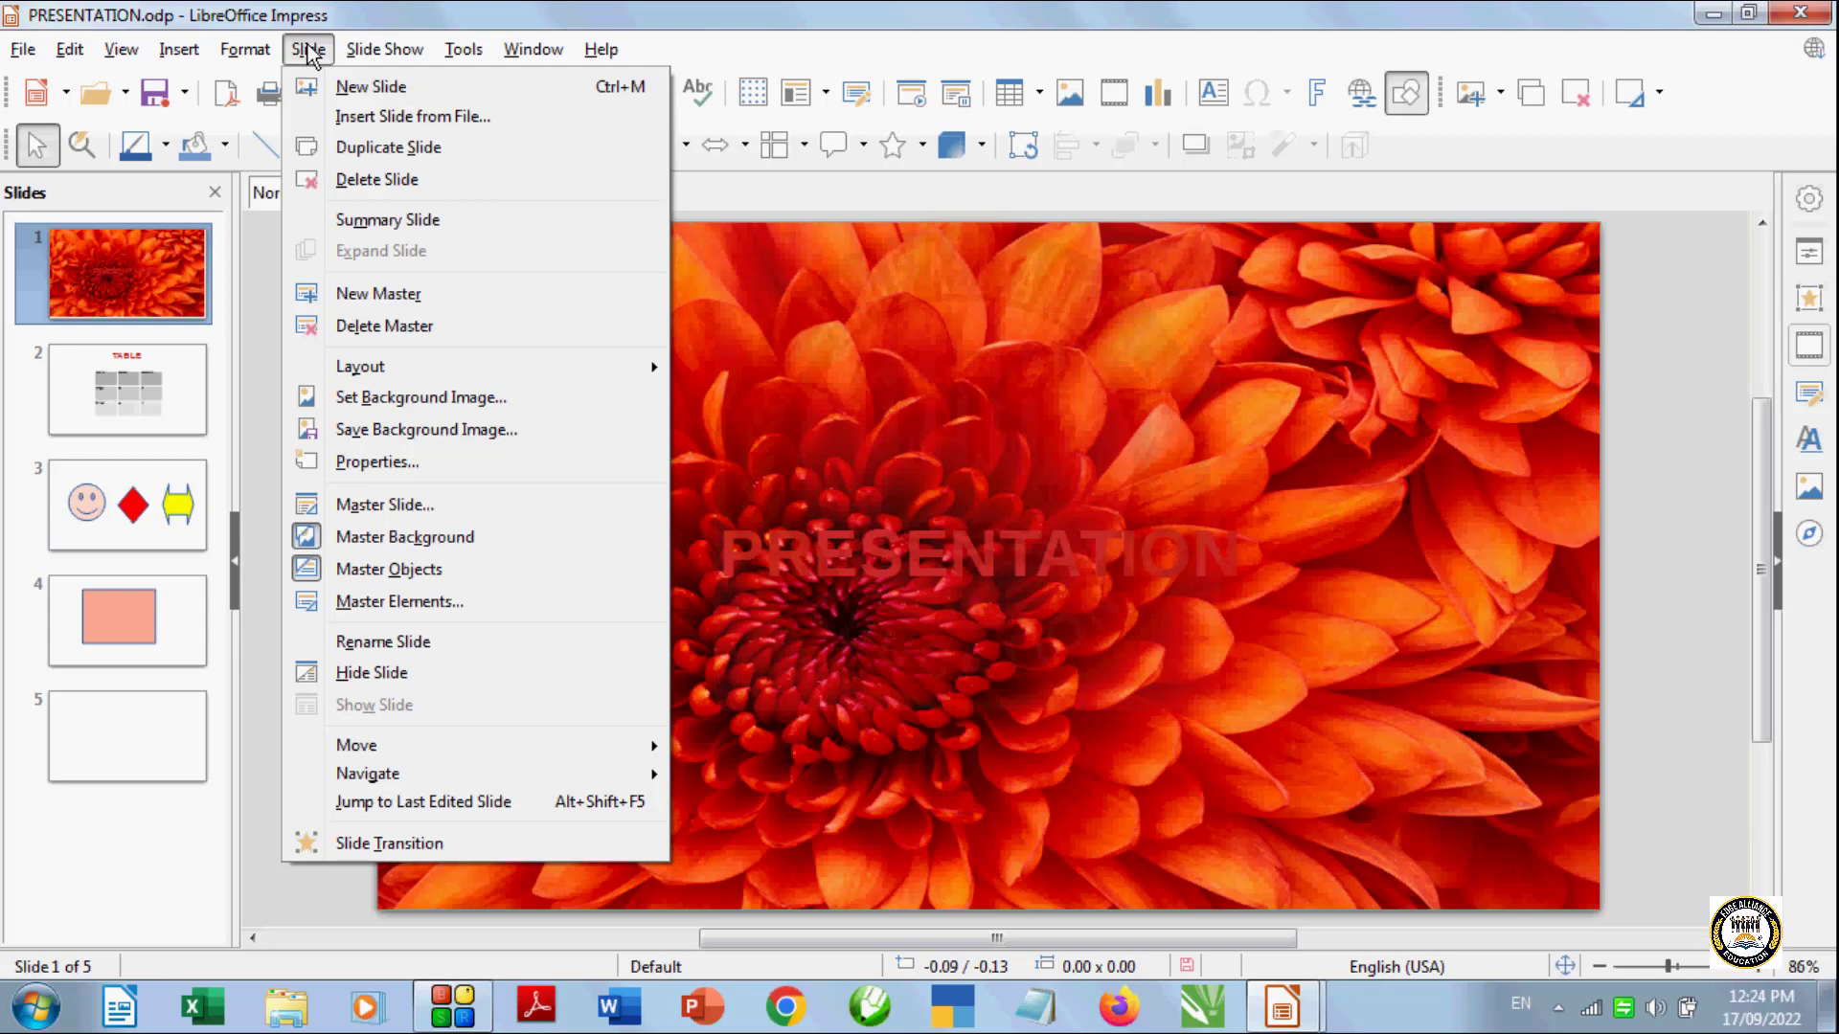
{"action": "left_click", "coordinate": [410, 439]}
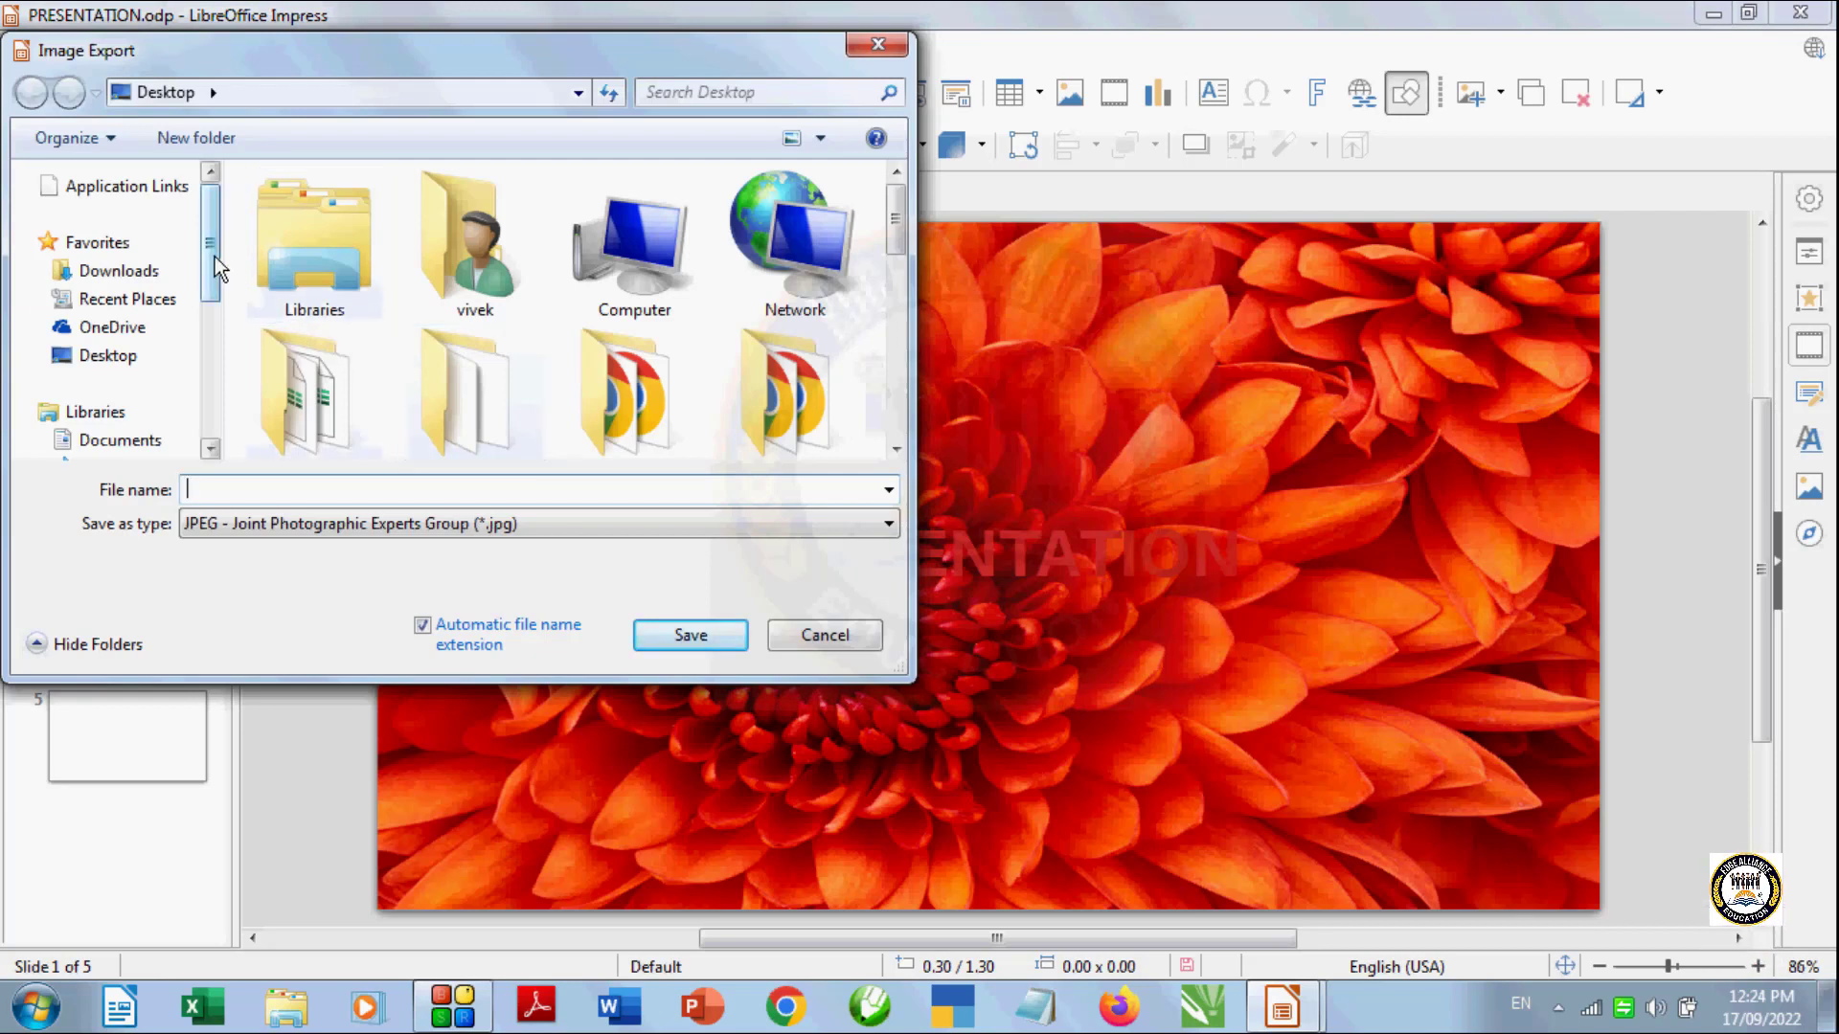
{"action": "mouse_move", "coordinate": [215, 263]}
{"action": "left_mouse_down"}
{"action": "mouse_move", "coordinate": [214, 288]}
{"action": "mouse_move", "coordinate": [212, 268]}
{"action": "left_mouse_up"}
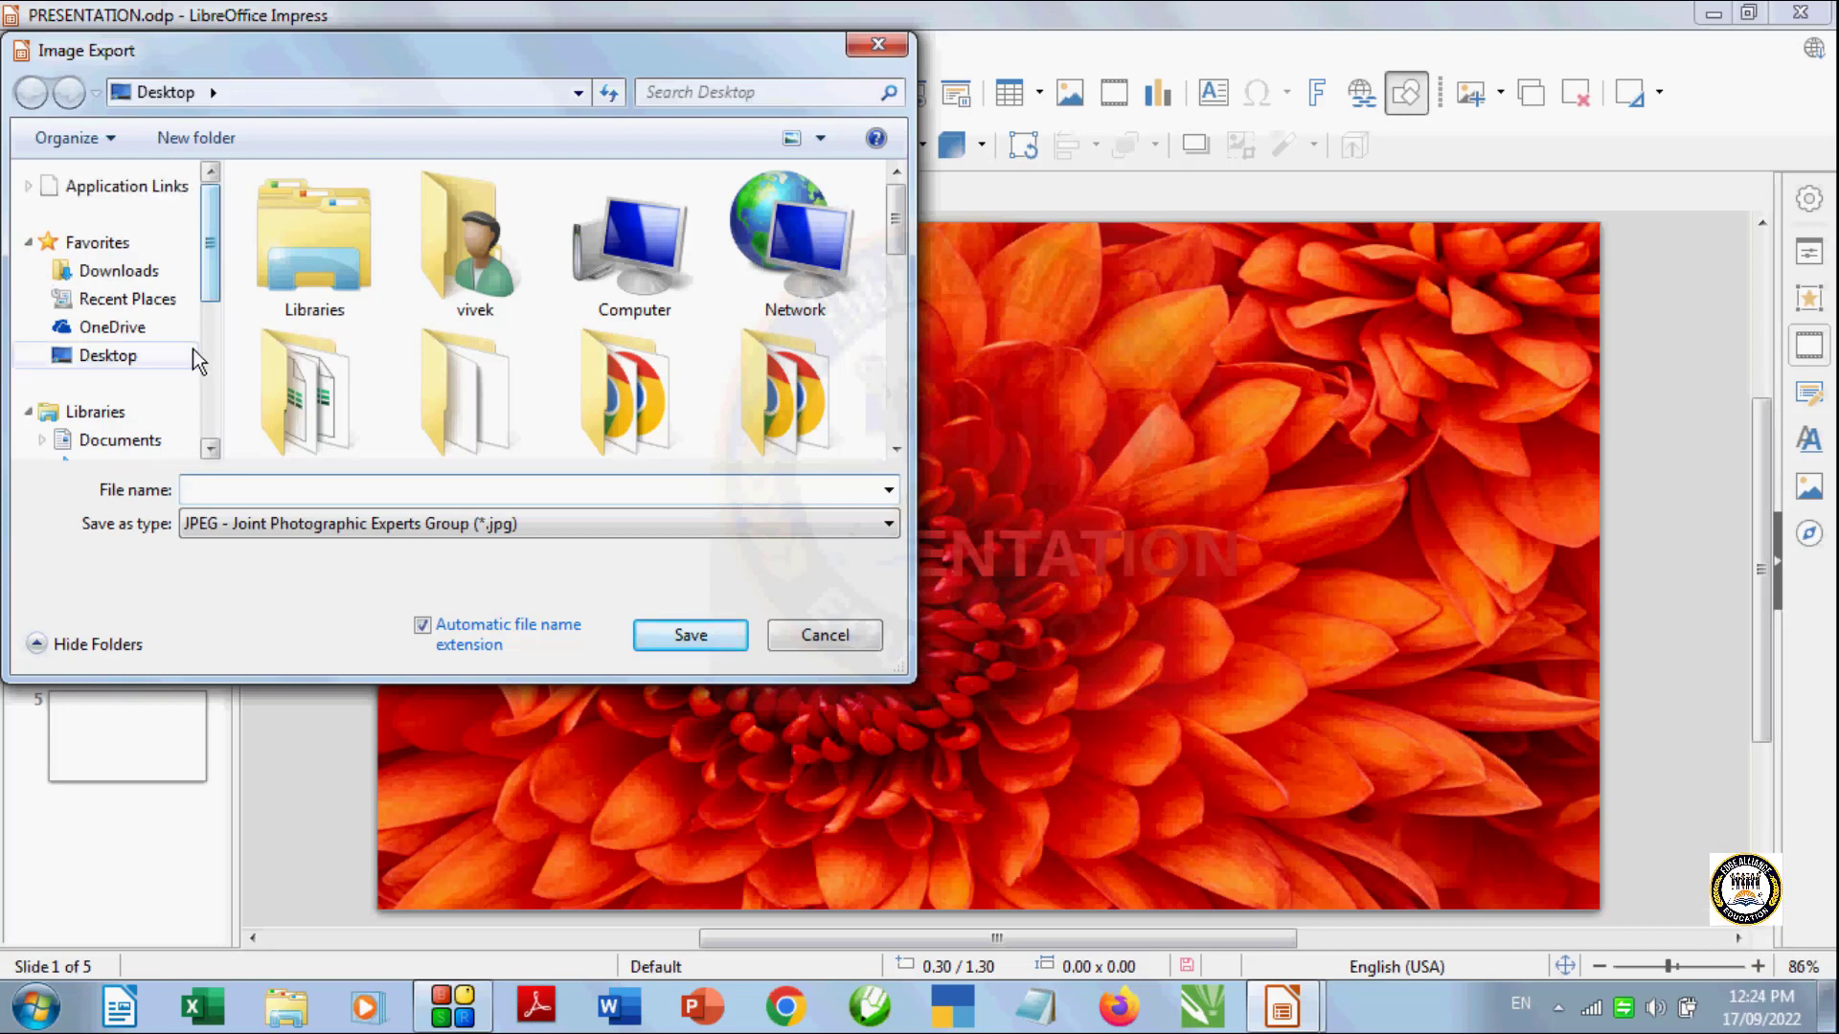
{"action": "left_click", "coordinate": [133, 362]}
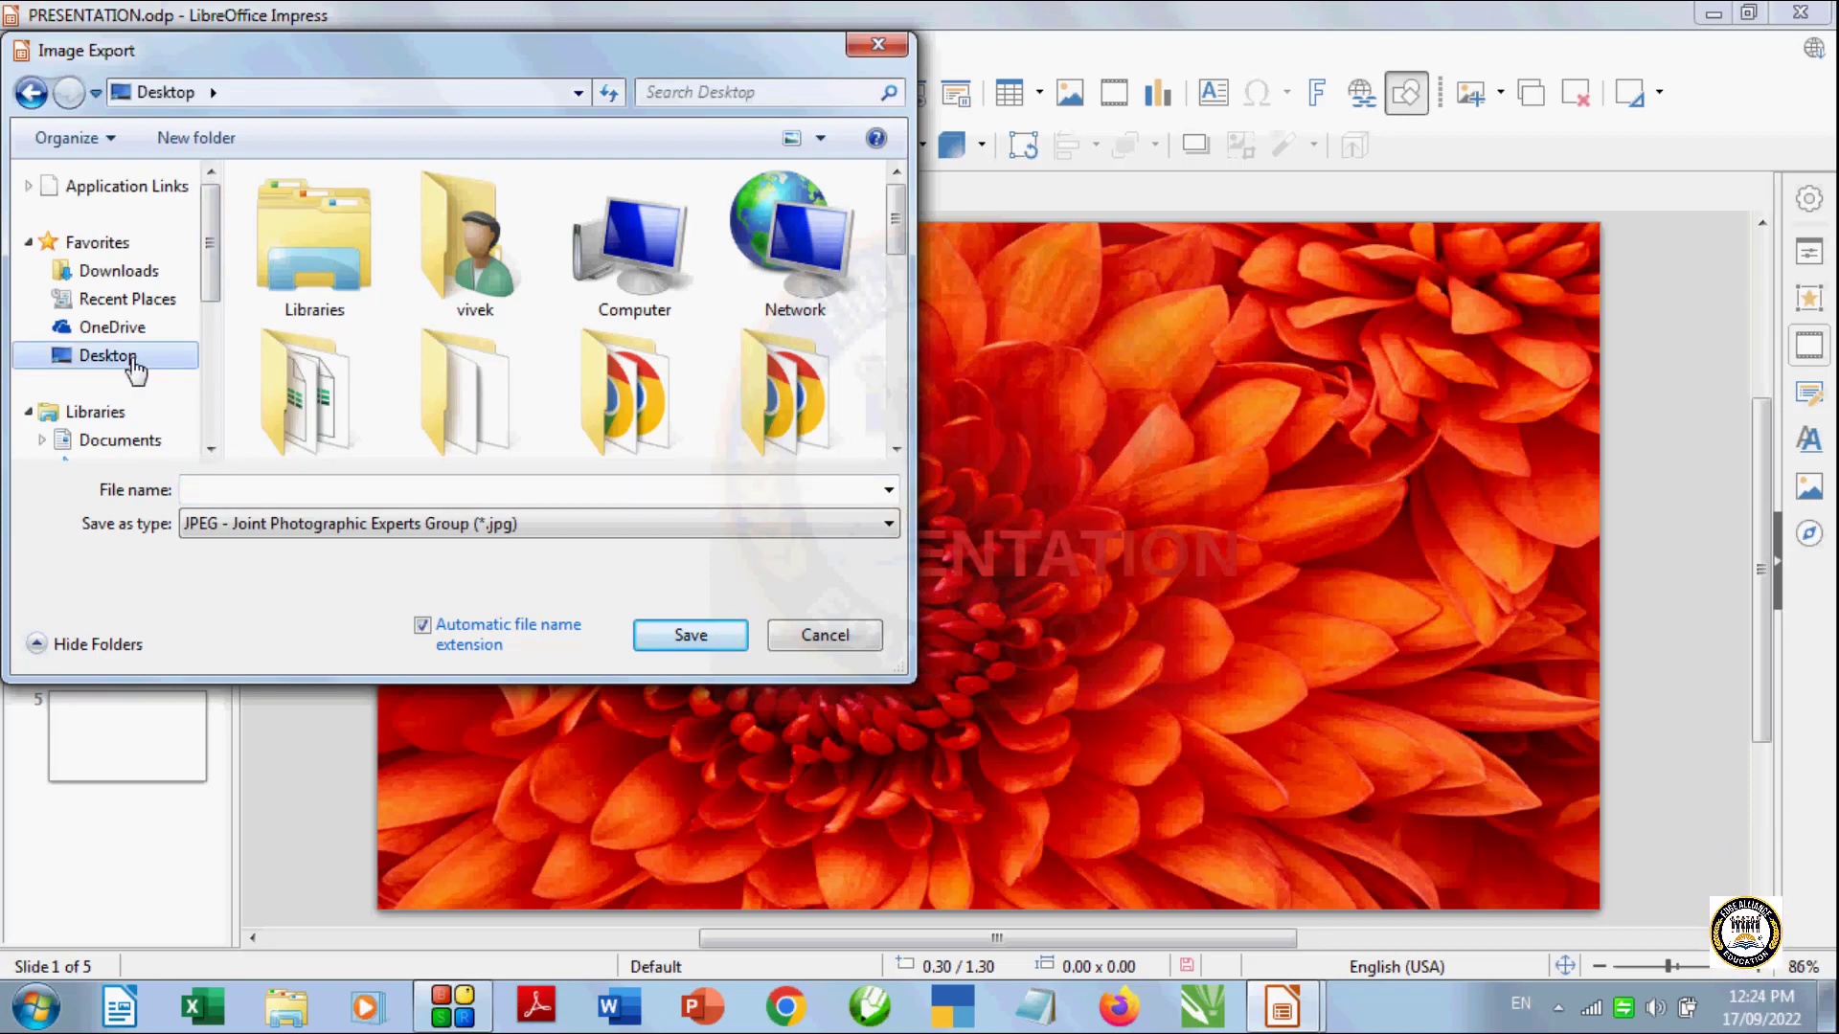
{"action": "left_click", "coordinate": [228, 491]}
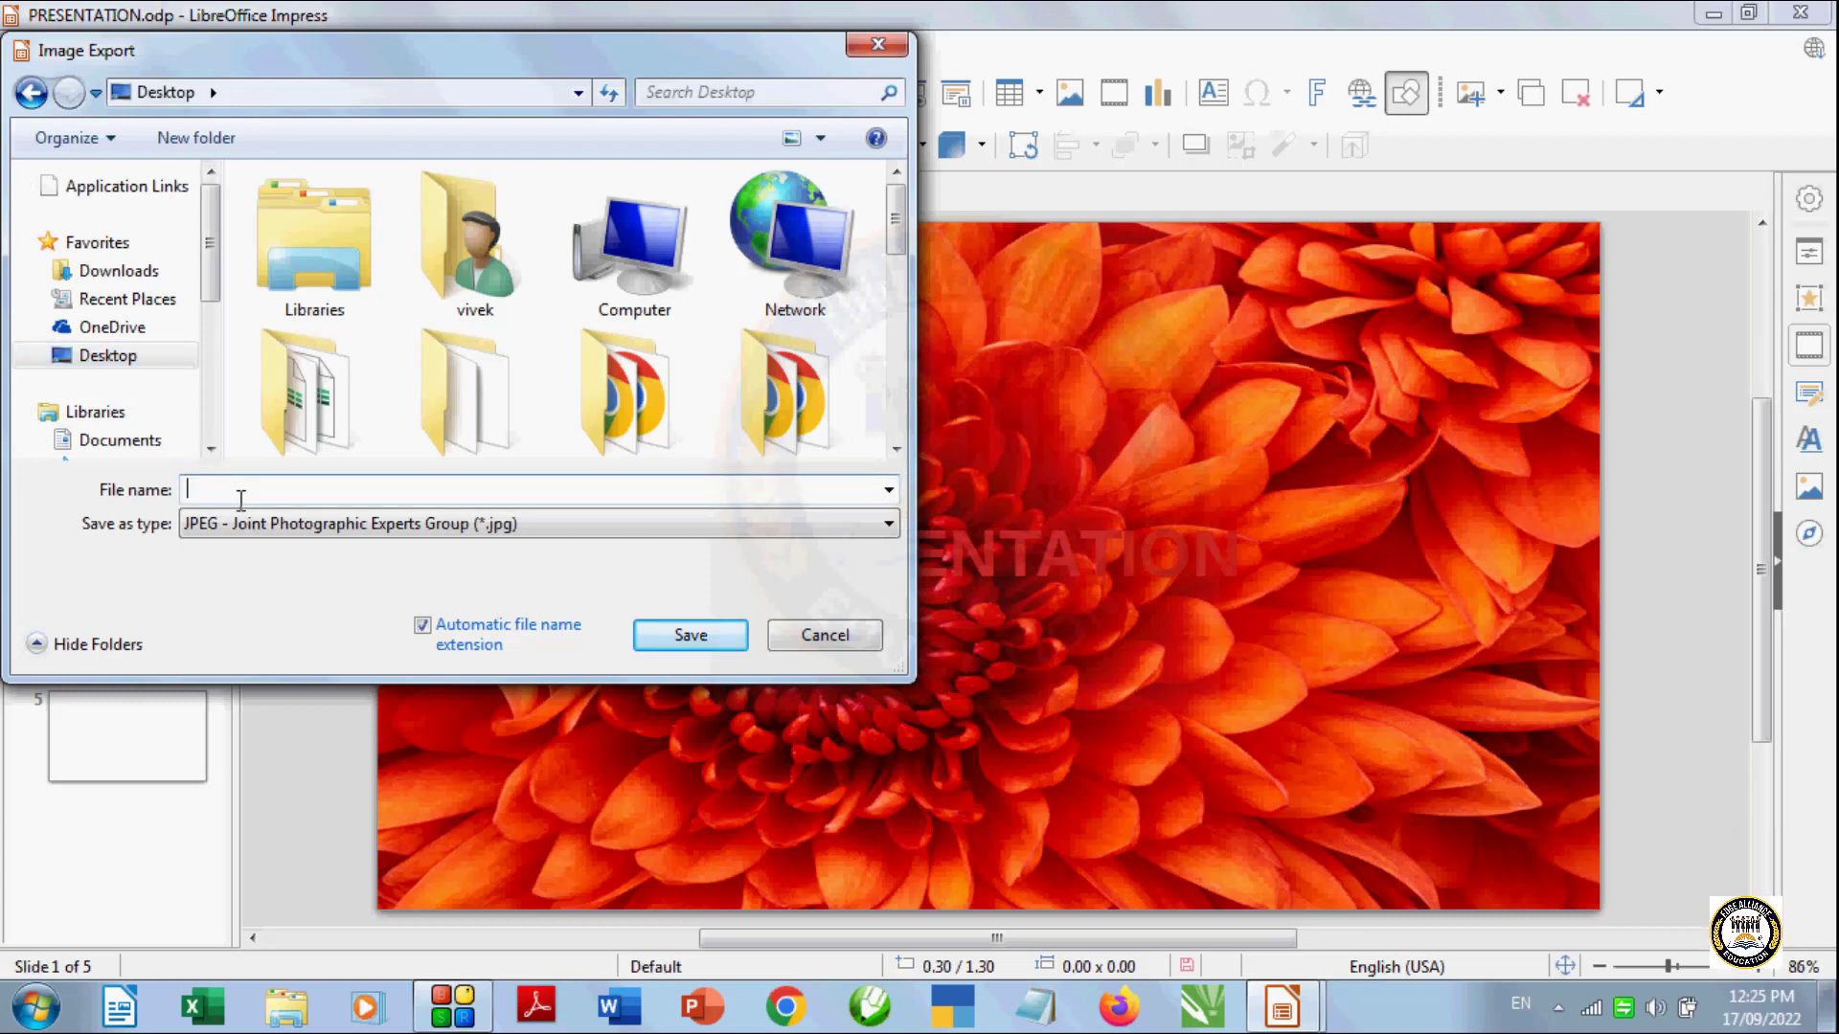
{"action": "type", "text": "flower"}
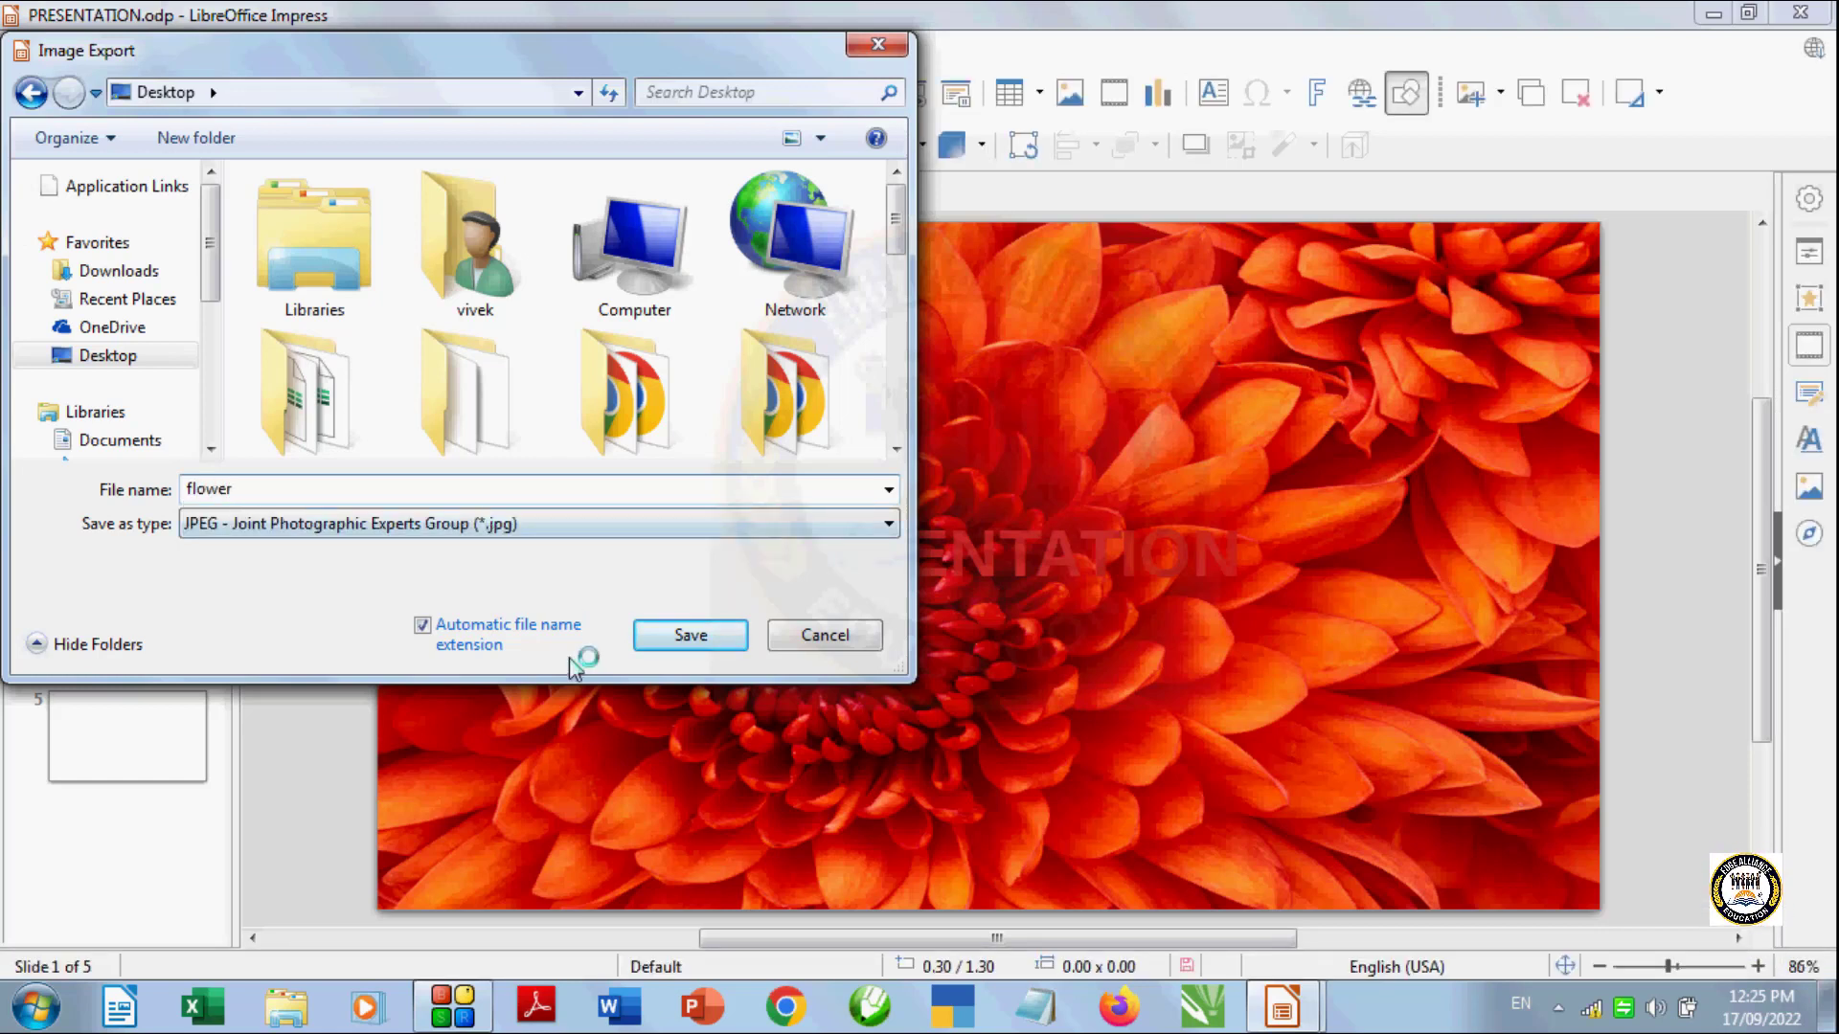
{"action": "left_click", "coordinate": [694, 635]}
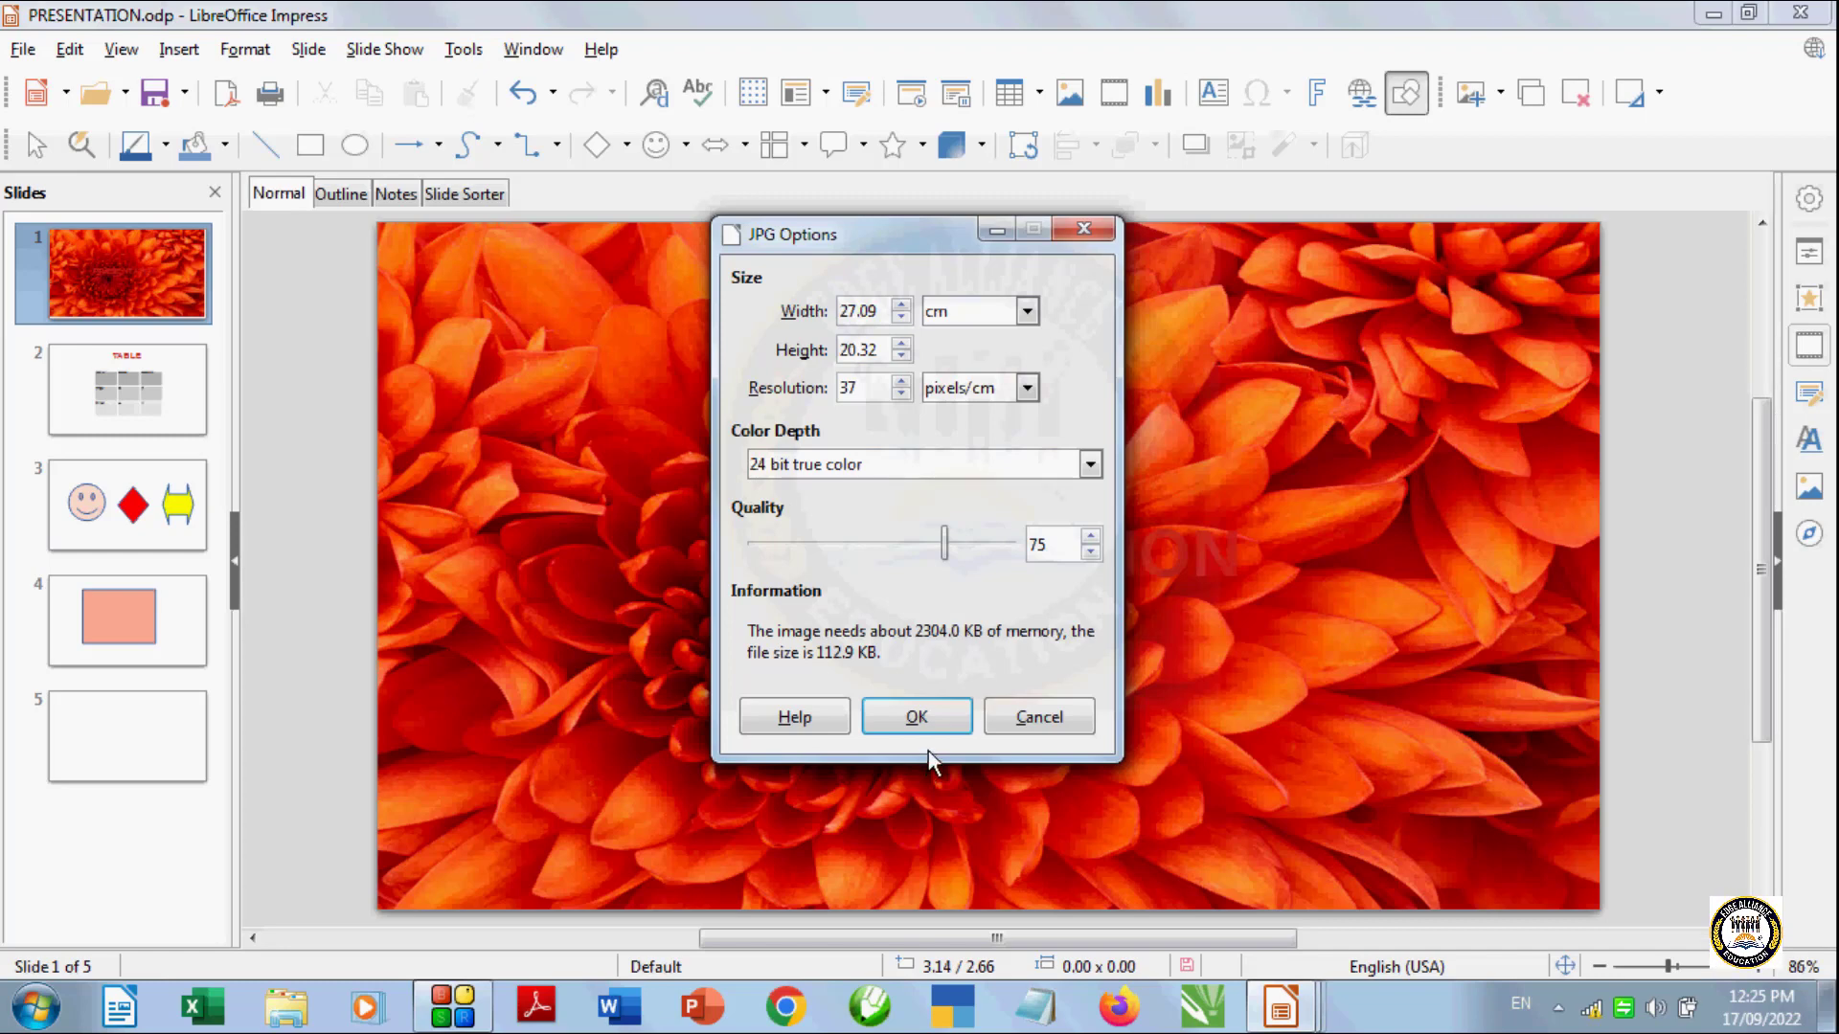
{"action": "left_click", "coordinate": [916, 719]}
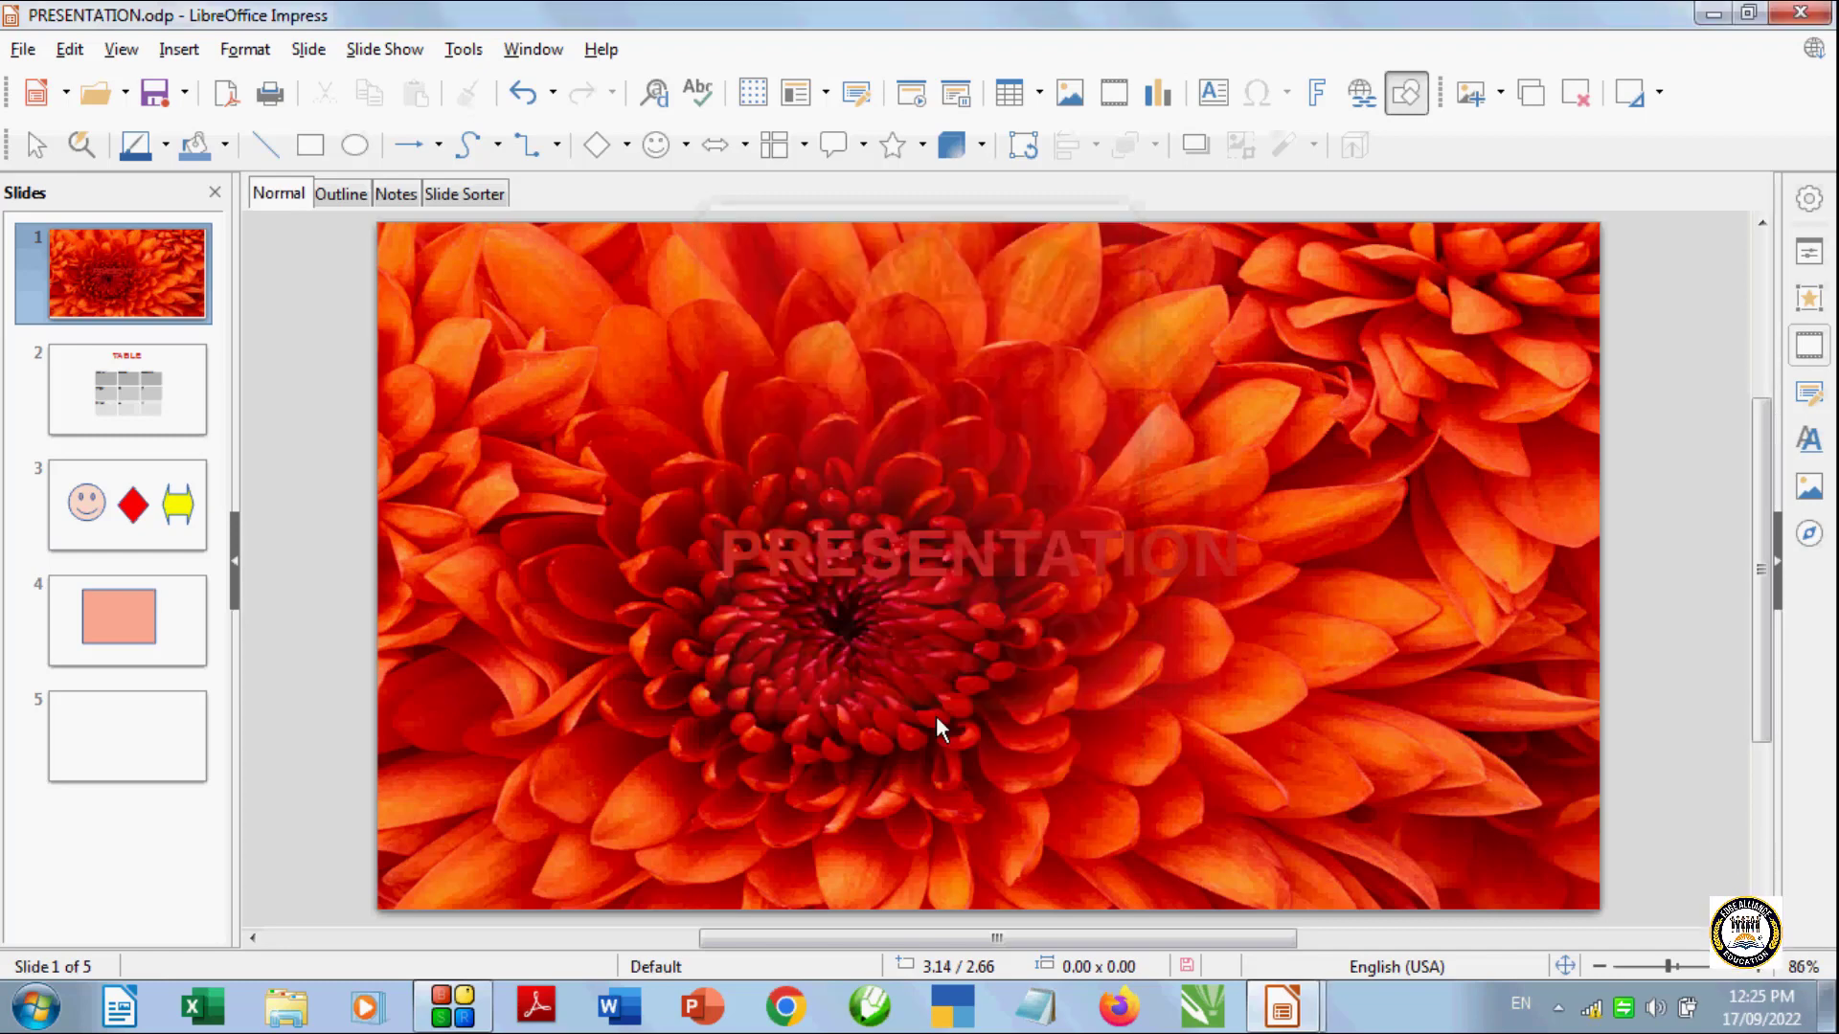
View the exported flower.jpg from the desktop in the photo viewer, close it, and return to PRESENTATION.odp in LibreOffice Impress
{"action": "left_click", "coordinate": [1715, 15]}
{"action": "left_click", "coordinate": [1715, 16]}
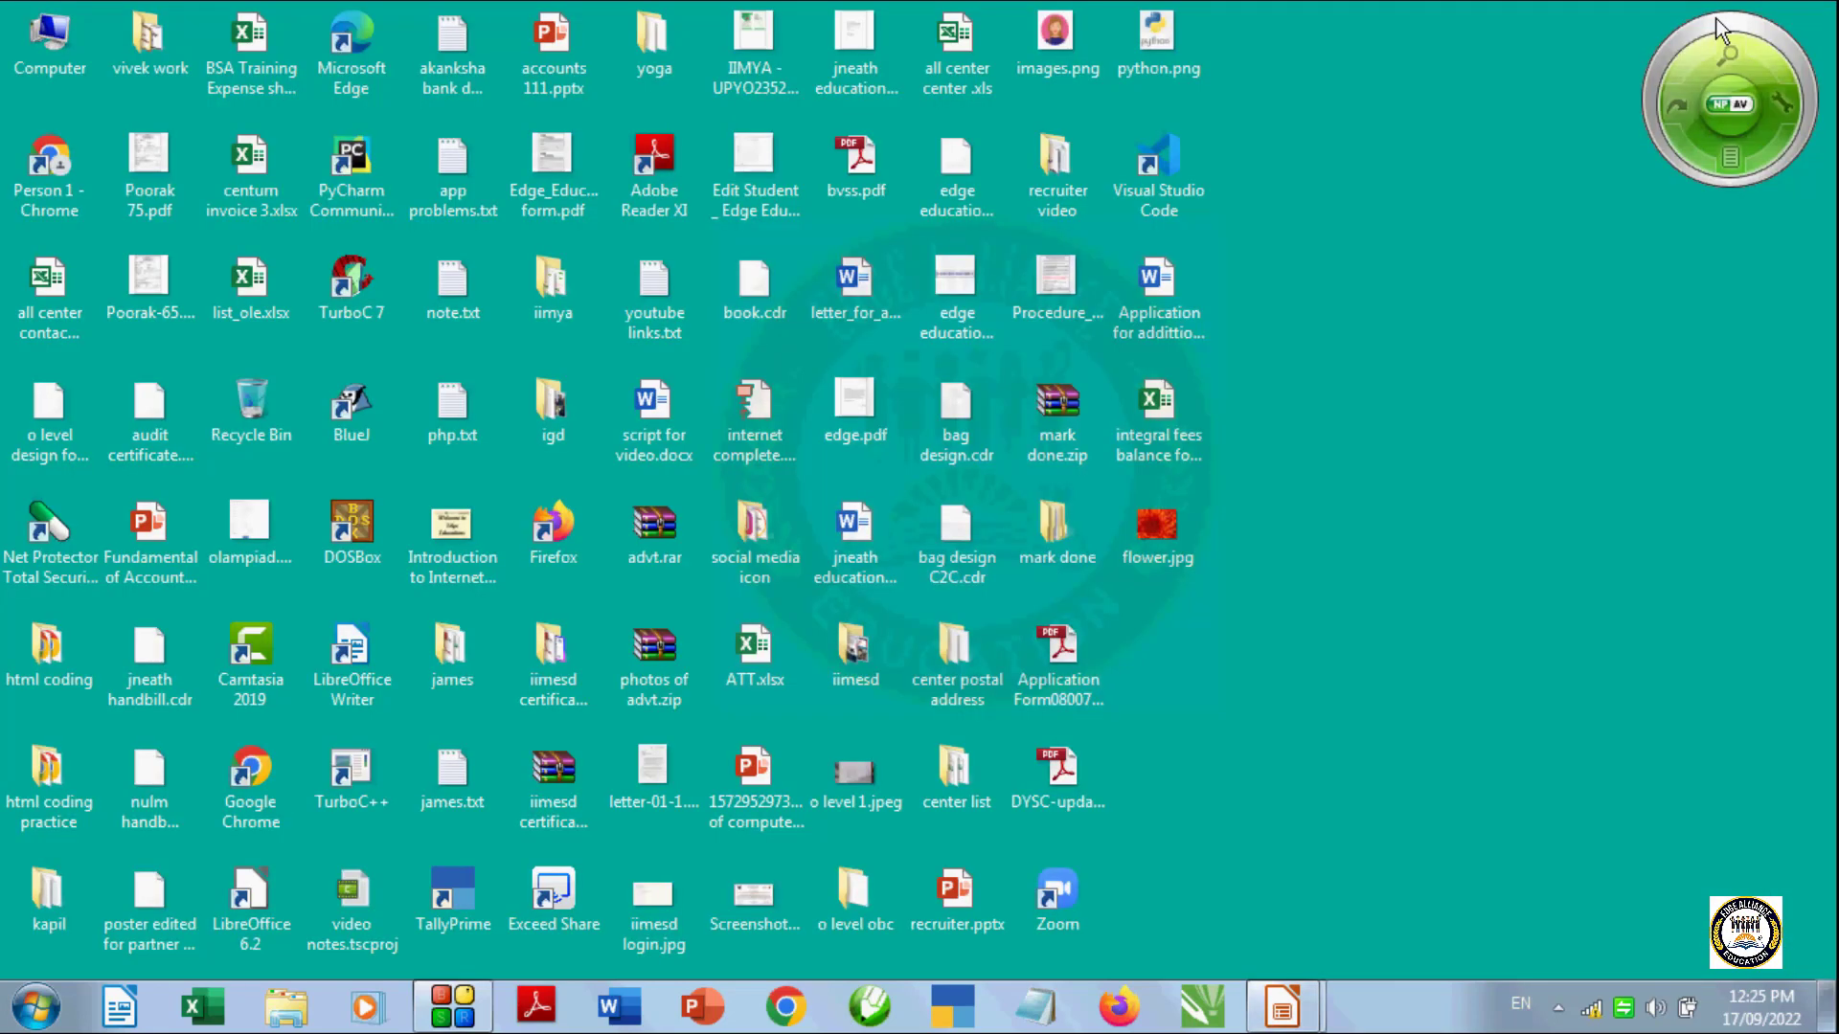
{"action": "double_click", "coordinate": [1153, 529]}
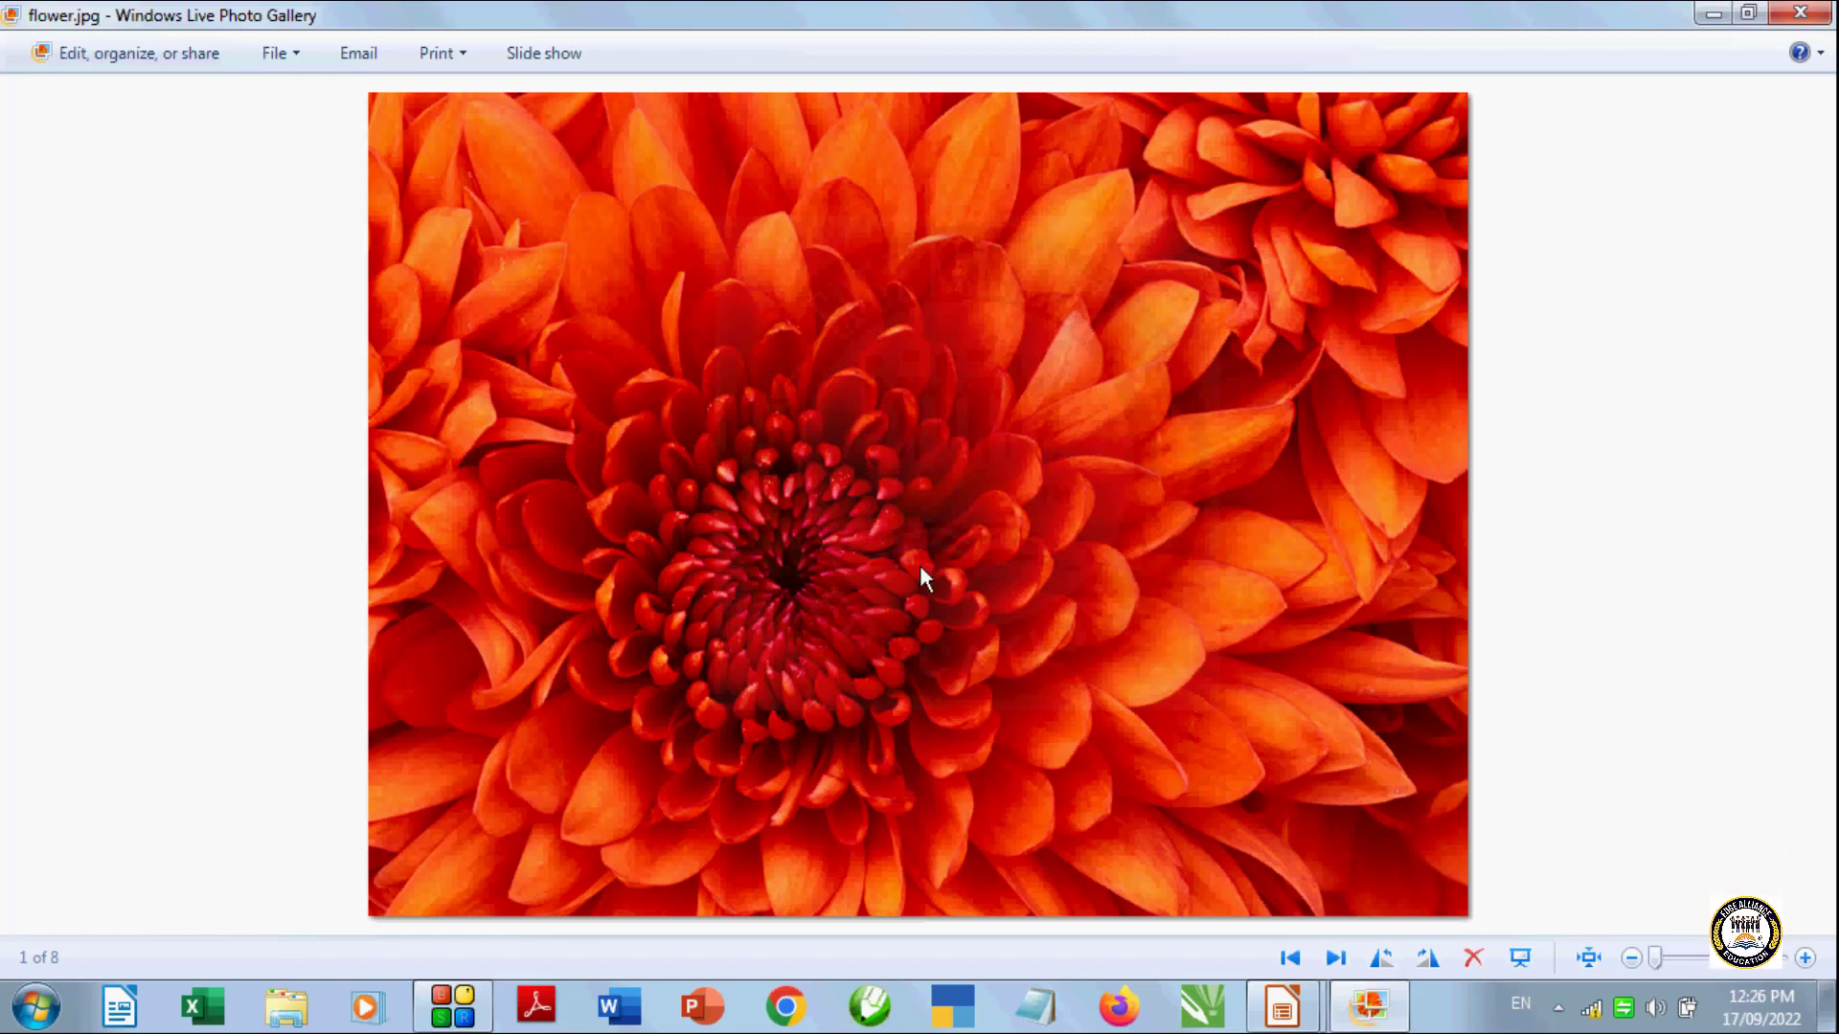
{"action": "left_click", "coordinate": [1810, 13]}
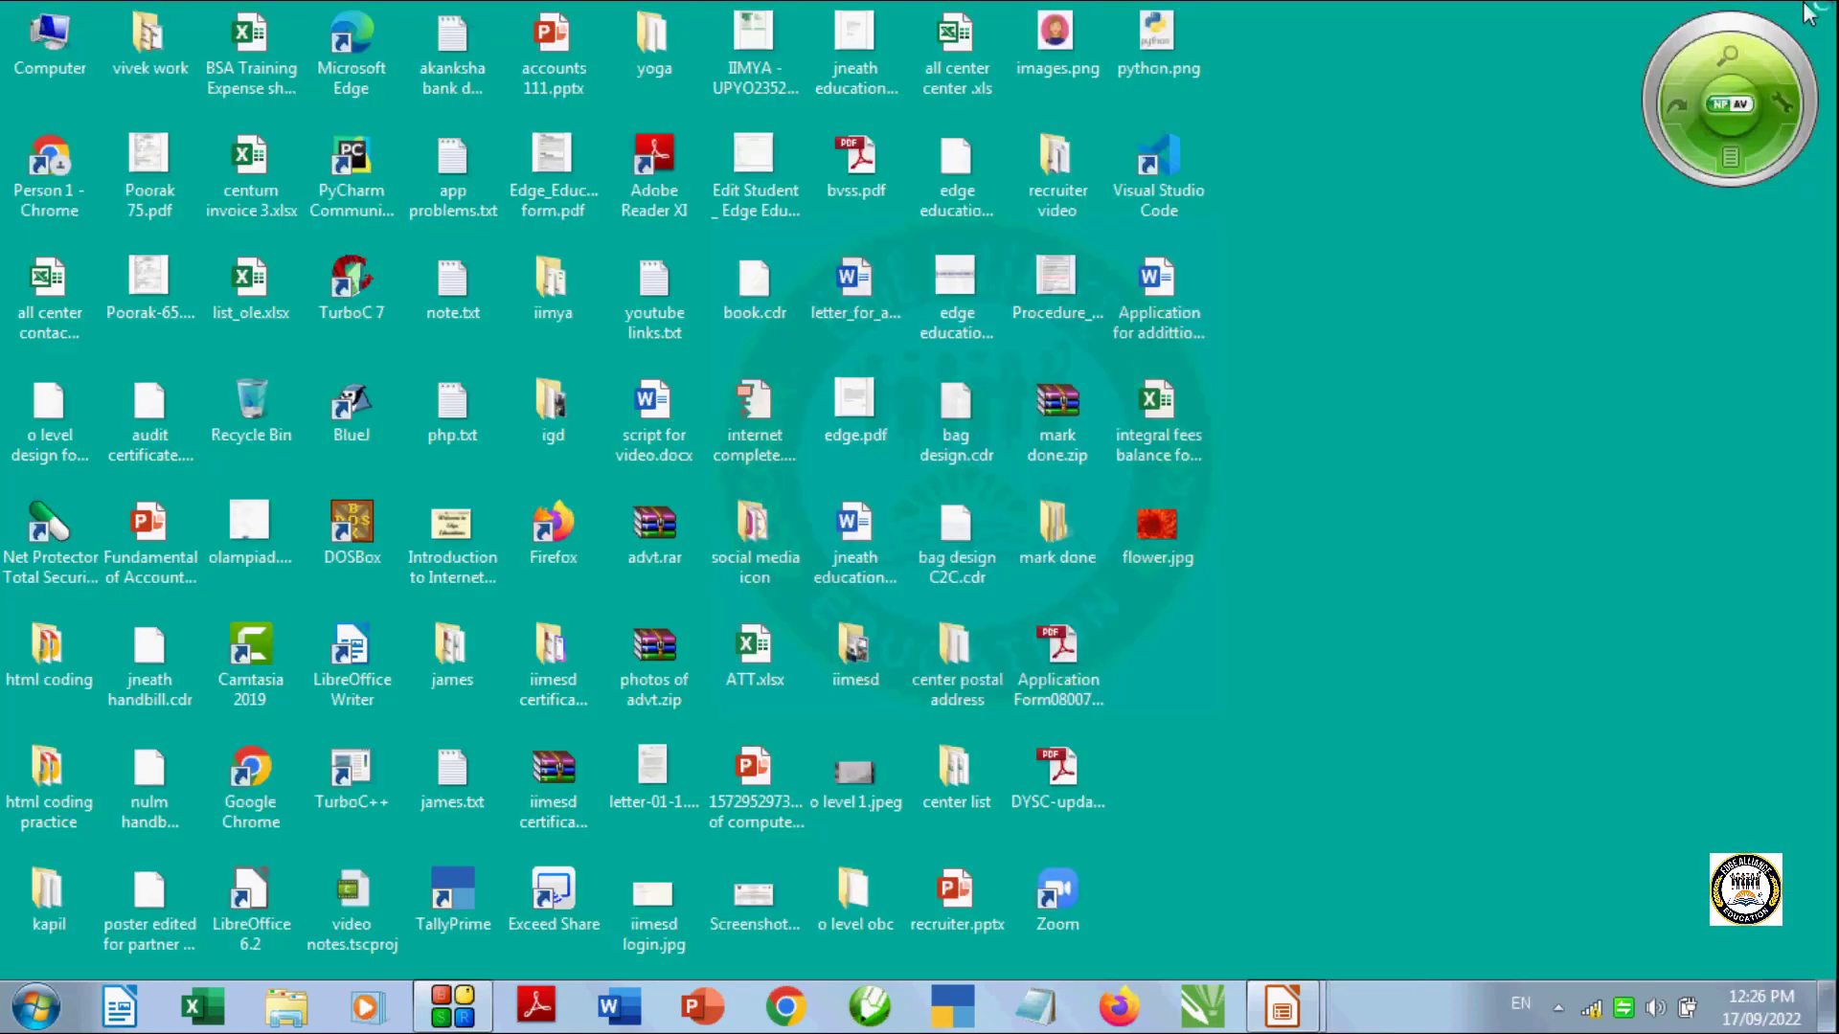
{"action": "mouse_move", "coordinate": [1259, 1001]}
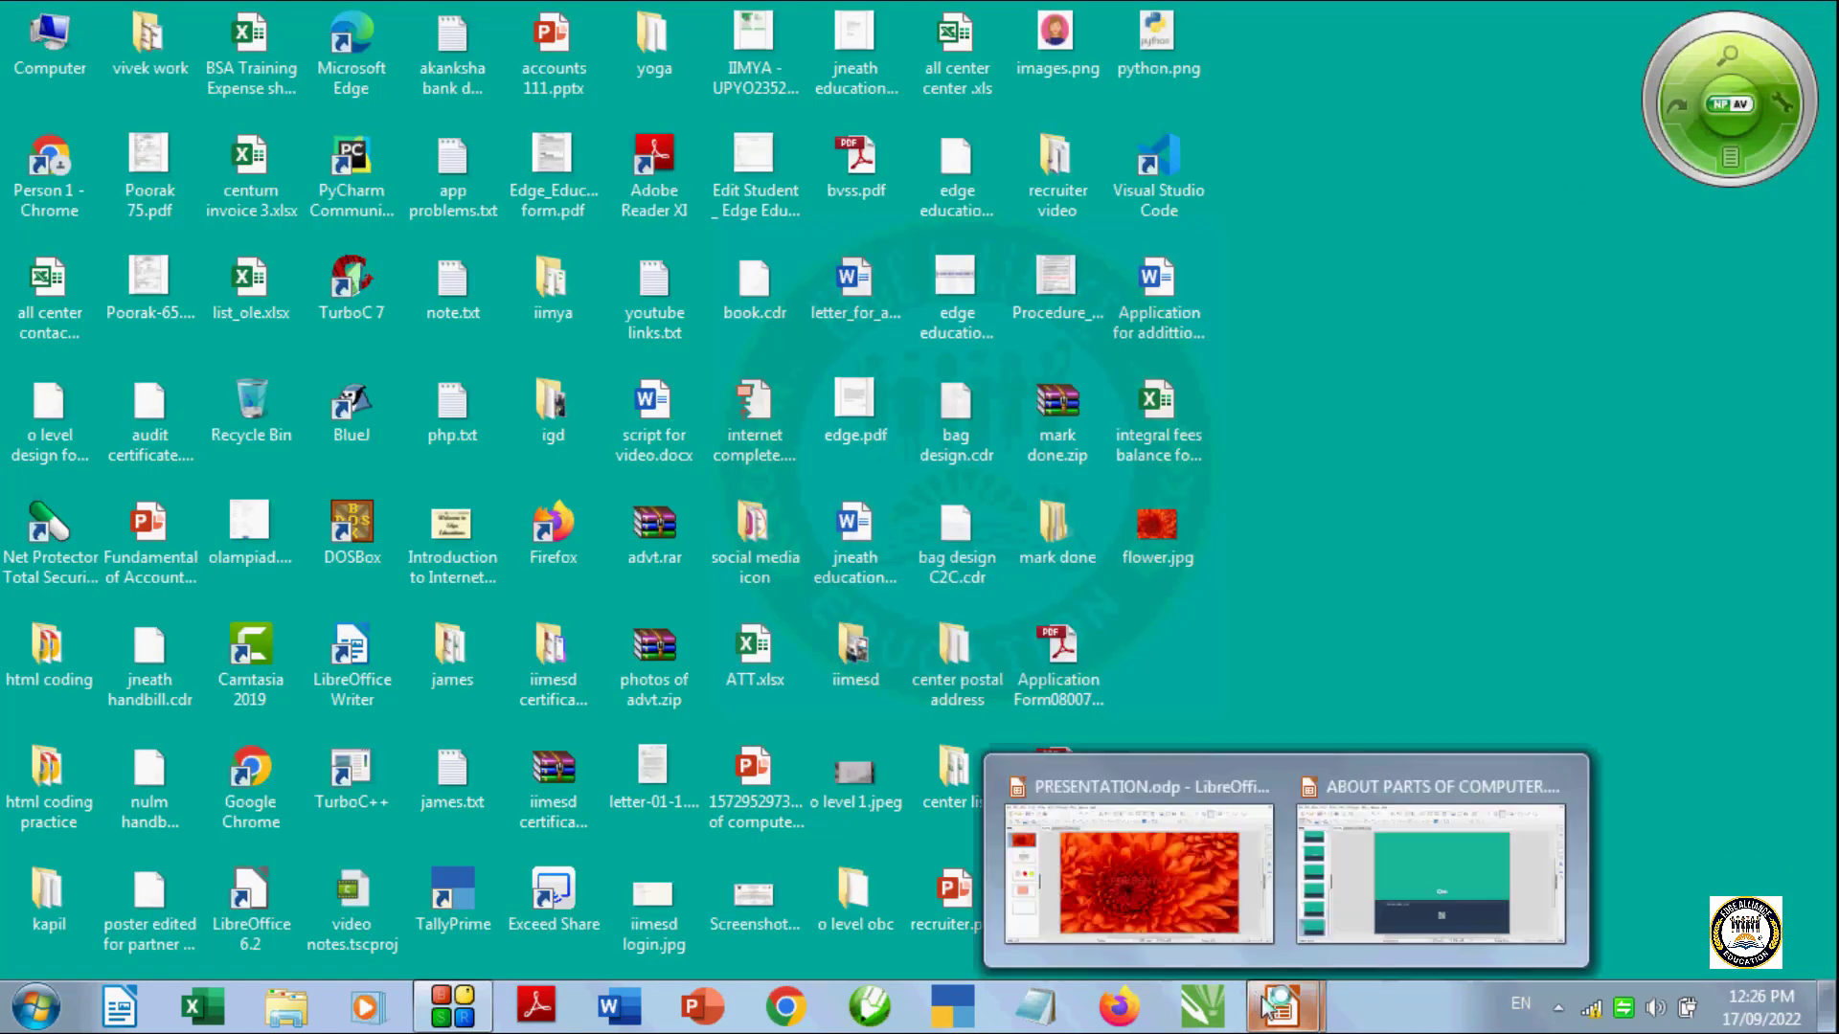
{"action": "left_click", "coordinate": [1147, 886]}
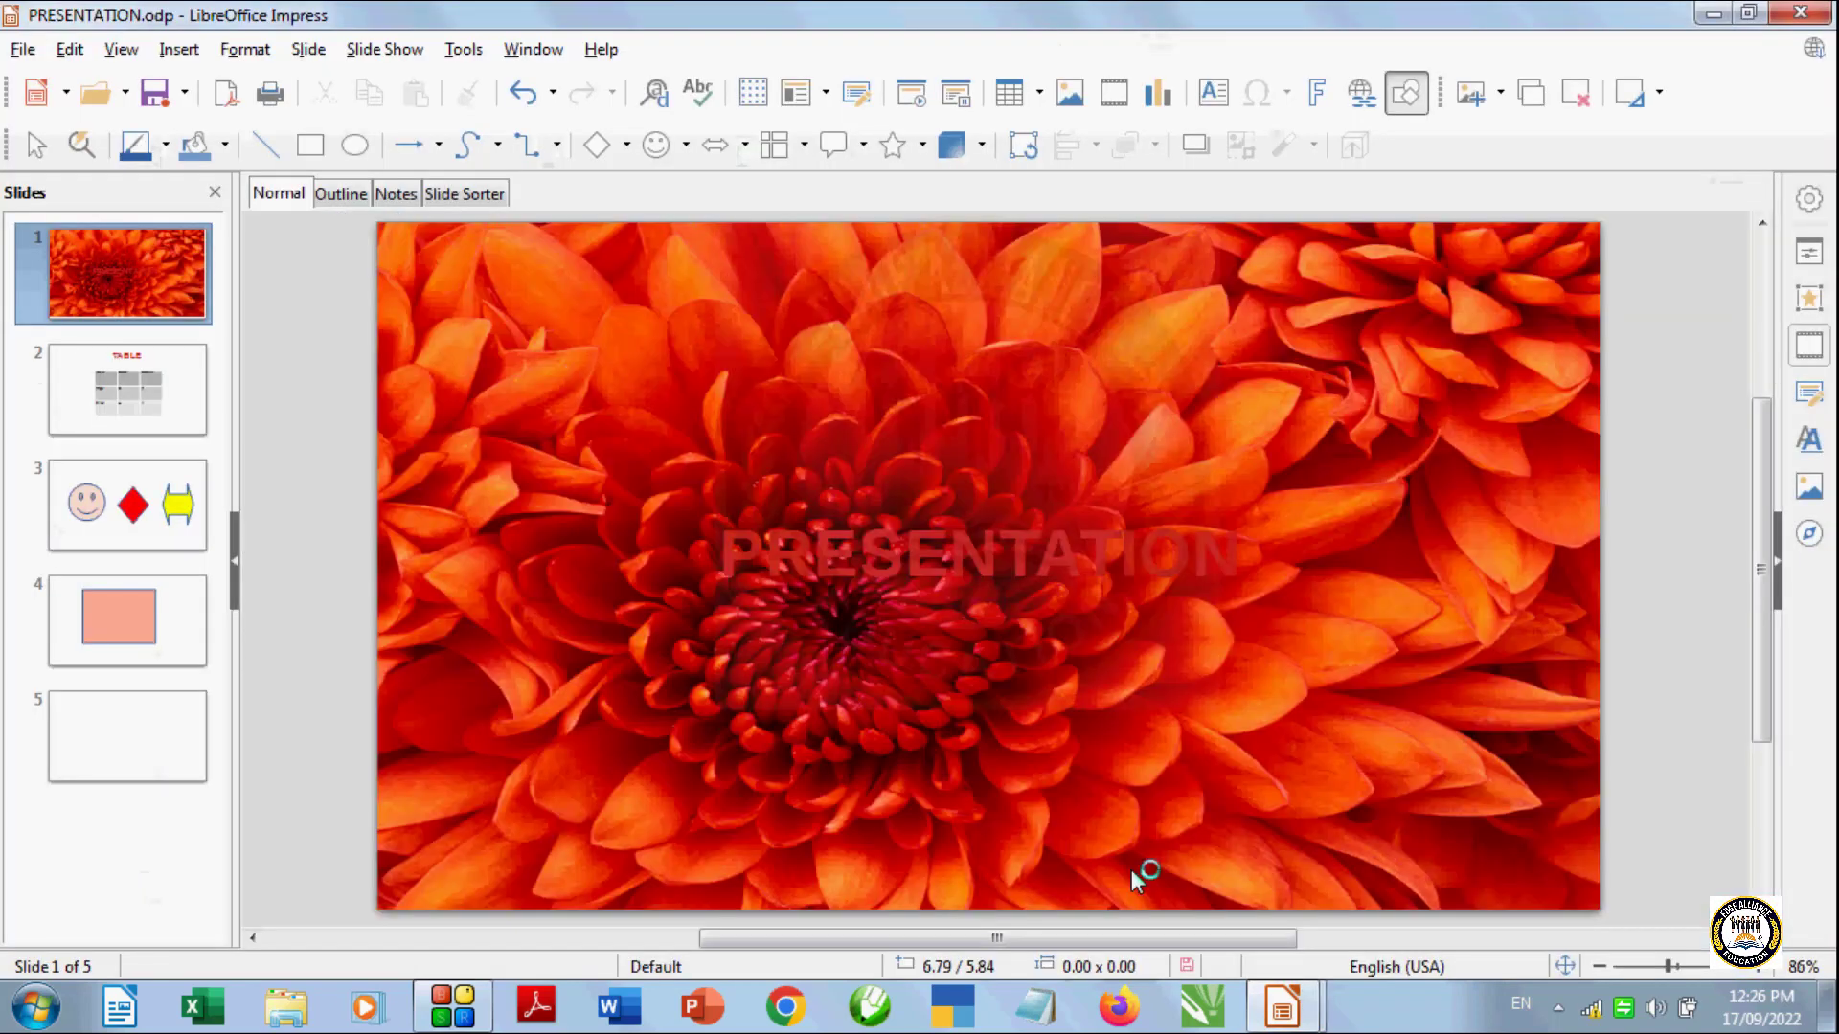
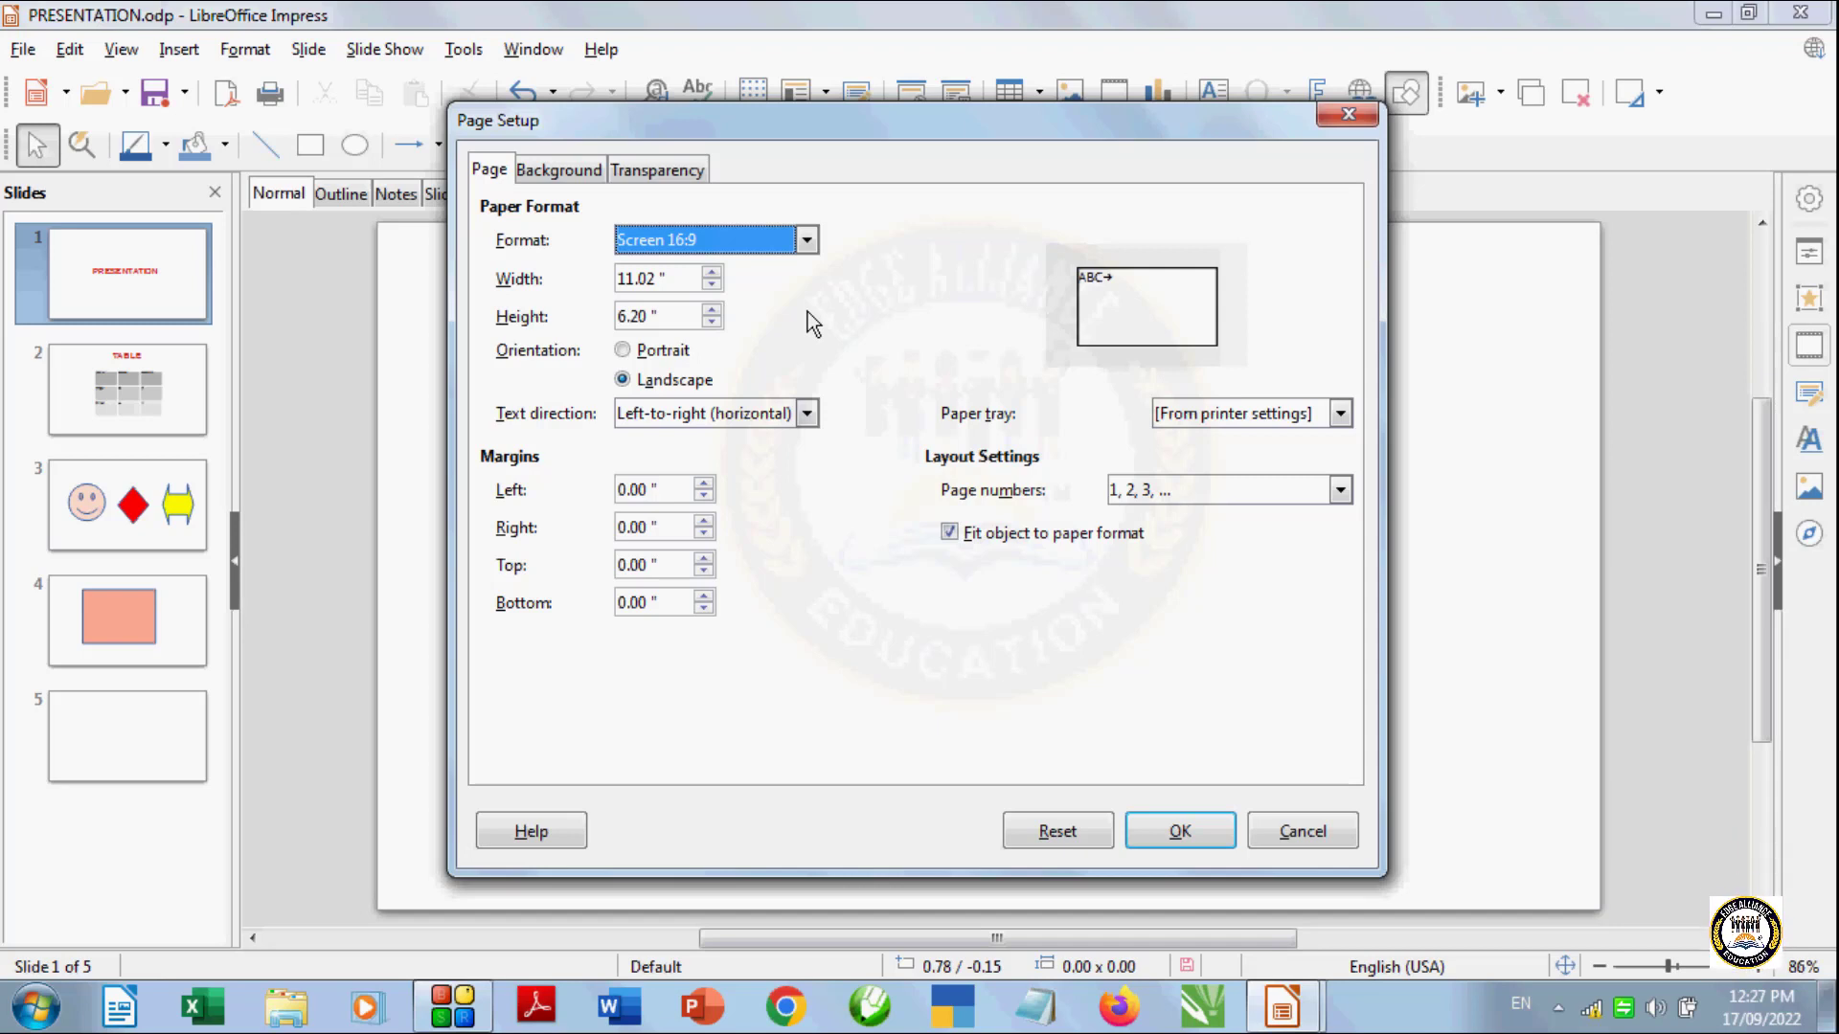
In the page setup, try the B4 (JIS) format and return to Screen 16:9, and try Portrait orientation and return to Landscape
{"action": "left_click", "coordinate": [808, 240]}
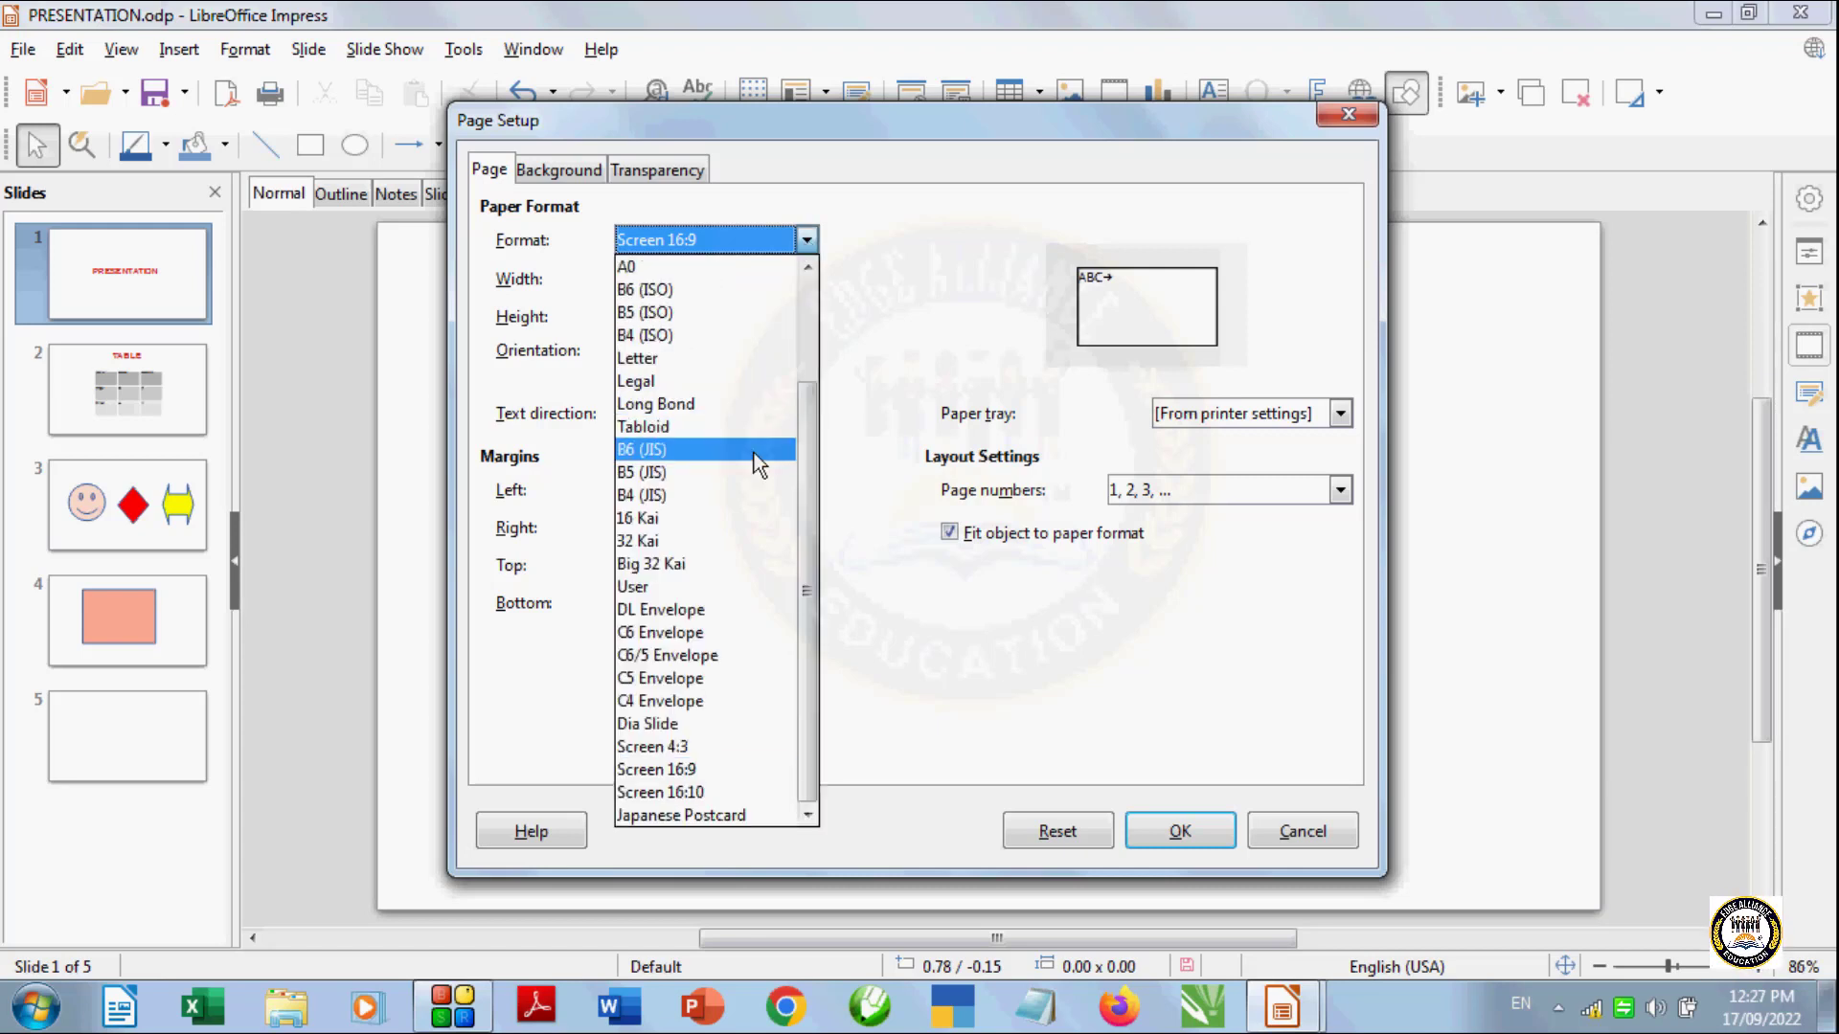
{"action": "left_click_drag", "start_coordinate": [809, 504], "coordinate": [790, 332]}
{"action": "scroll", "coordinate": [783, 460], "scroll_direction": "down", "scroll_amount": 2}
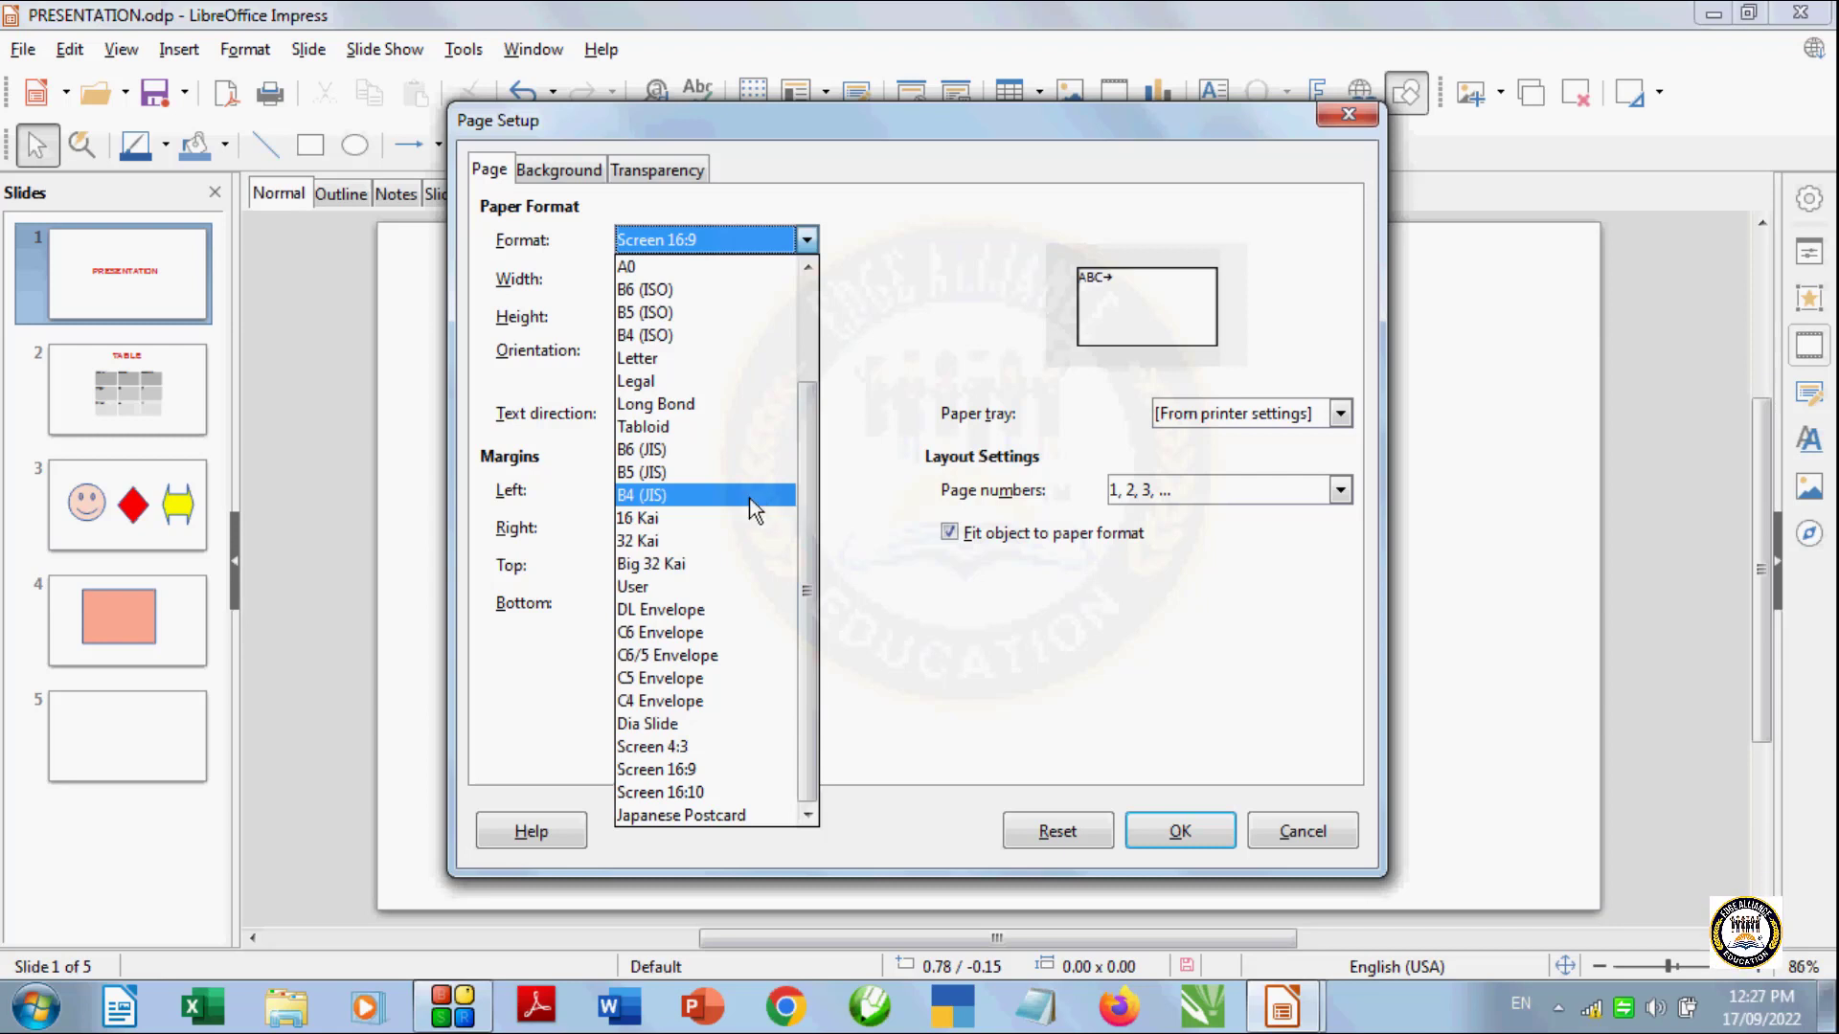
{"action": "left_click", "coordinate": [755, 498]}
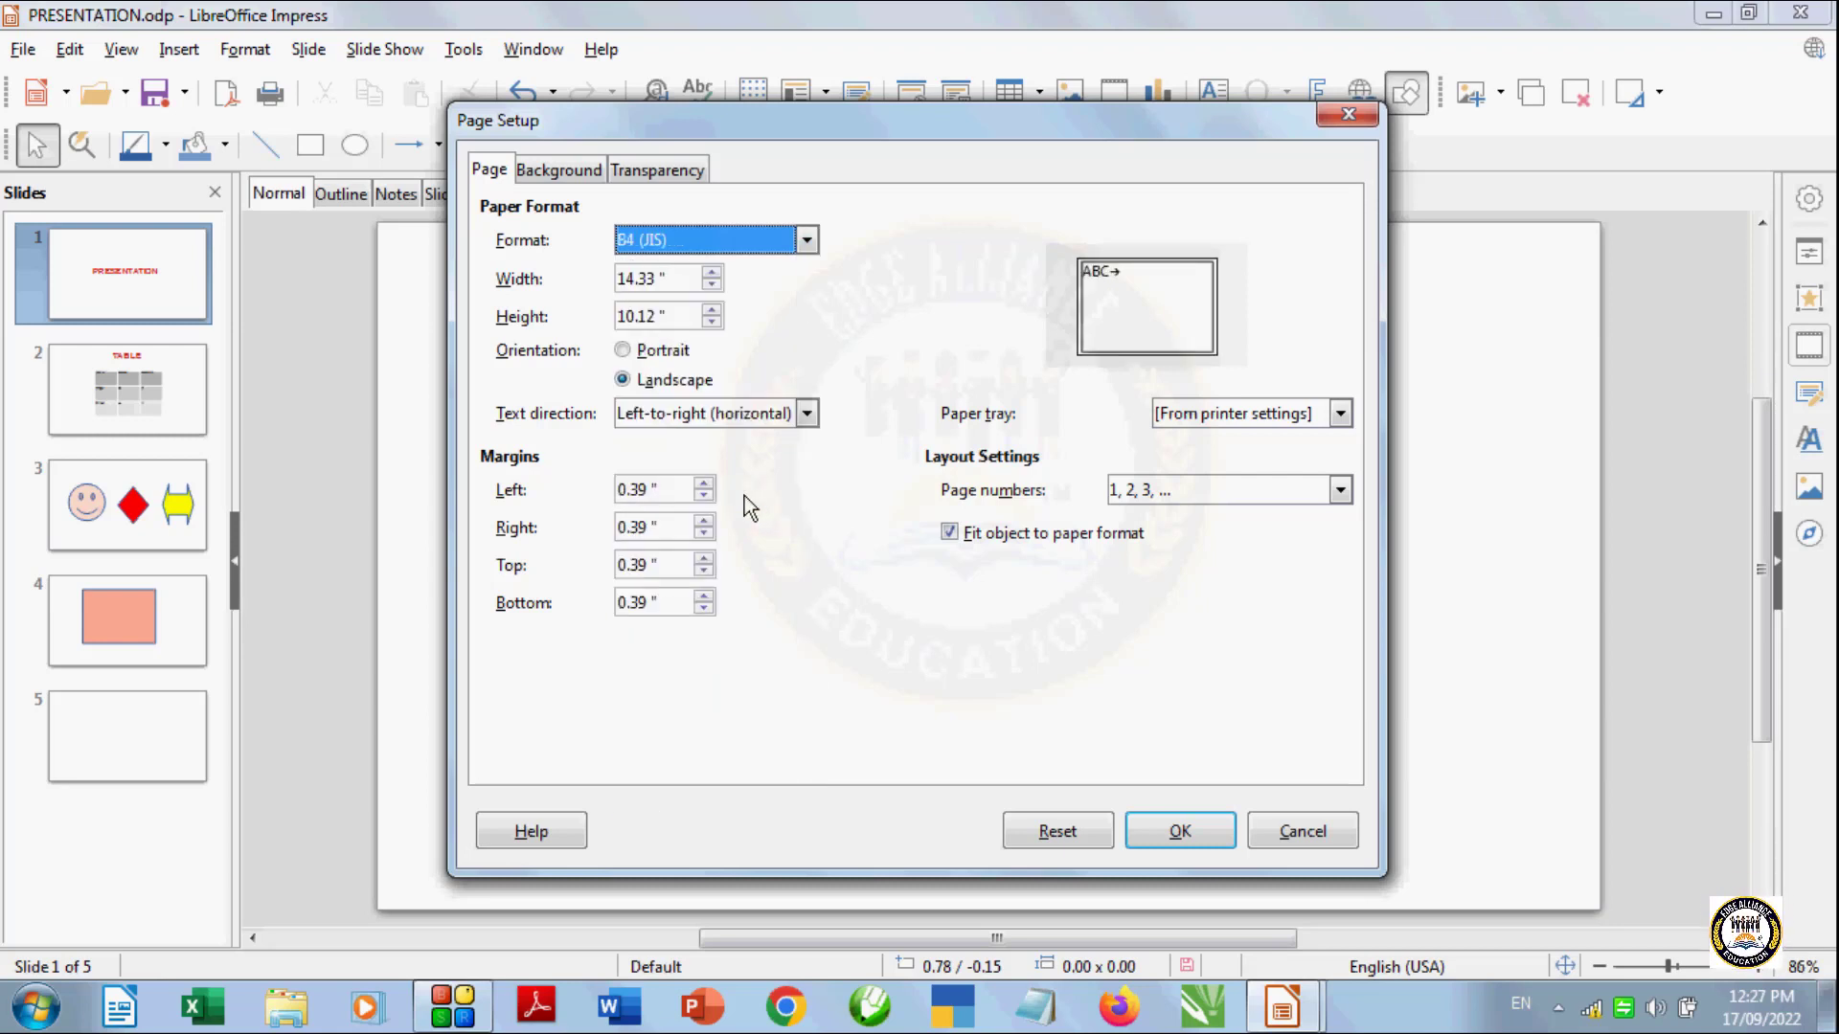
{"action": "left_click", "coordinate": [808, 241]}
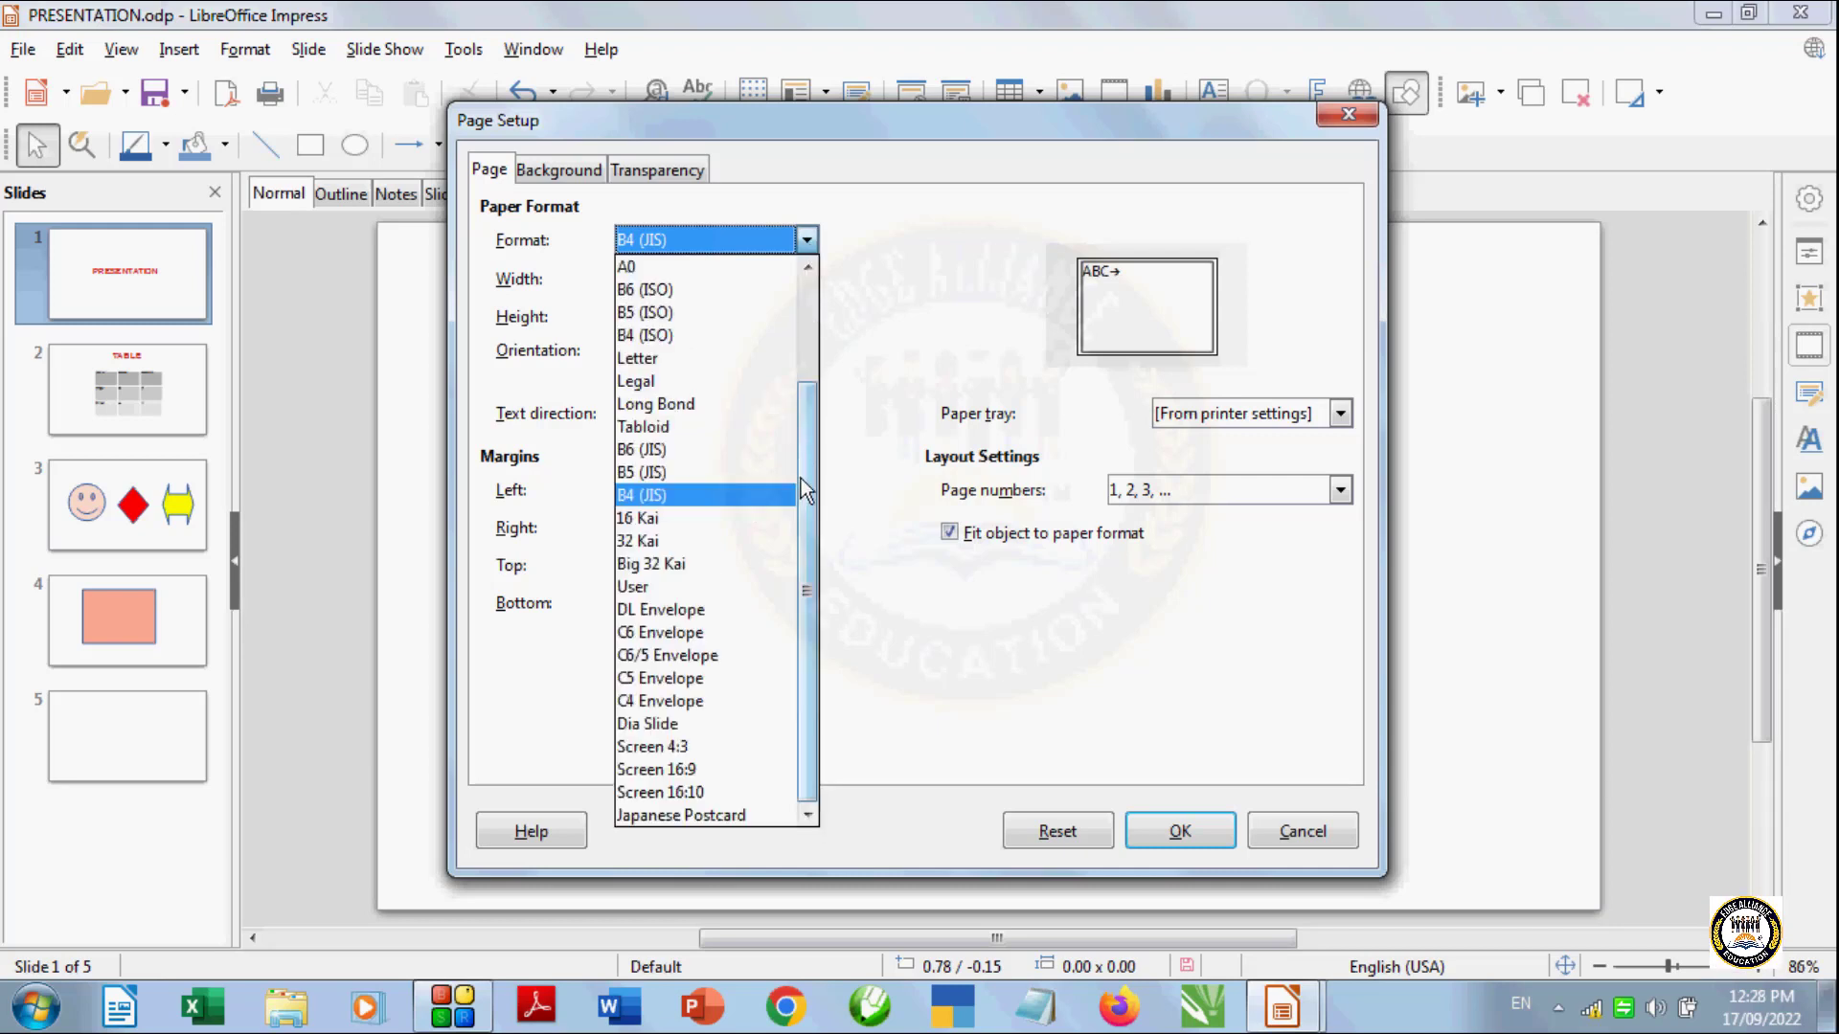
{"action": "left_click", "coordinate": [724, 772]}
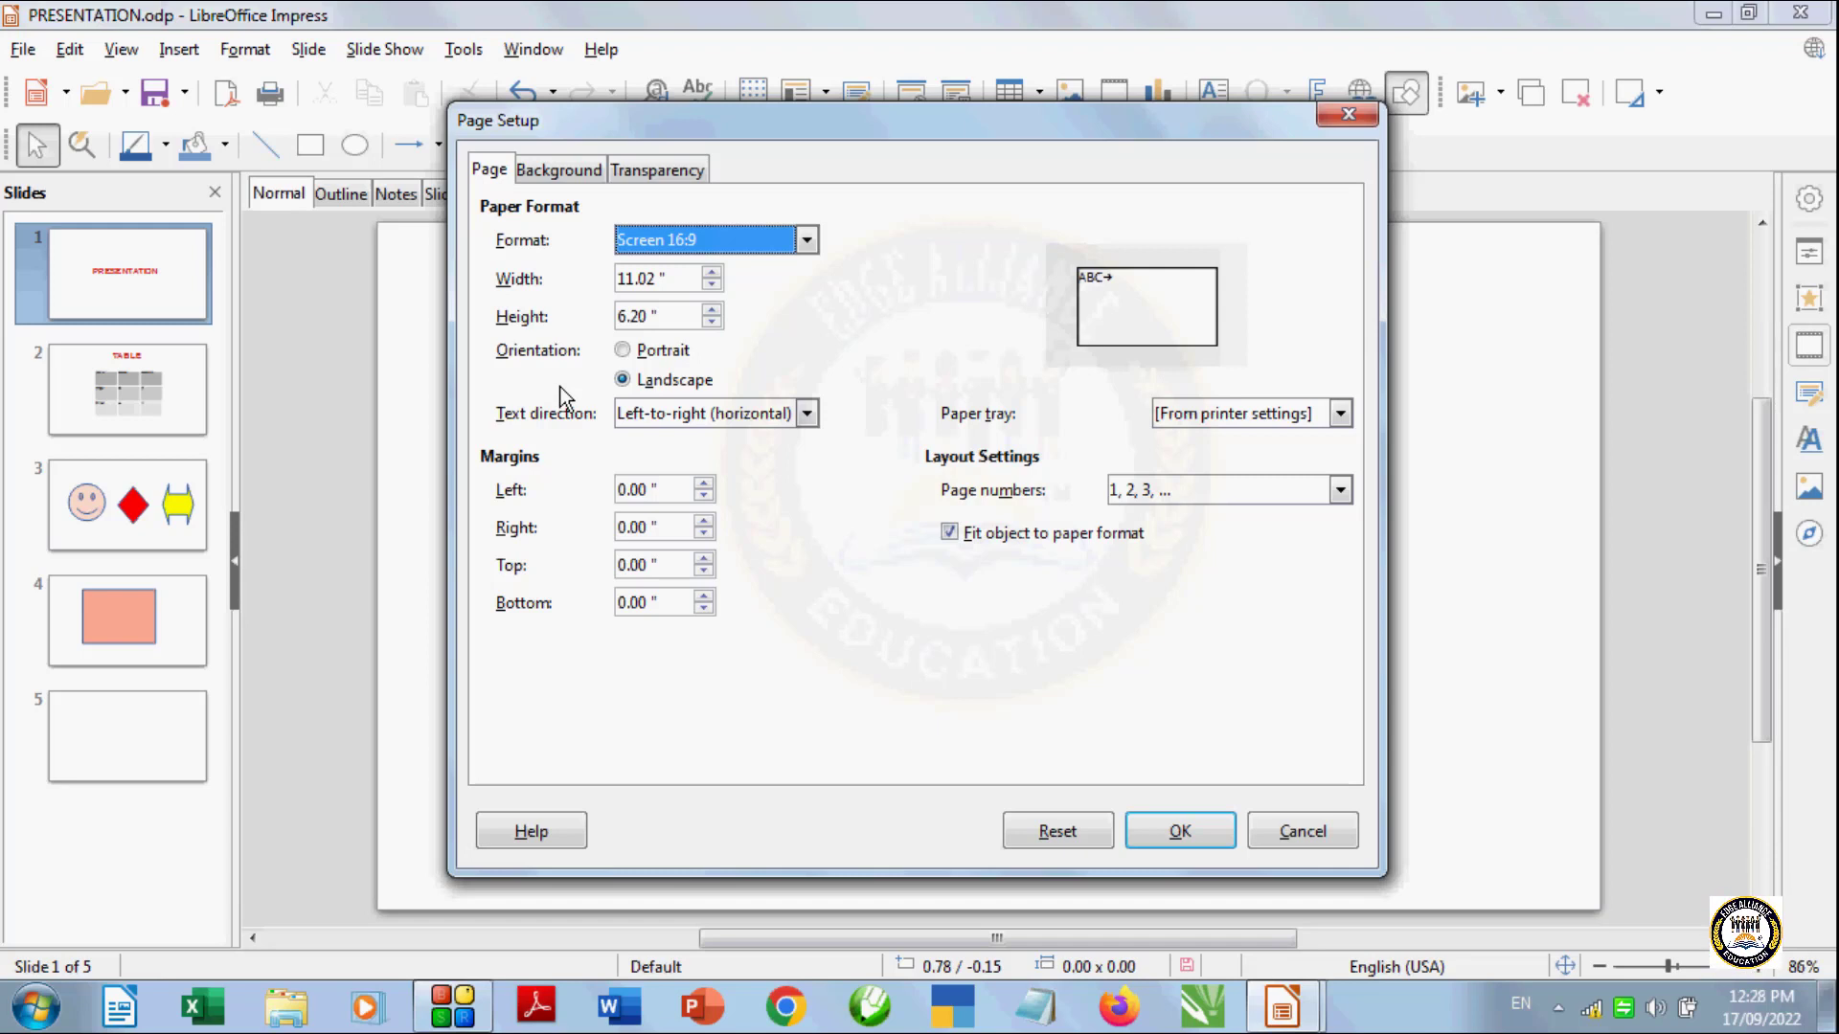
{"action": "left_click", "coordinate": [623, 351]}
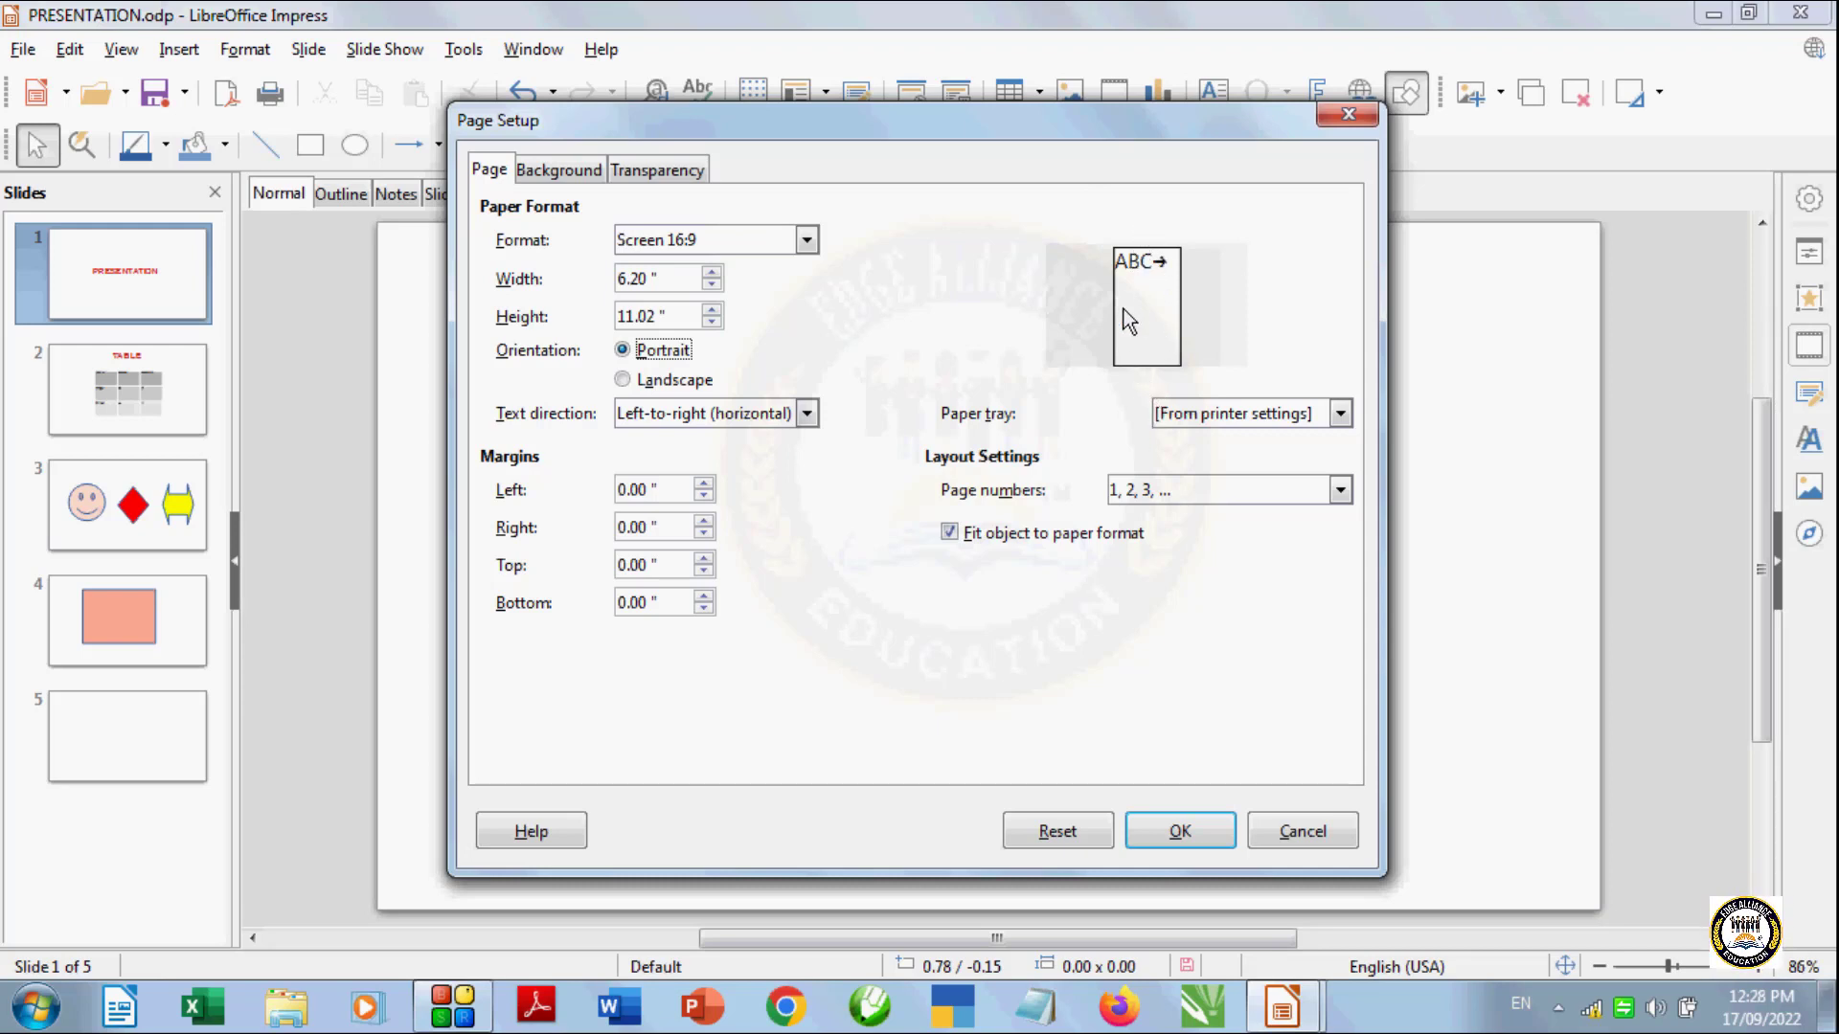
{"action": "left_click", "coordinate": [623, 380]}
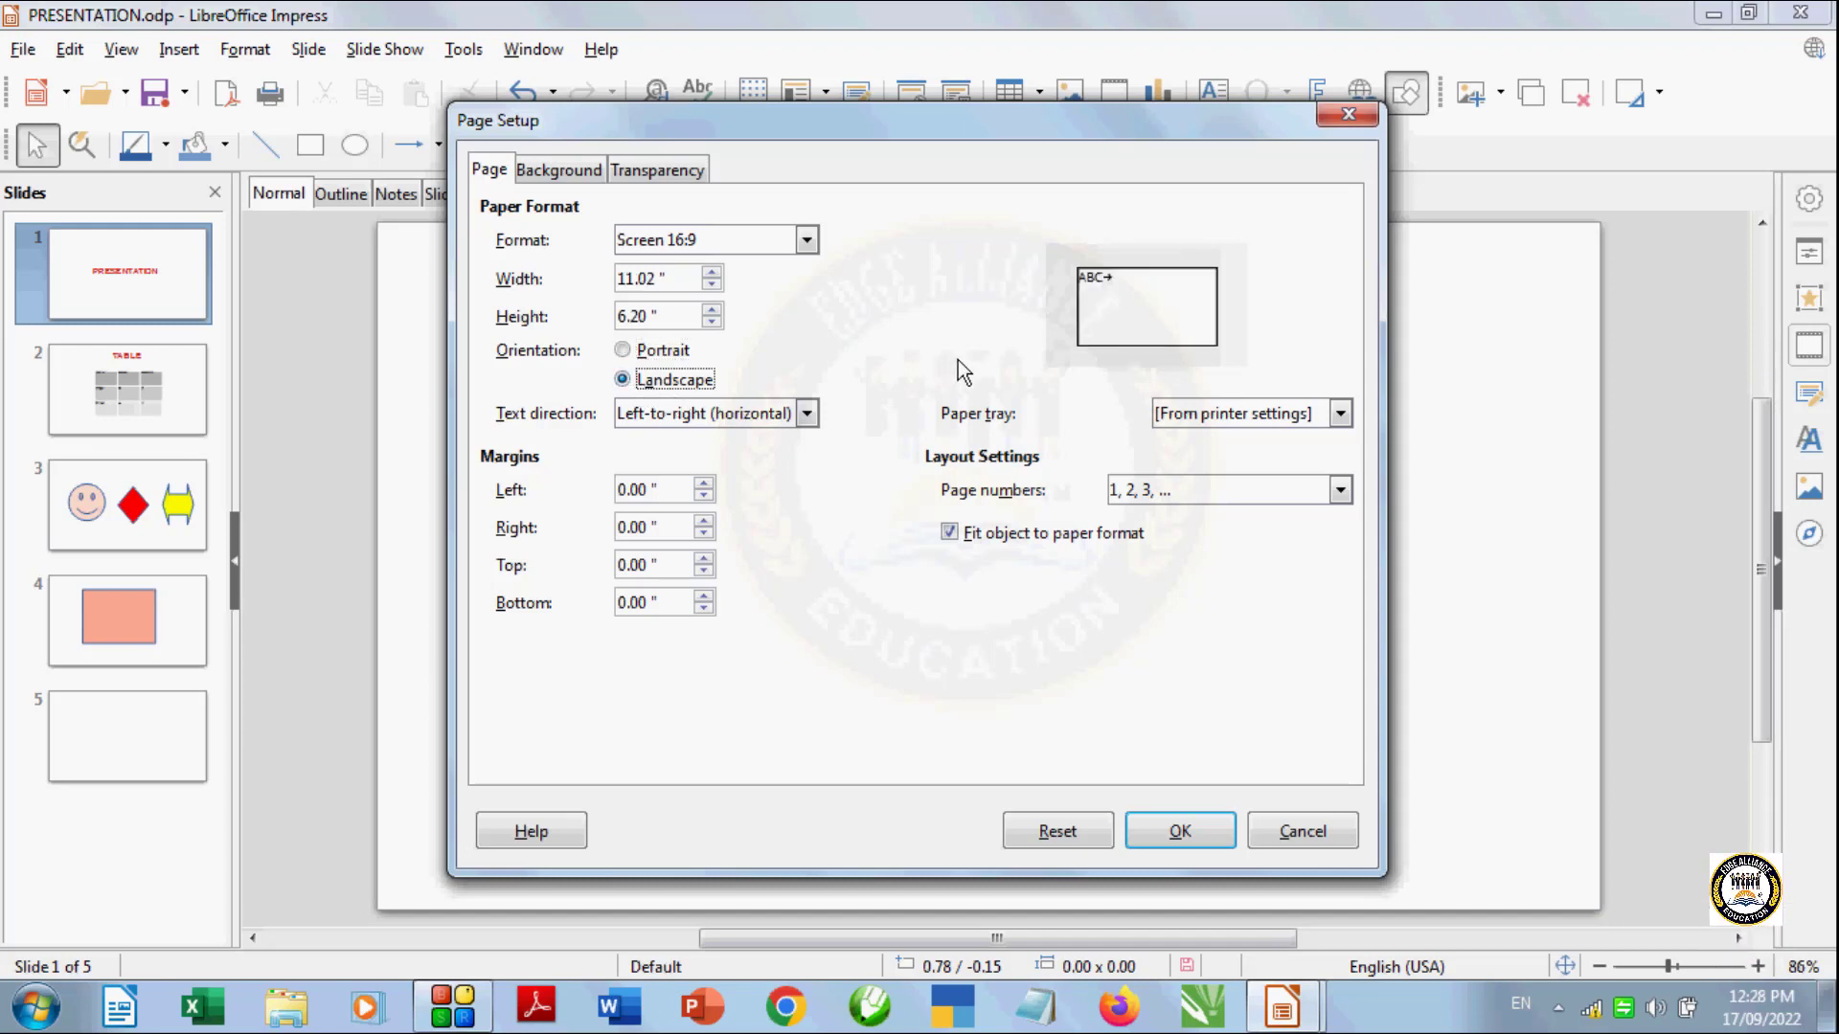
Check the text direction choices, keep Left-to-right (horizontal), raise the left page margin to 0.04", and increase the right and bottom margins
{"action": "left_click", "coordinate": [807, 415]}
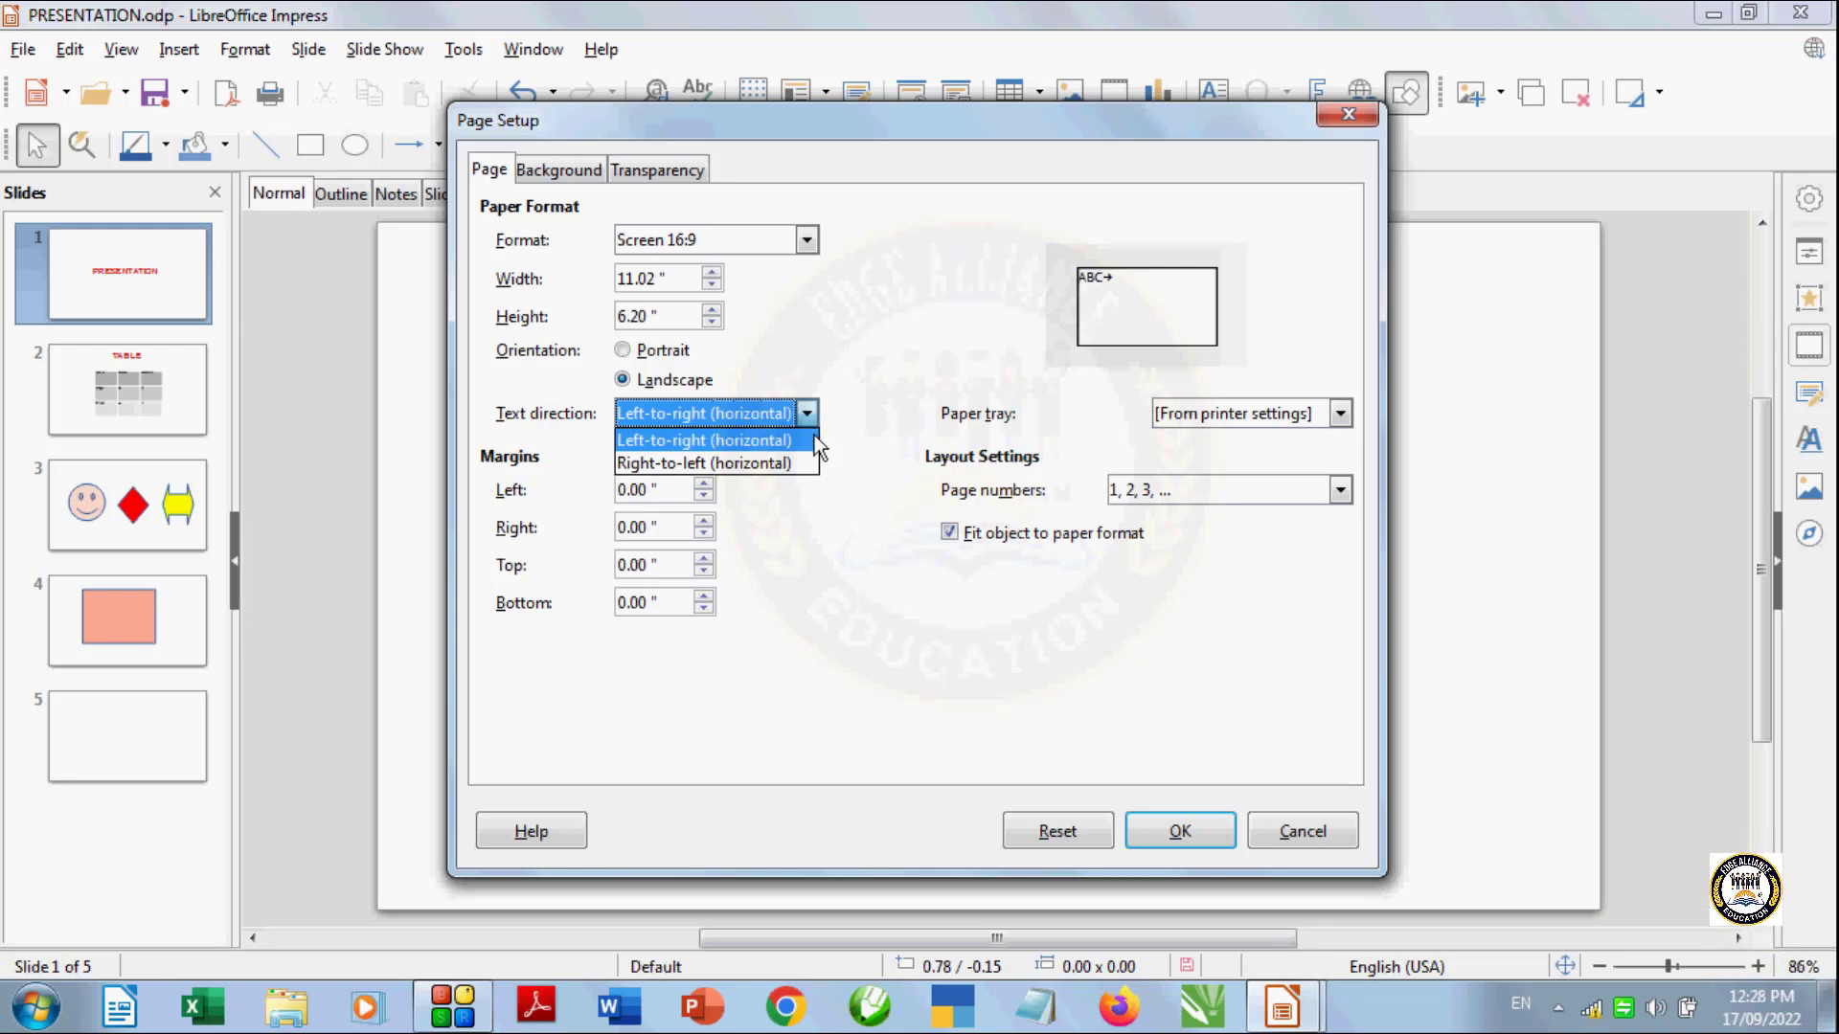
{"action": "left_click", "coordinate": [831, 555]}
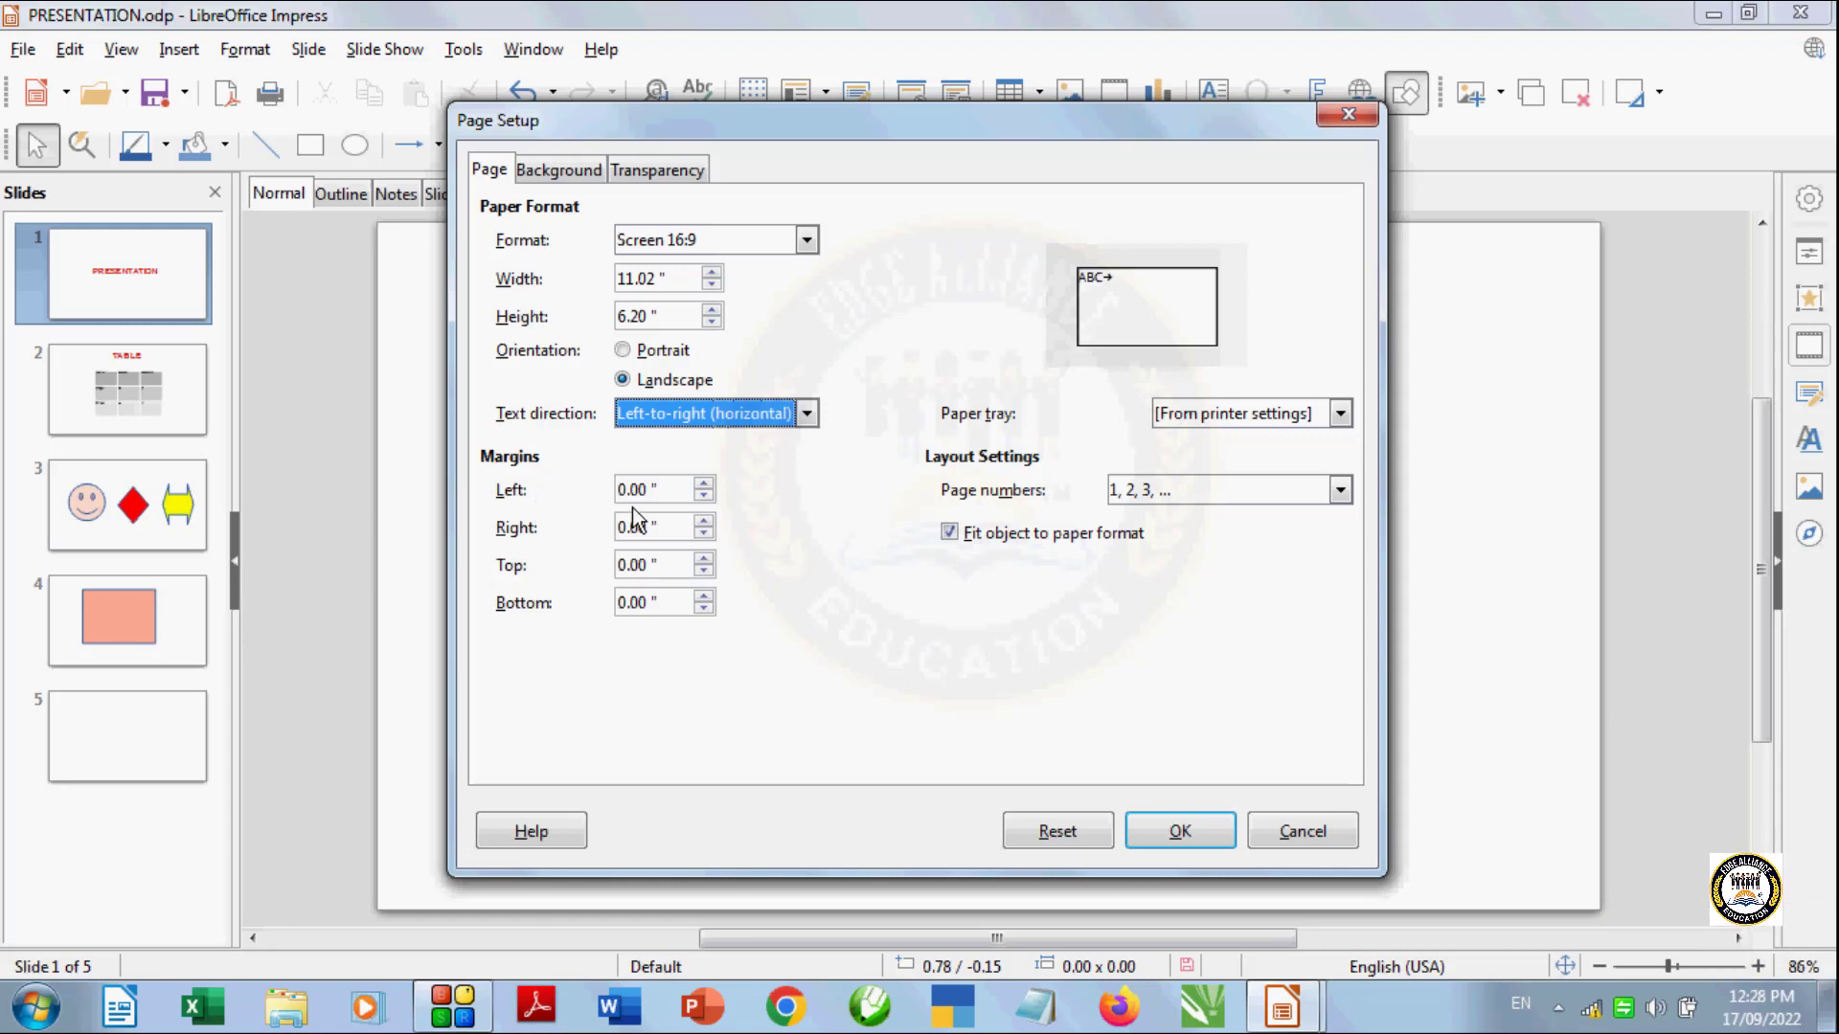
{"action": "left_click", "coordinate": [707, 482]}
{"action": "left_click", "coordinate": [707, 482]}
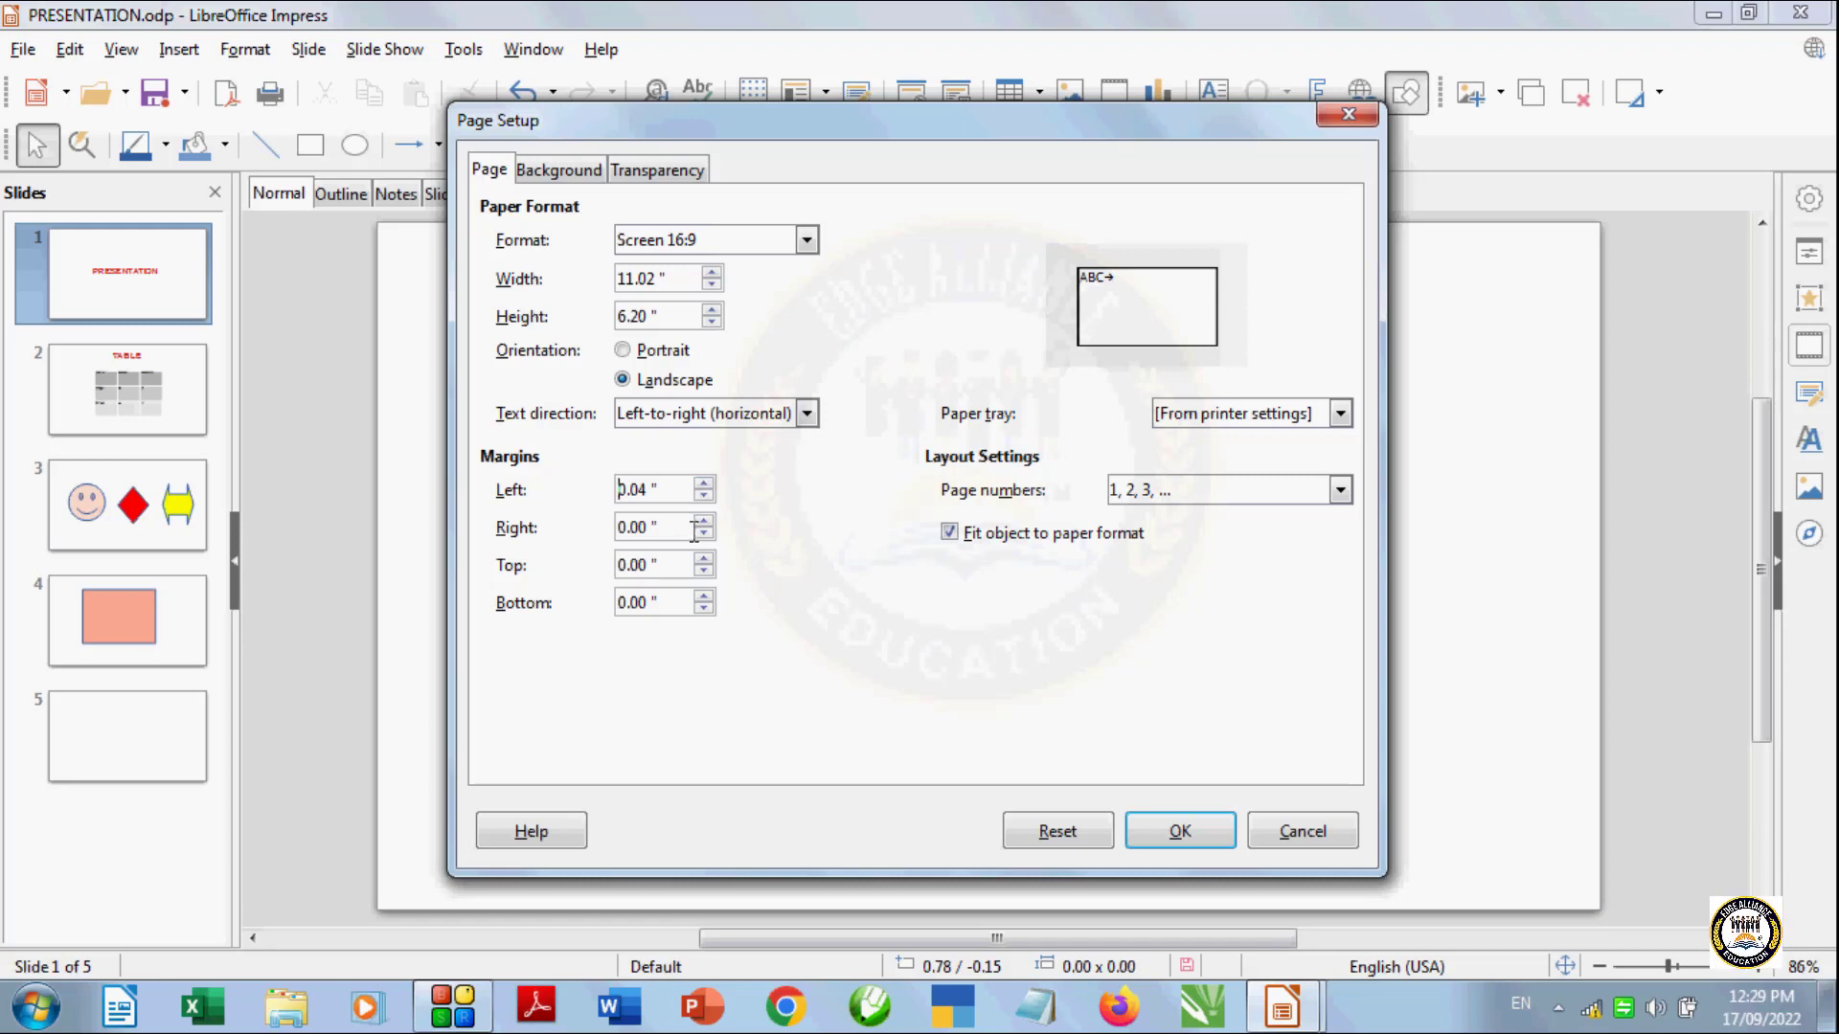
{"action": "left_click", "coordinate": [704, 522]}
{"action": "left_click", "coordinate": [704, 522]}
{"action": "left_click", "coordinate": [704, 596]}
Look through the Color, Gradient, Bitmap, Pattern and Hatch background fill options in the page setup
{"action": "left_click", "coordinate": [575, 175]}
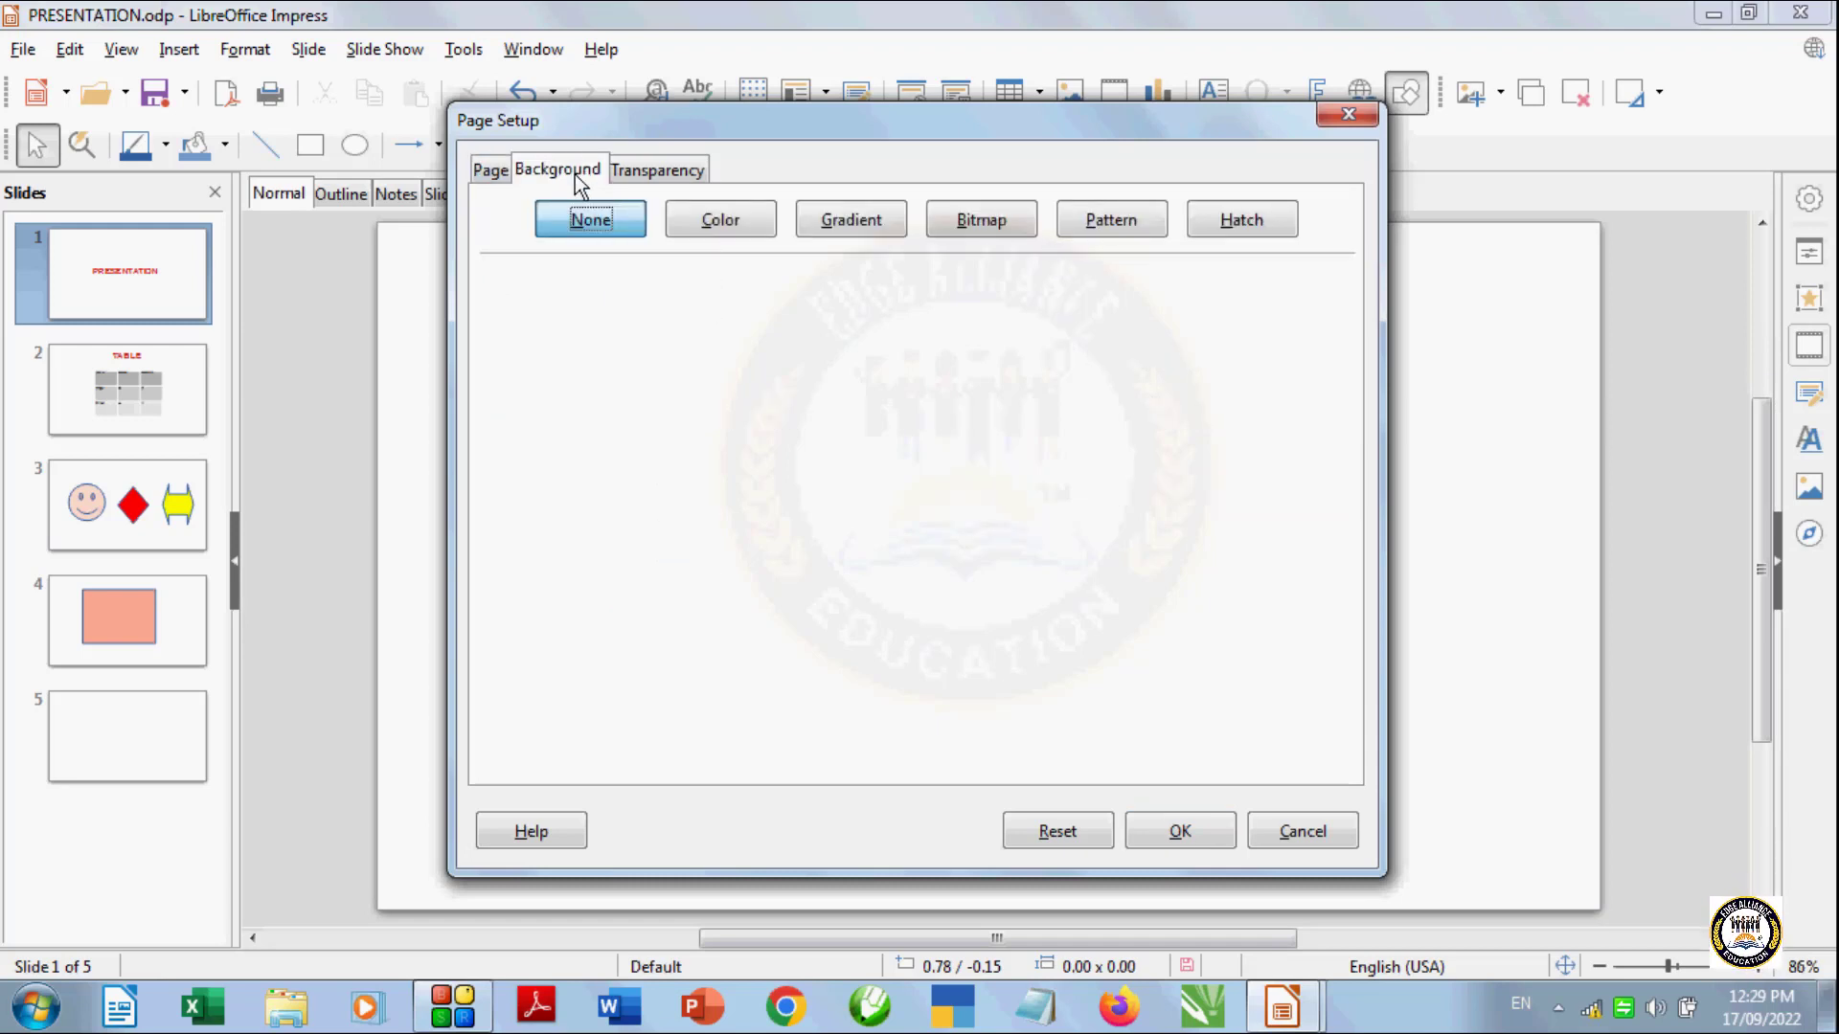
{"action": "left_click", "coordinate": [721, 222]}
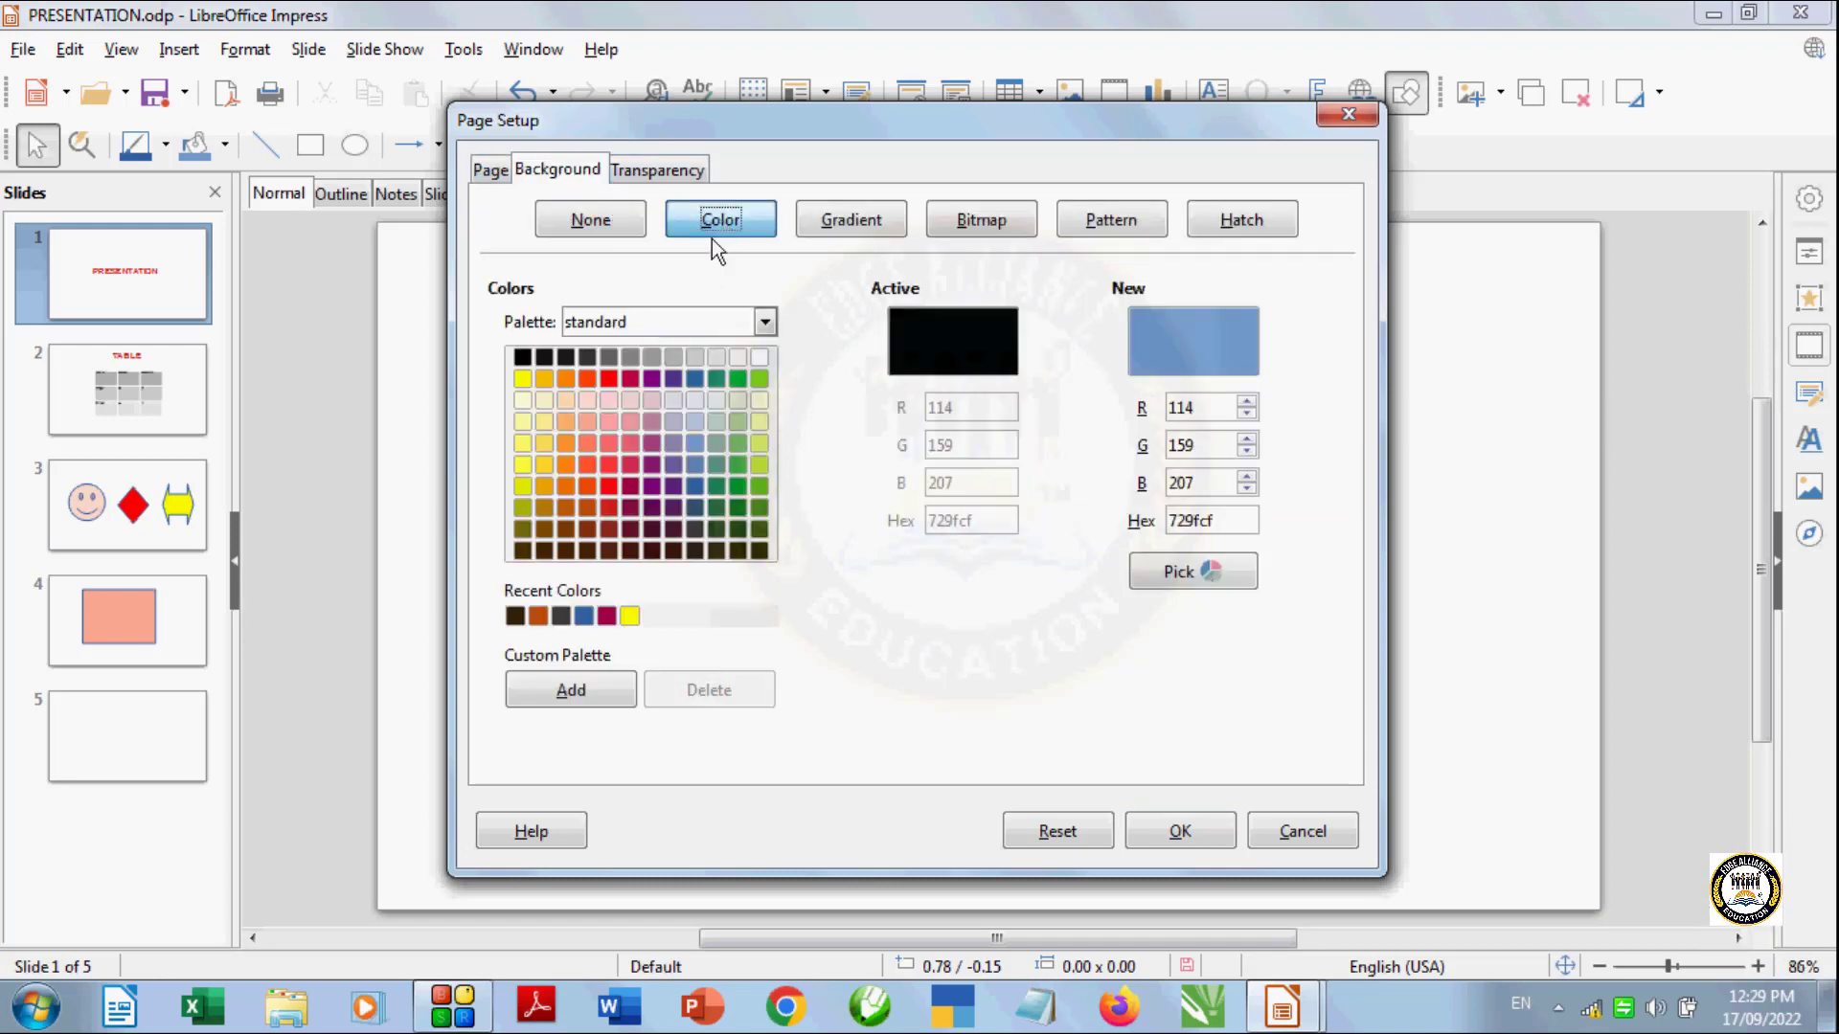
{"action": "left_click", "coordinate": [829, 222]}
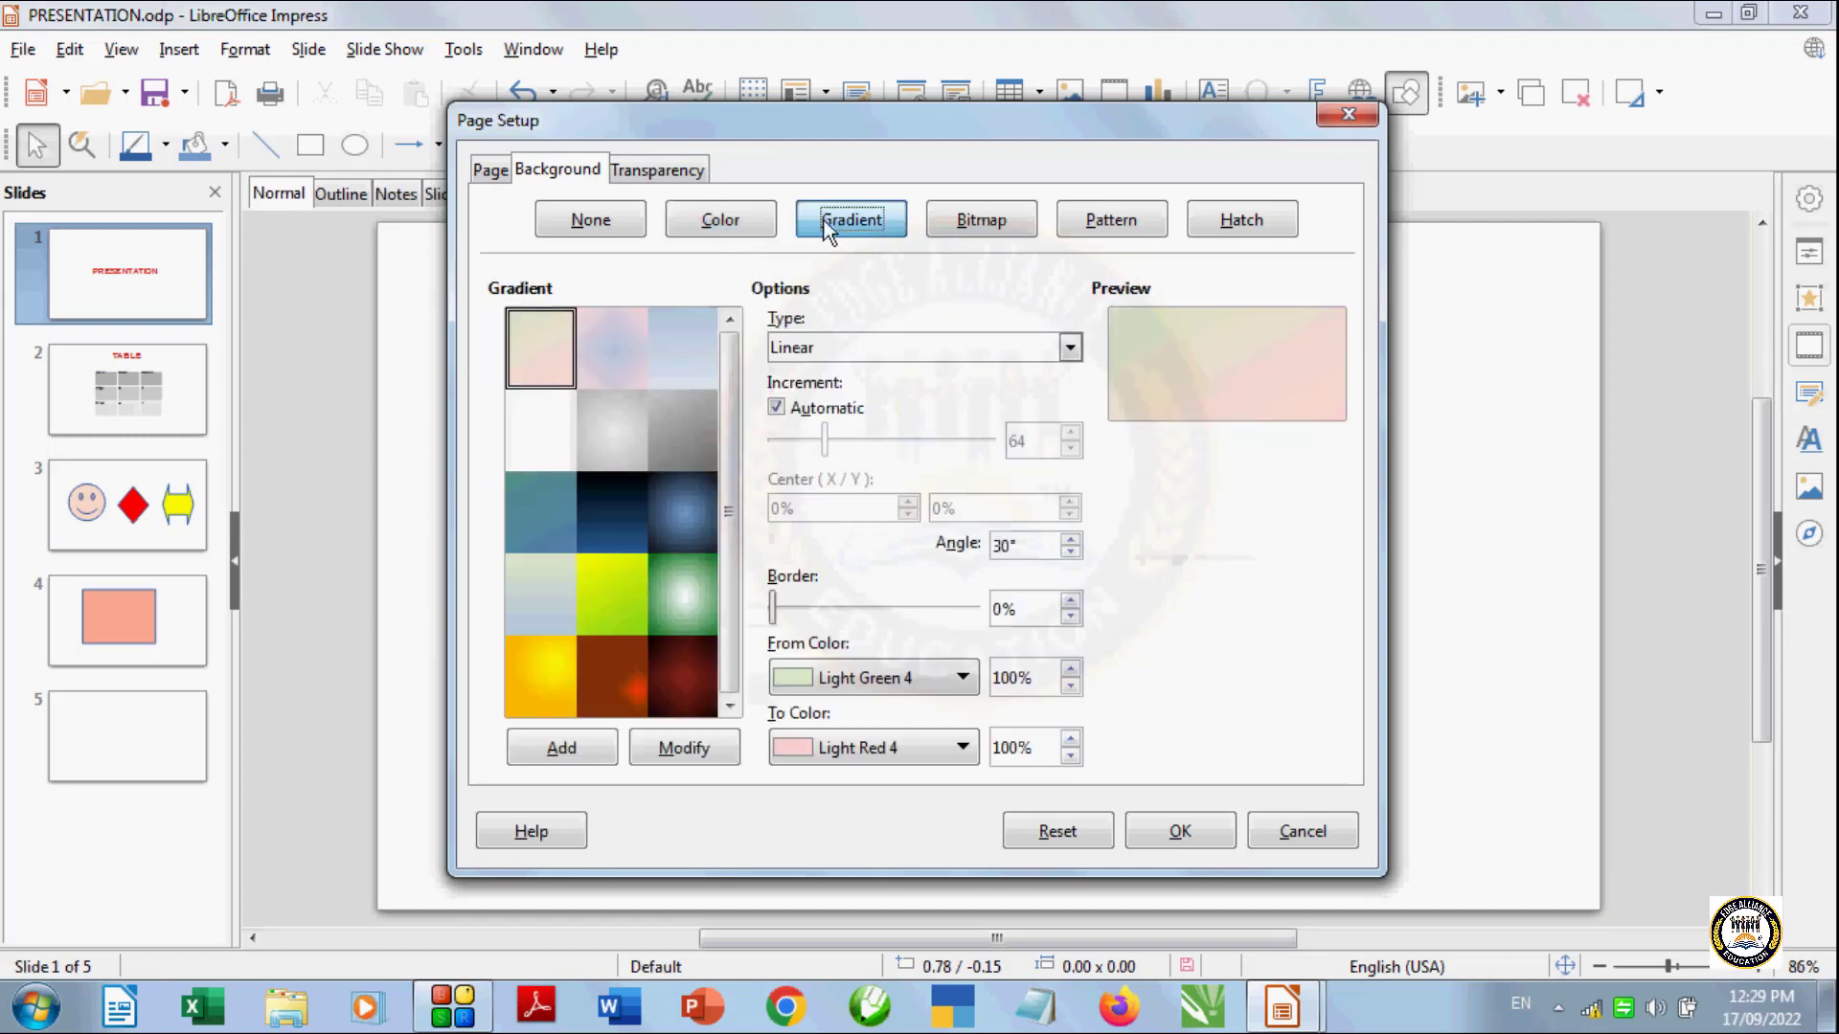
{"action": "left_click", "coordinate": [974, 222]}
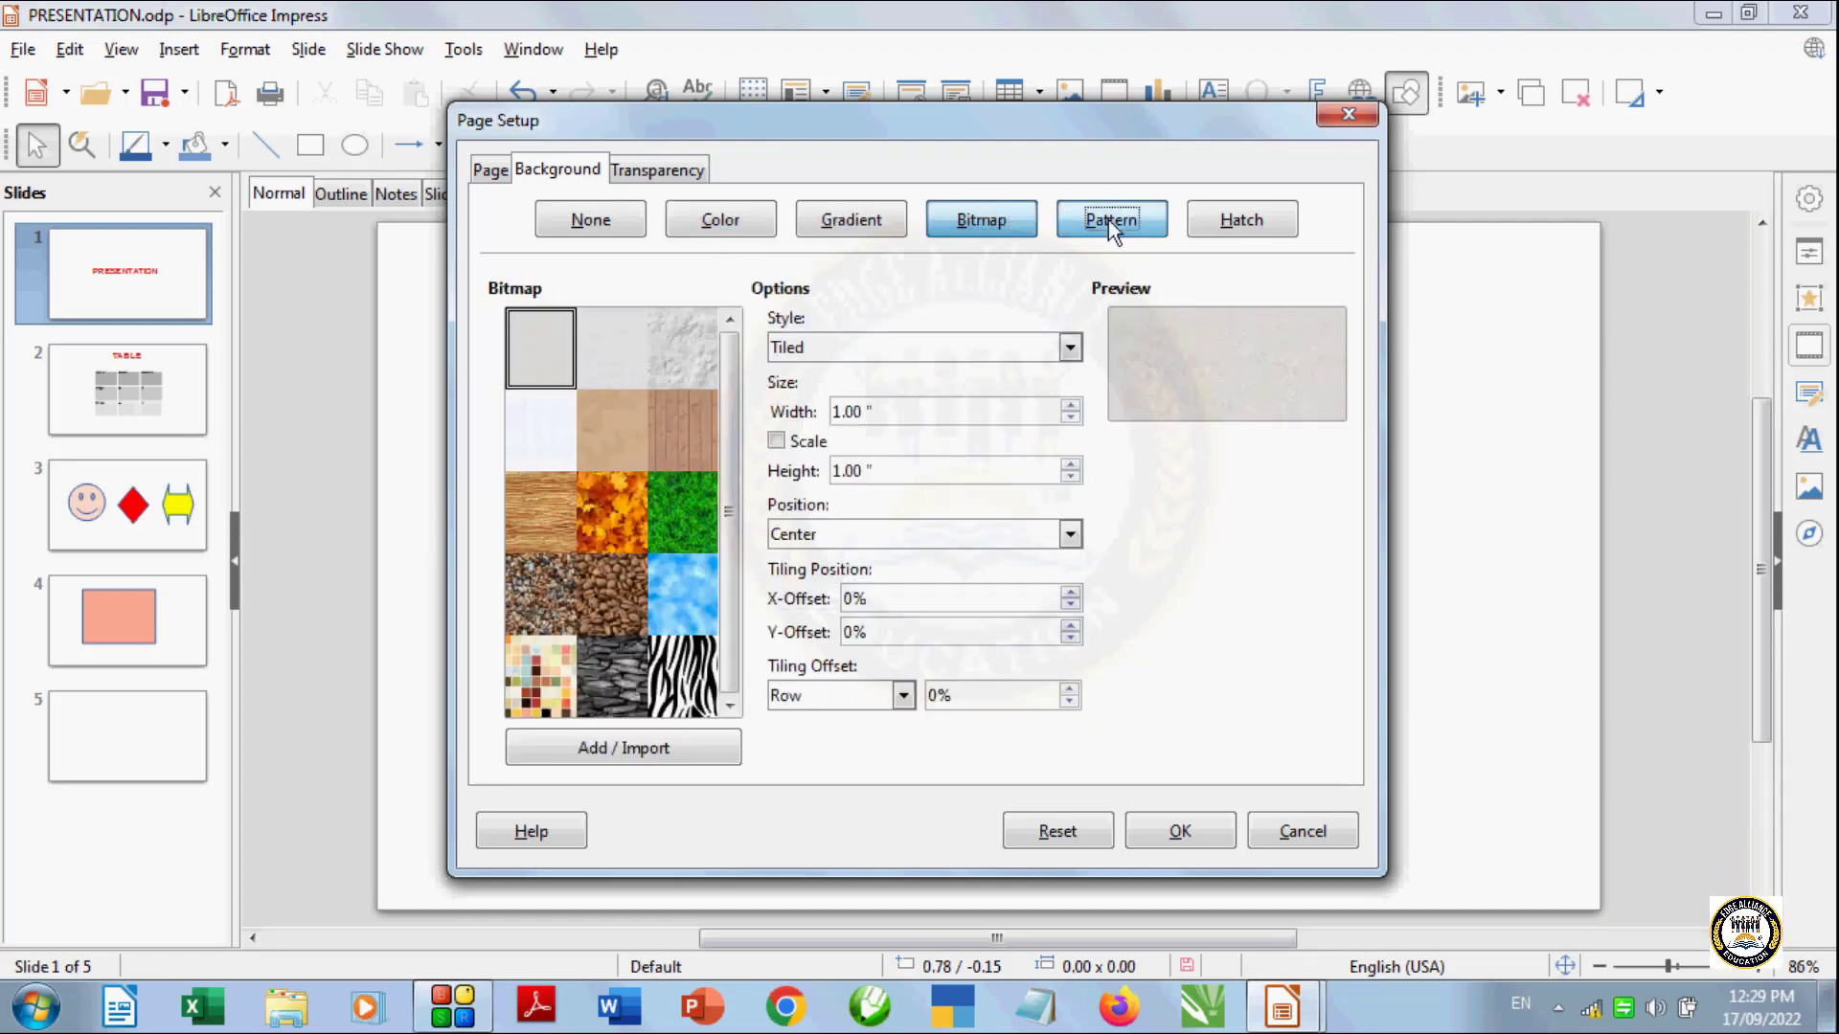
{"action": "left_click", "coordinate": [1108, 221]}
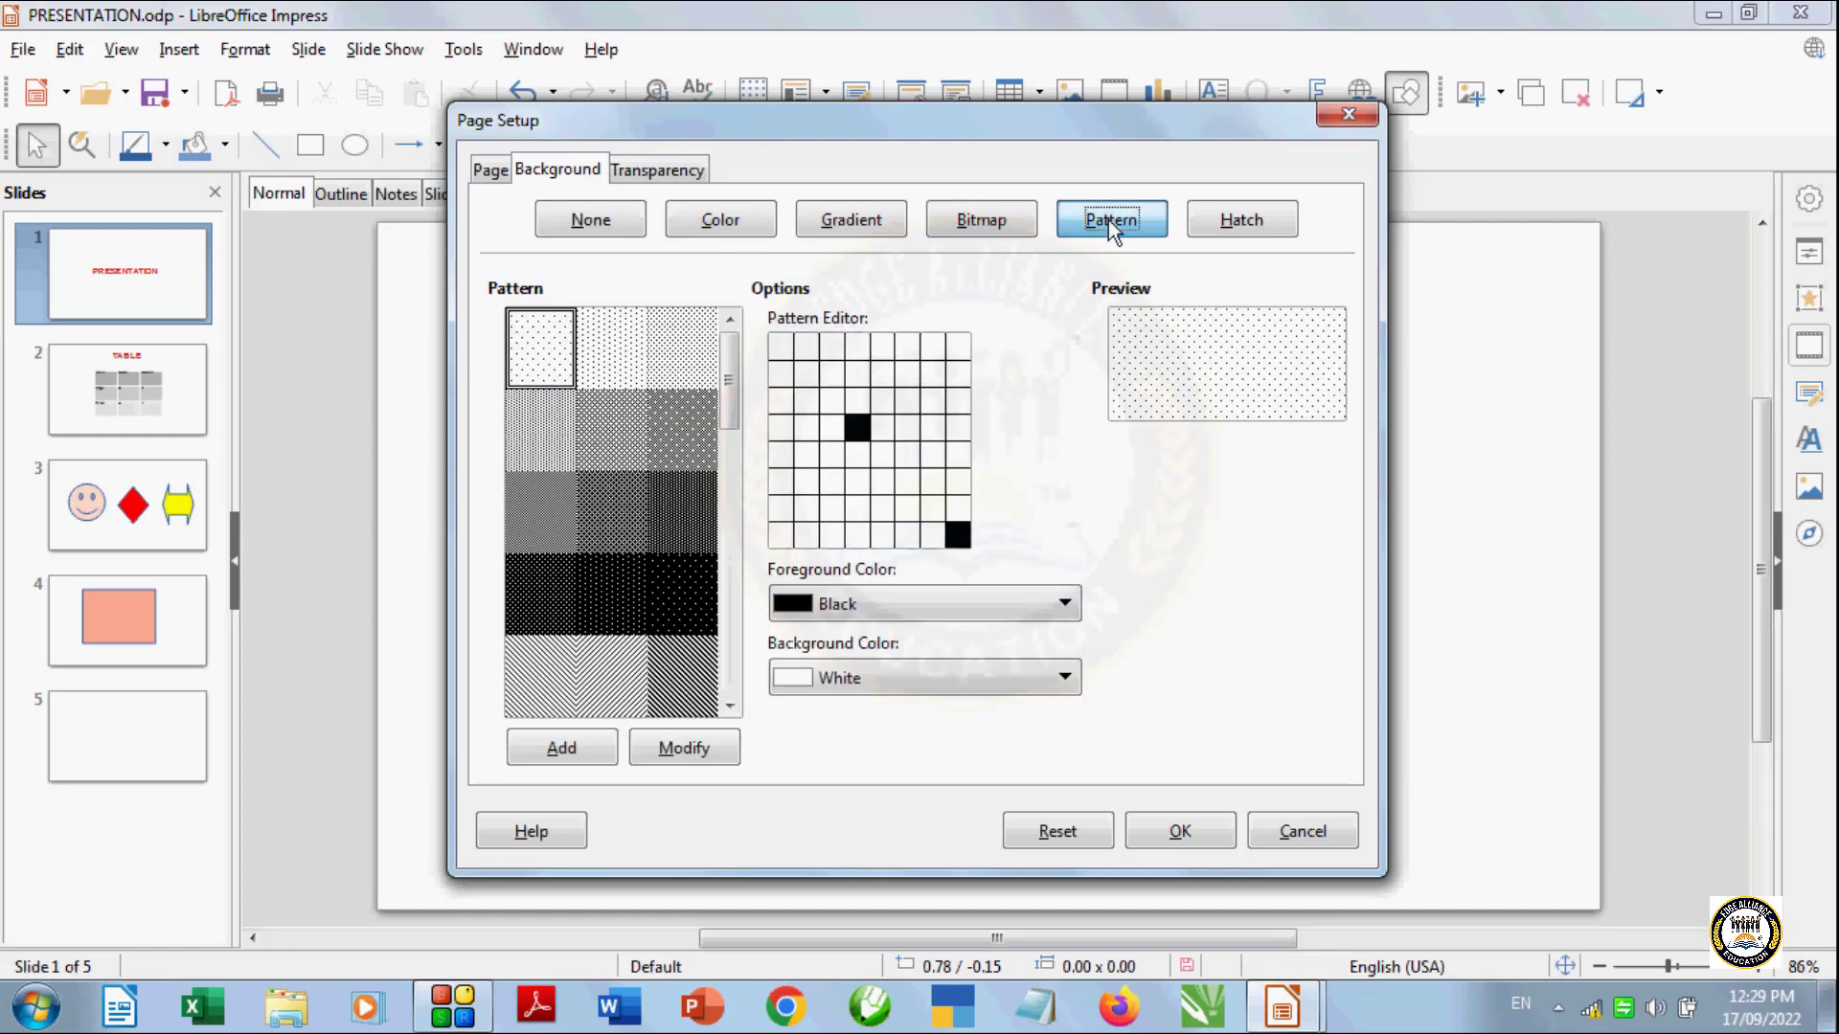
{"action": "left_click", "coordinate": [1241, 223]}
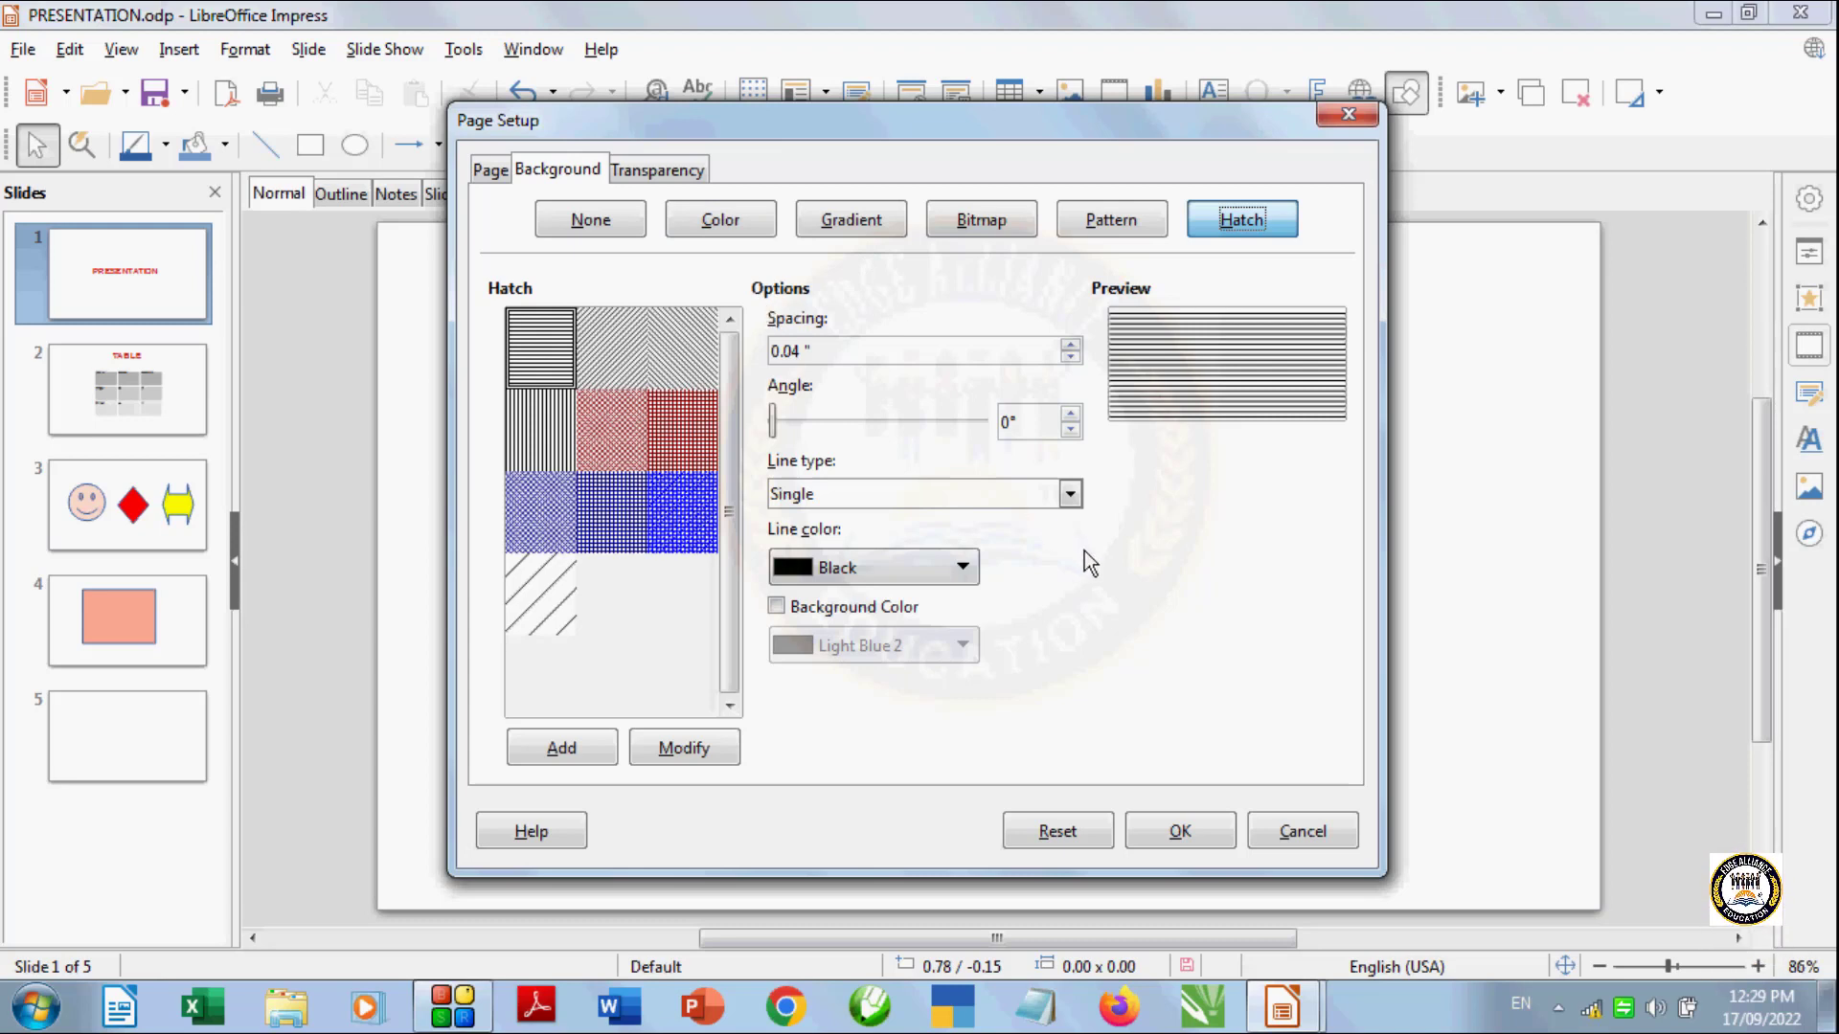
Fill slide 1's background with the Light Red 4 color from the standard palette and apply the page setup
{"action": "left_click", "coordinate": [742, 230]}
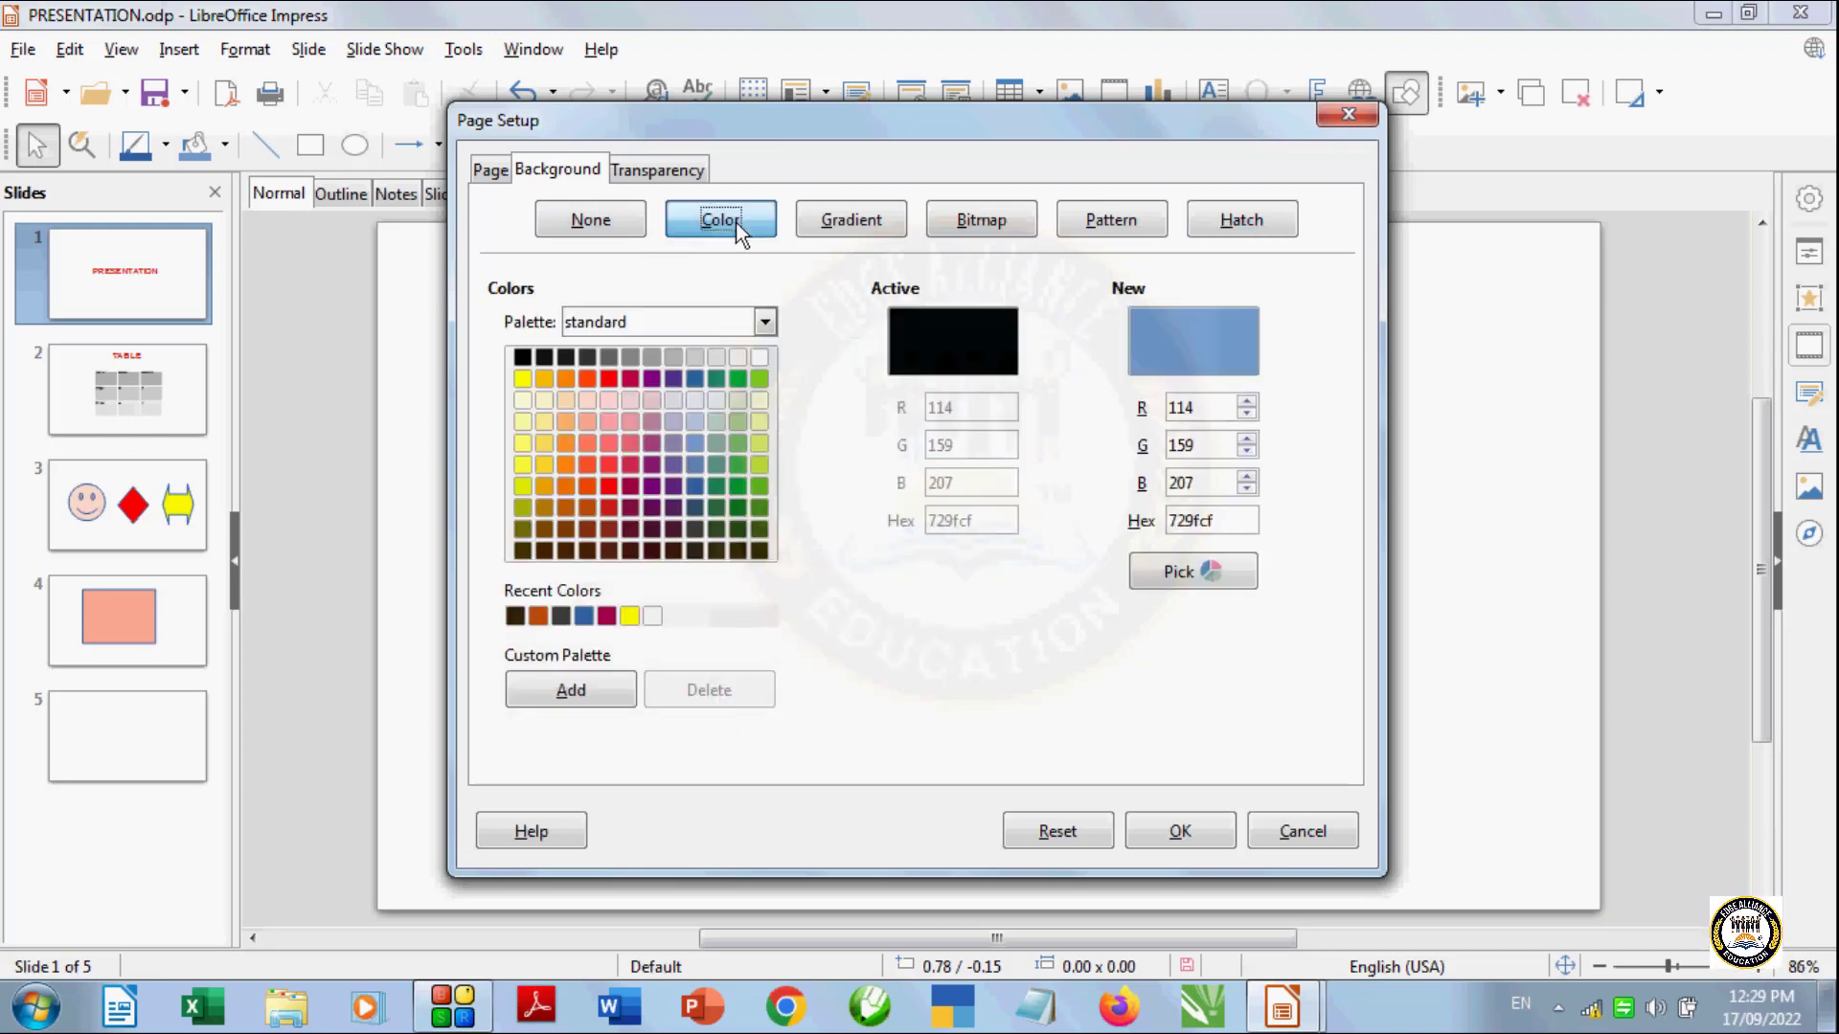
{"action": "left_click", "coordinate": [607, 423]}
{"action": "left_click", "coordinate": [608, 399]}
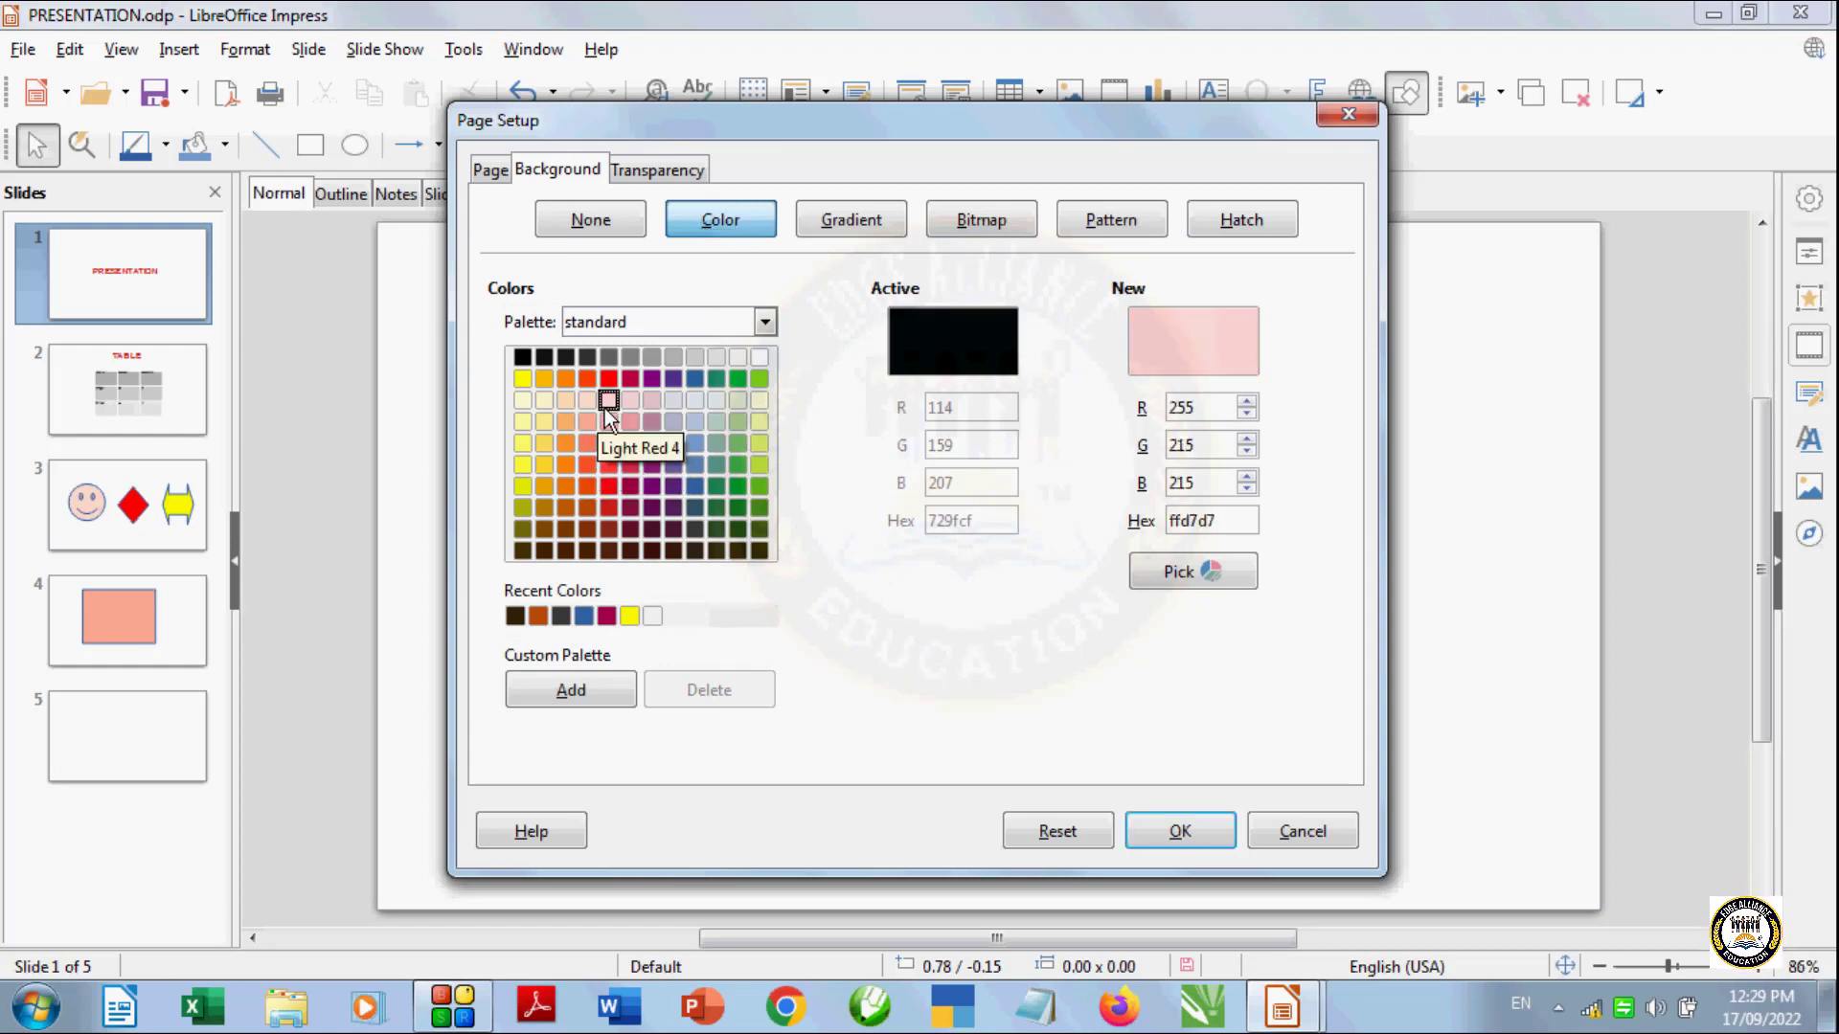
{"action": "left_click", "coordinate": [1152, 830]}
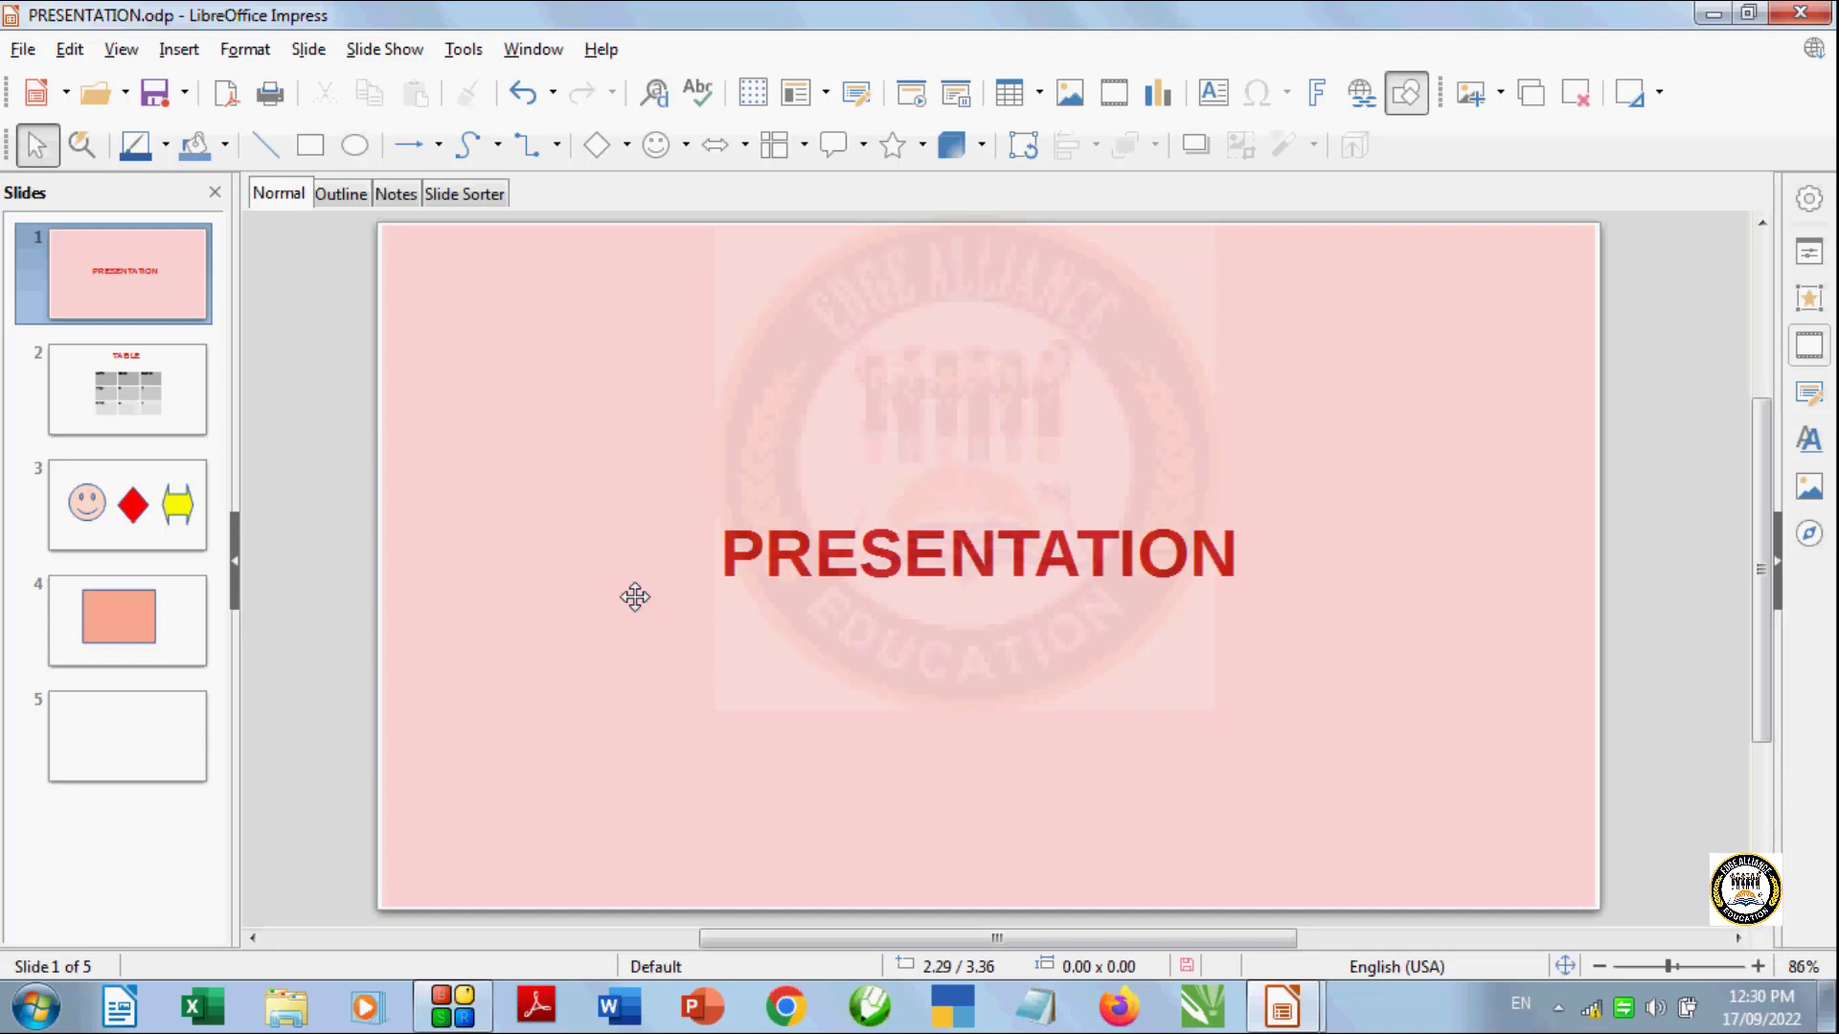
In slide 2's properties, choose the ellipsoid gradient preset from Dark Green 2 to White as the background
{"action": "left_click", "coordinate": [185, 384]}
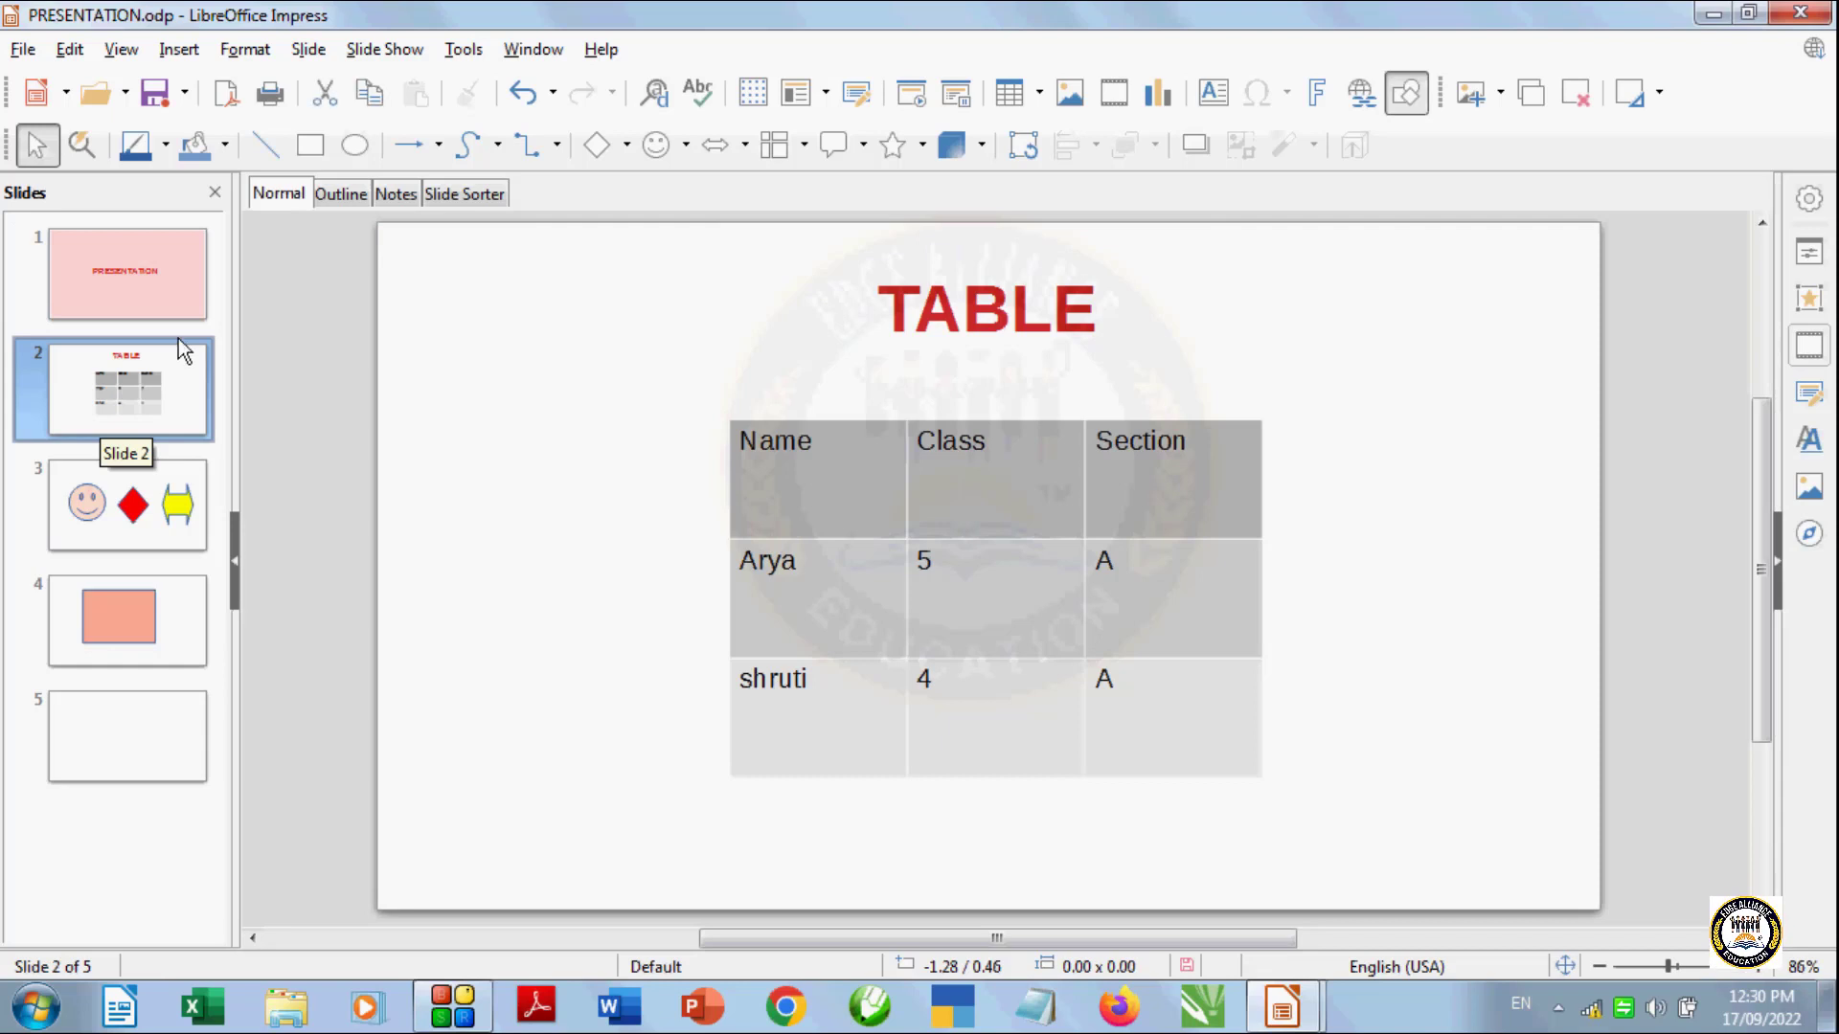
{"action": "left_click", "coordinate": [308, 49]}
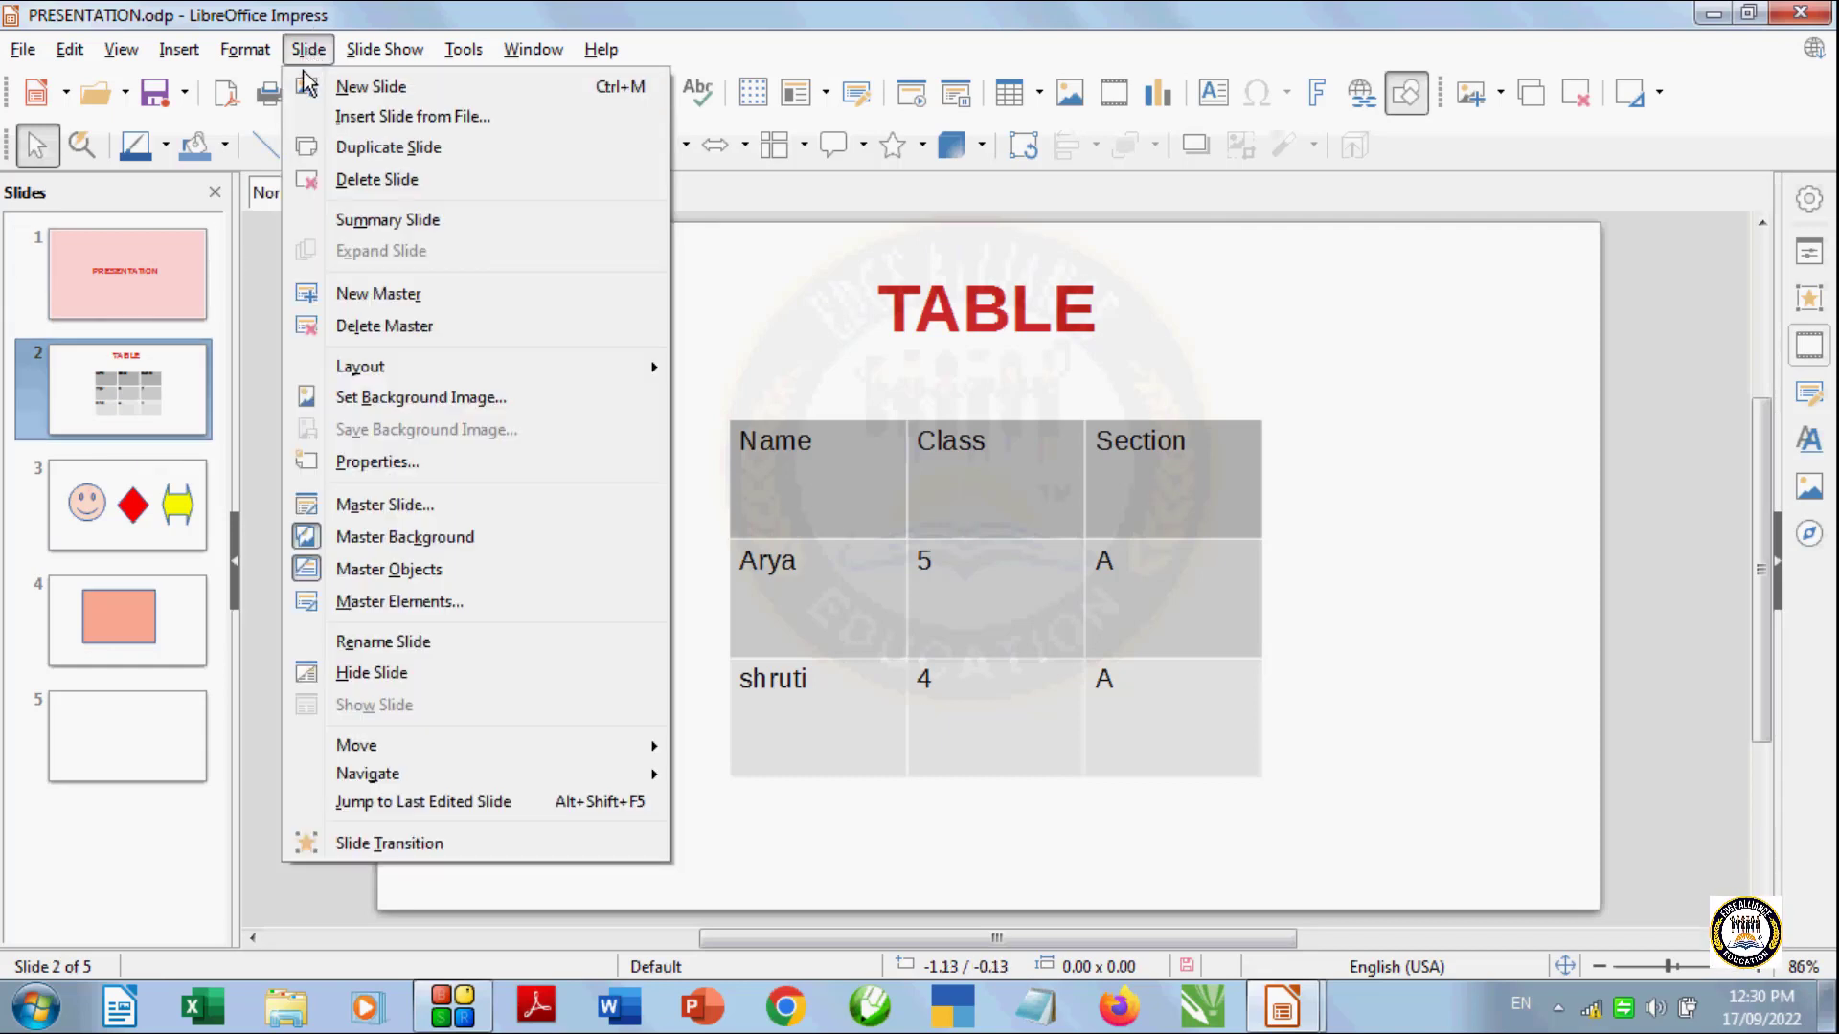
{"action": "left_click", "coordinate": [406, 462]}
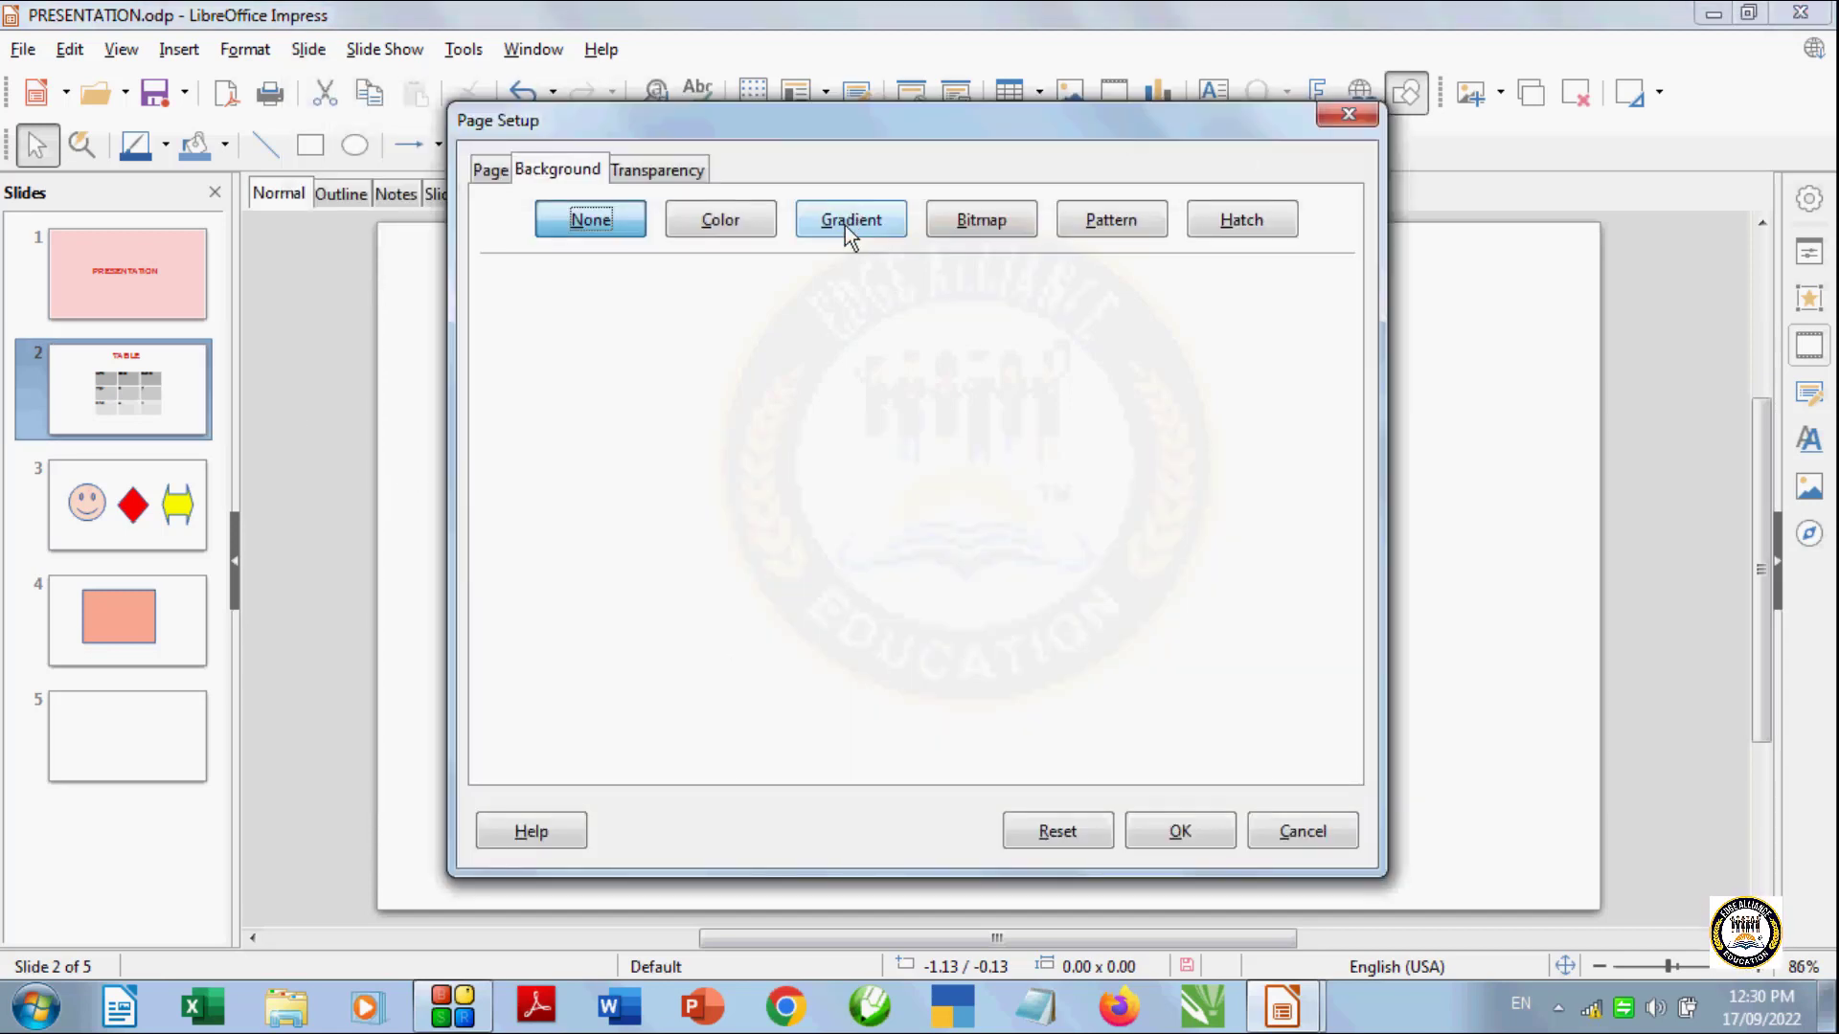
{"action": "left_click", "coordinate": [736, 232]}
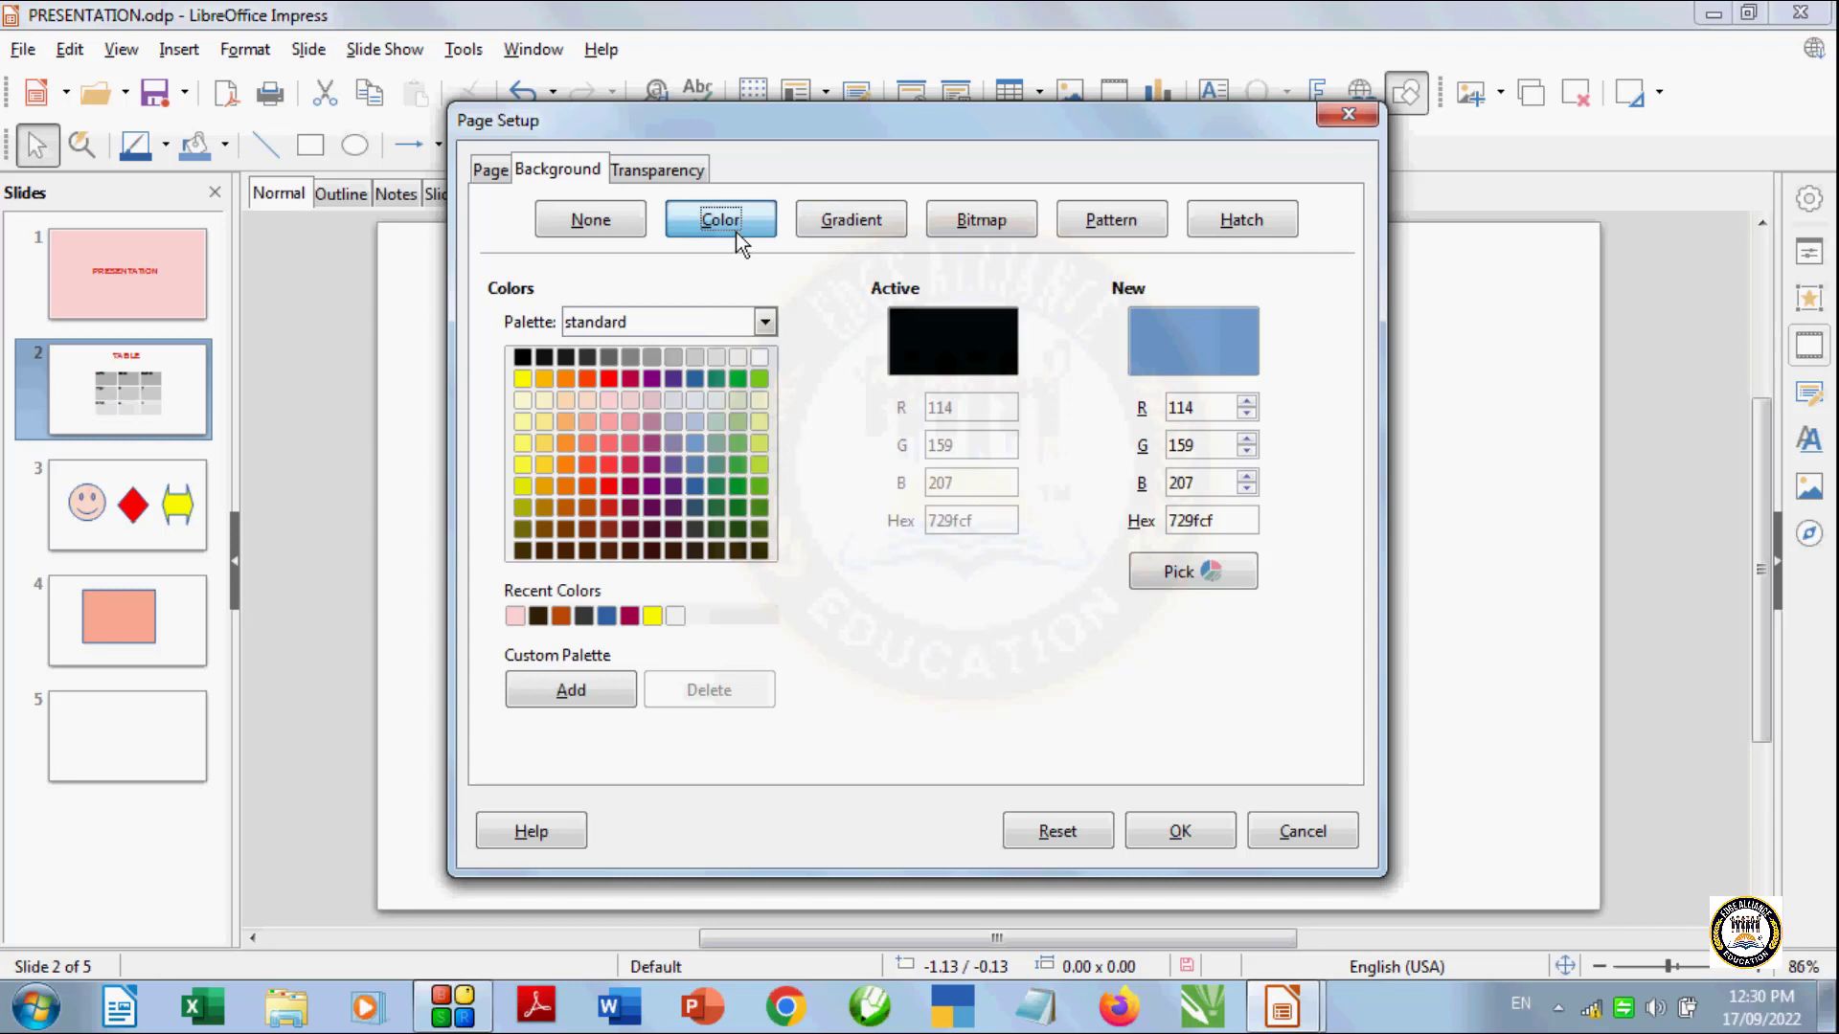
{"action": "left_click", "coordinate": [880, 233]}
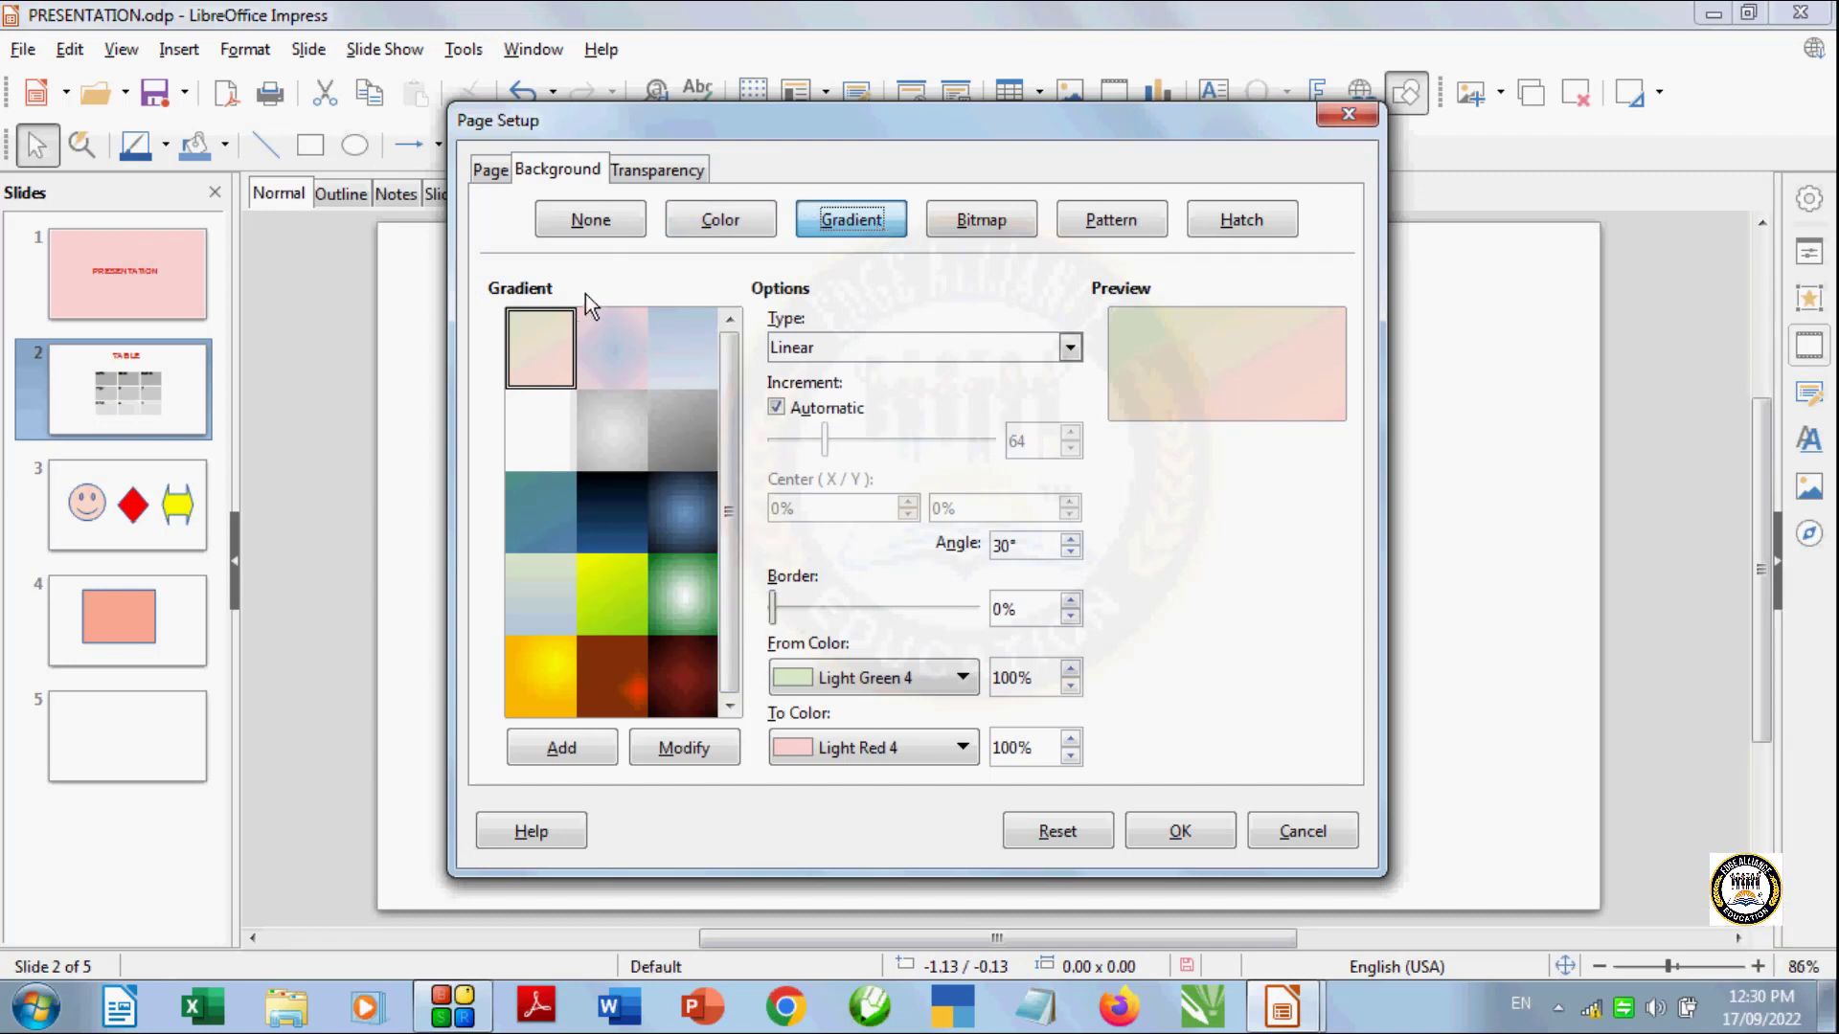
{"action": "left_click", "coordinate": [680, 607]}
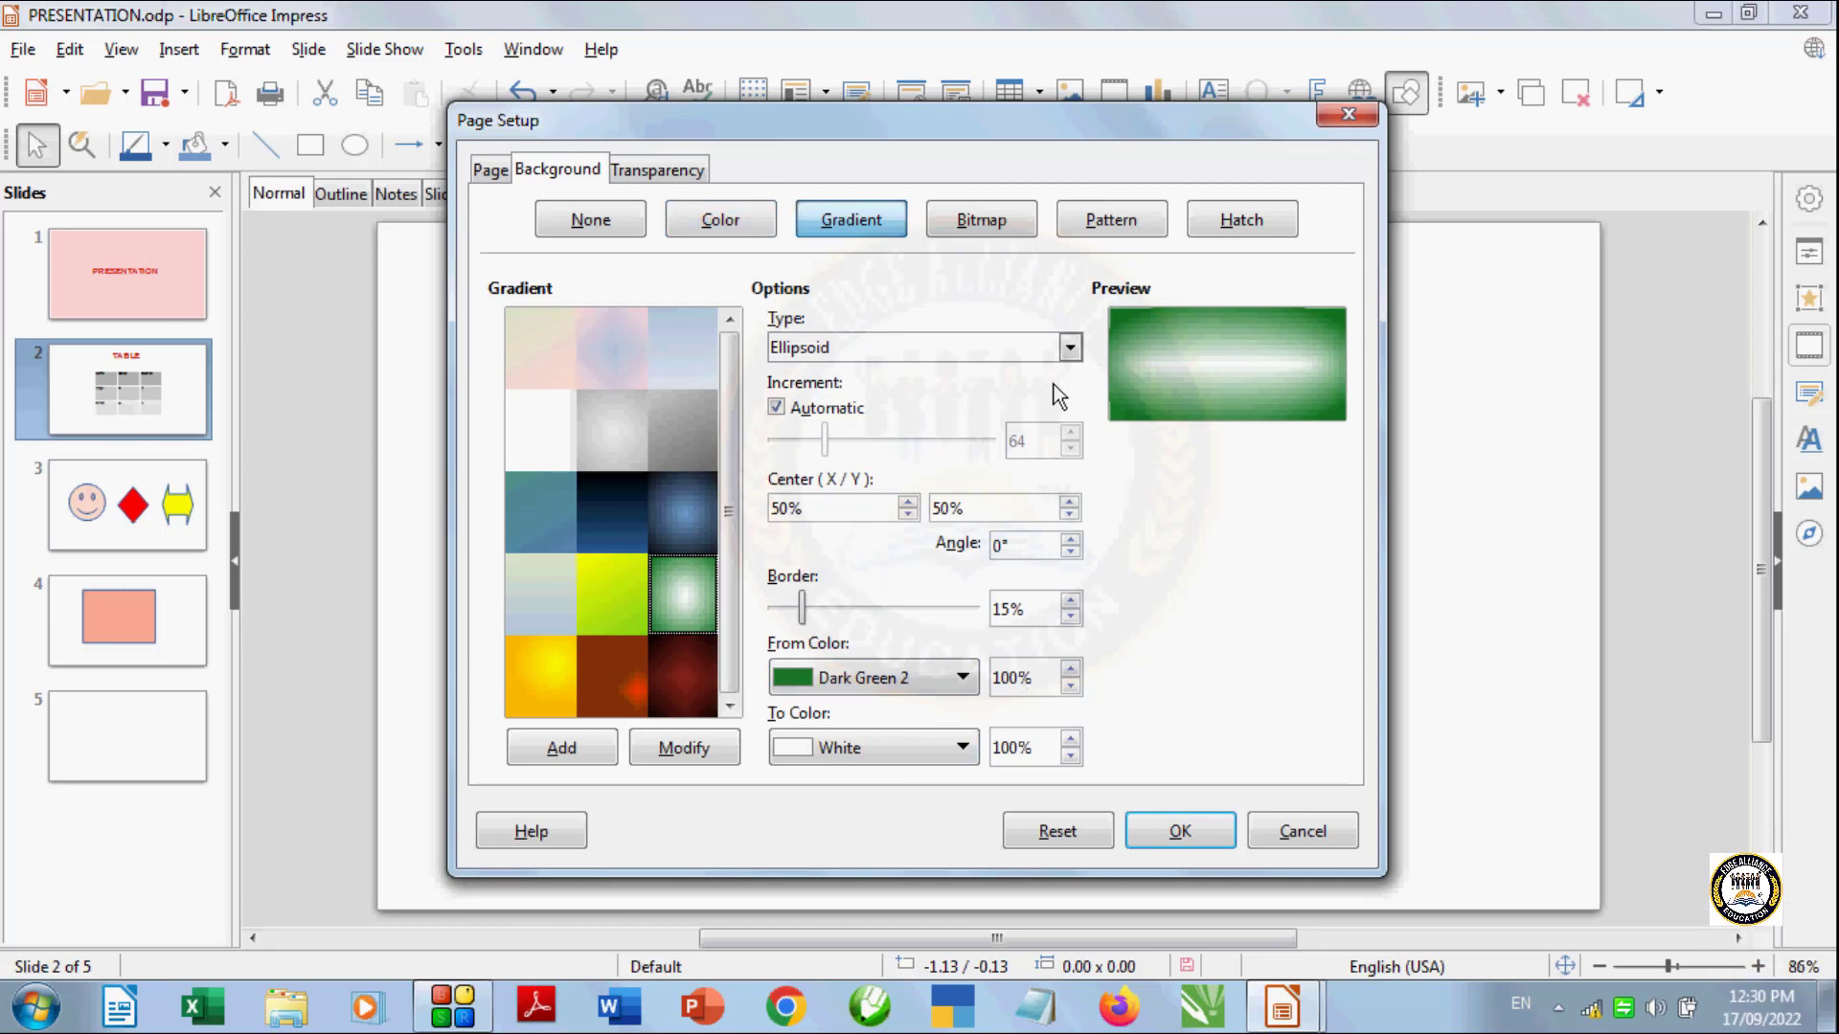
Set slide 2's background gradient type to Radial, trying Quadratic for comparison
{"action": "left_click", "coordinate": [1069, 348]}
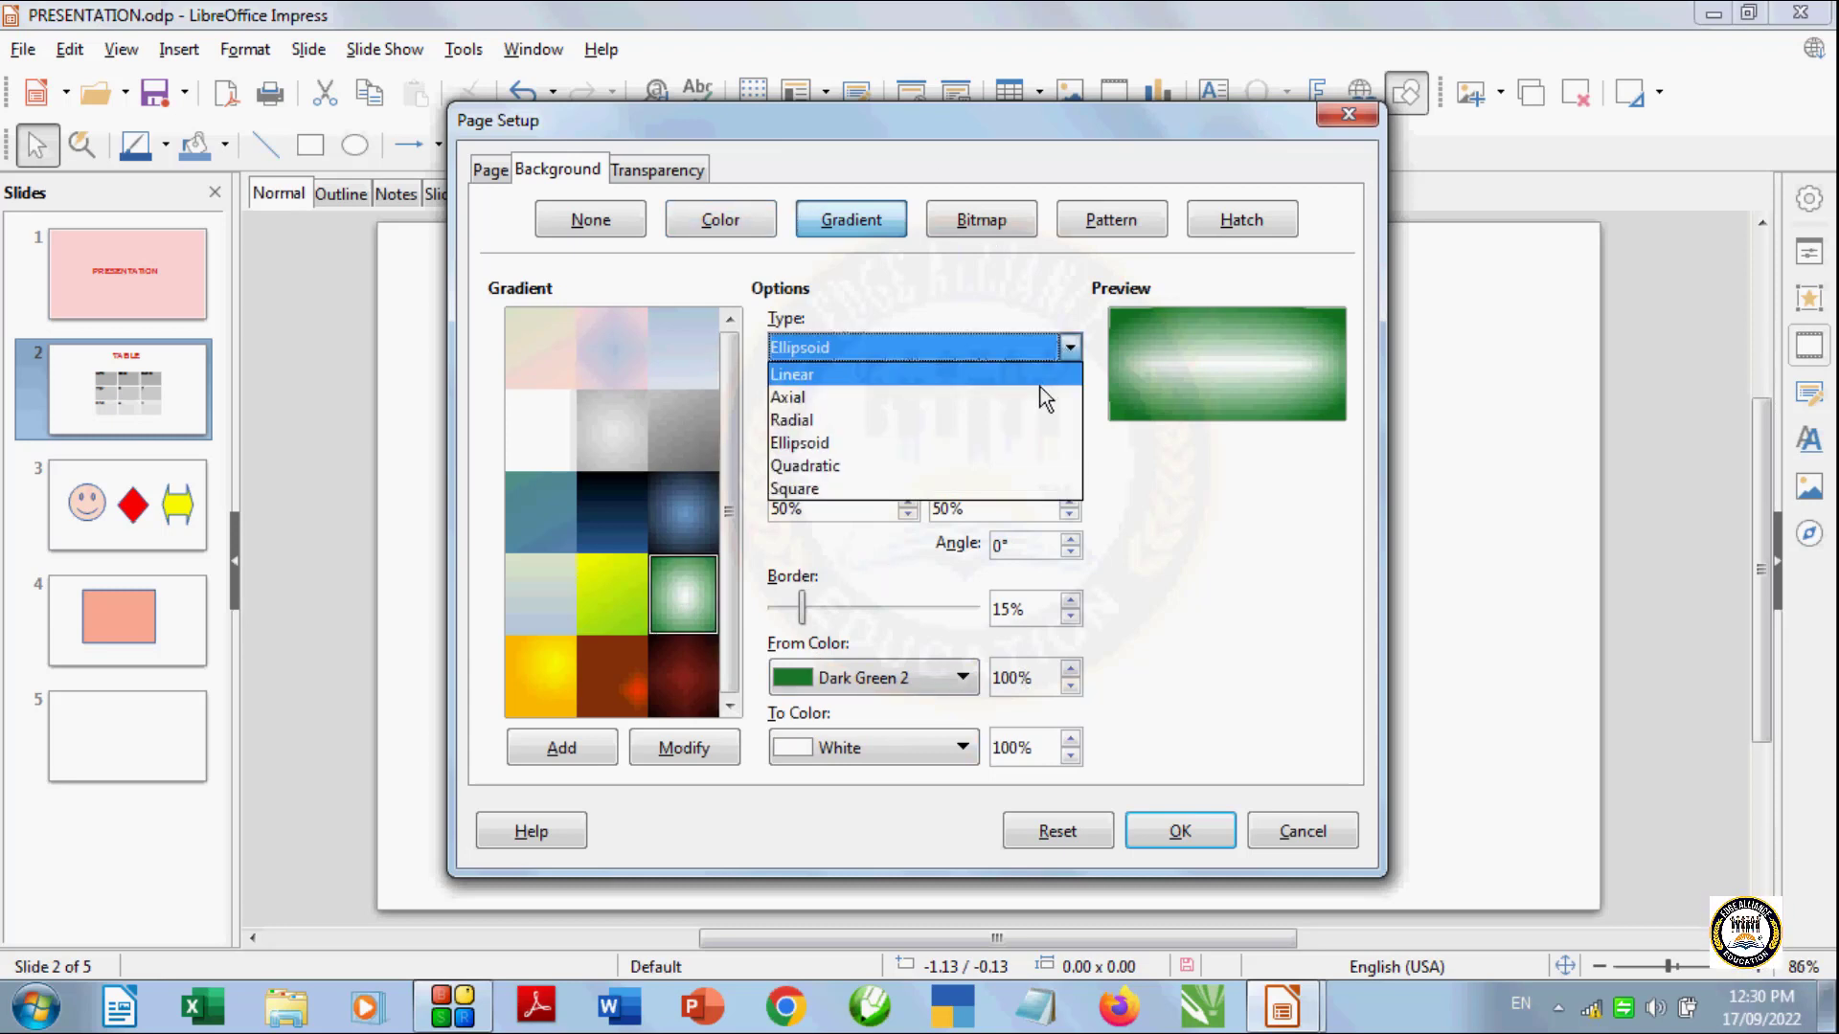
{"action": "left_click", "coordinate": [1037, 420]}
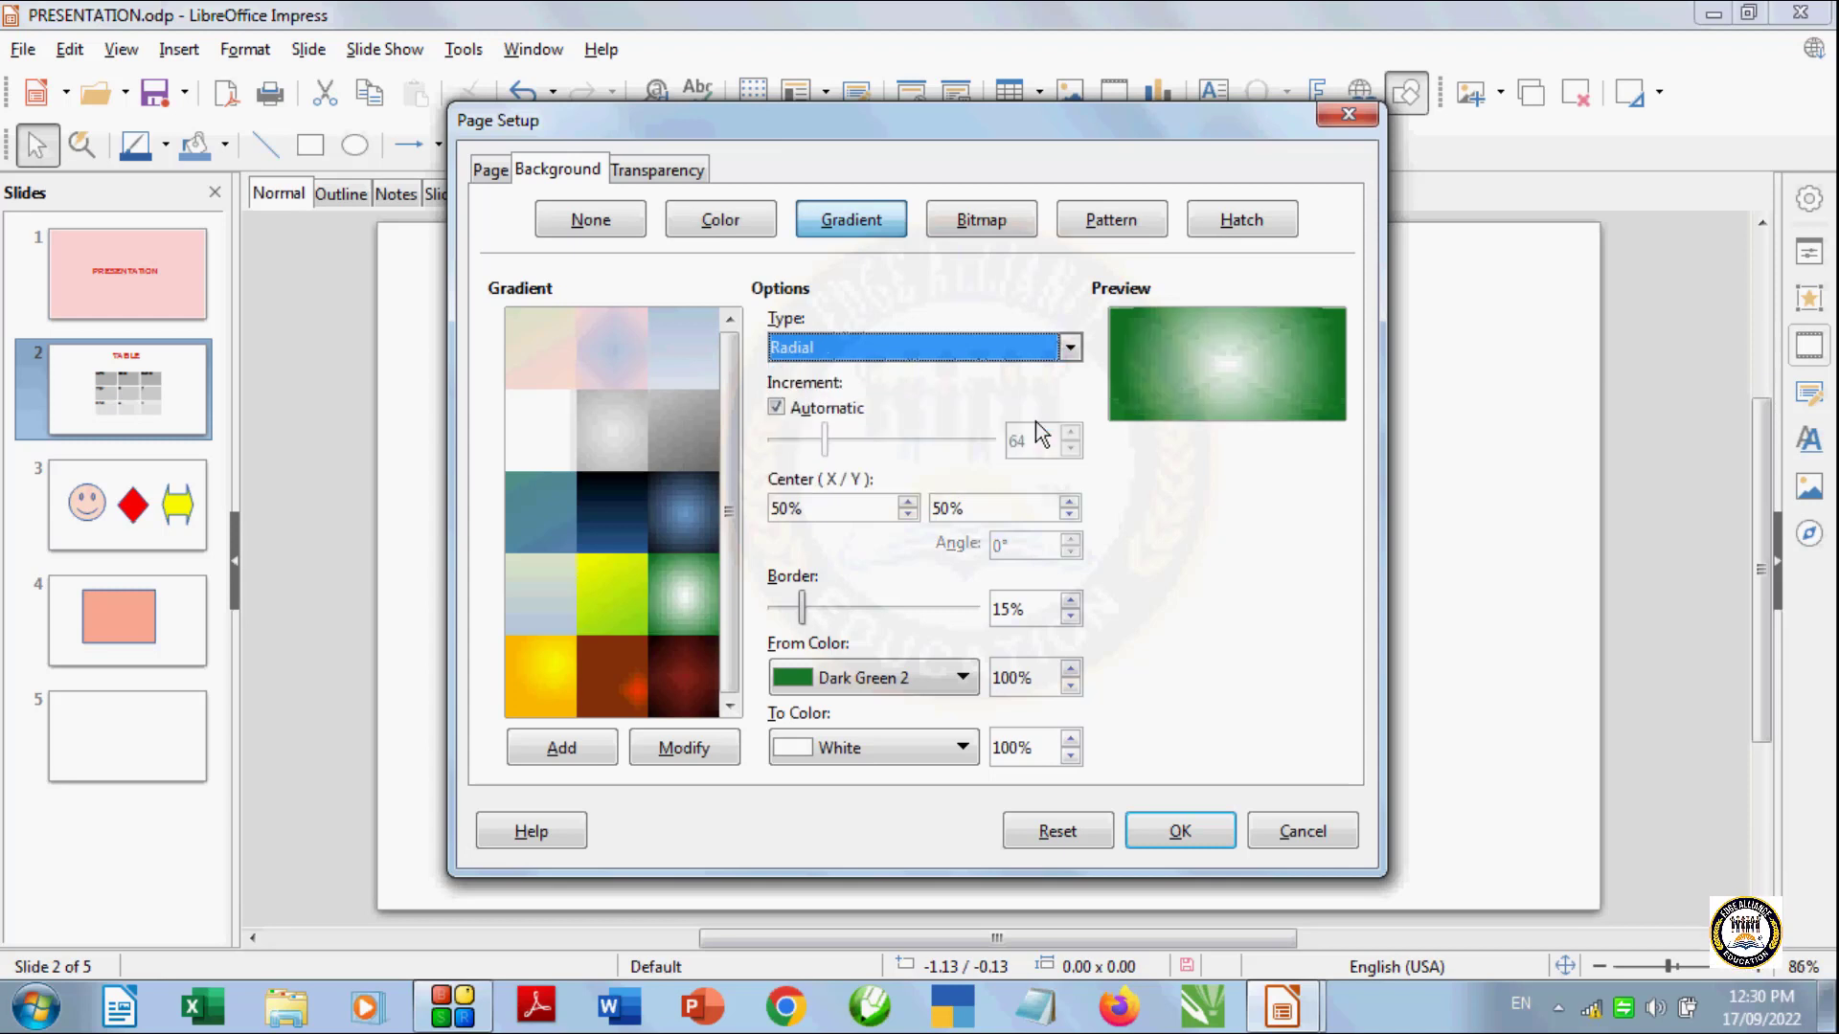
{"action": "left_click", "coordinate": [1069, 348]}
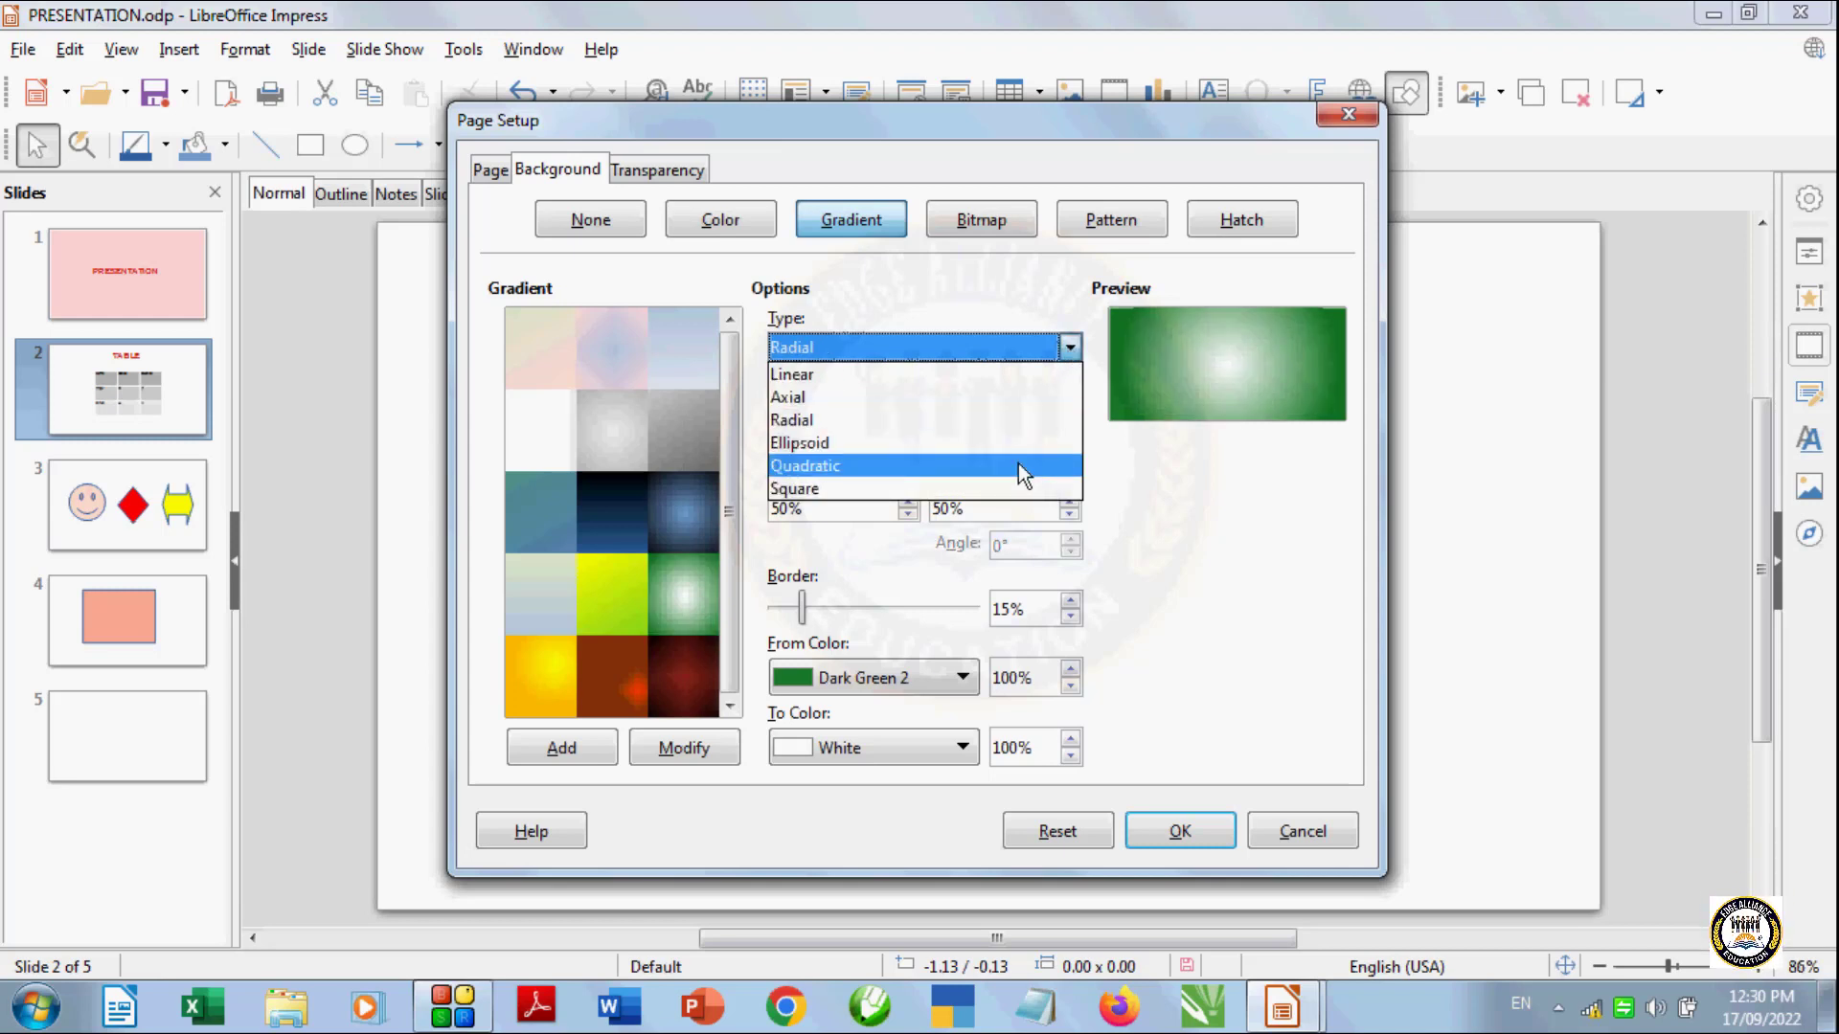
{"action": "left_click", "coordinate": [1019, 462]}
{"action": "left_click", "coordinate": [1069, 348]}
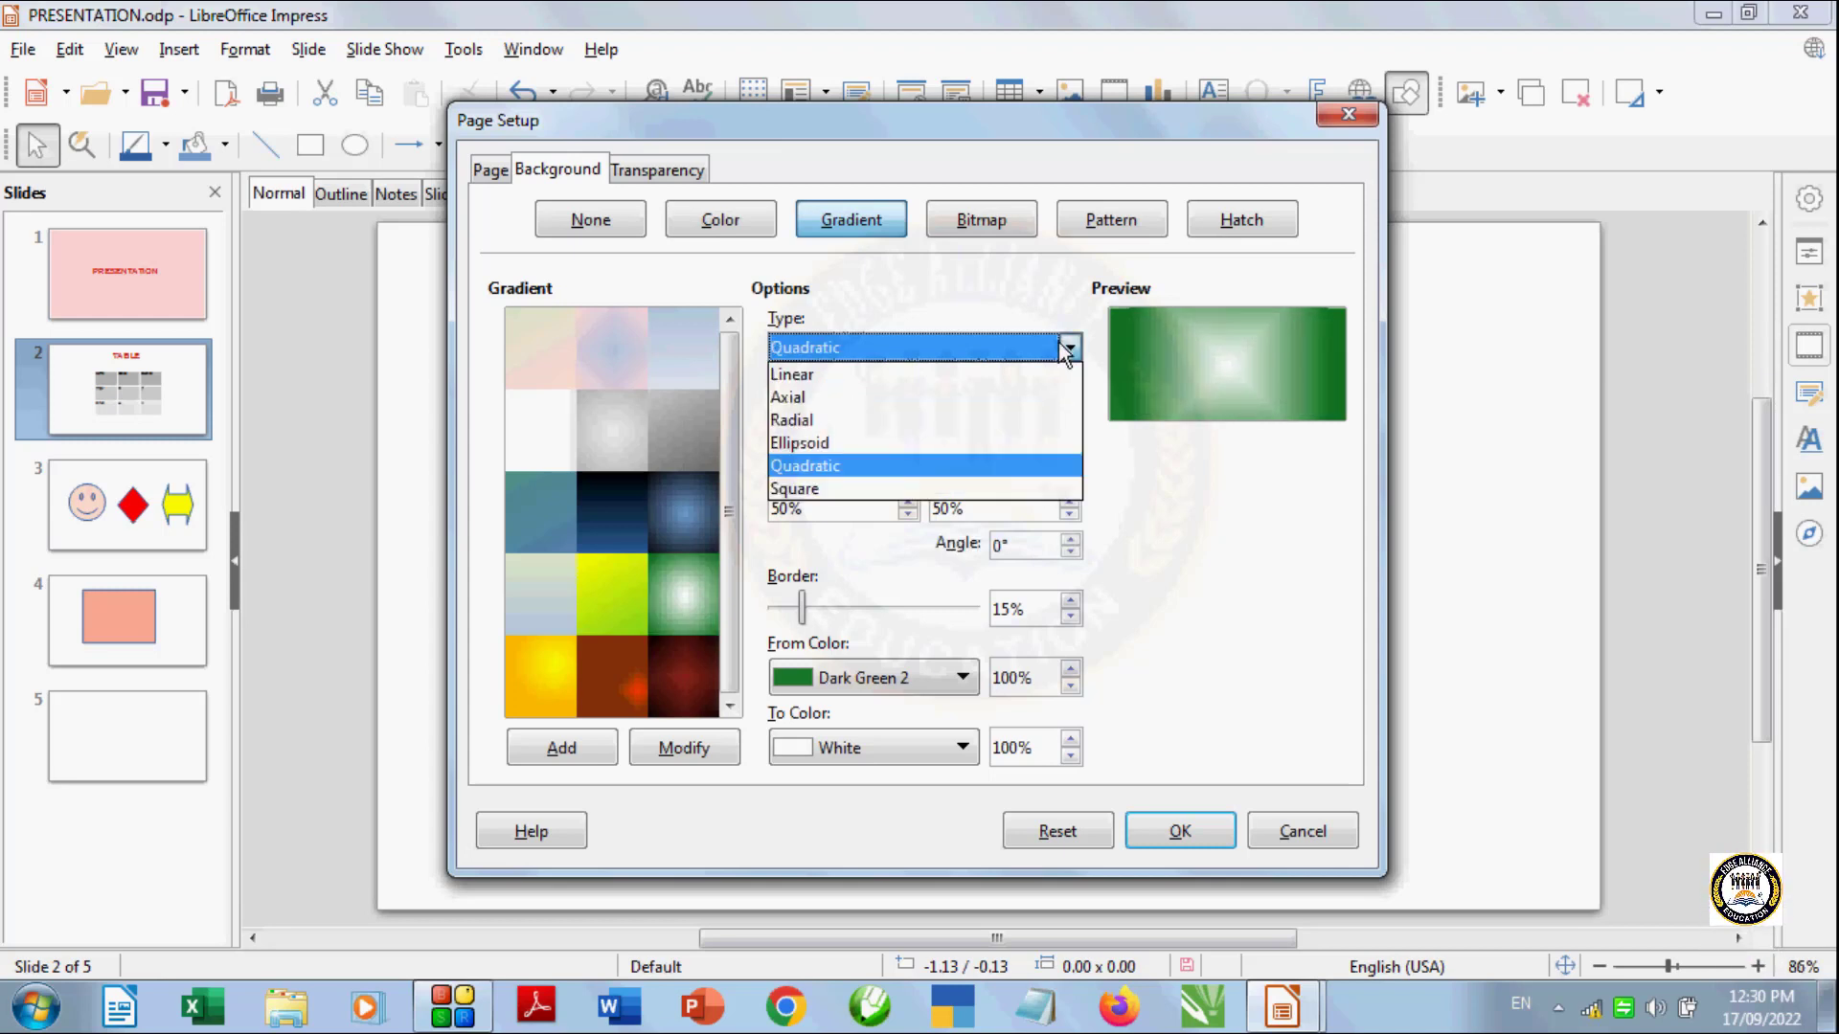
{"action": "left_click", "coordinate": [1039, 416]}
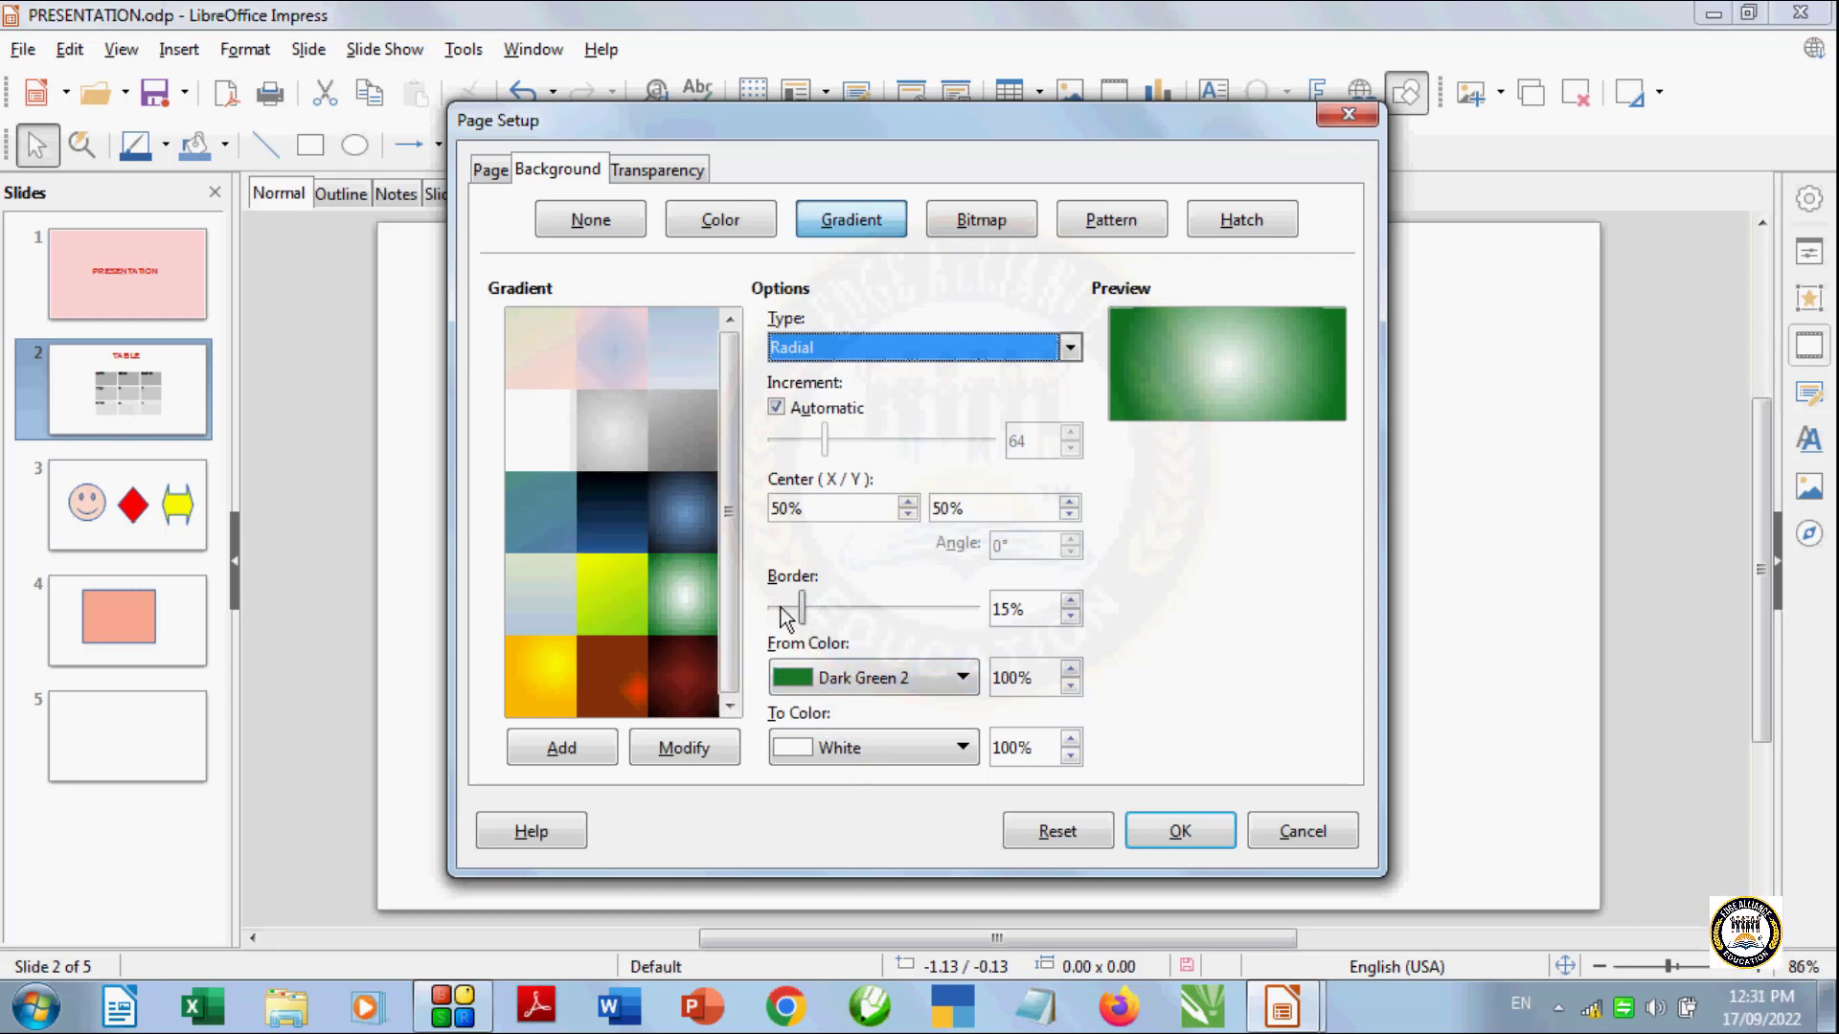
Color slide 2's gradient from yellow #FFFF00 to Dark Blue 1 and apply the background
{"action": "left_click", "coordinate": [966, 677]}
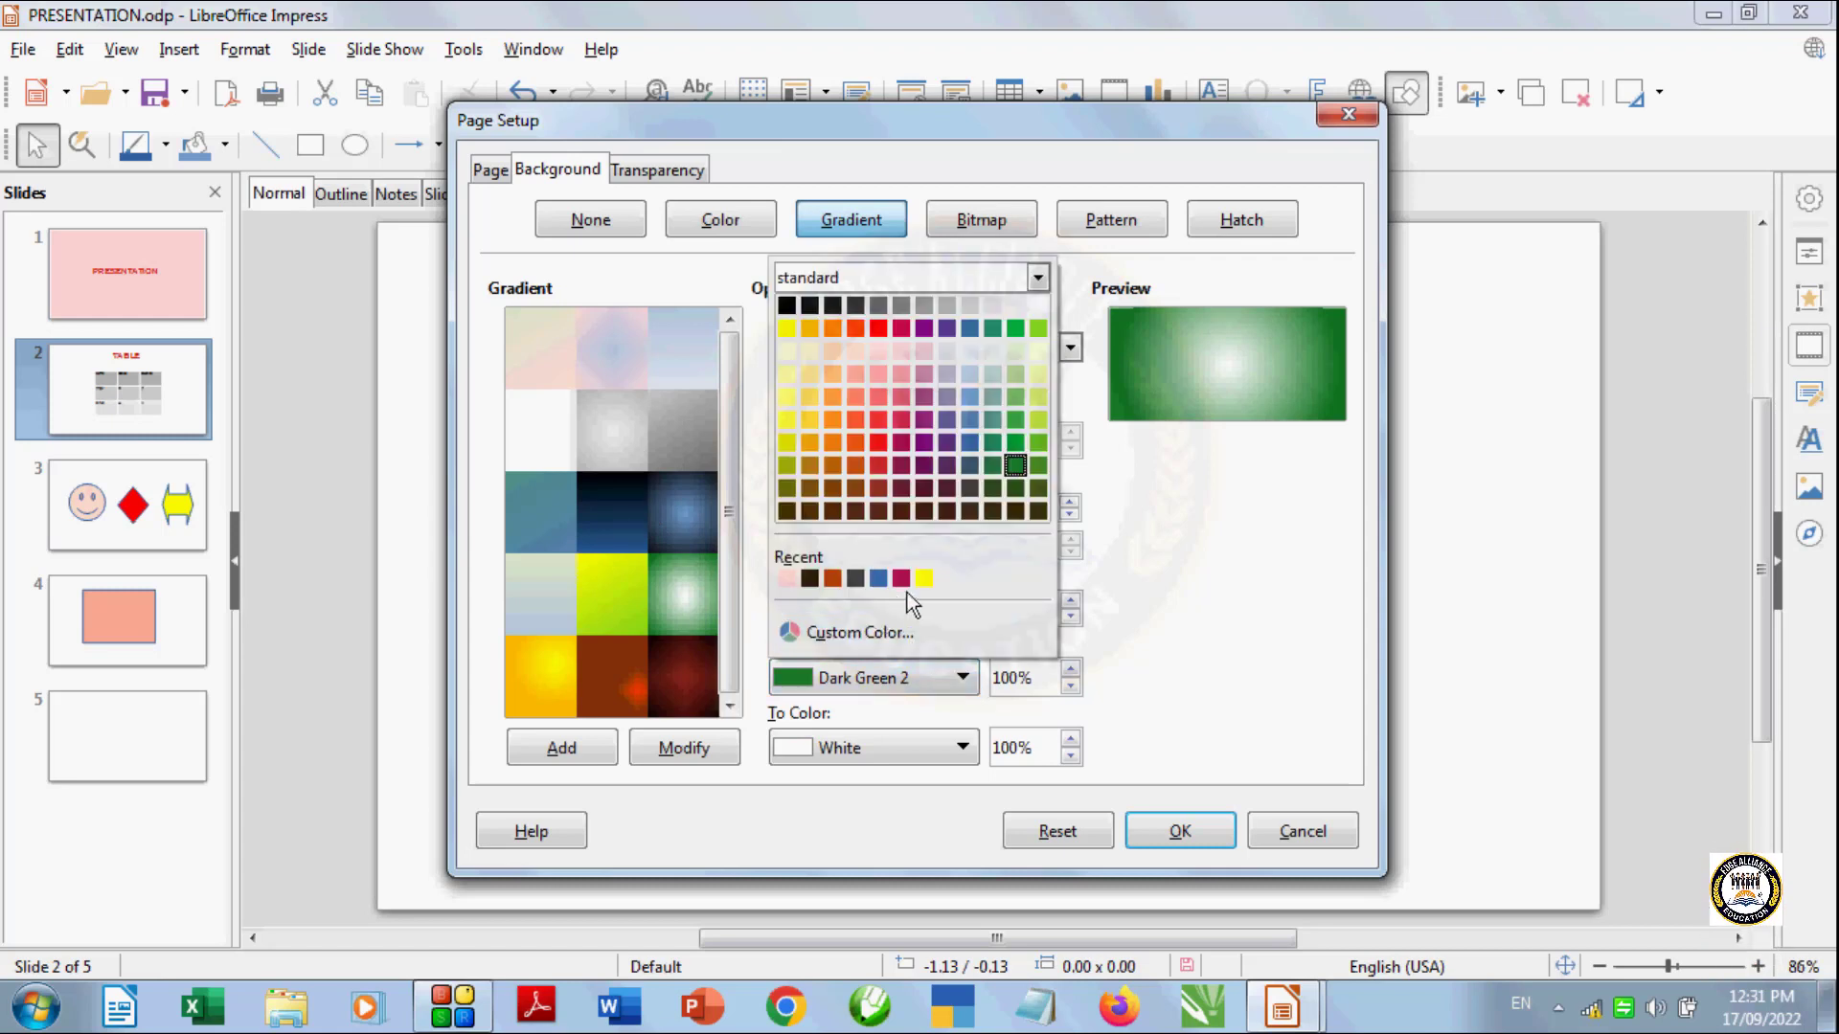
{"action": "left_click", "coordinate": [922, 579]}
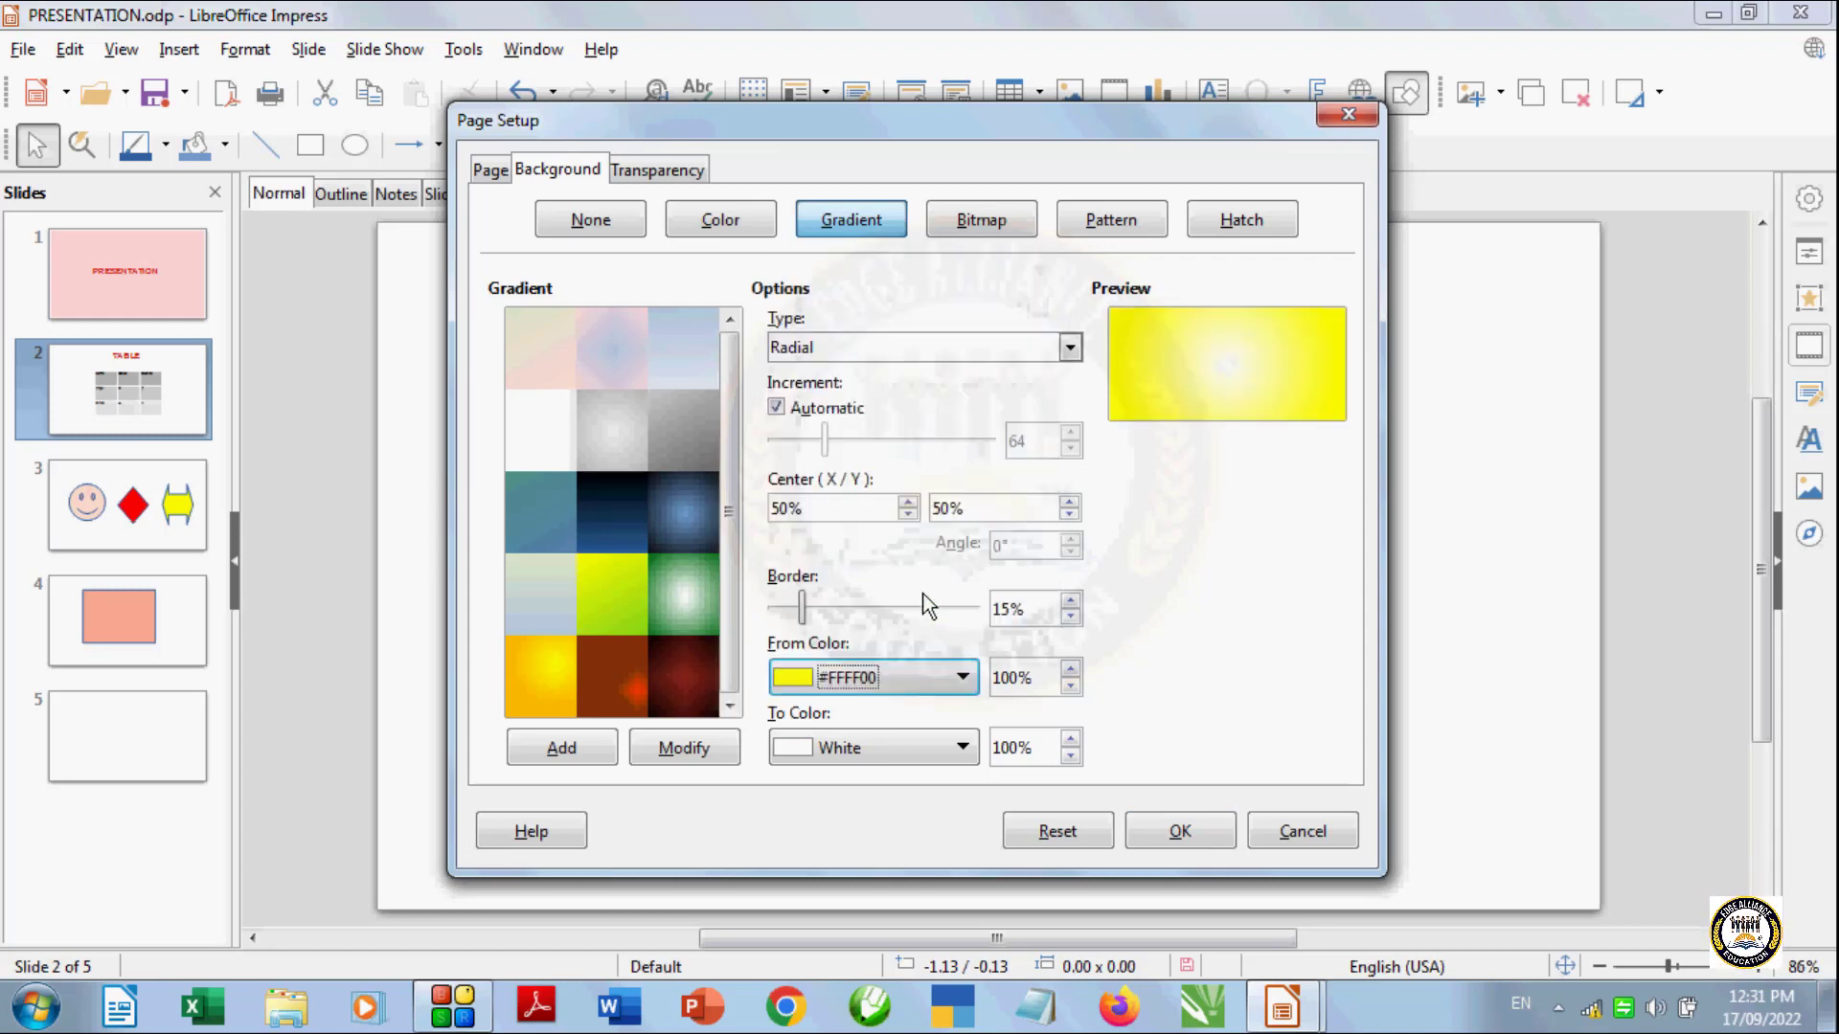
{"action": "left_click", "coordinate": [965, 747]}
{"action": "left_click", "coordinate": [877, 648]}
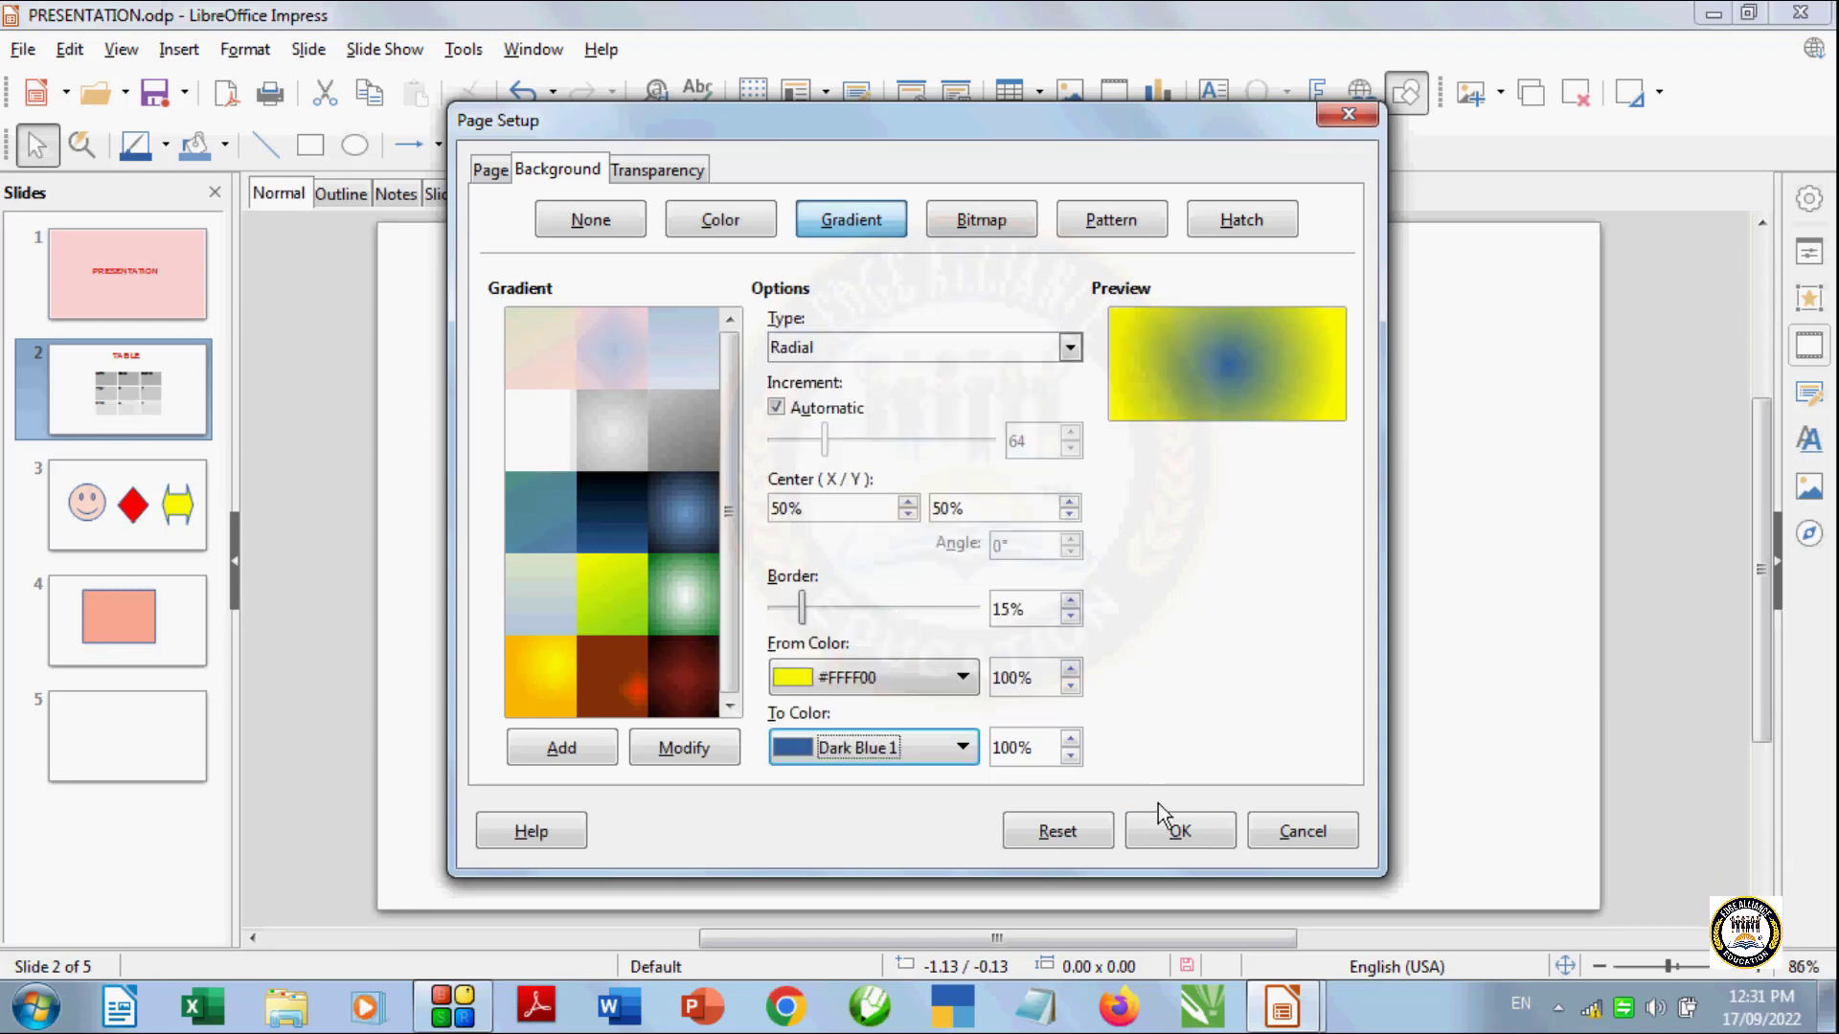
{"action": "left_click", "coordinate": [1178, 834]}
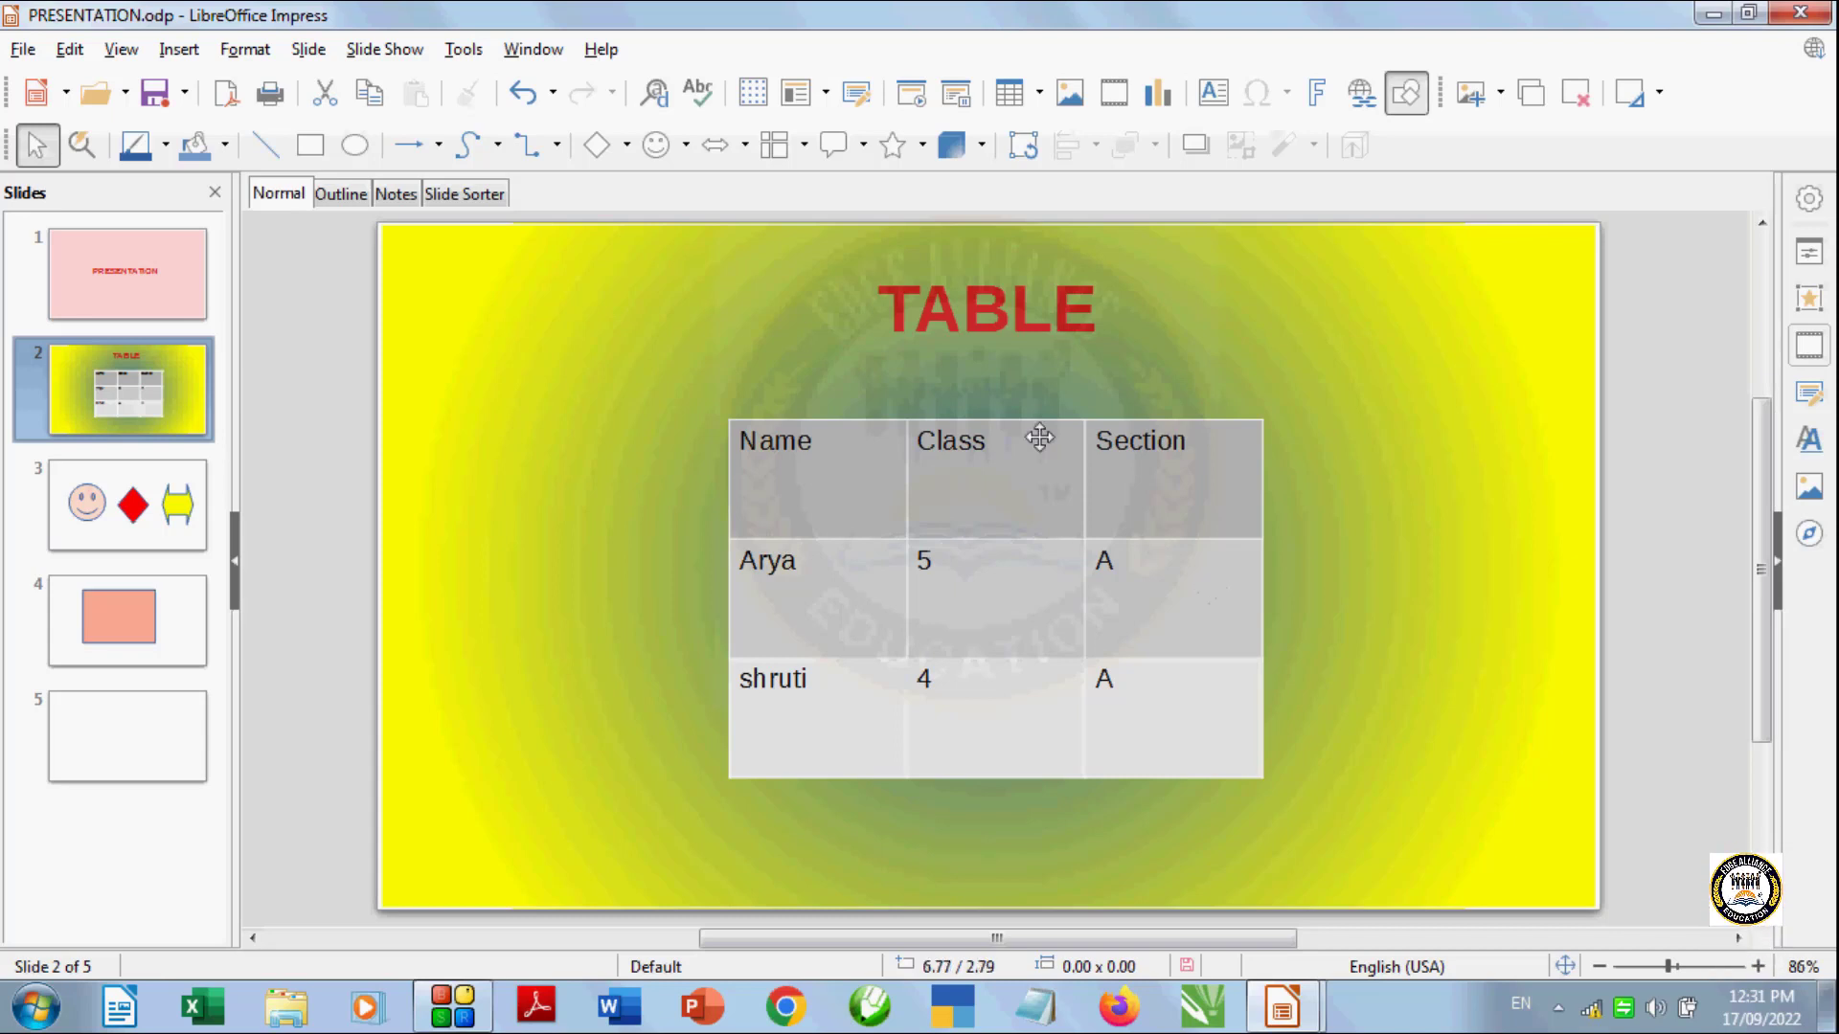
Apply the white and blue graph-paper bitmap as slide 3's background, previewing the green grass and blue sky bitmaps along the way
{"action": "left_click", "coordinate": [169, 539]}
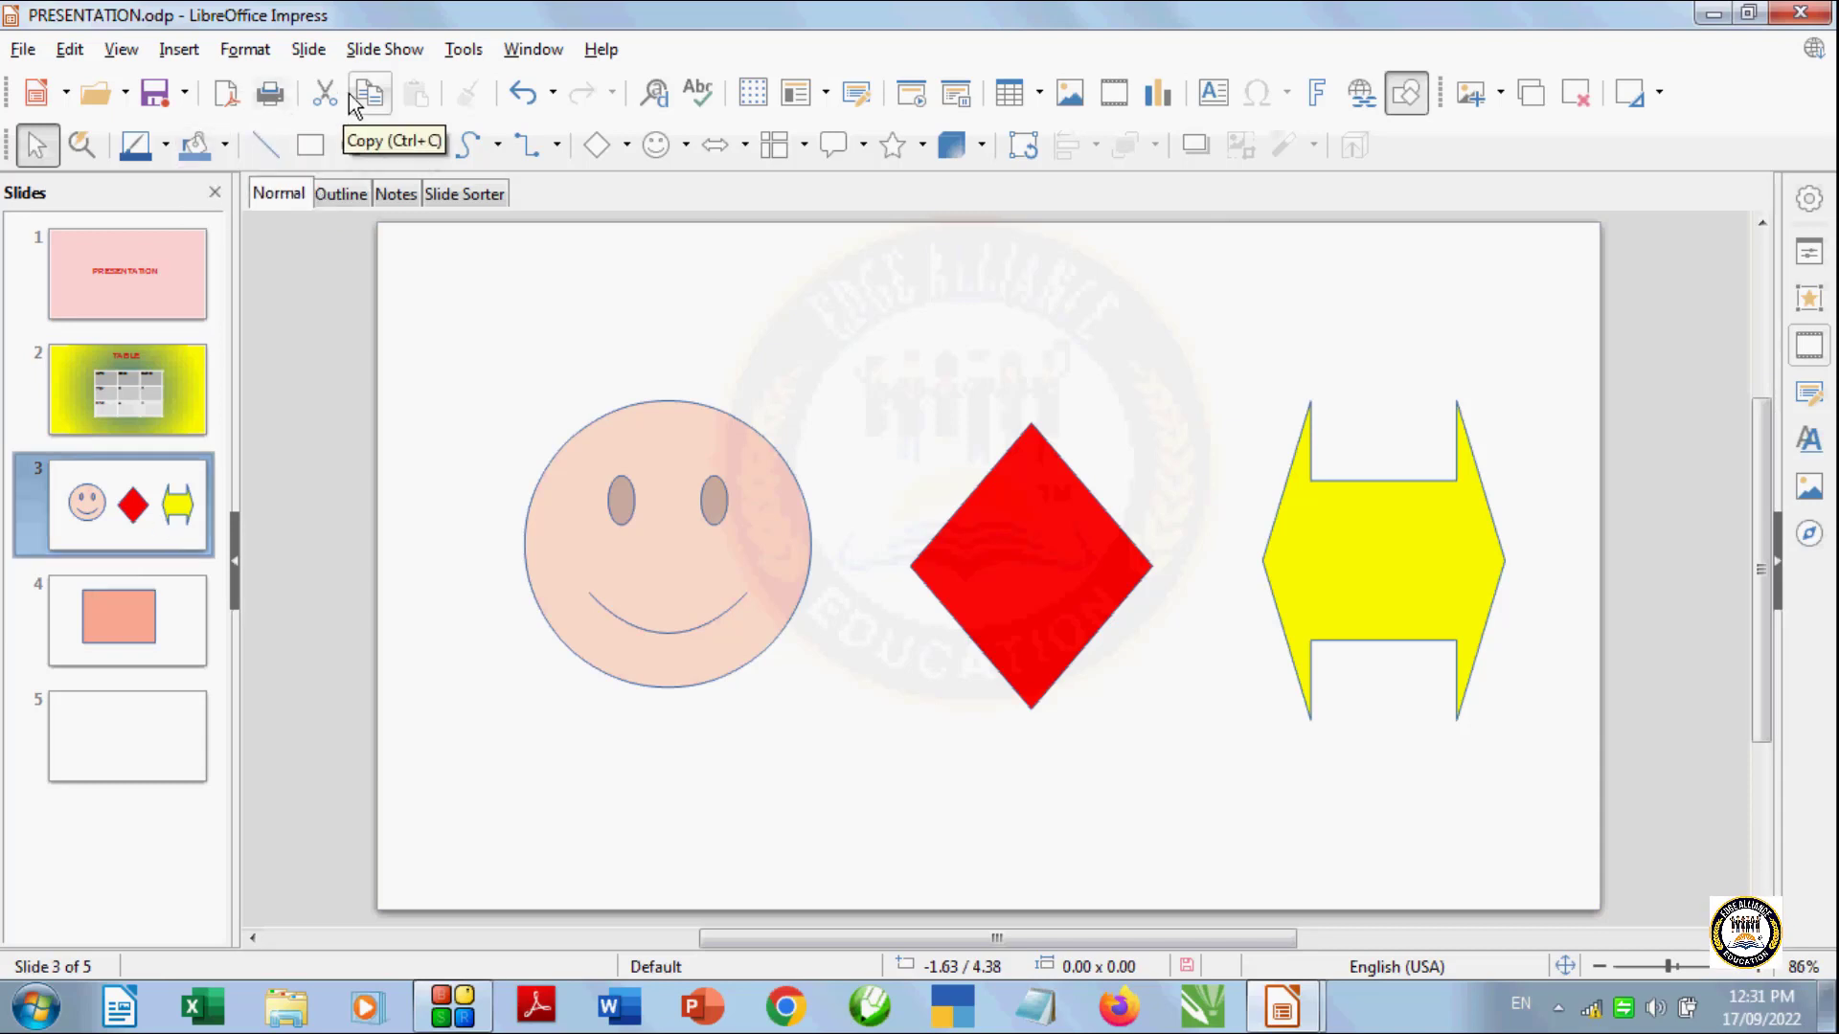
{"action": "left_click", "coordinate": [309, 50]}
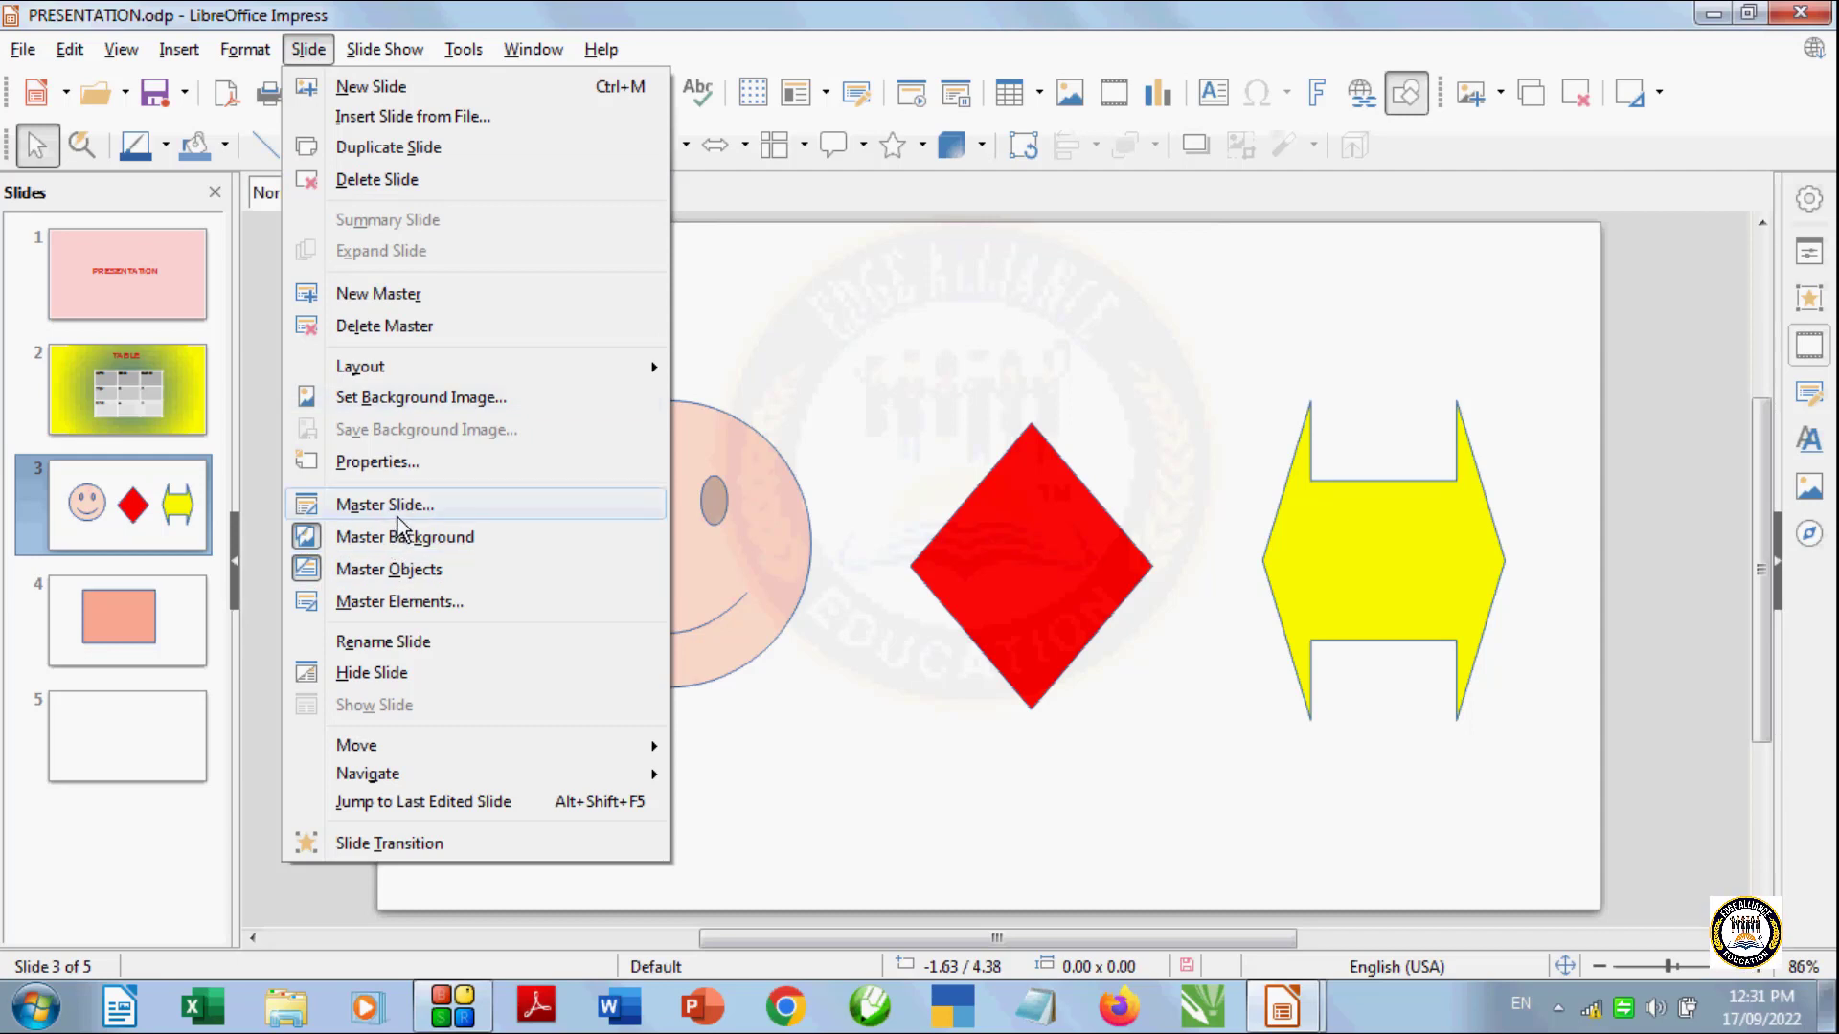
{"action": "left_click", "coordinate": [416, 466]}
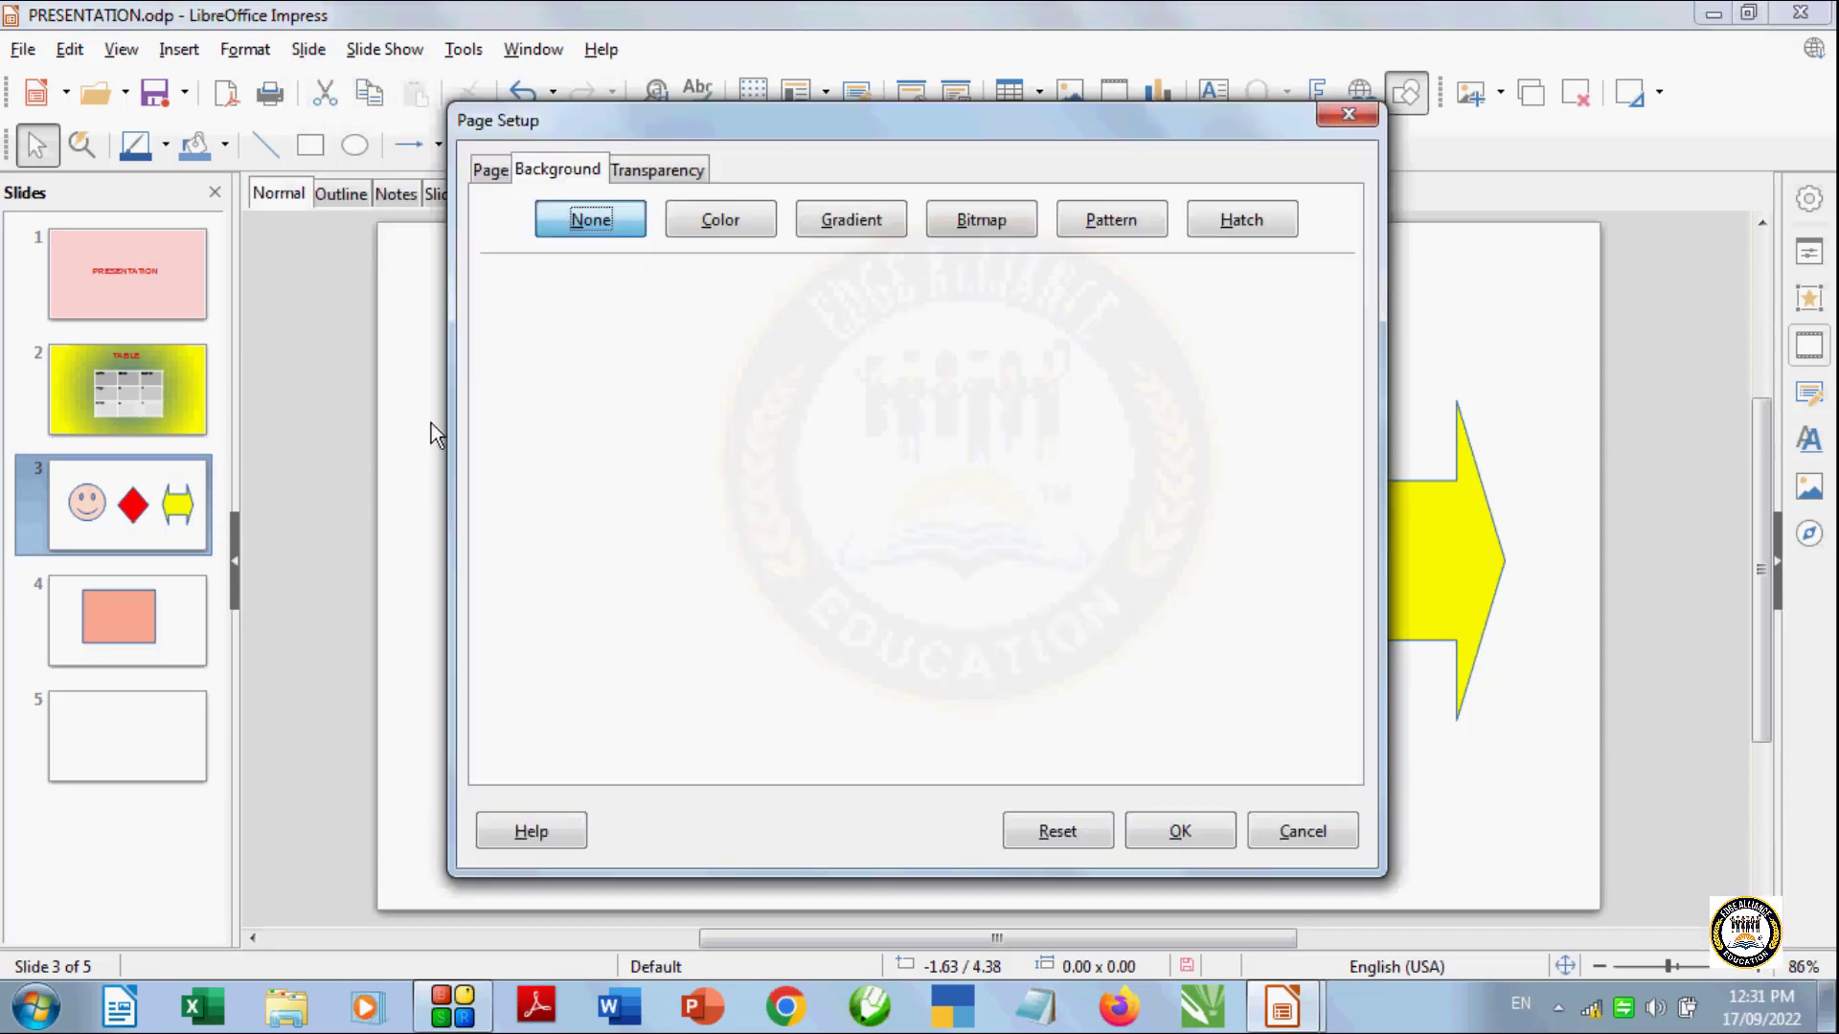
{"action": "left_click", "coordinate": [970, 223]}
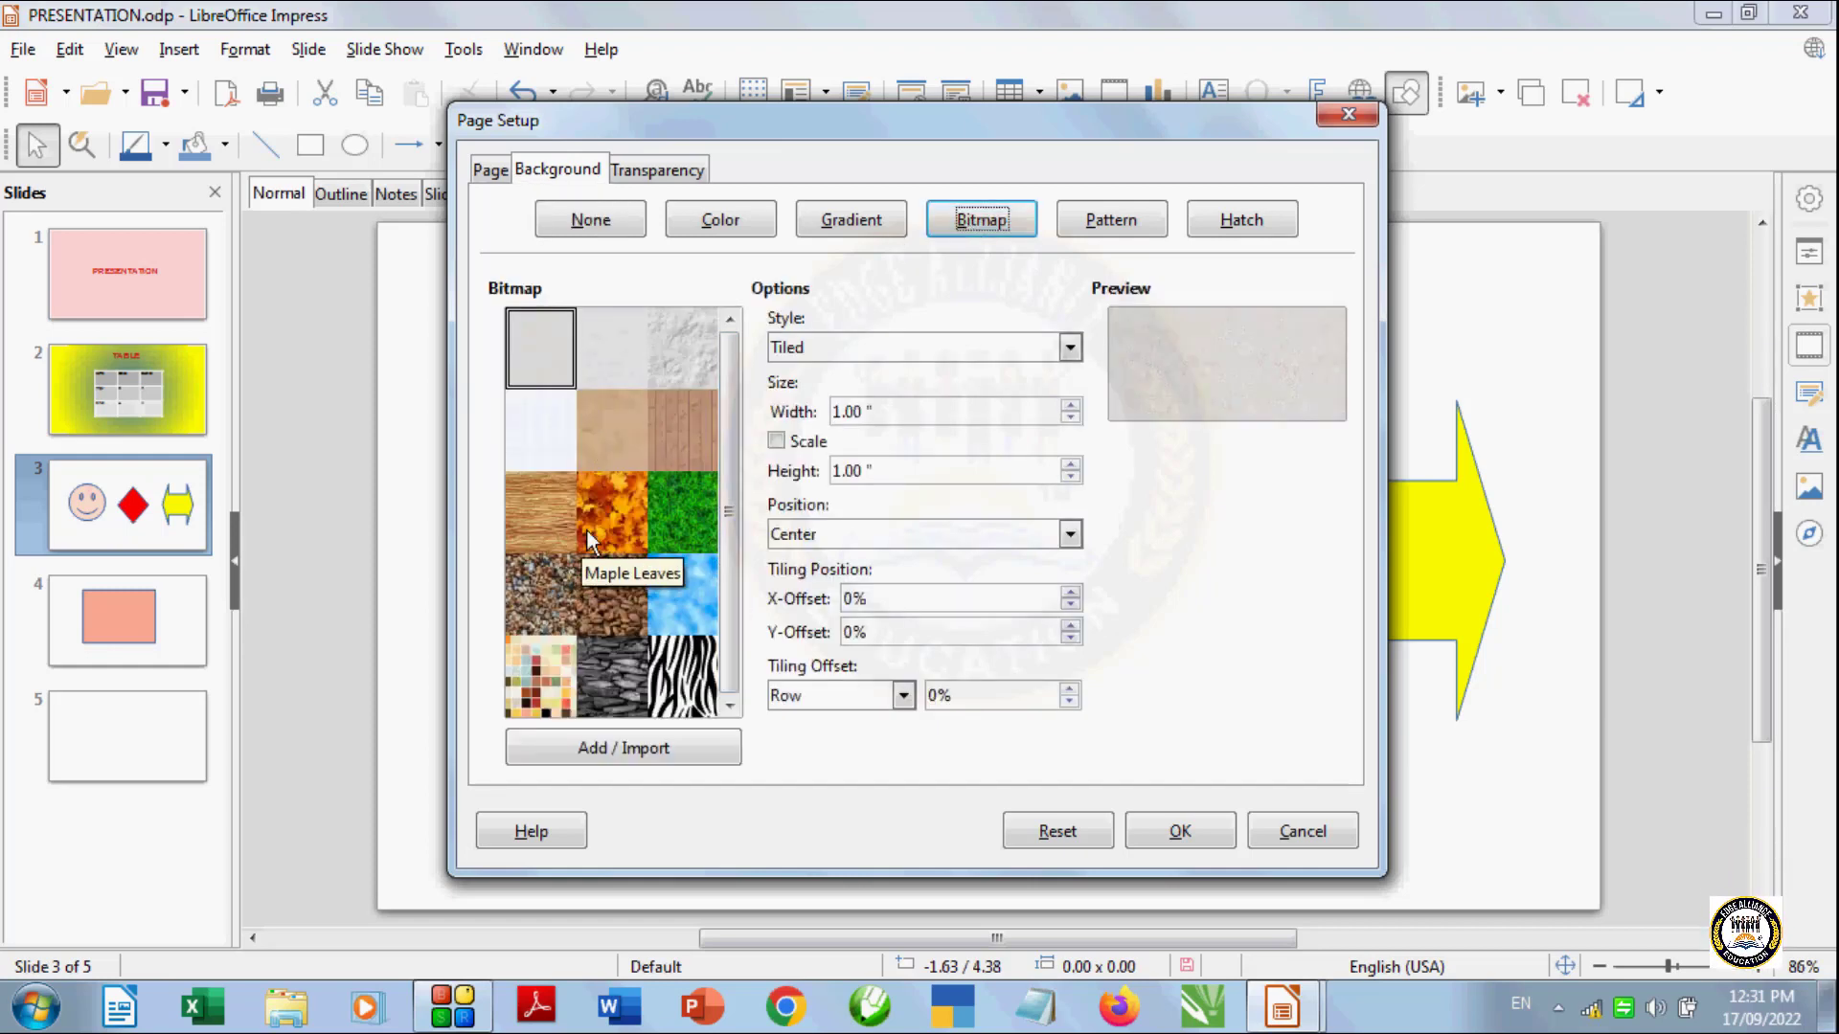
{"action": "left_click", "coordinate": [527, 433]}
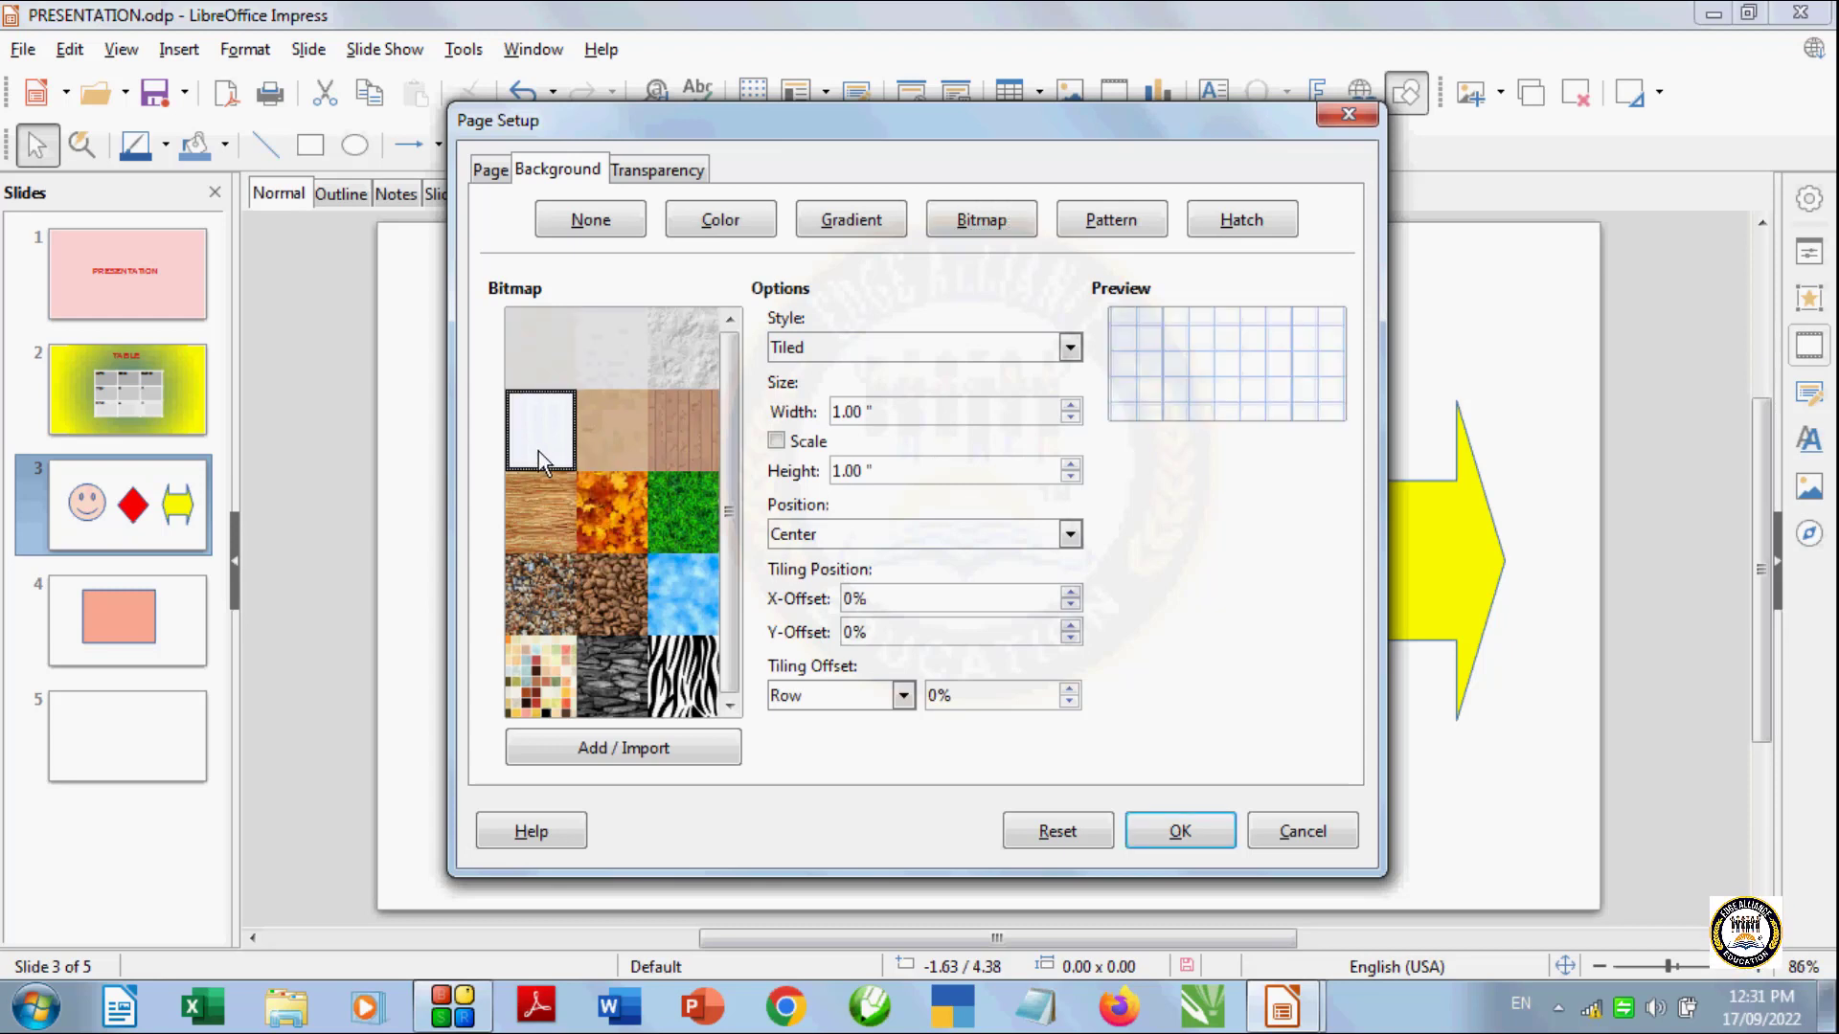
{"action": "left_click", "coordinate": [692, 544]}
{"action": "left_click", "coordinate": [696, 620]}
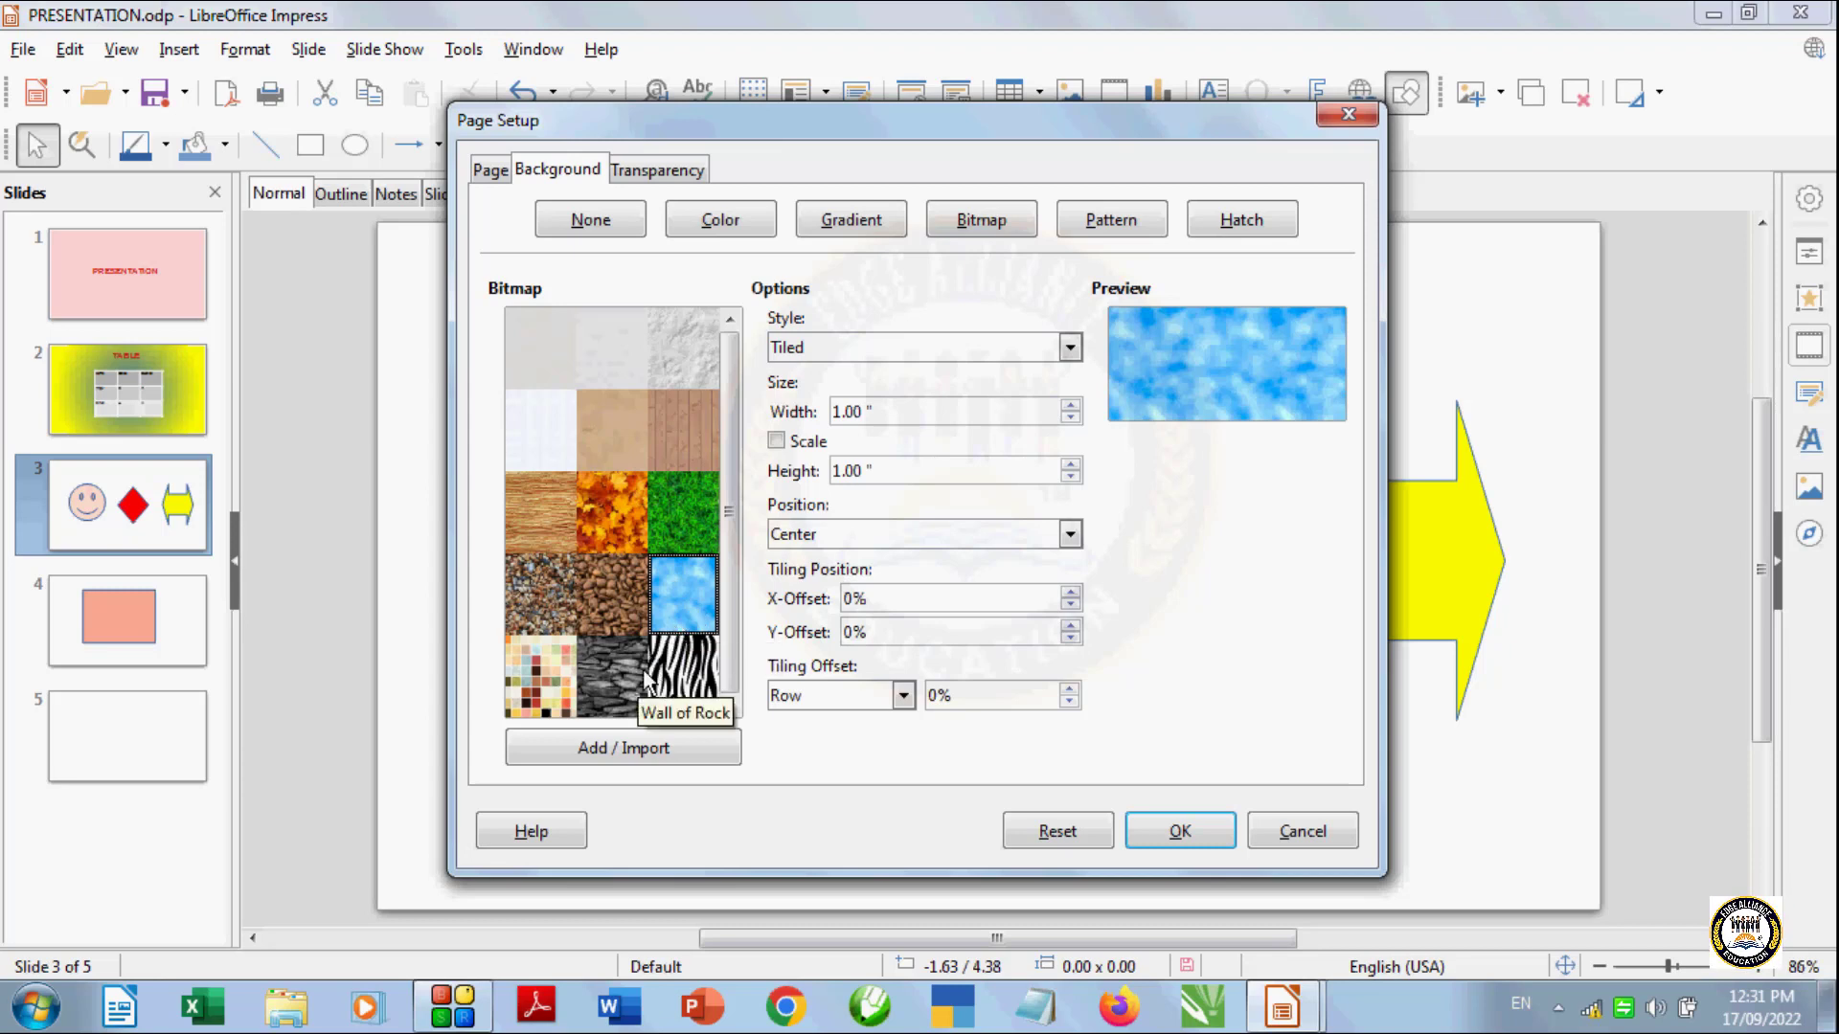
{"action": "left_click", "coordinate": [536, 462]}
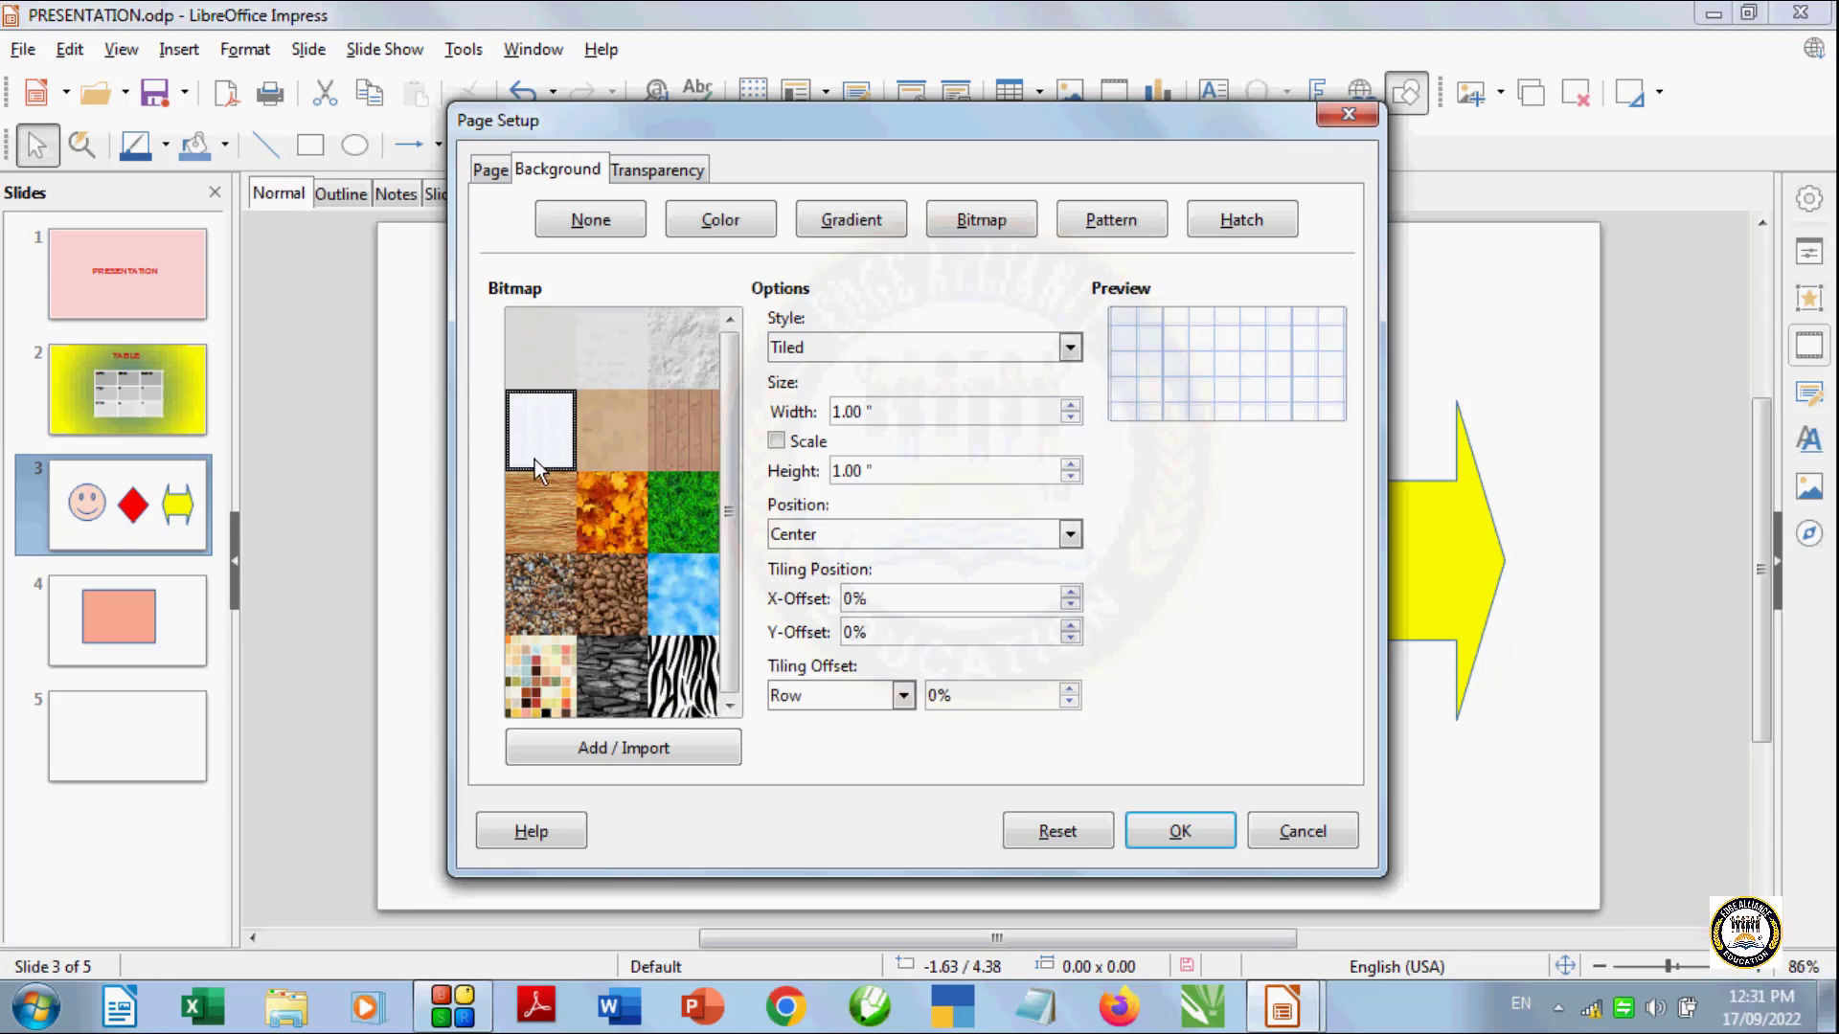
{"action": "left_click", "coordinate": [1176, 829]}
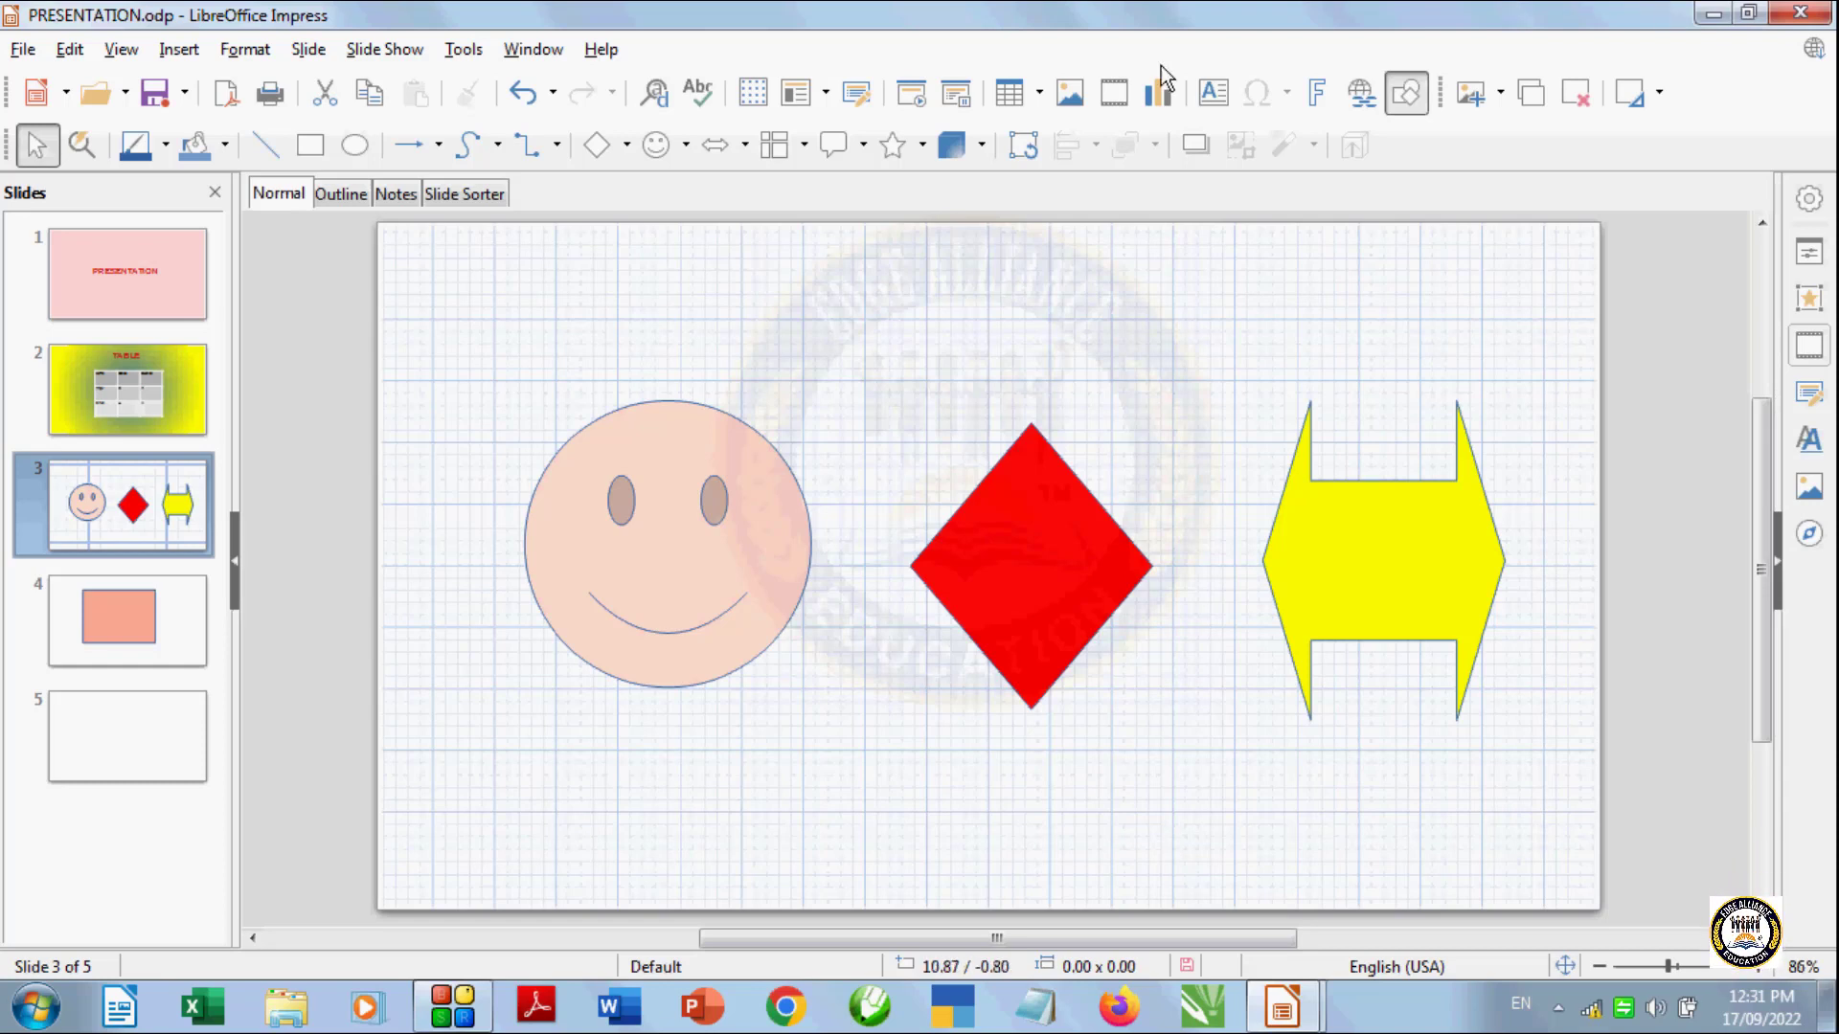
Open slide 4's properties and set its background type to Pattern
{"action": "left_click", "coordinate": [168, 599]}
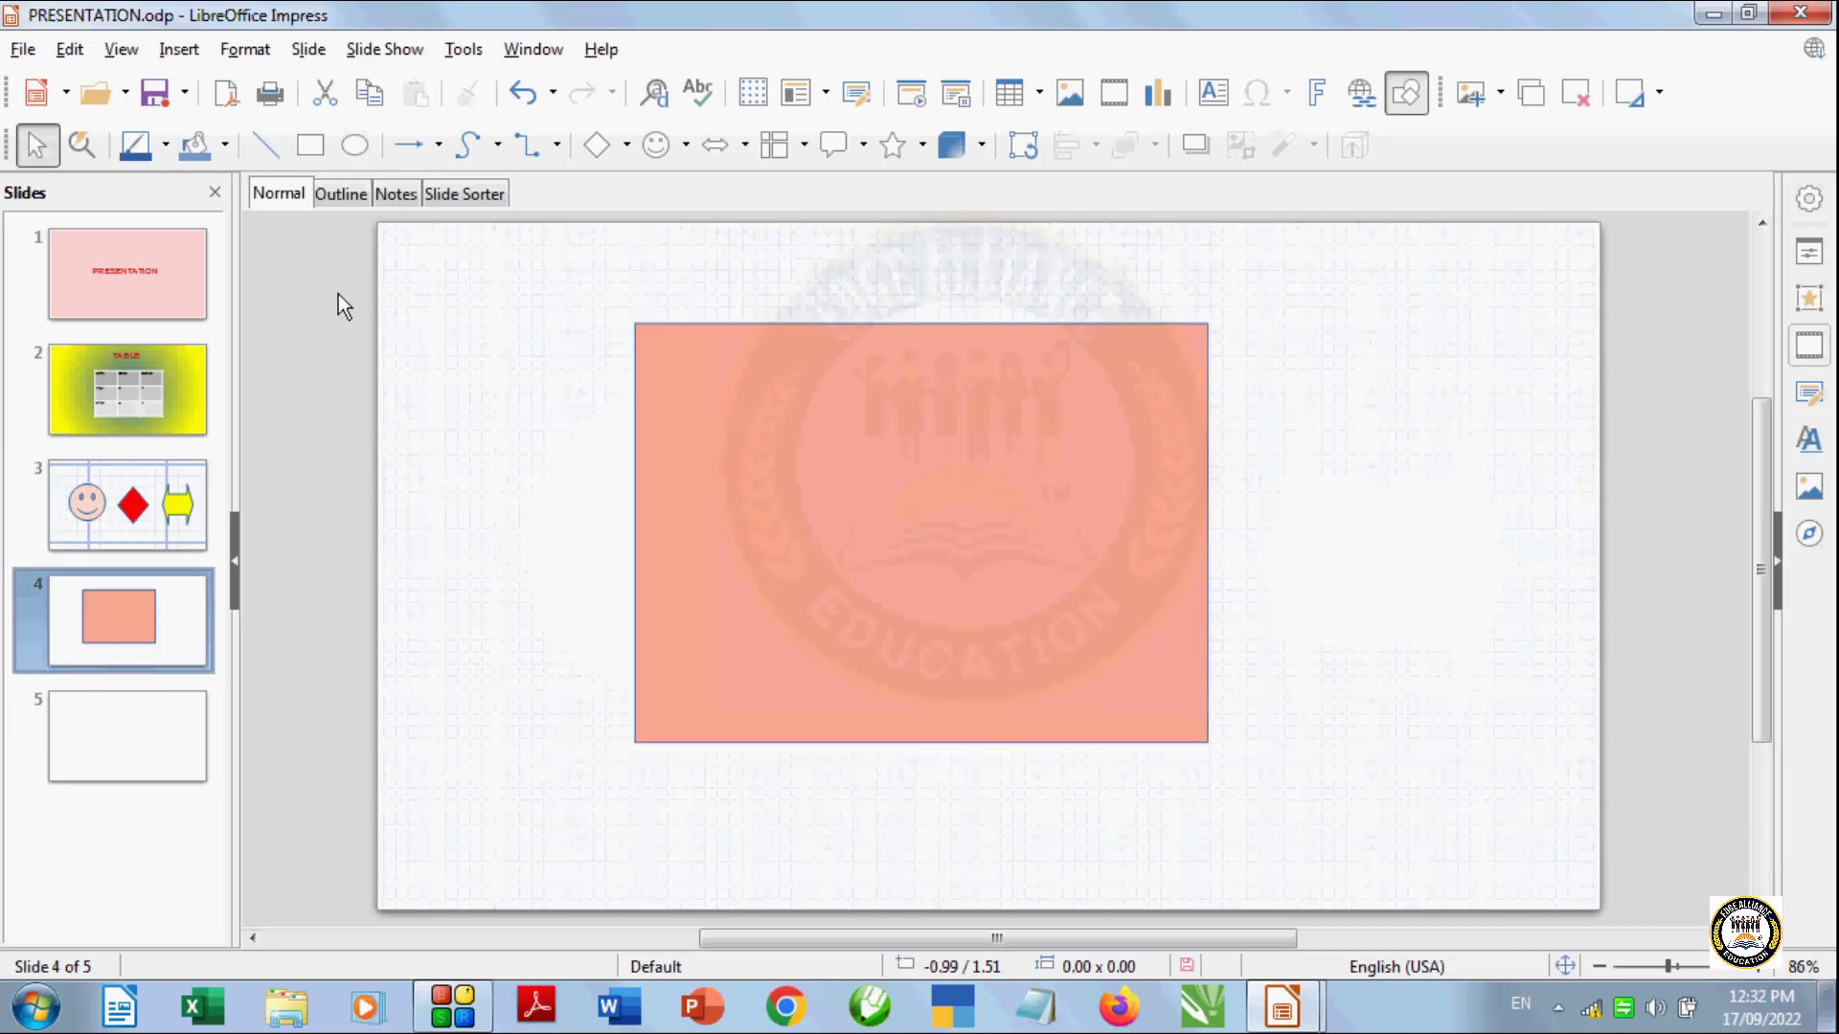
{"action": "left_click", "coordinate": [309, 49]}
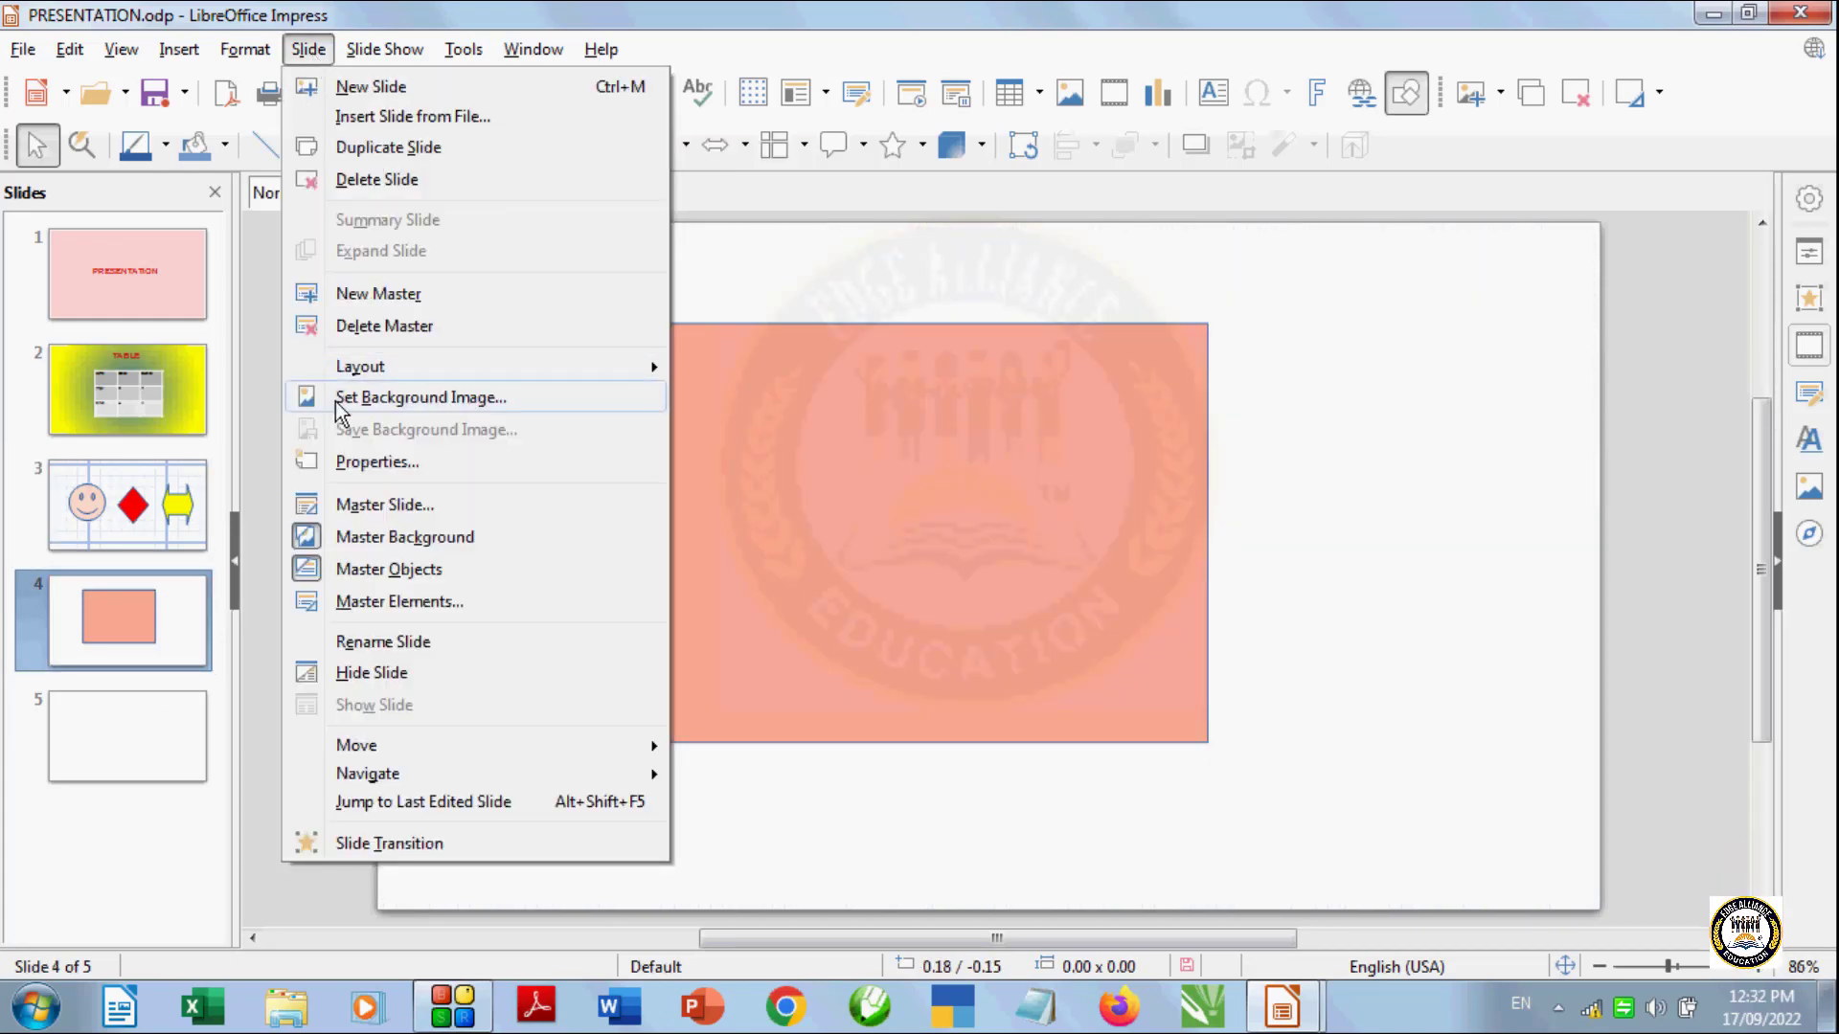
{"action": "left_click", "coordinate": [357, 466]}
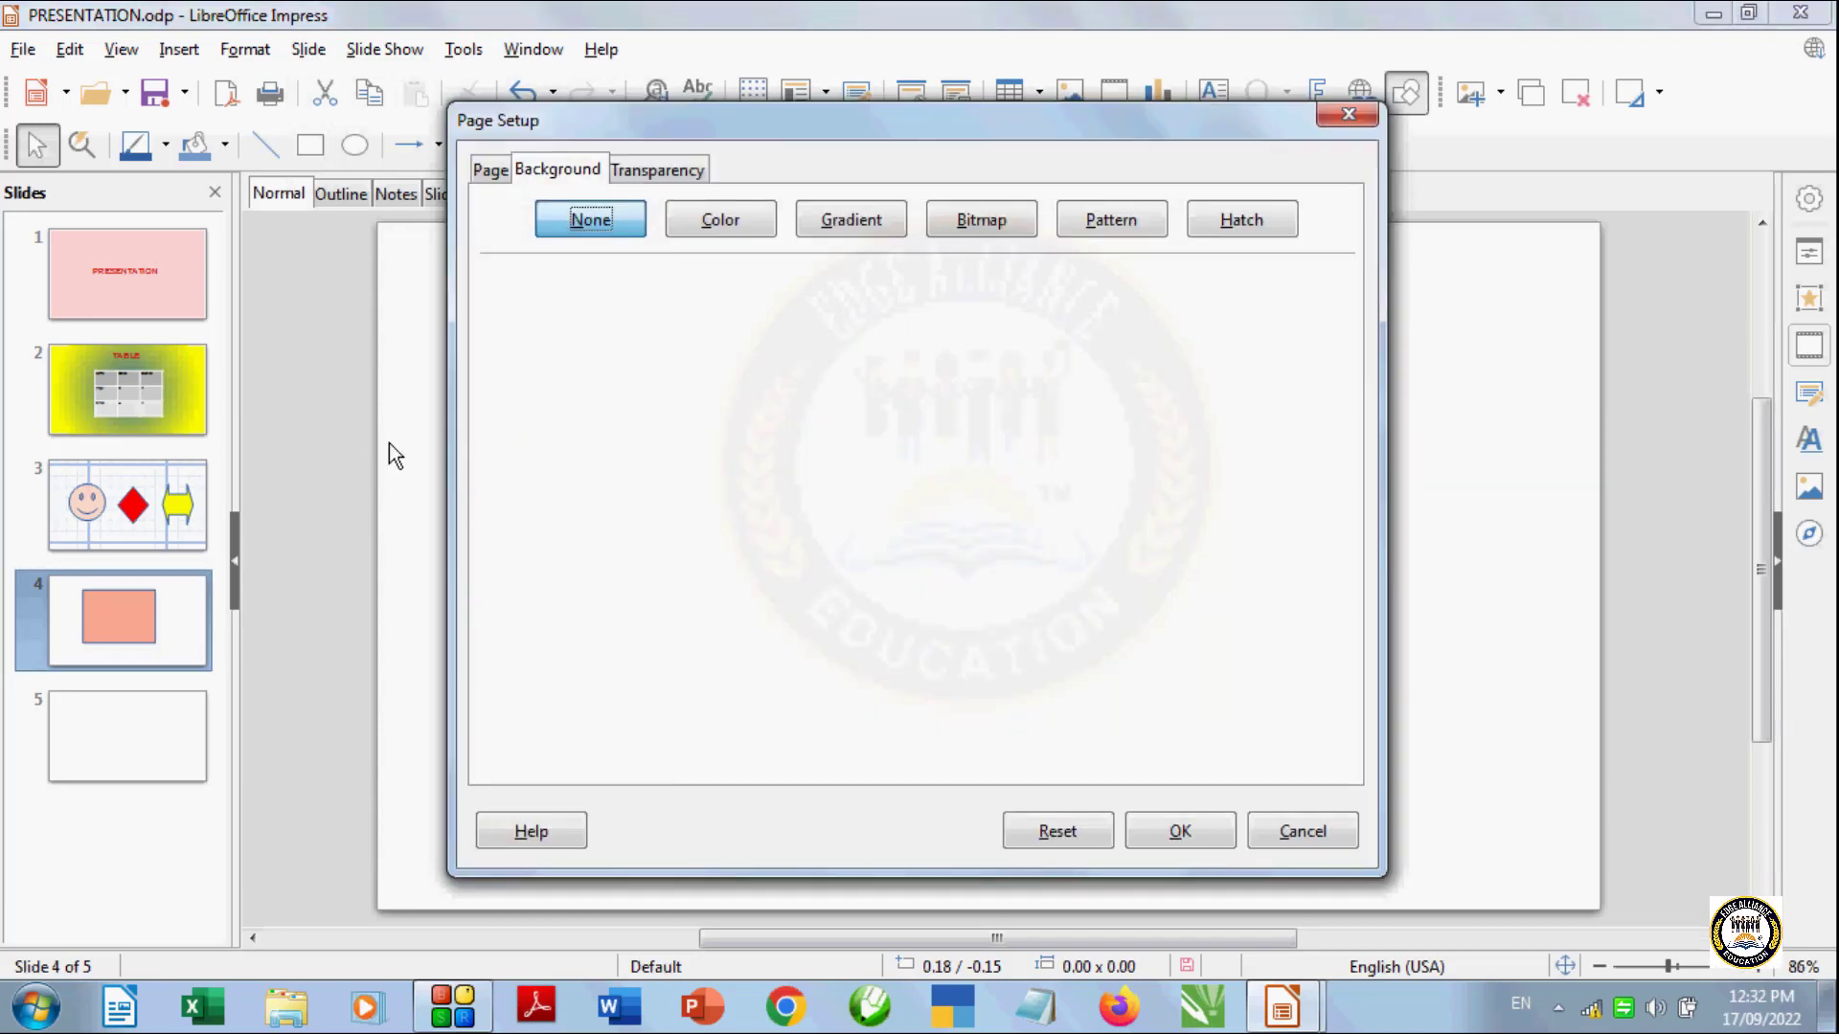
{"action": "left_click", "coordinate": [1115, 220]}
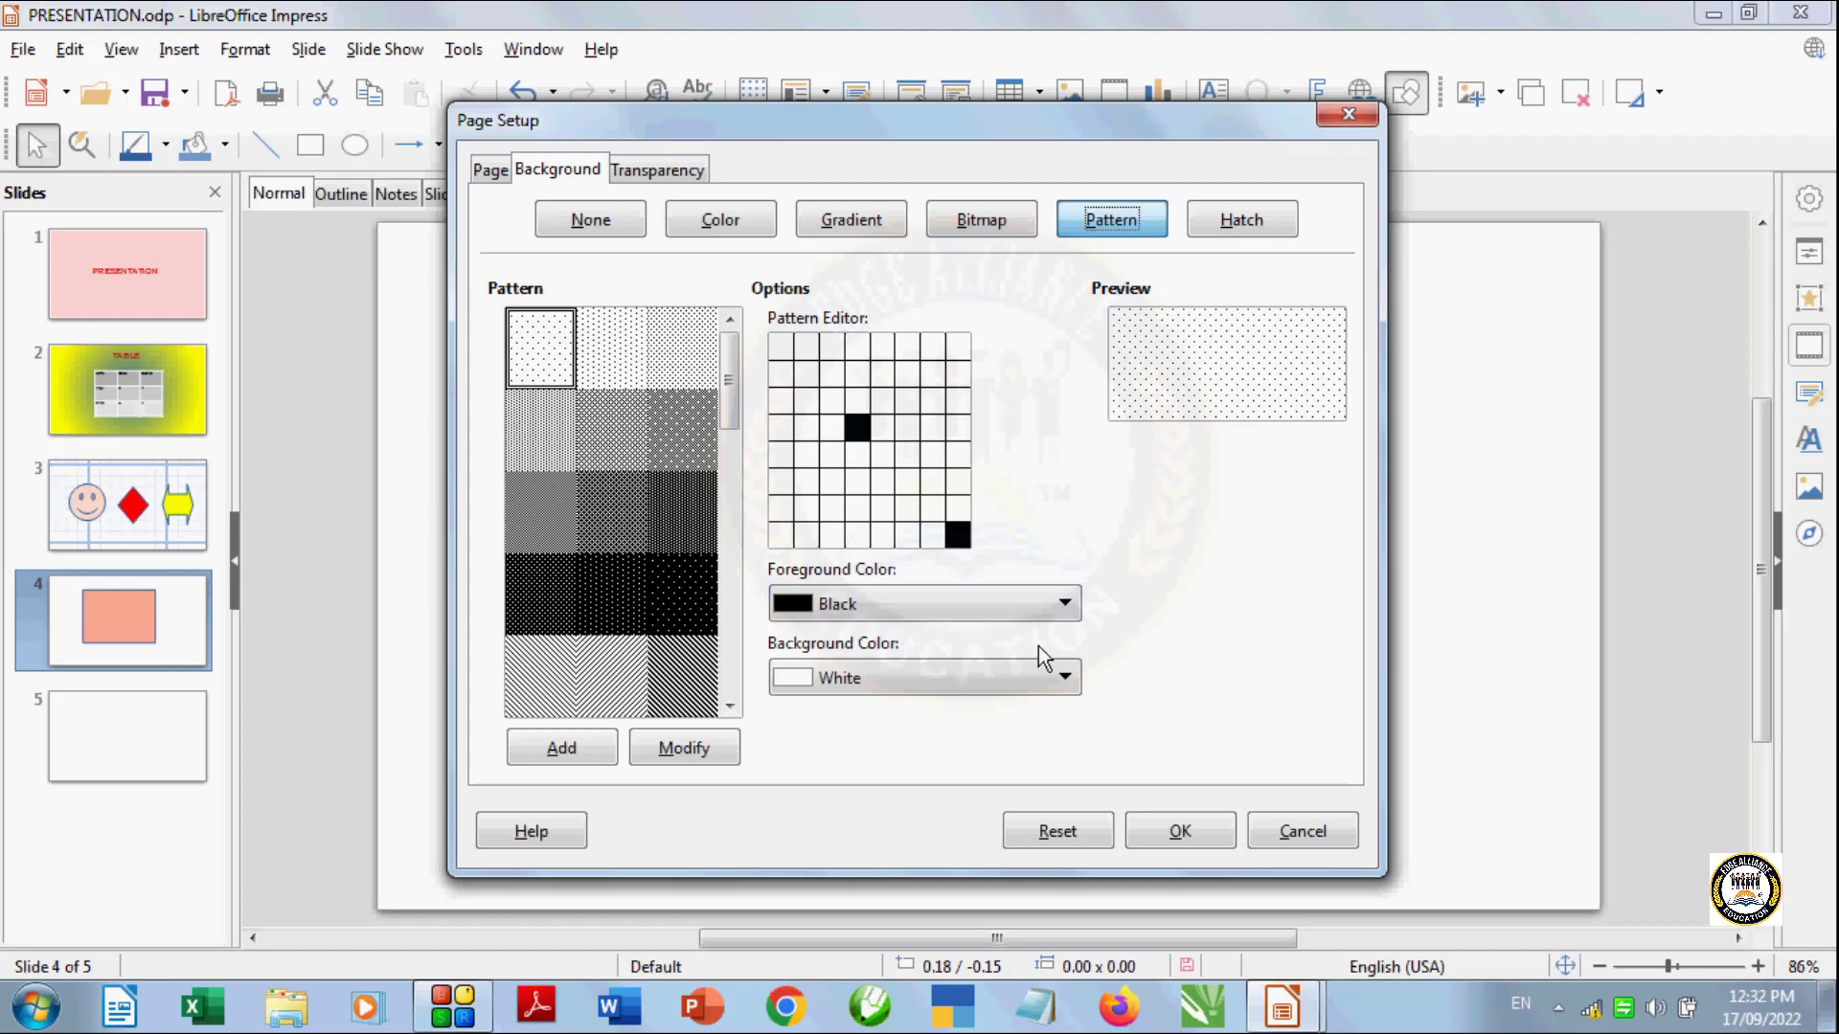
Try a Light Yellow 1 on Dark Green 1 dot pattern for slide 4, adding an extra foreground pixel to it
{"action": "left_click", "coordinate": [1066, 604]}
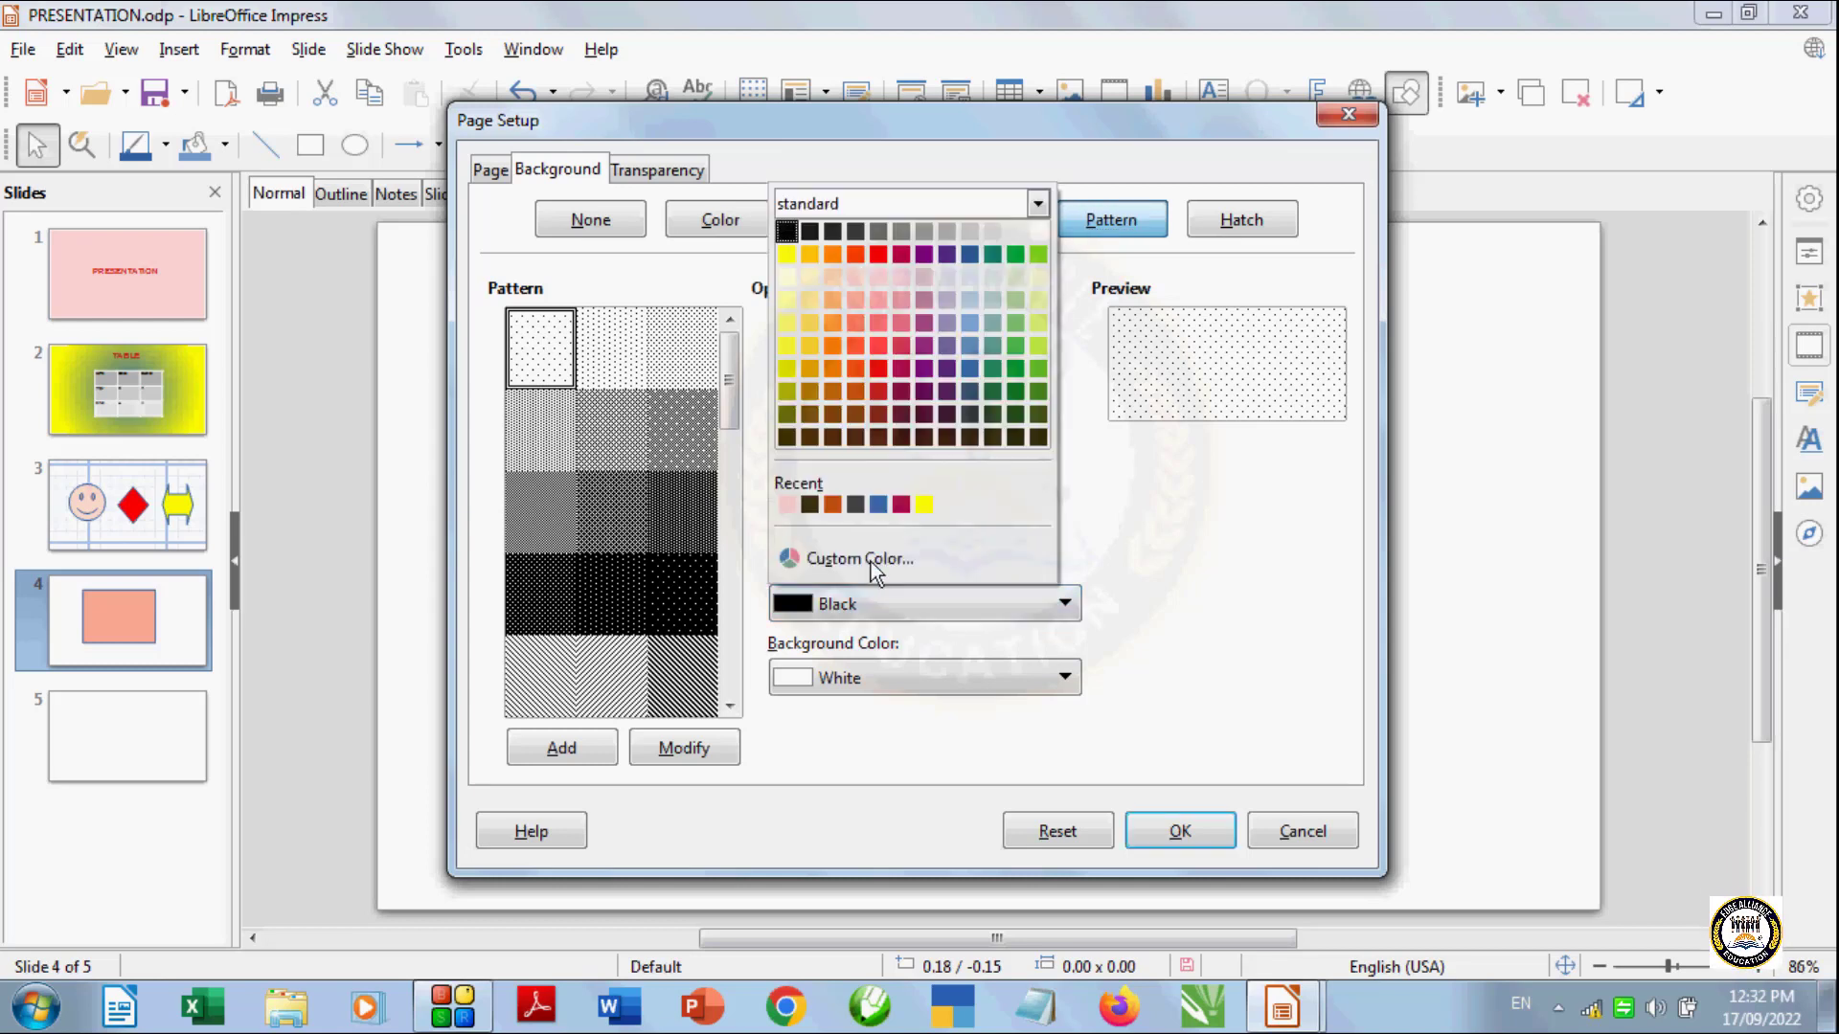
{"action": "left_click", "coordinate": [786, 347]}
{"action": "left_click", "coordinate": [1064, 679]}
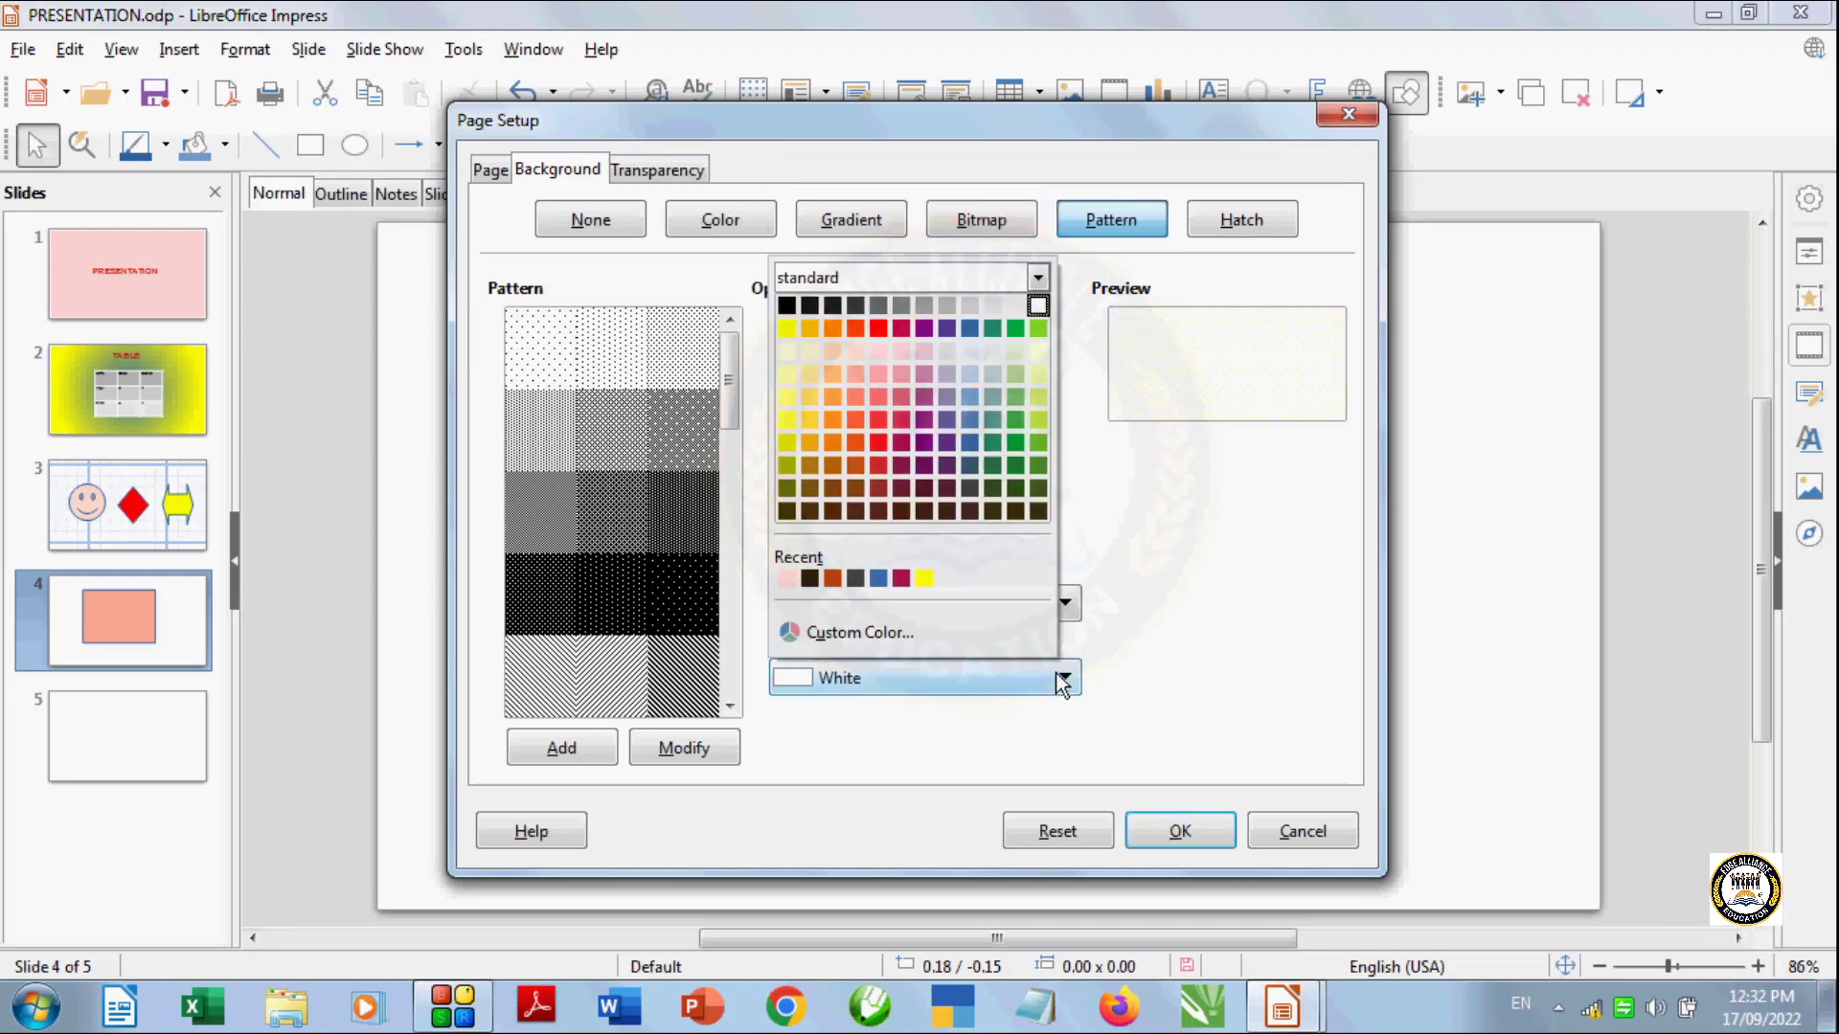
{"action": "left_click", "coordinate": [1016, 443]}
{"action": "left_click", "coordinate": [879, 503]}
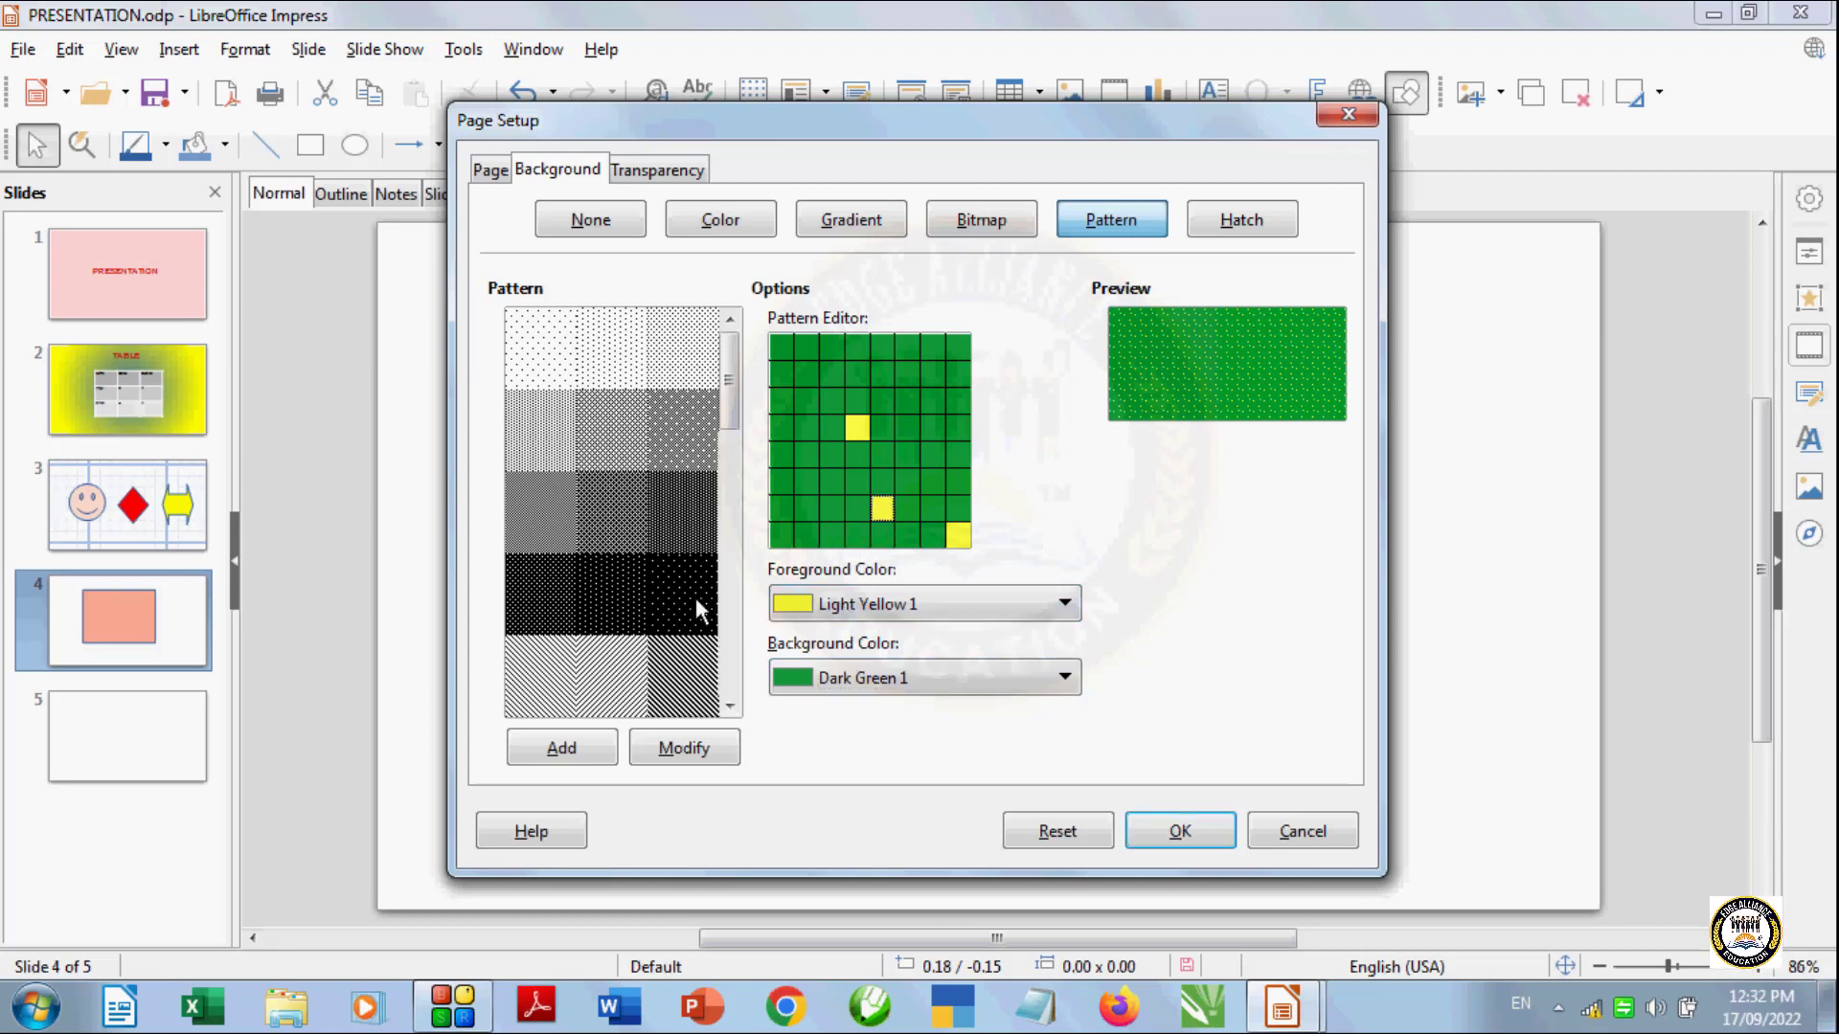
Apply the 90 Percent pattern to slide 4's background with foreground color #FFFF00 and background color Light Brick 2
{"action": "left_click", "coordinate": [682, 538]}
{"action": "left_click", "coordinate": [684, 586]}
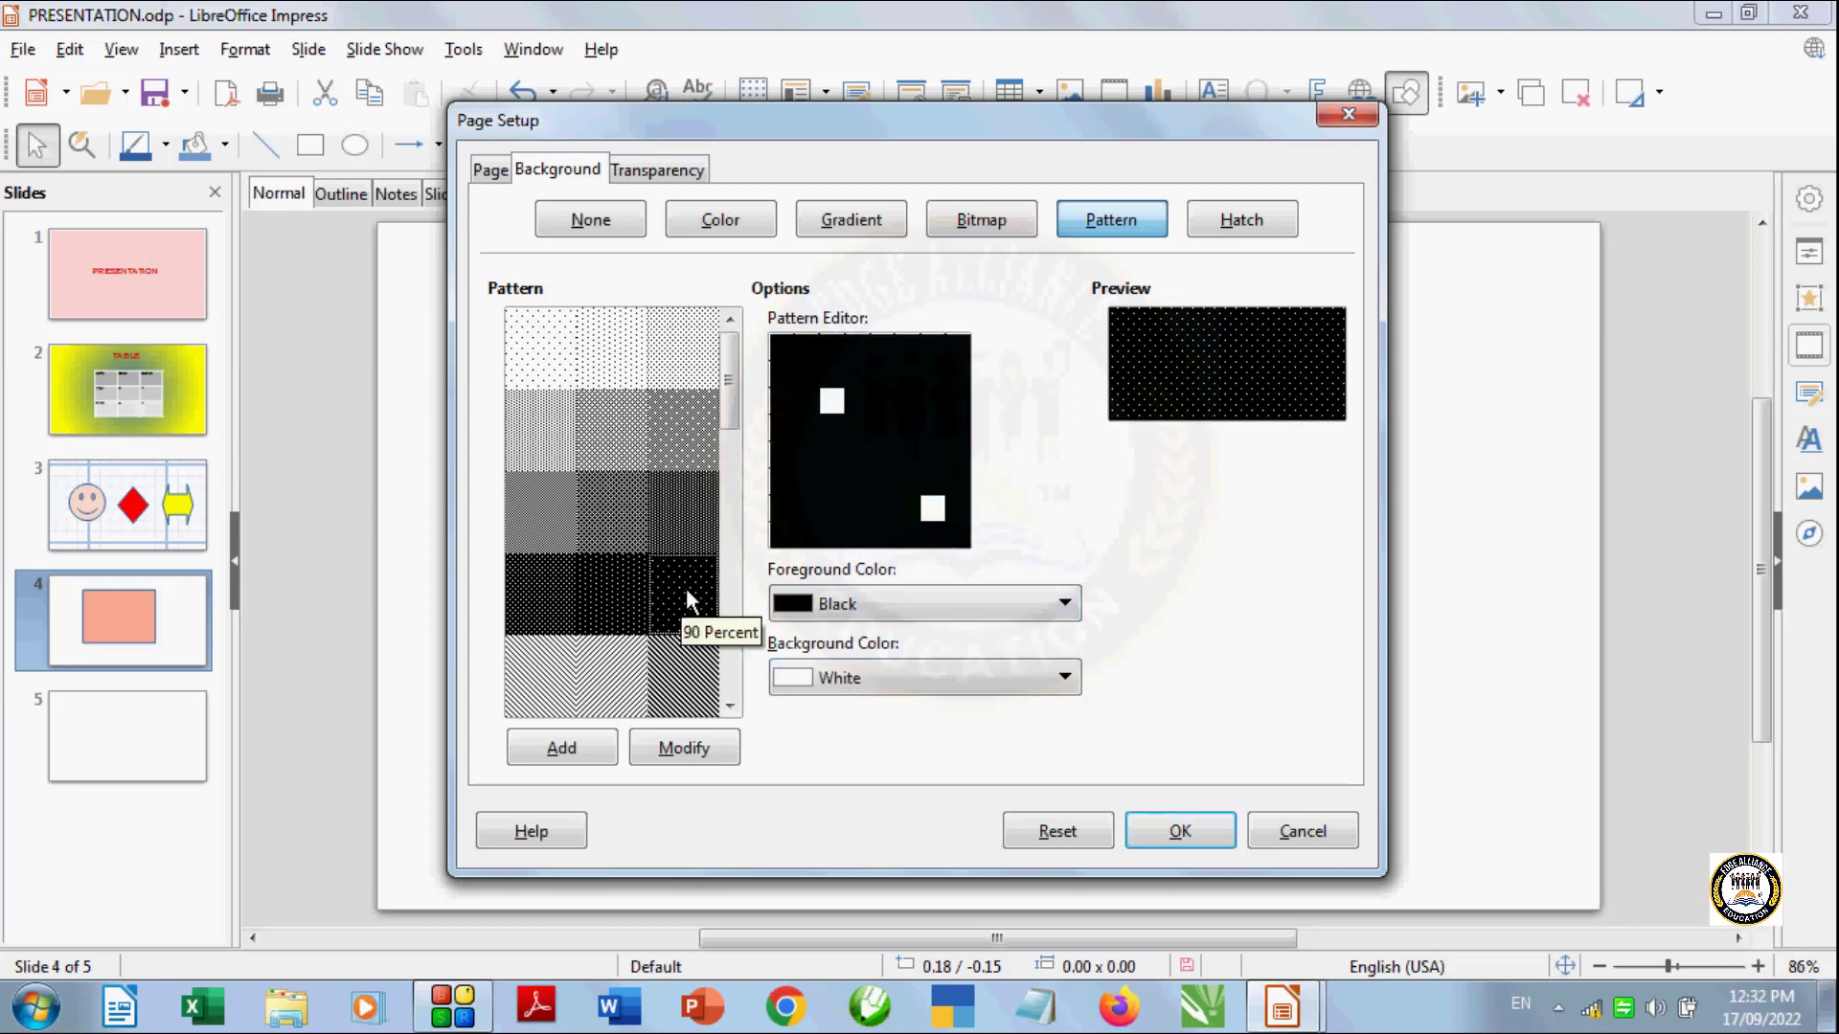
{"action": "left_click", "coordinate": [1034, 604]}
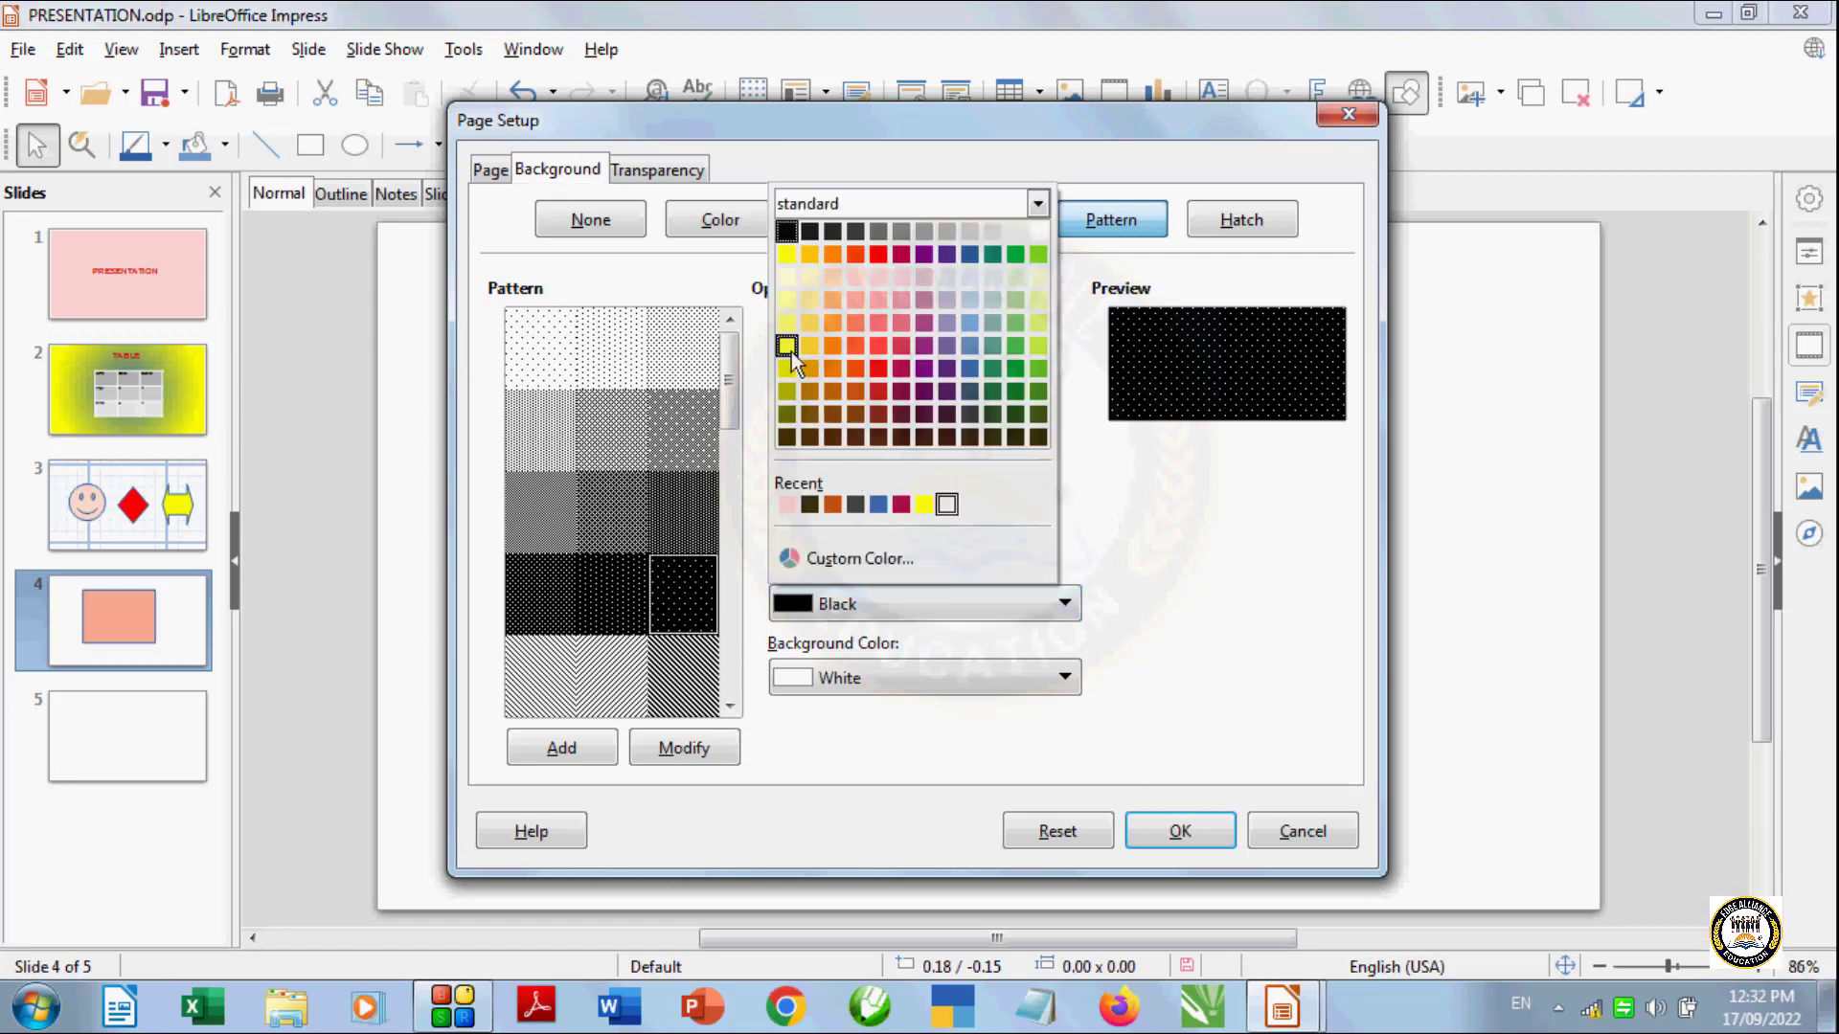
{"action": "left_click", "coordinate": [600, 584]}
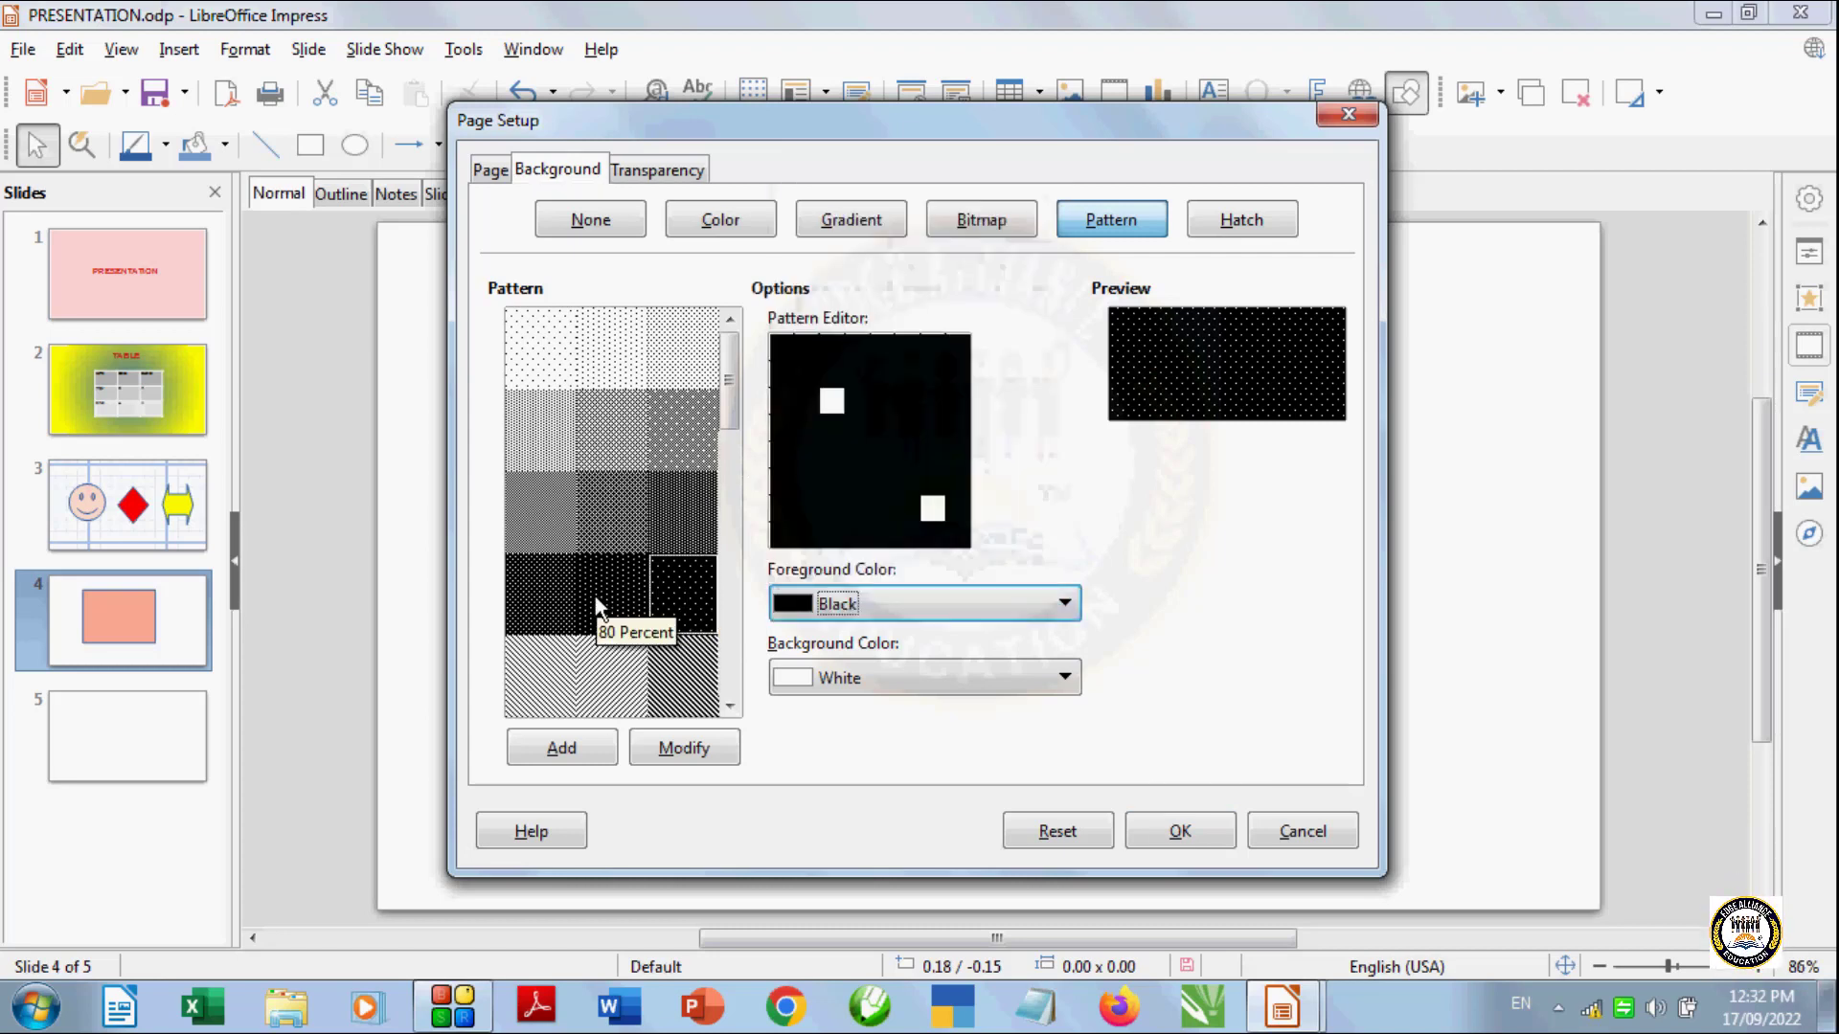
{"action": "left_click", "coordinate": [1063, 605]}
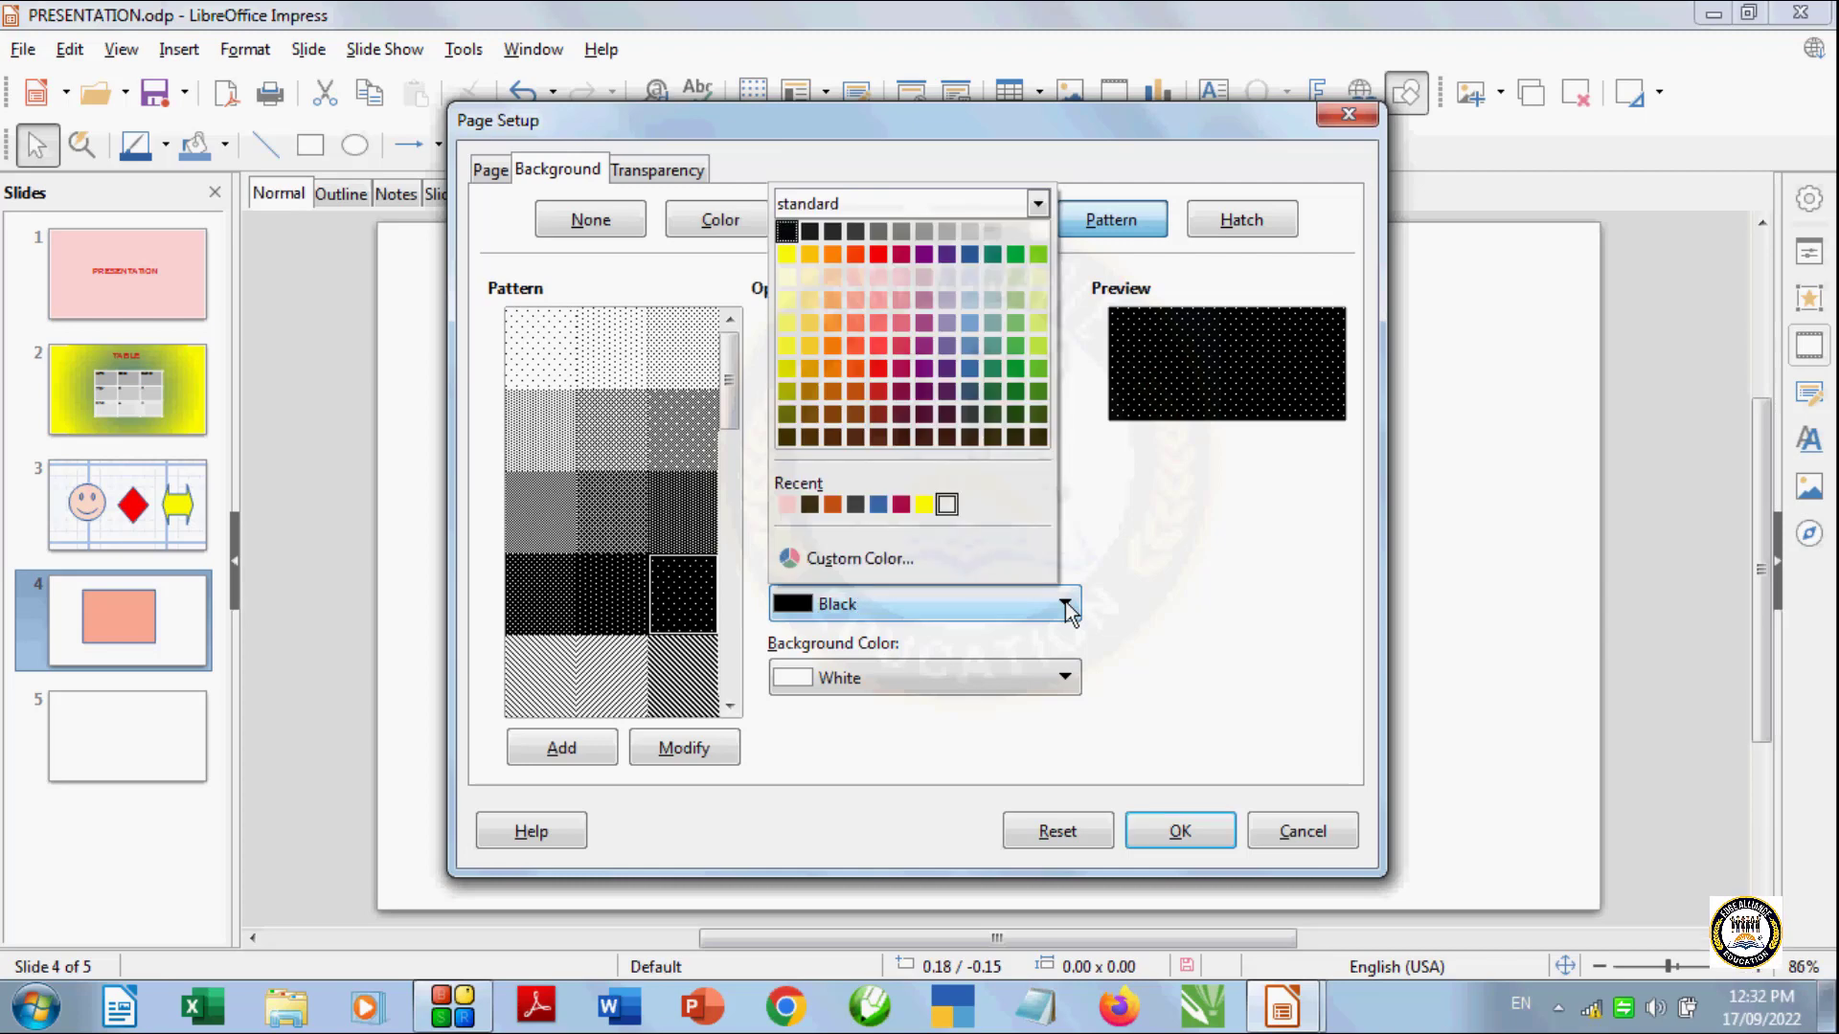
{"action": "left_click", "coordinate": [925, 504]}
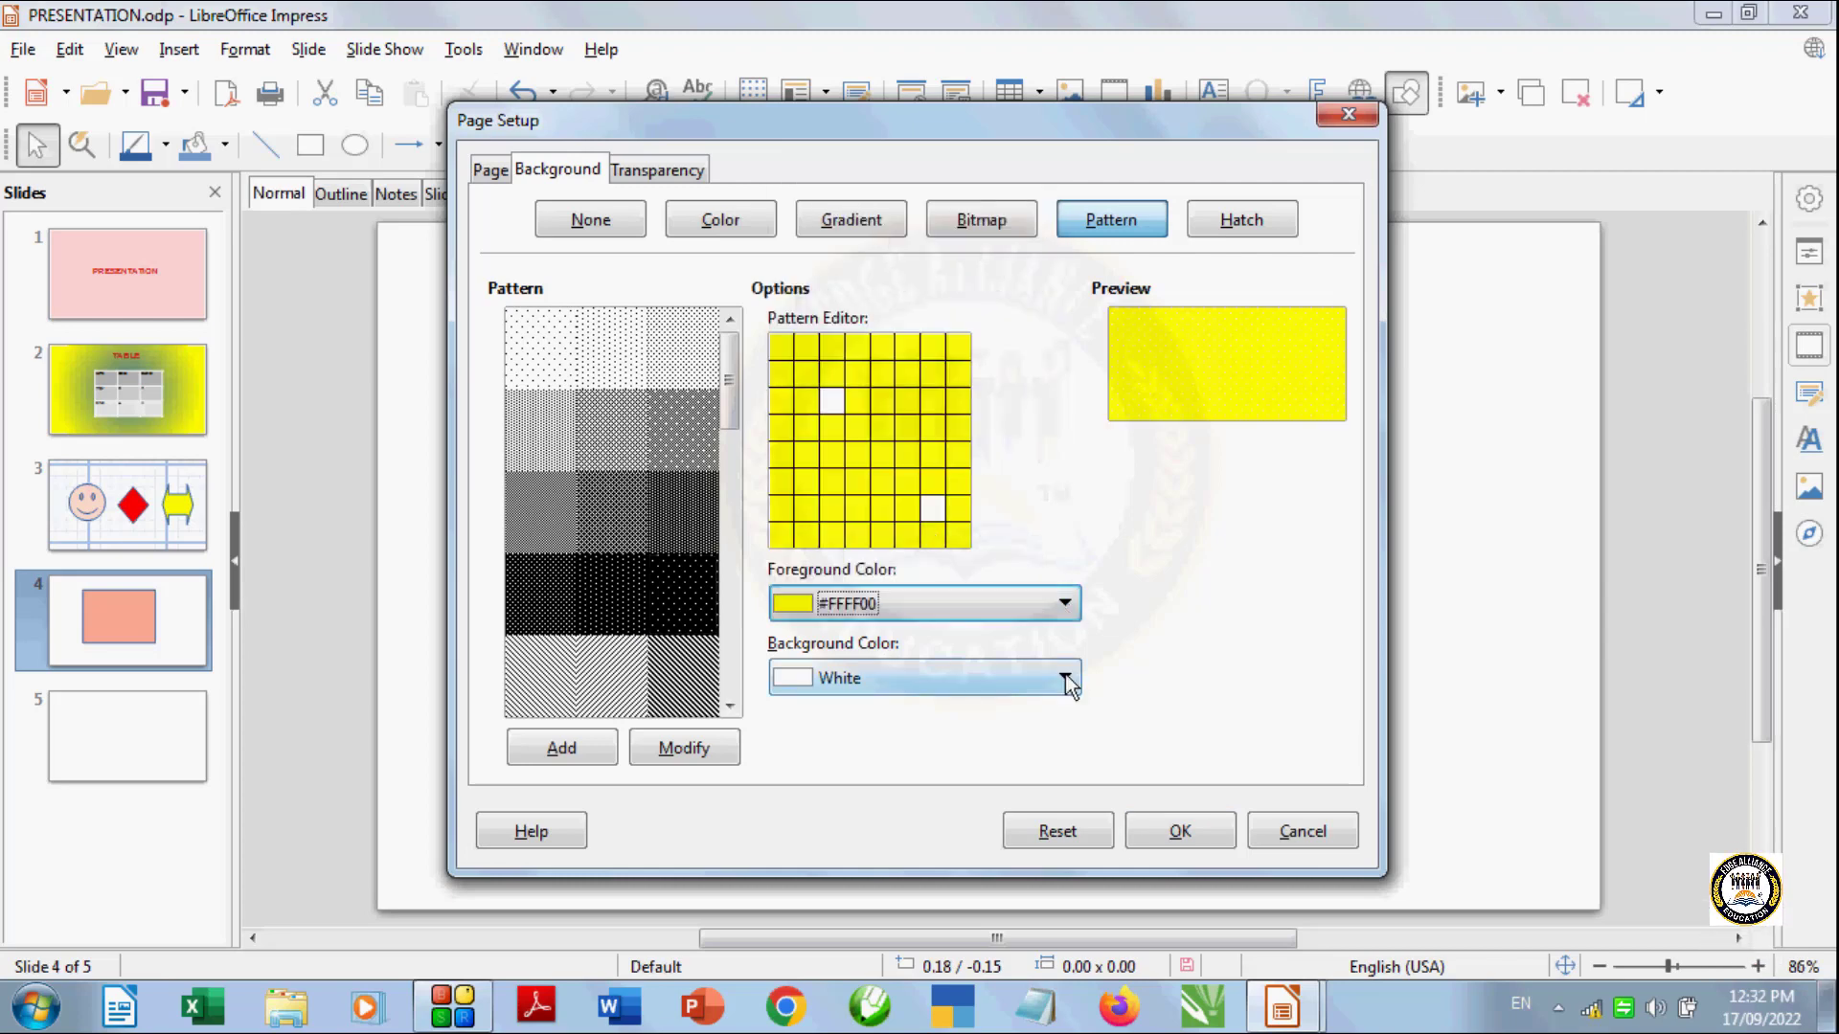
{"action": "left_click", "coordinate": [1065, 678]}
{"action": "left_click", "coordinate": [856, 395]}
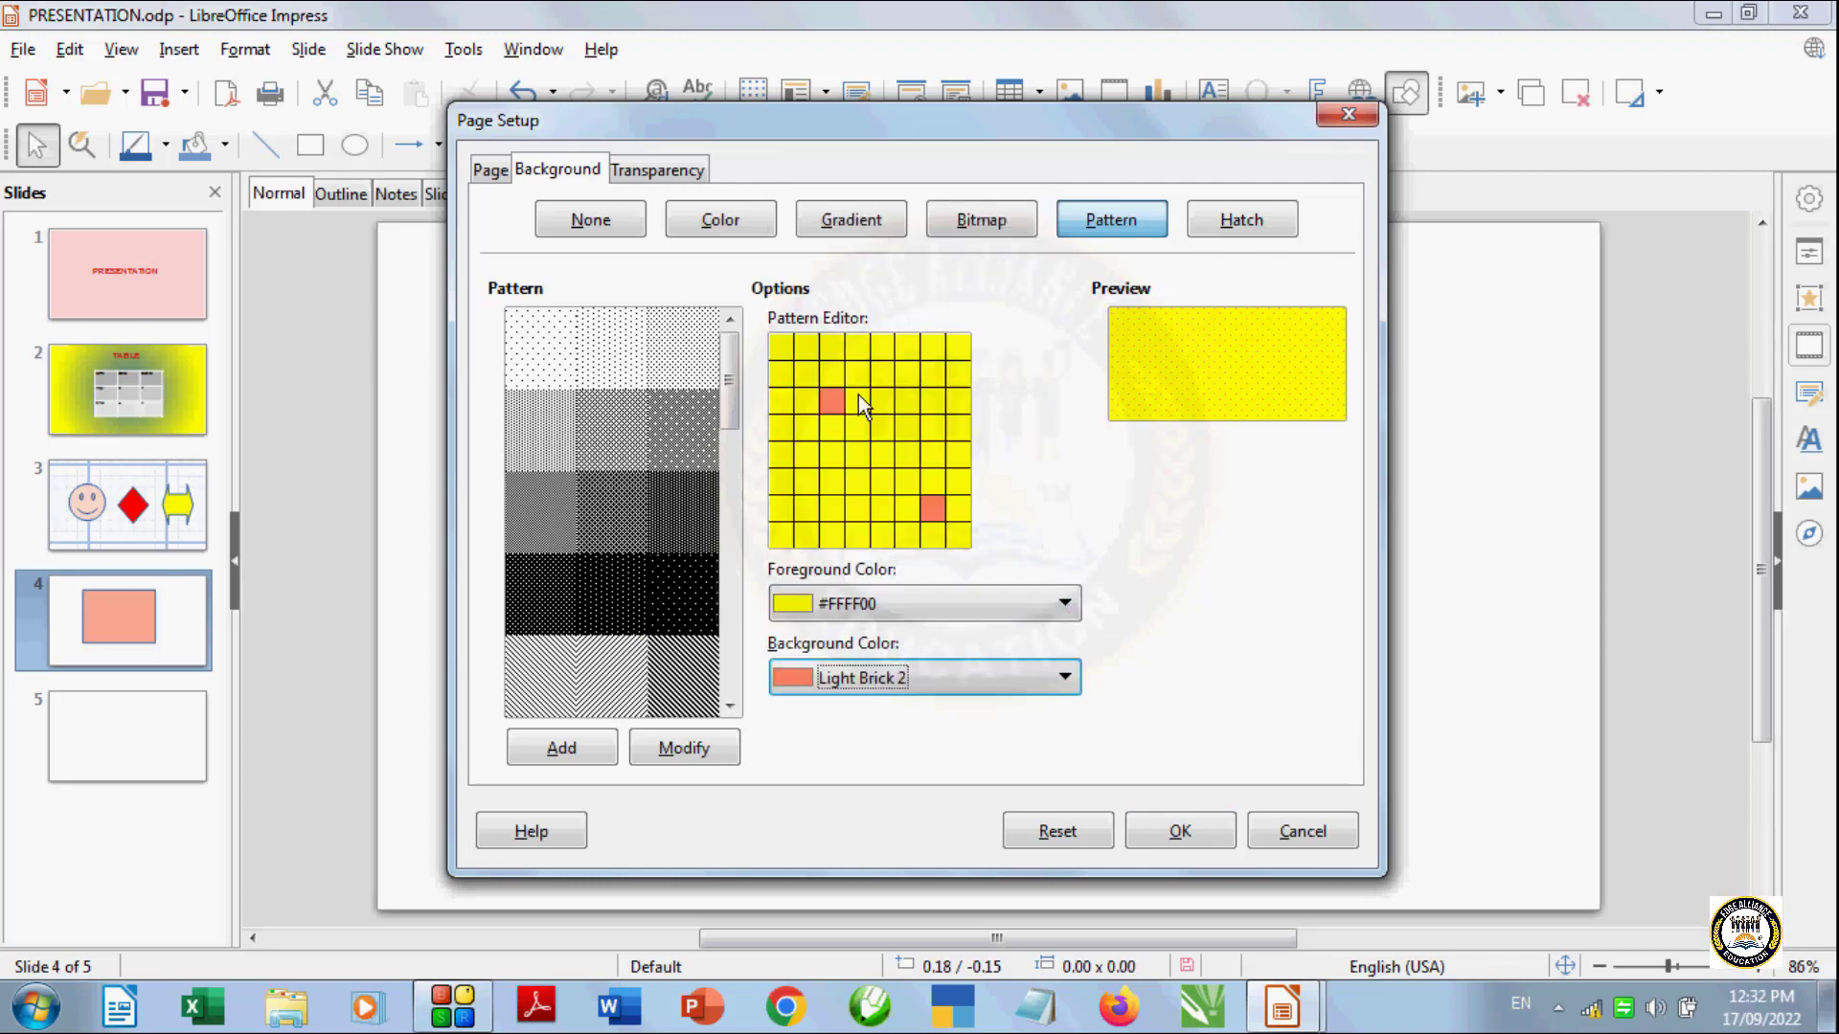
{"action": "left_click", "coordinate": [1165, 841]}
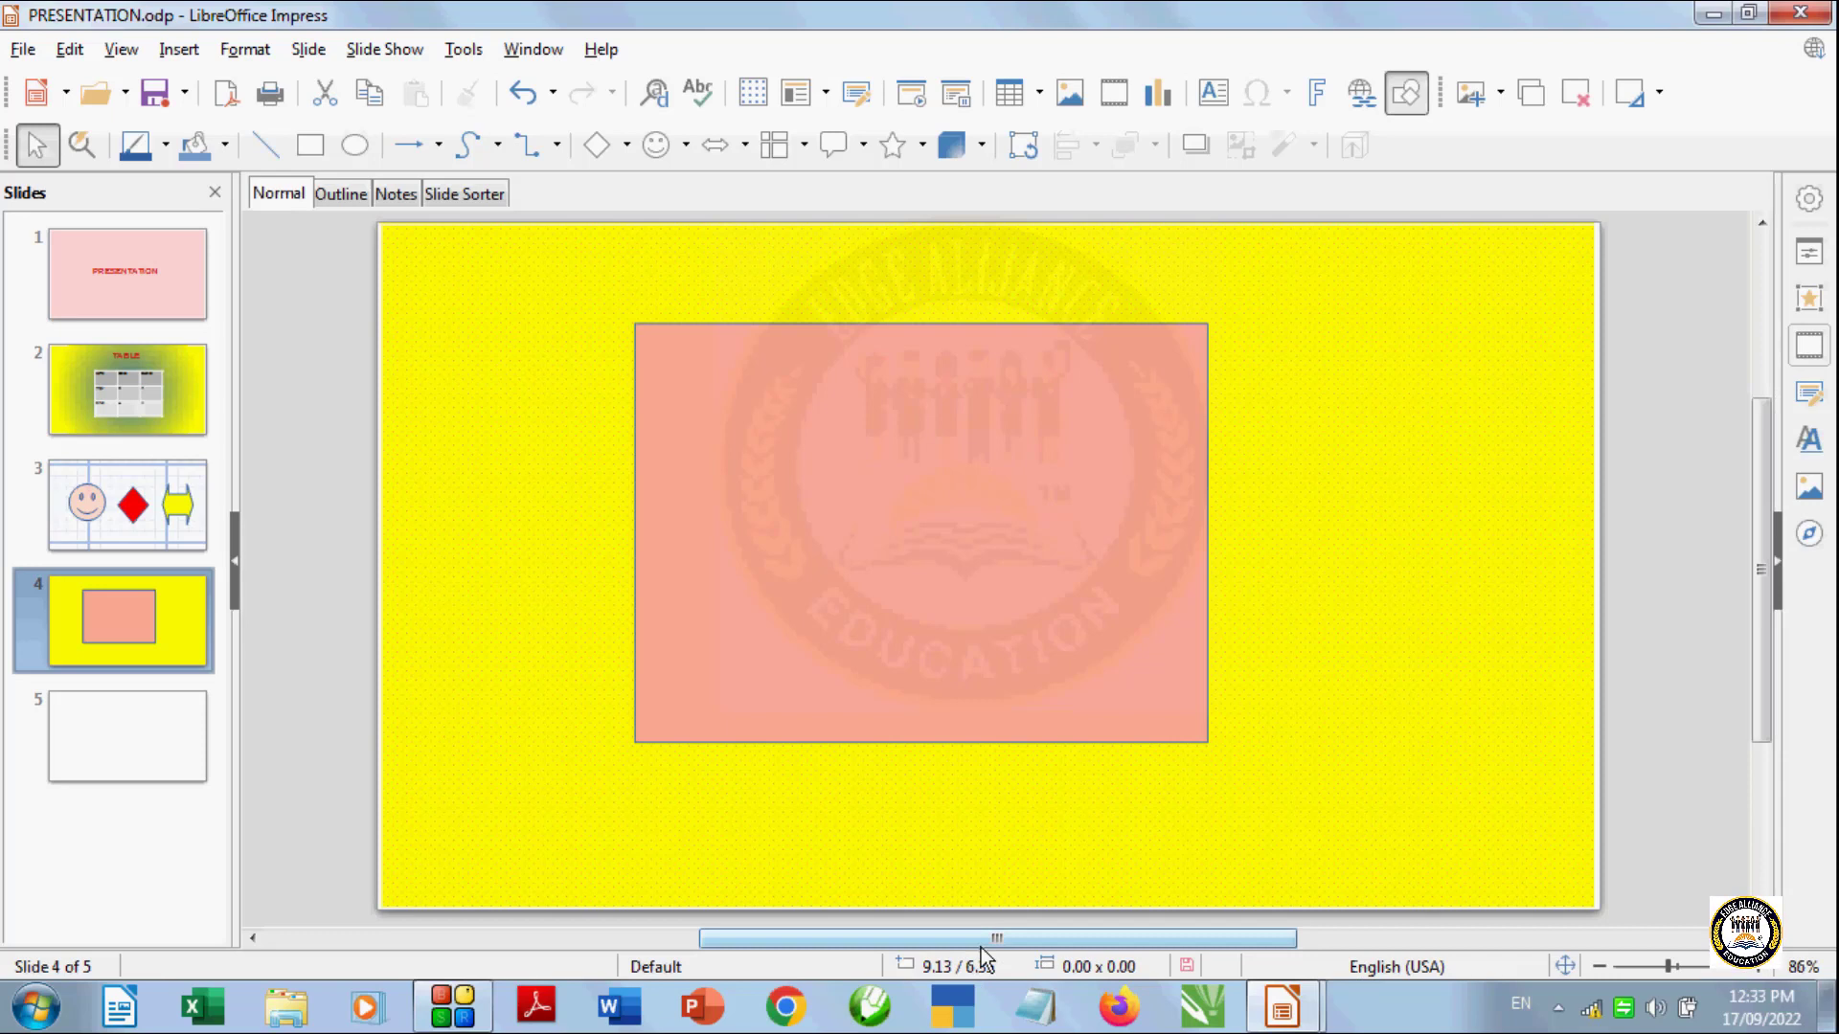
In slide 5's properties, choose the Red Crossed 45 Degrees hatch background and set its line color to Dark Blue 1
{"action": "left_click", "coordinate": [175, 749]}
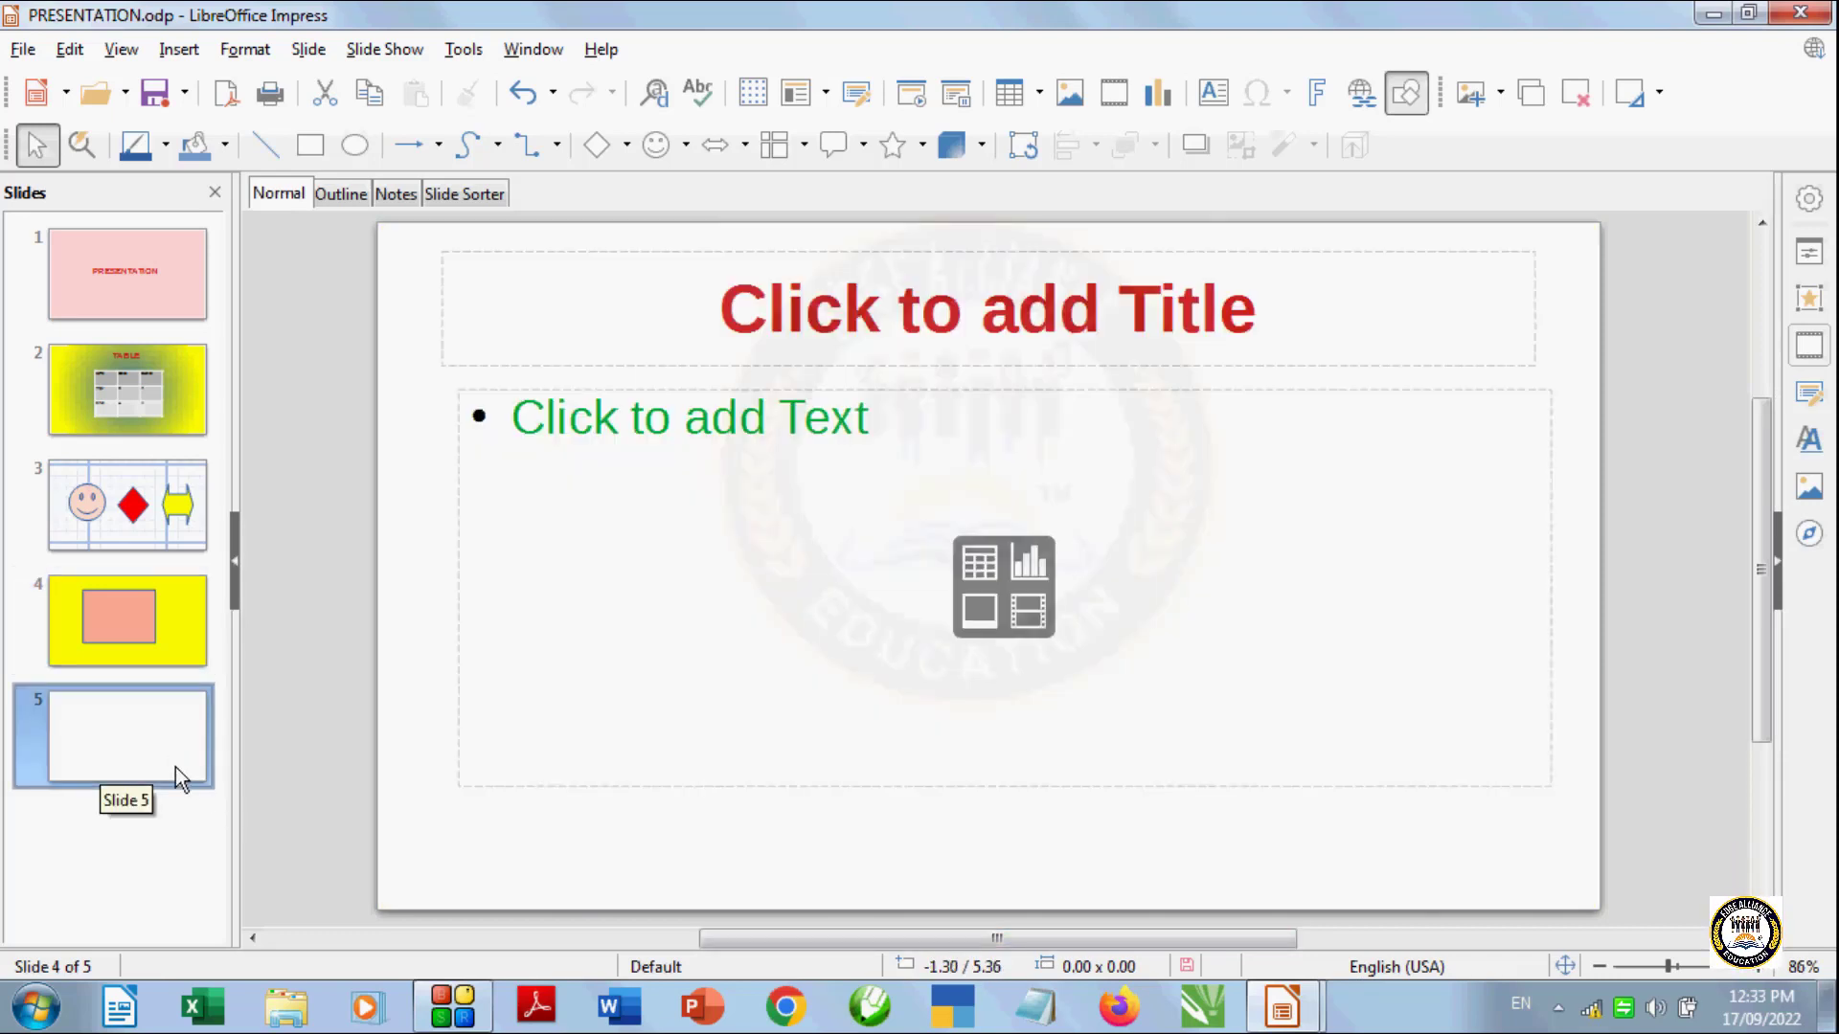
{"action": "left_click", "coordinate": [310, 53]}
{"action": "left_click", "coordinate": [418, 465]}
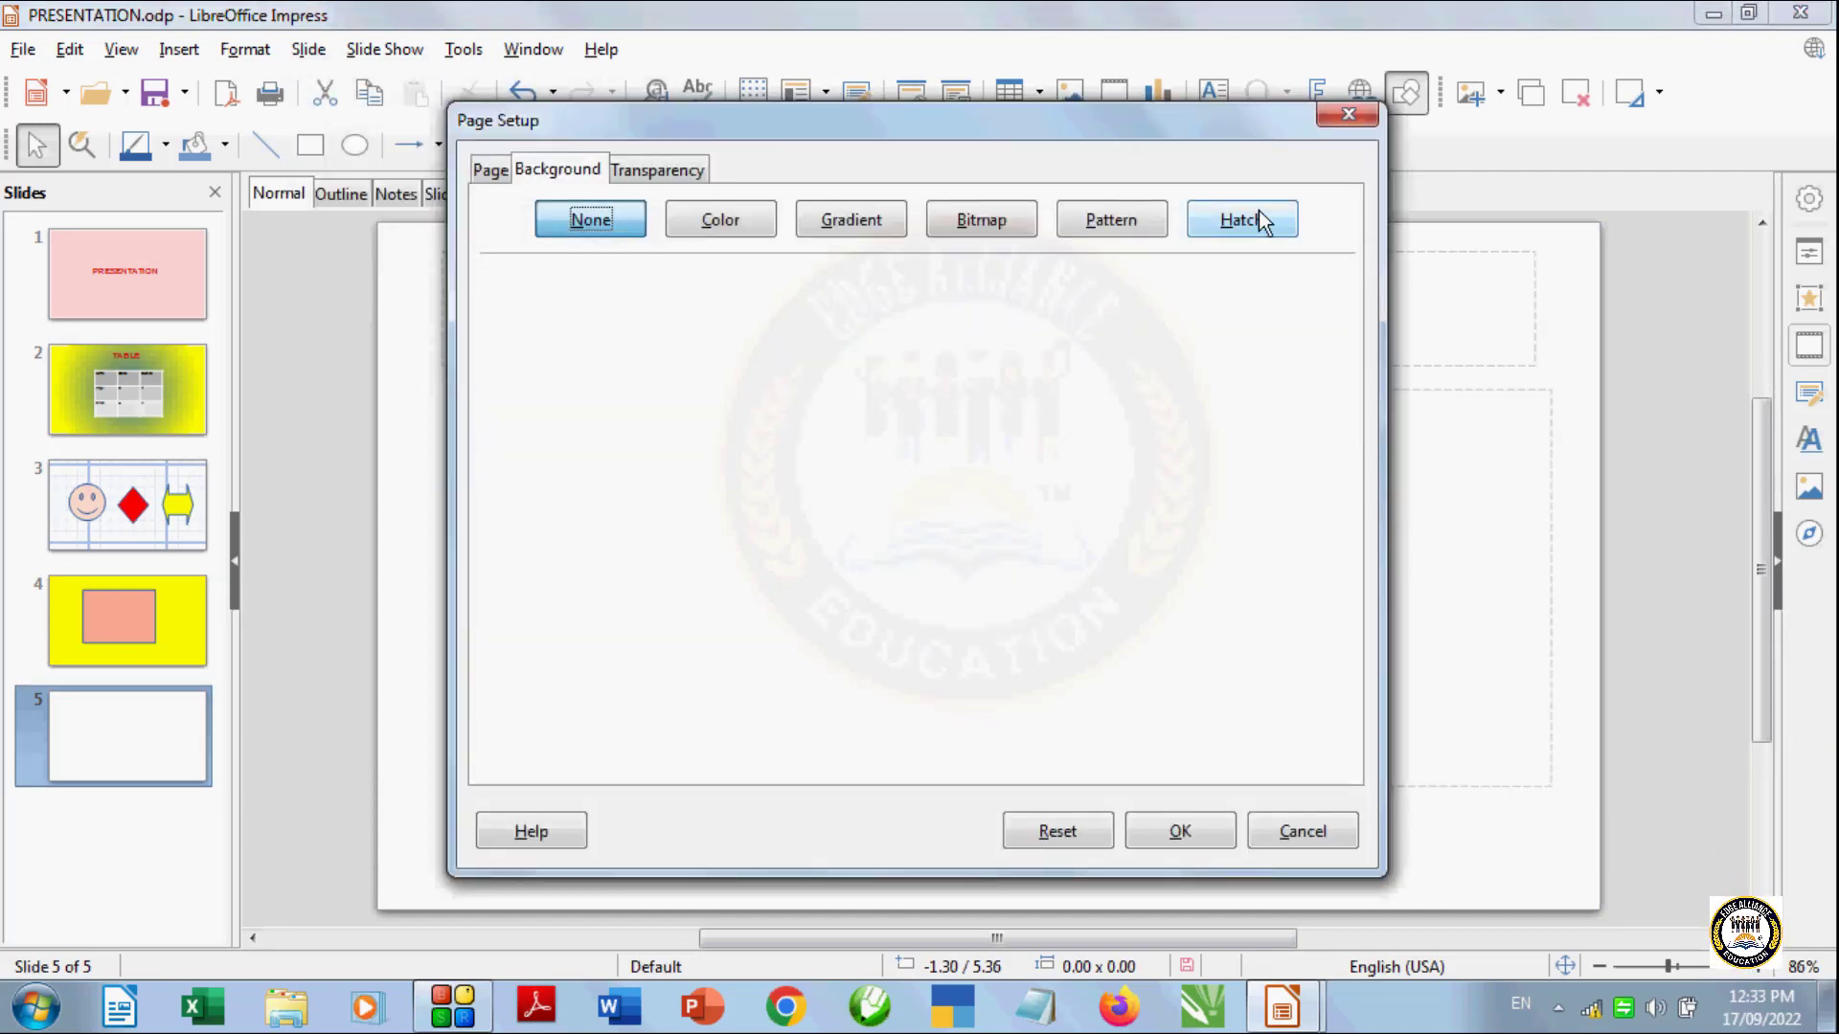
{"action": "left_click", "coordinate": [1271, 237]}
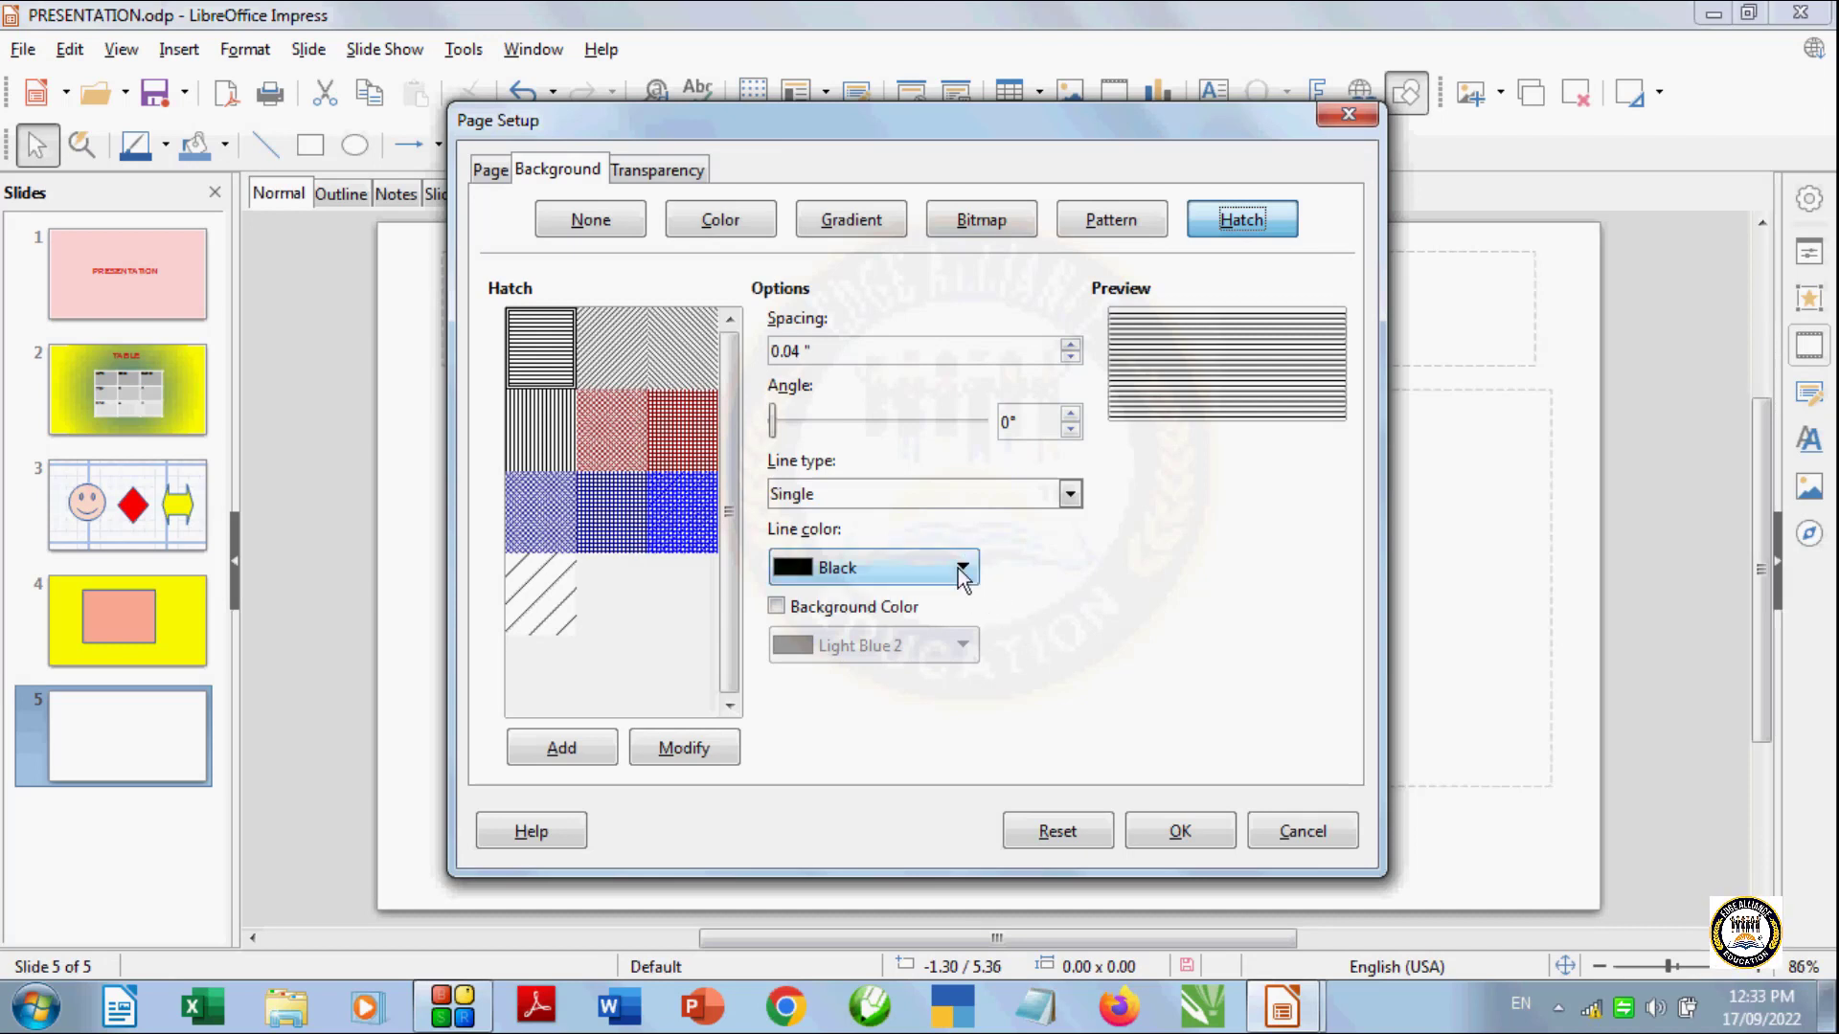
{"action": "left_click", "coordinate": [630, 460]}
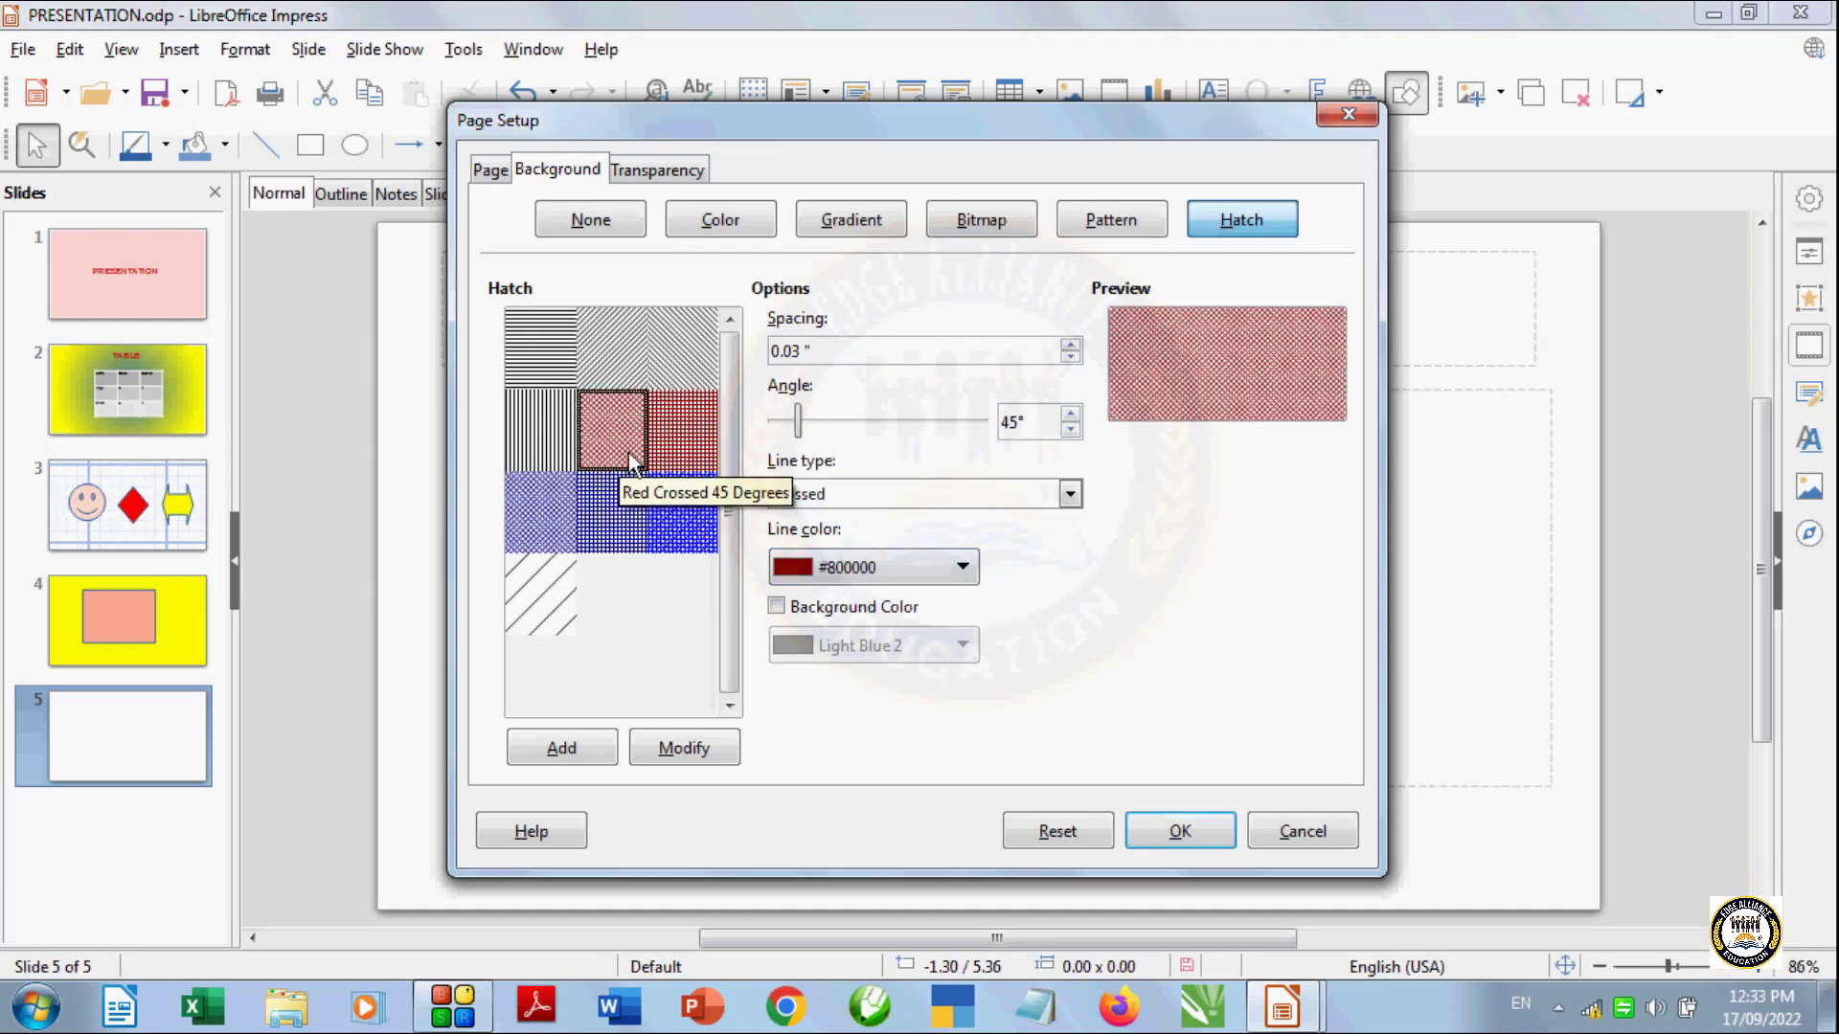
{"action": "left_click", "coordinate": [963, 572]}
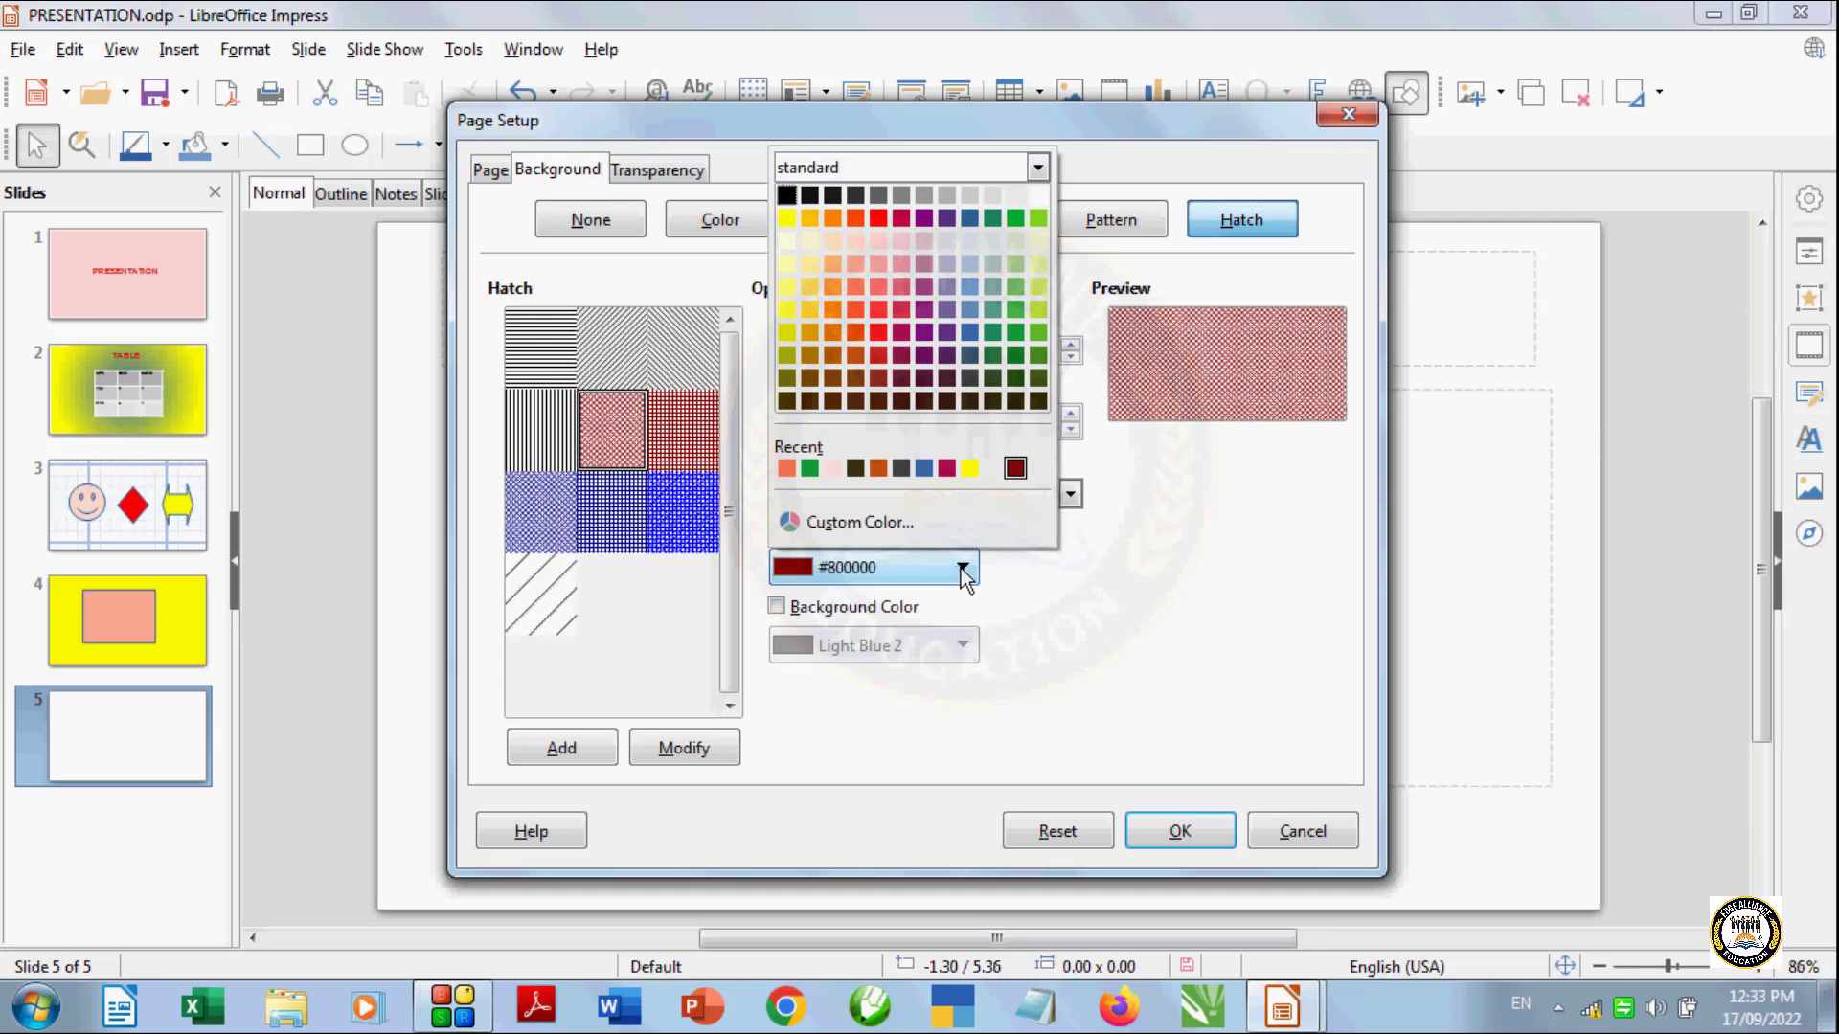
{"action": "left_click", "coordinate": [964, 574]}
{"action": "left_click", "coordinate": [963, 570]}
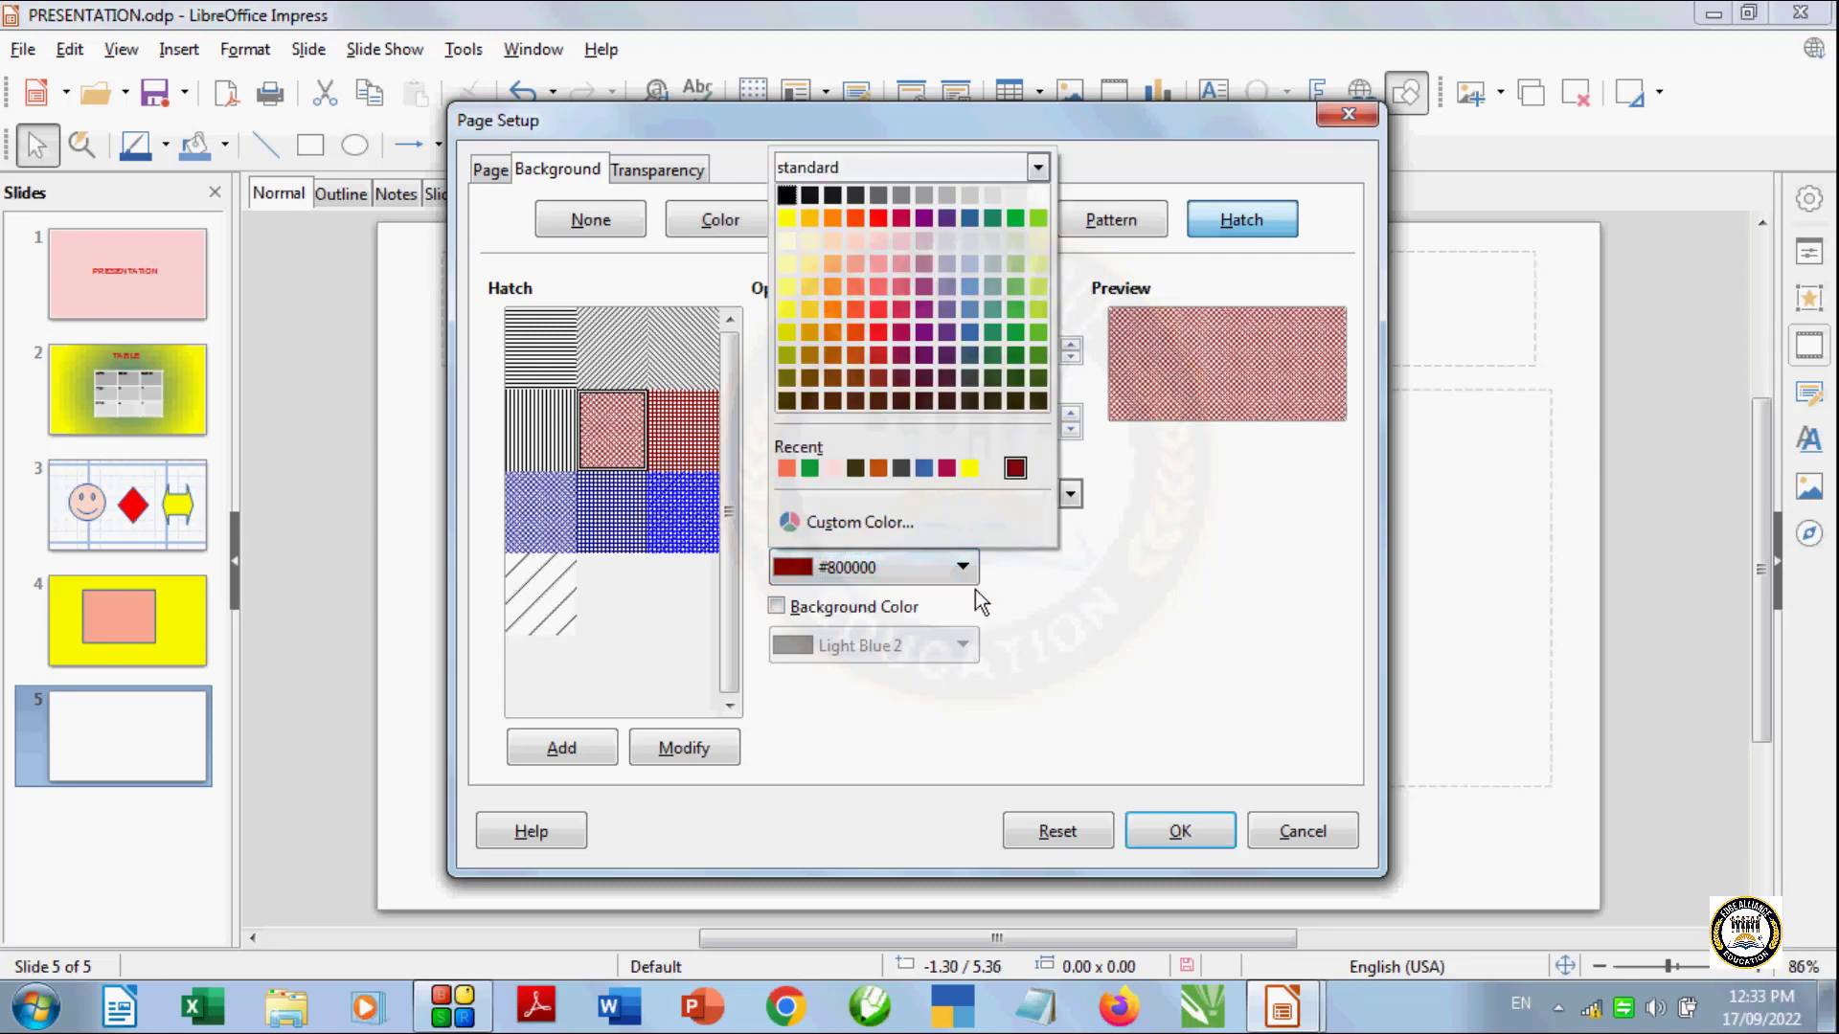
{"action": "left_click", "coordinate": [924, 464]}
Enable the hatch's background color, set it to Light Red 2 after trying Dark Magenta 1, and apply it to slide 5
{"action": "left_click", "coordinate": [795, 610]}
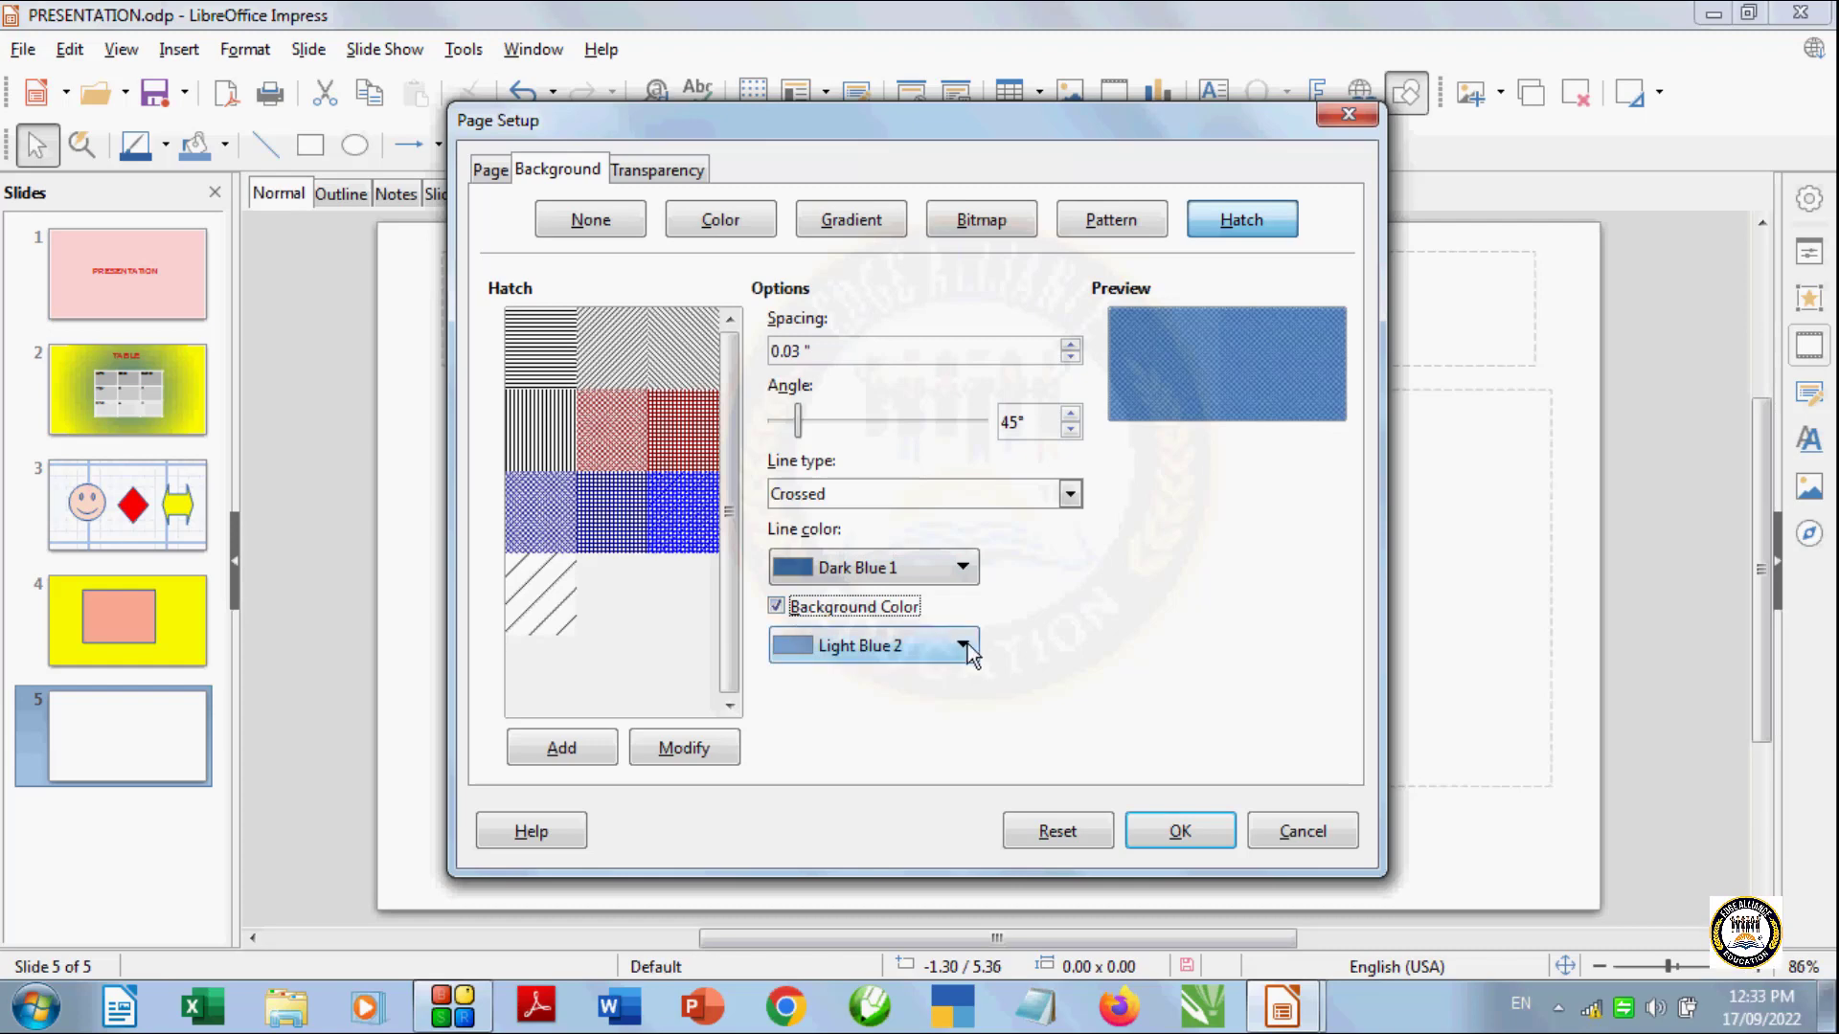
{"action": "left_click", "coordinate": [963, 647]}
{"action": "left_click", "coordinate": [960, 542]}
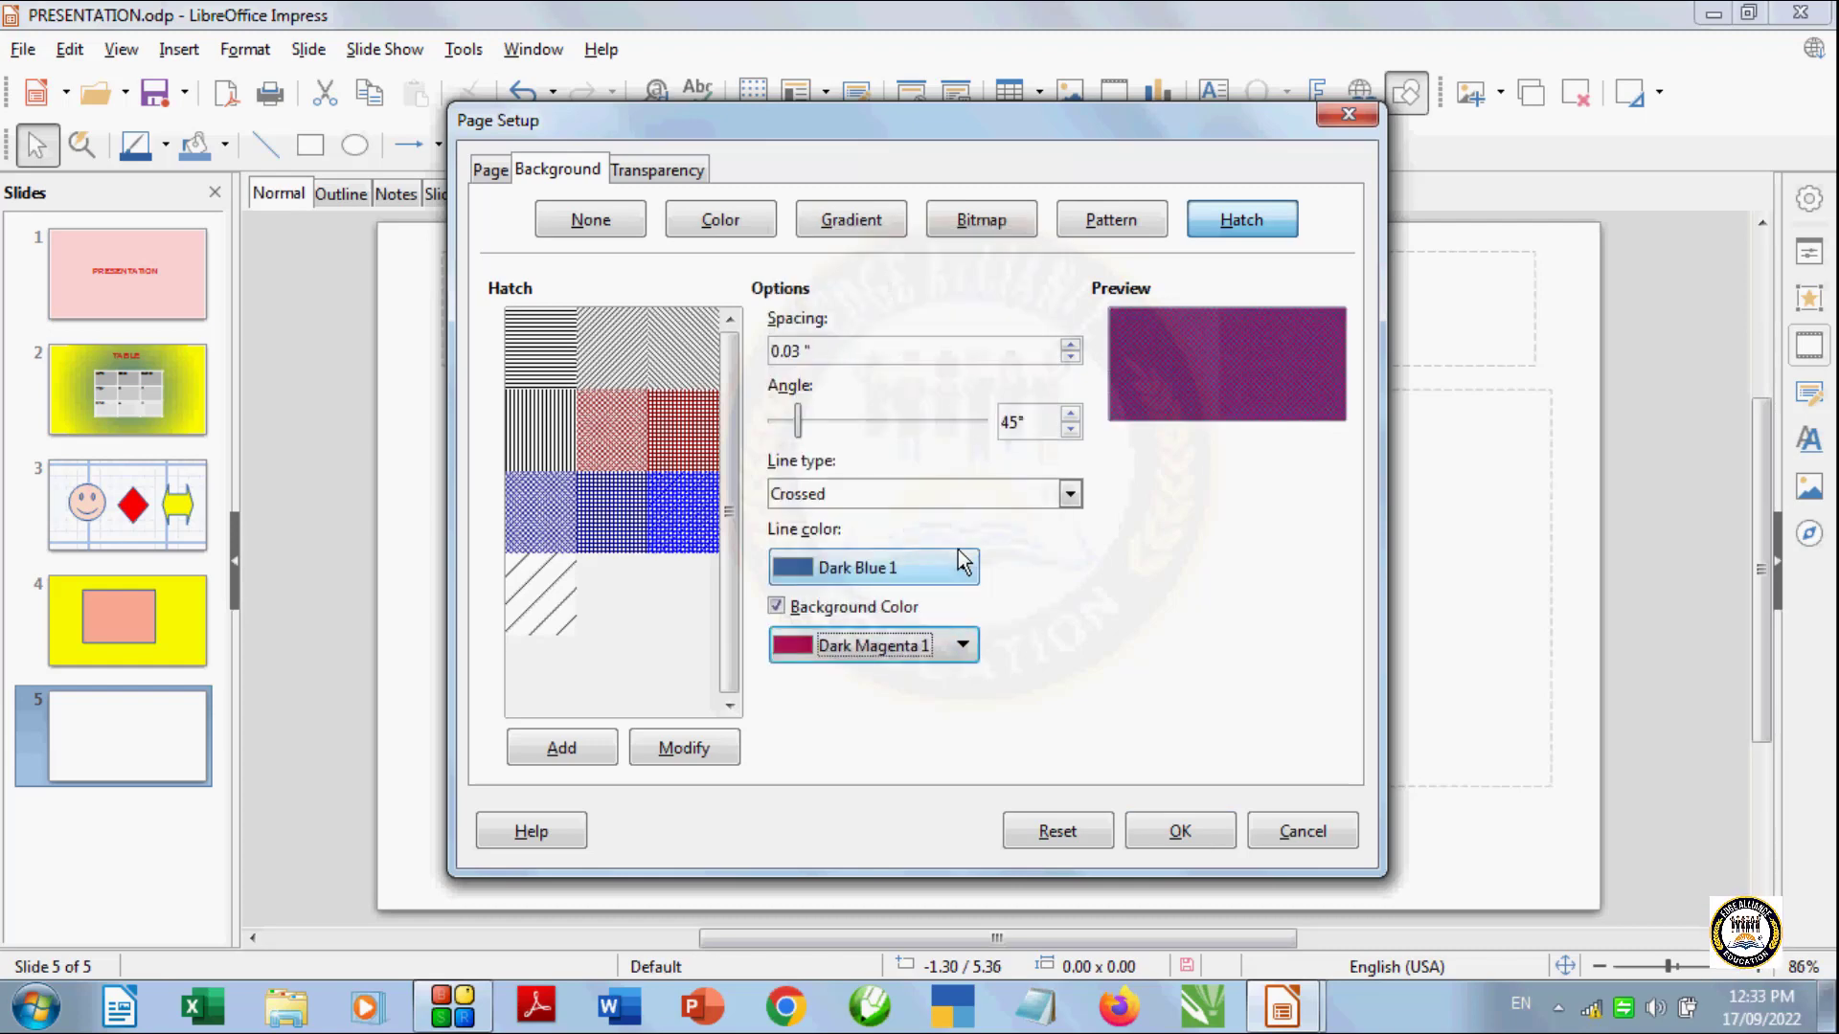
{"action": "left_click", "coordinate": [963, 646]}
{"action": "left_click", "coordinate": [878, 361]}
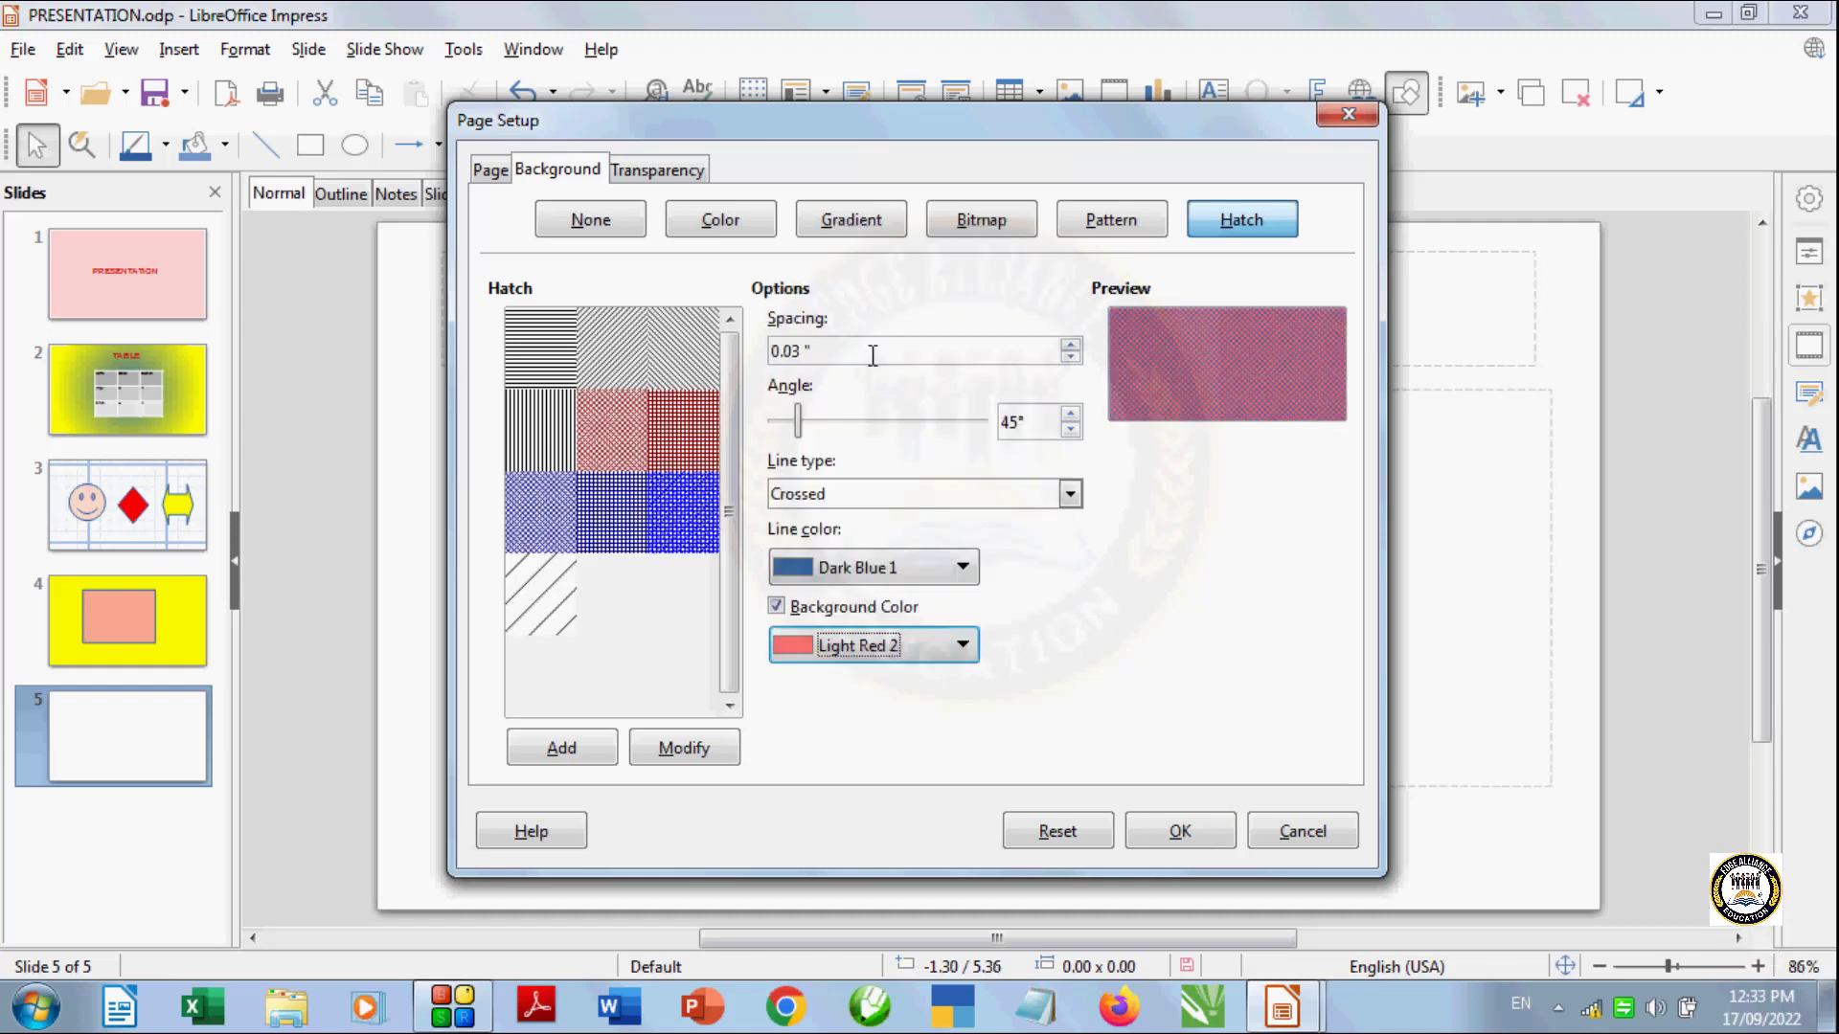
{"action": "left_click", "coordinate": [1180, 831]}
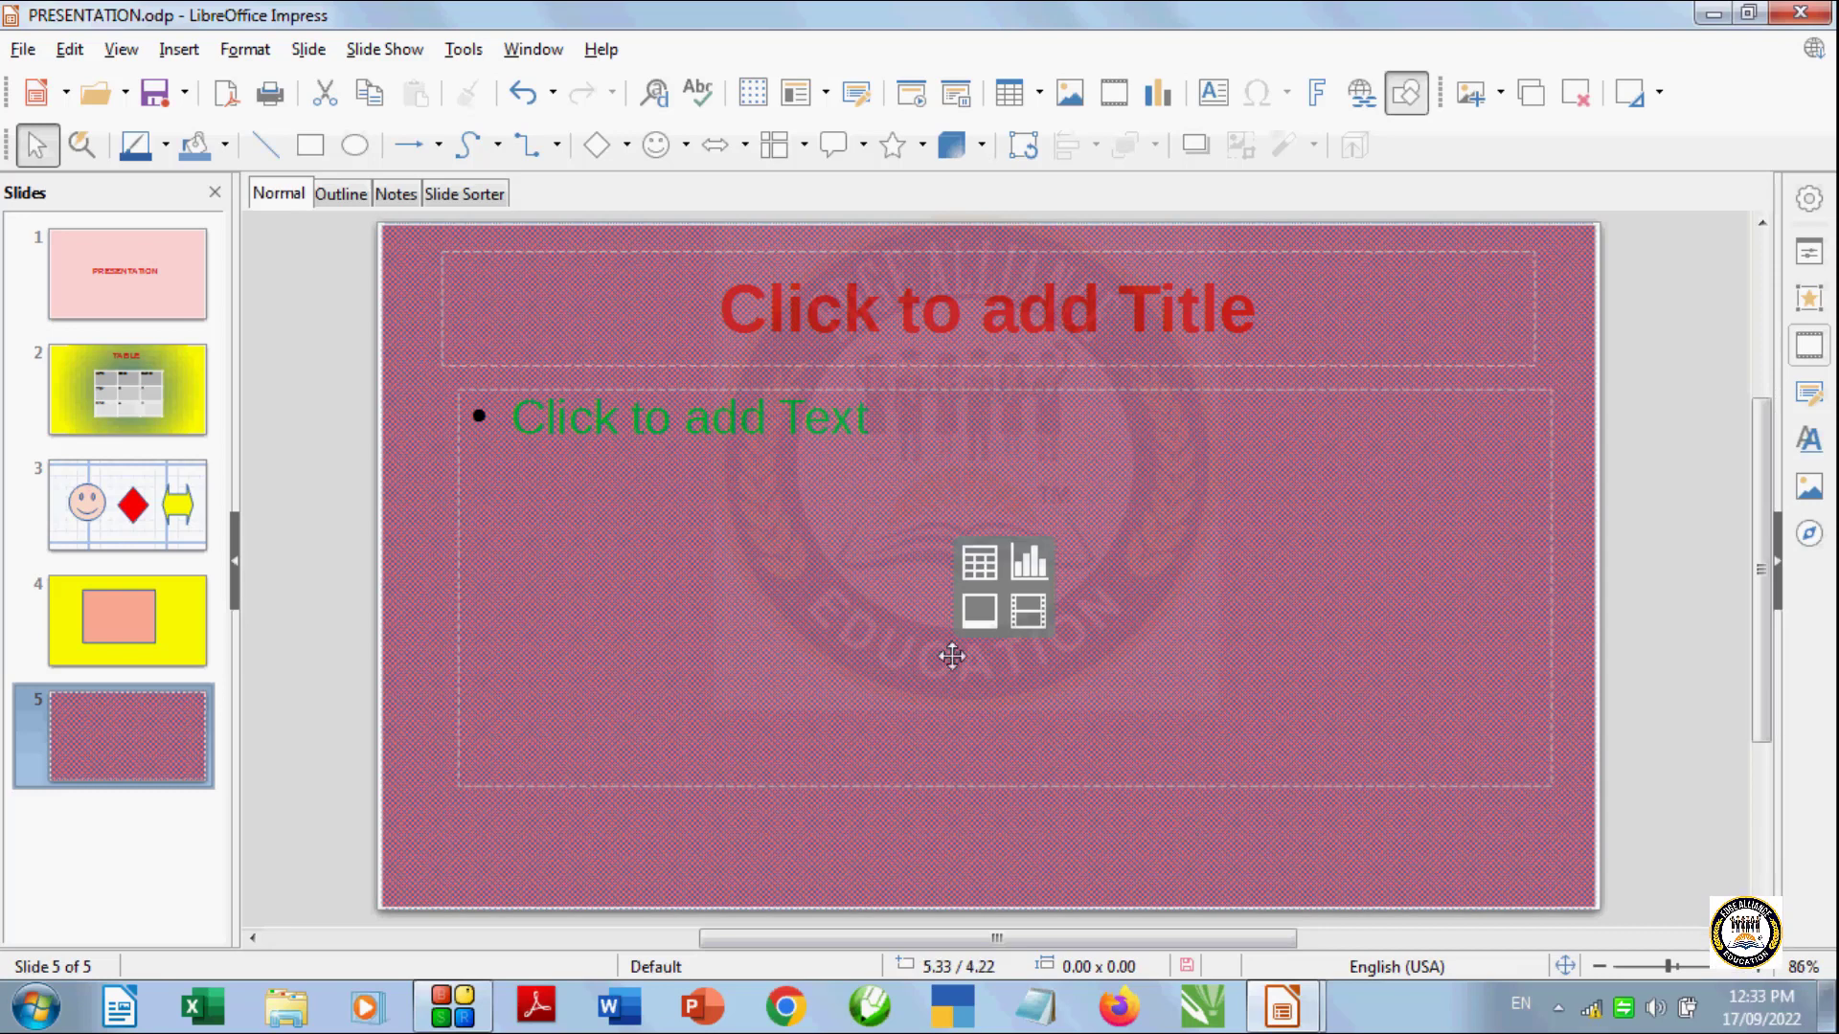
Review the backgrounds applied to slides 1, 2 and 3
{"action": "left_click", "coordinate": [307, 50]}
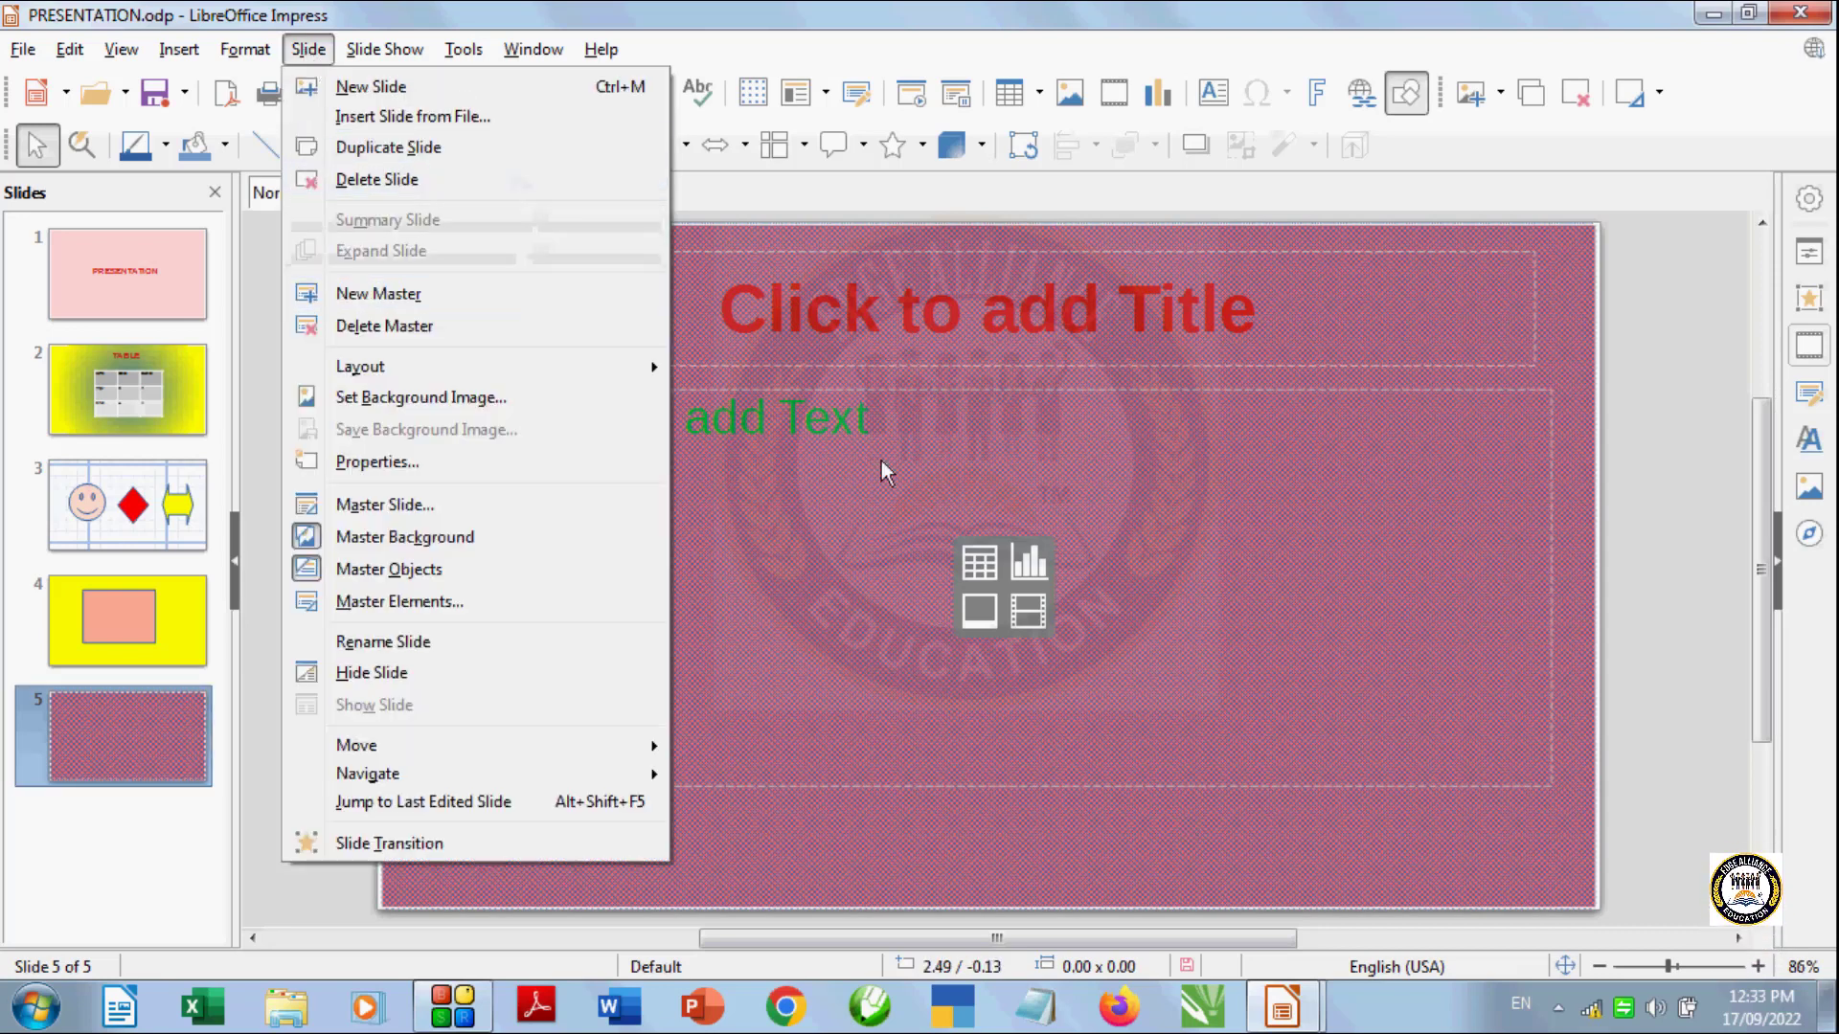
{"action": "left_click", "coordinate": [934, 532]}
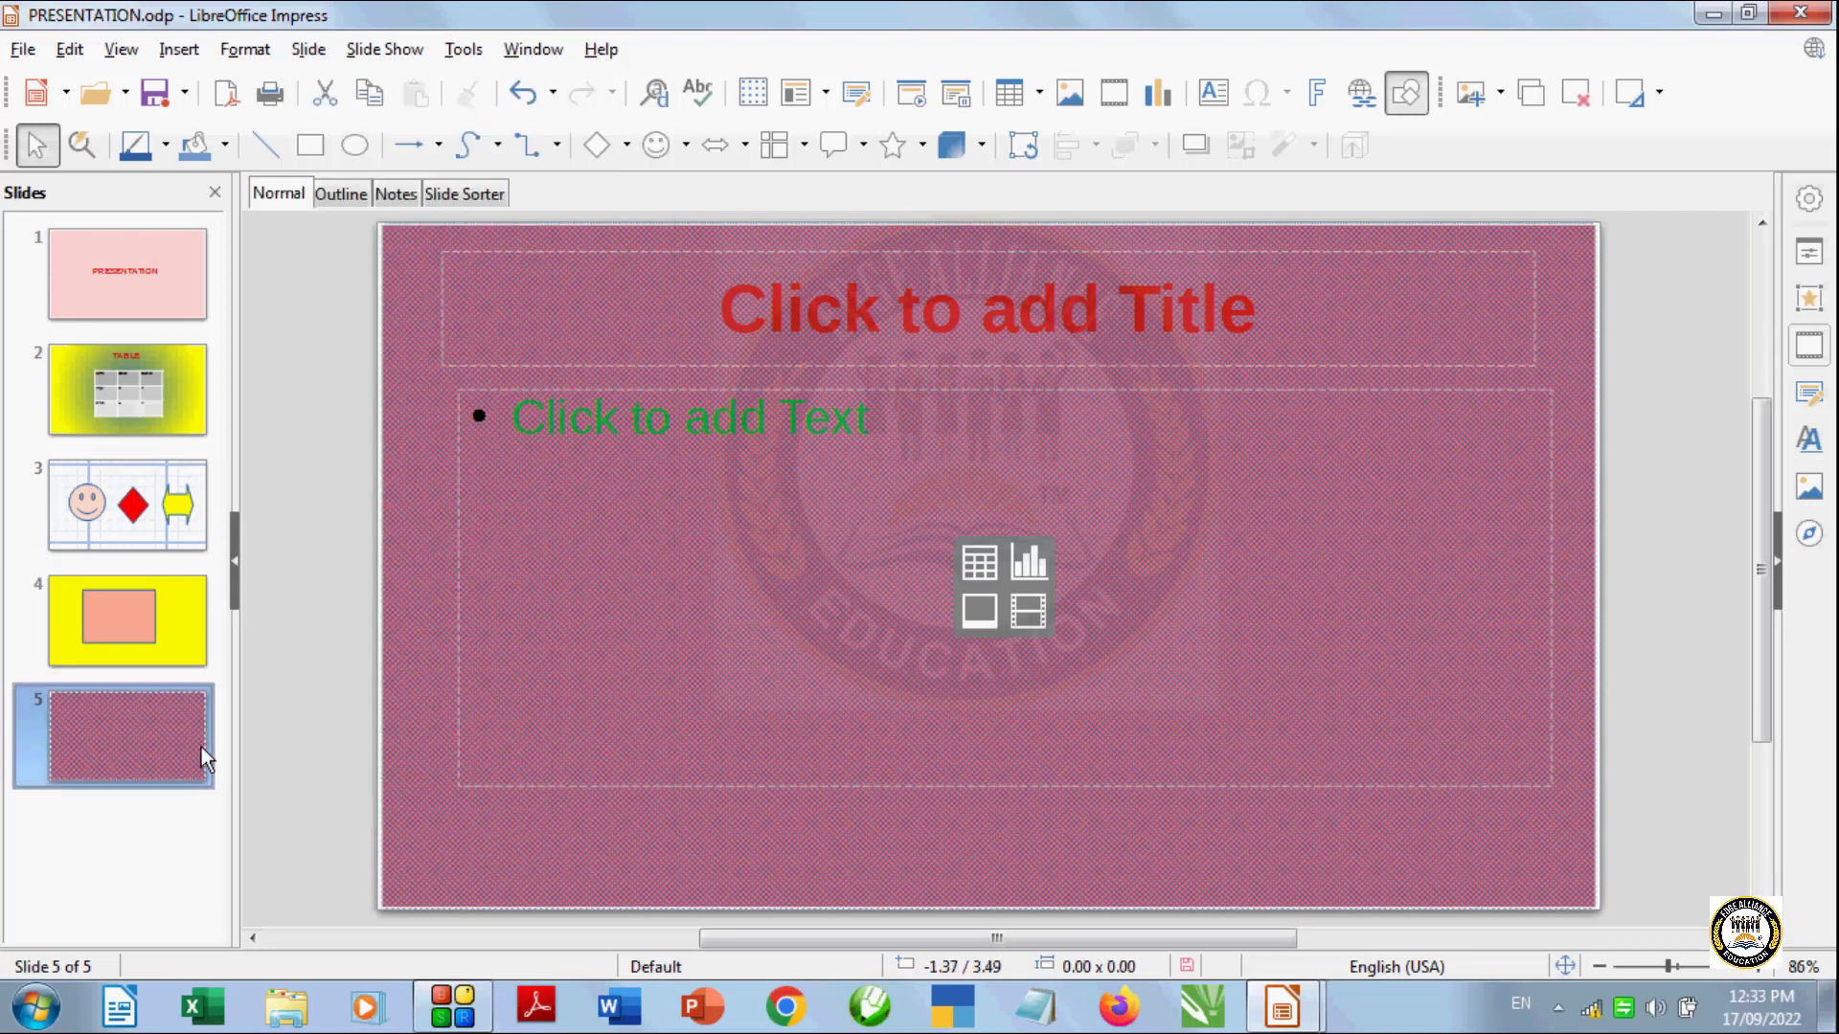
{"action": "left_click", "coordinate": [143, 307]}
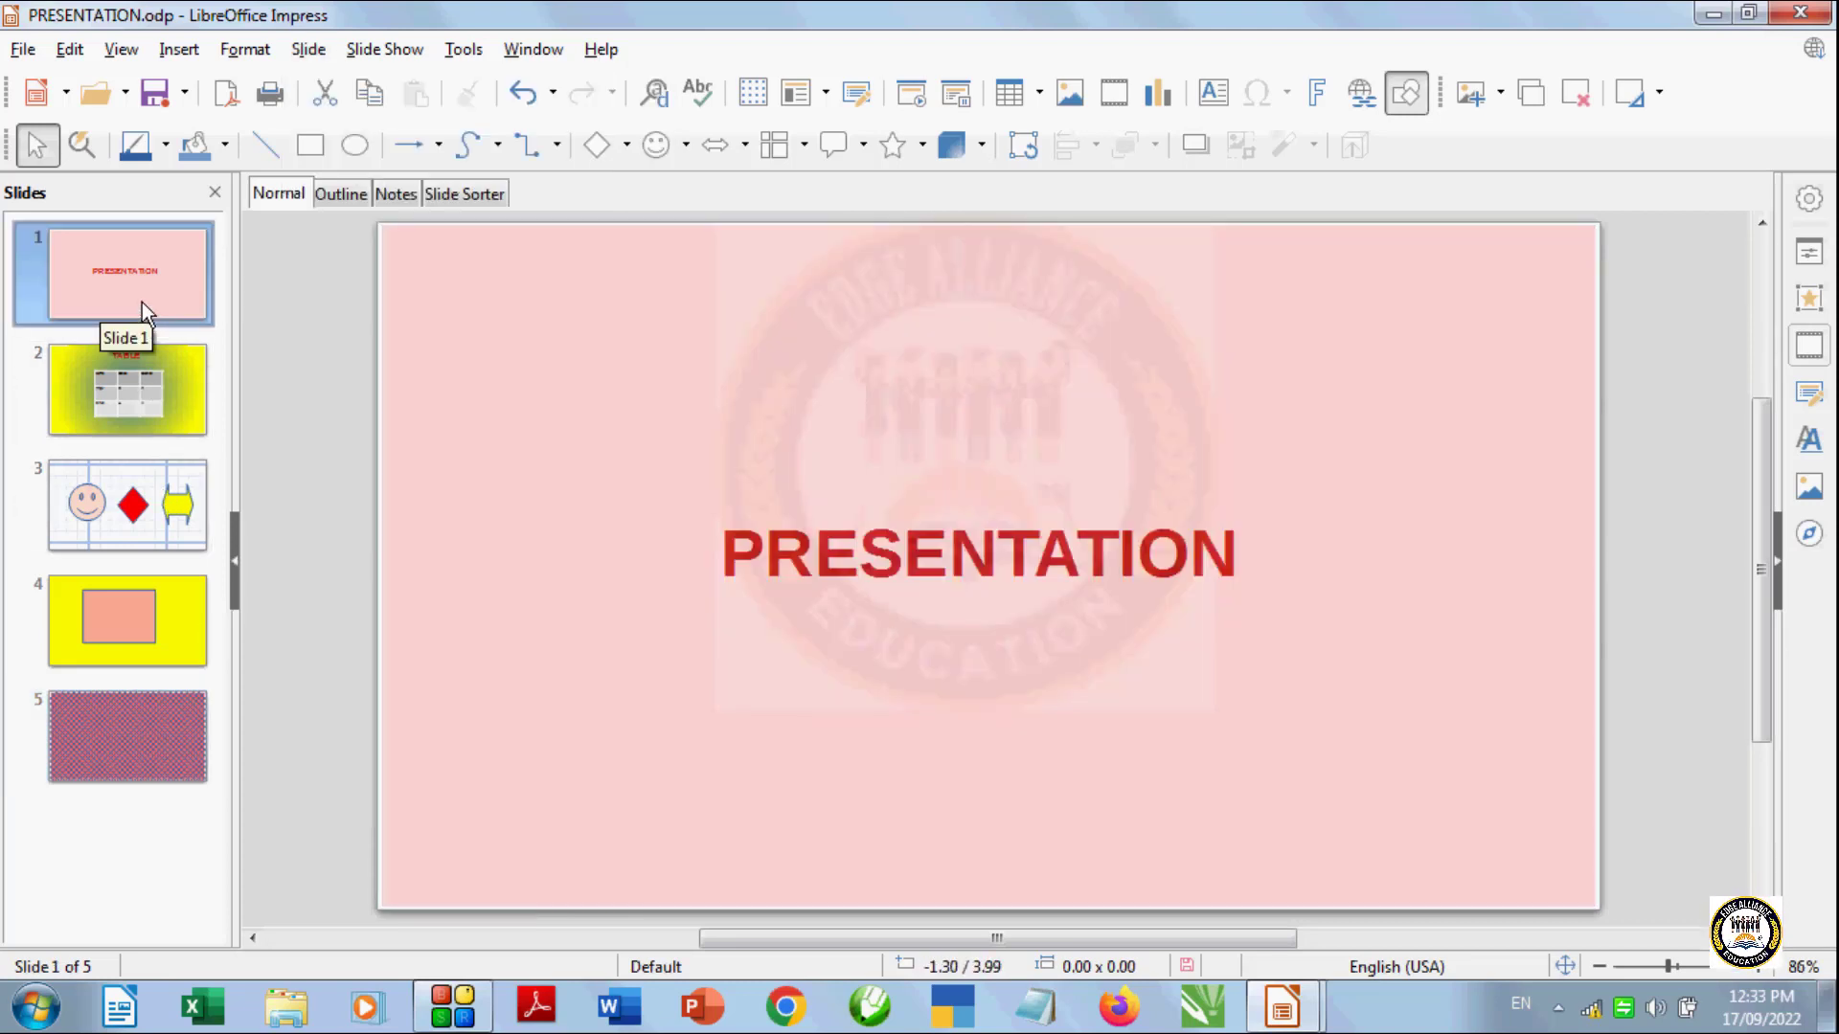
{"action": "left_click", "coordinate": [175, 389]}
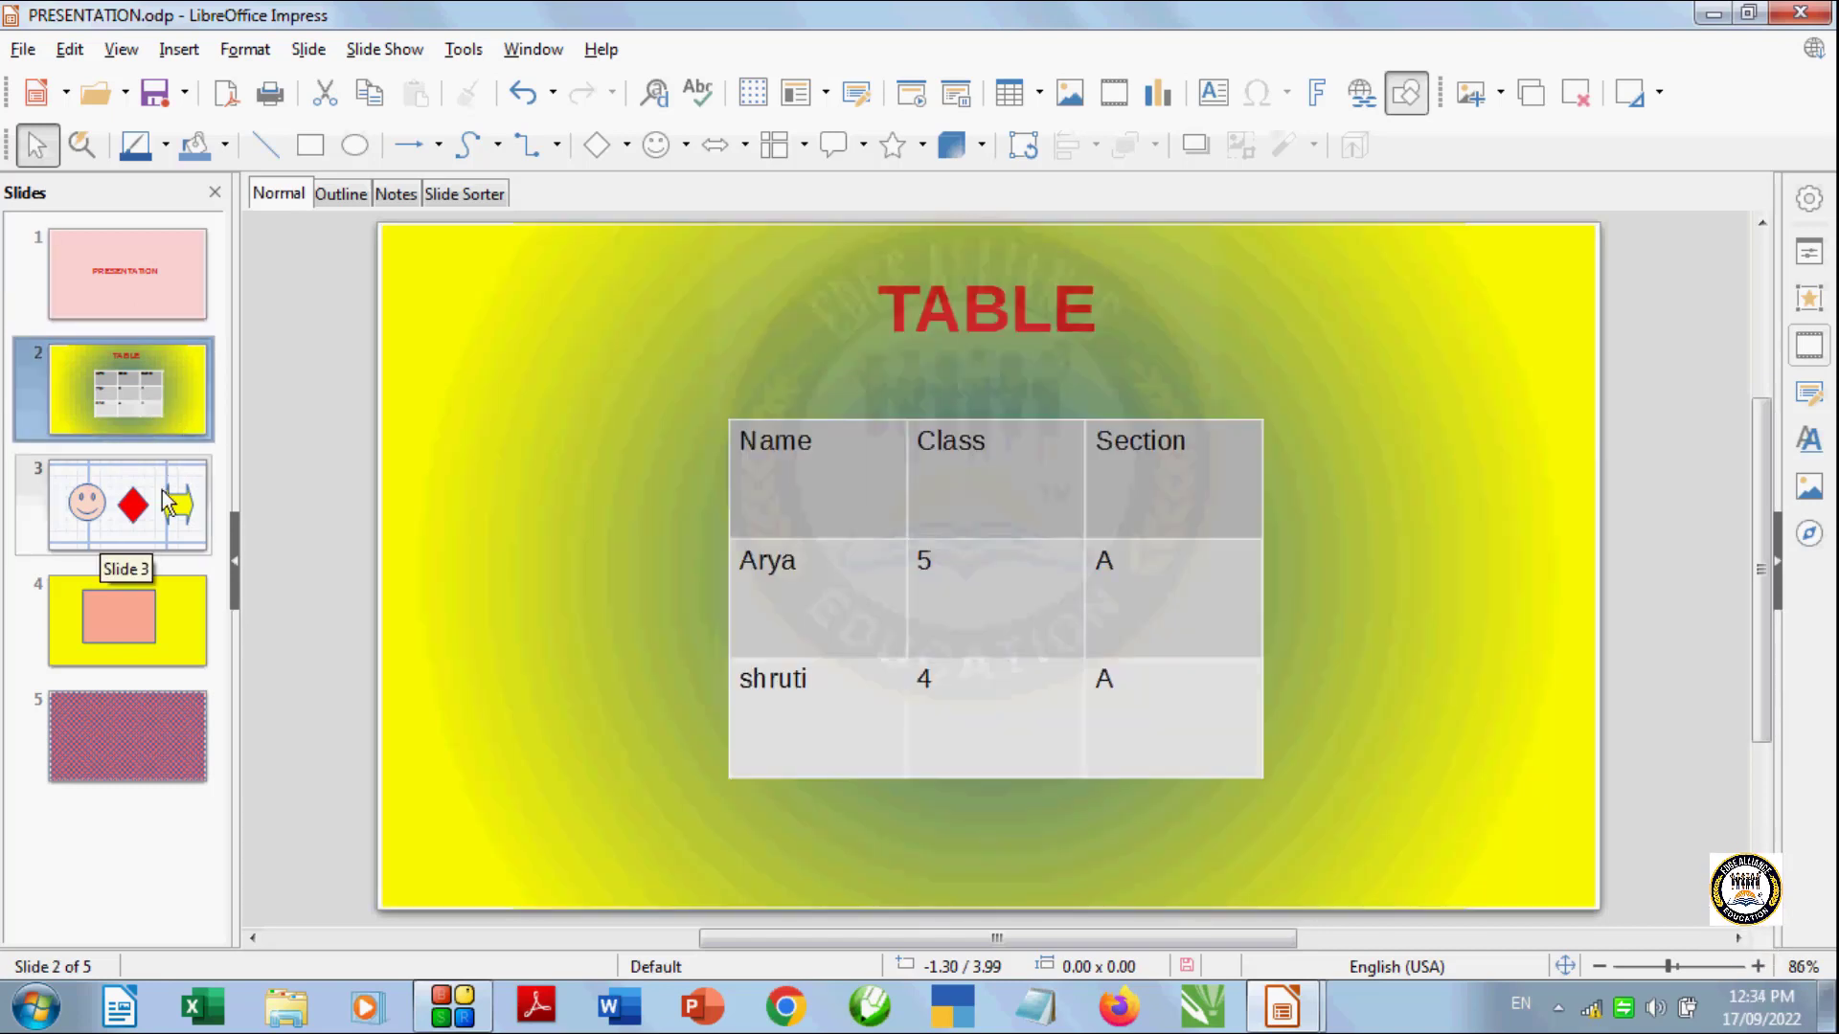
{"action": "left_click", "coordinate": [165, 498]}
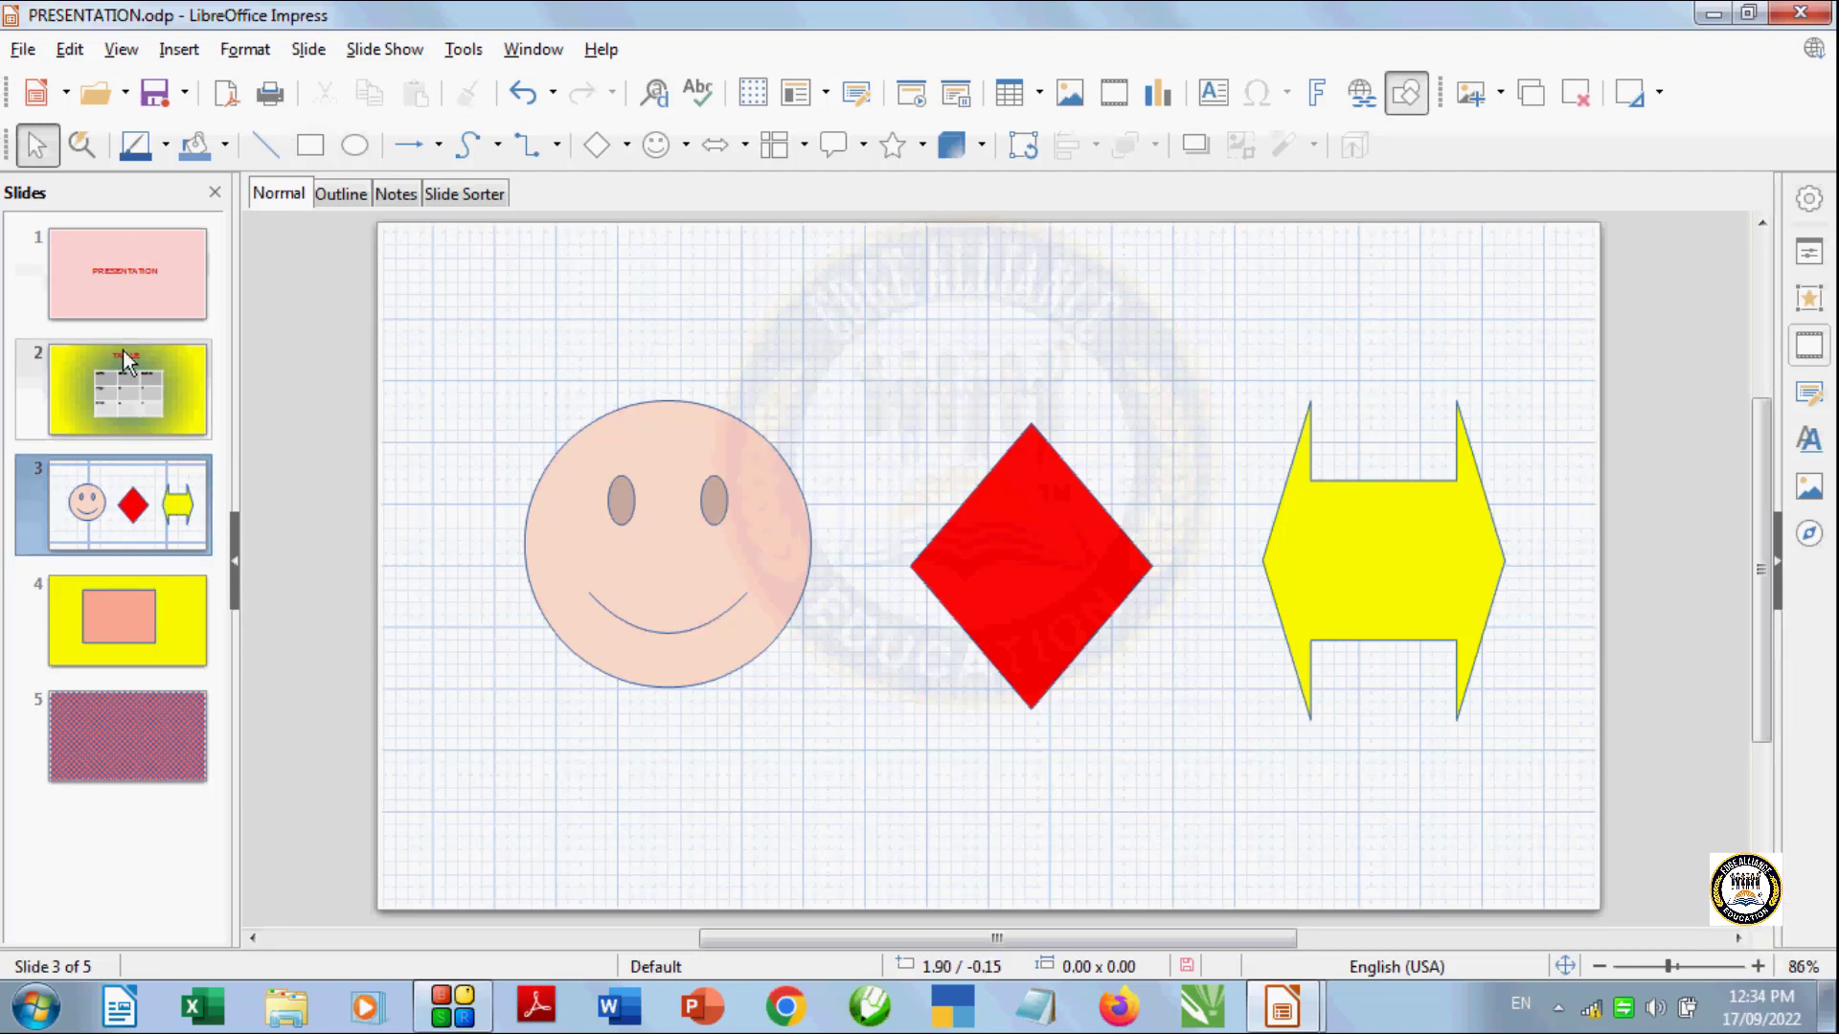
Remove slide 5's hatch background by setting its background to None
{"action": "left_click", "coordinate": [141, 761]}
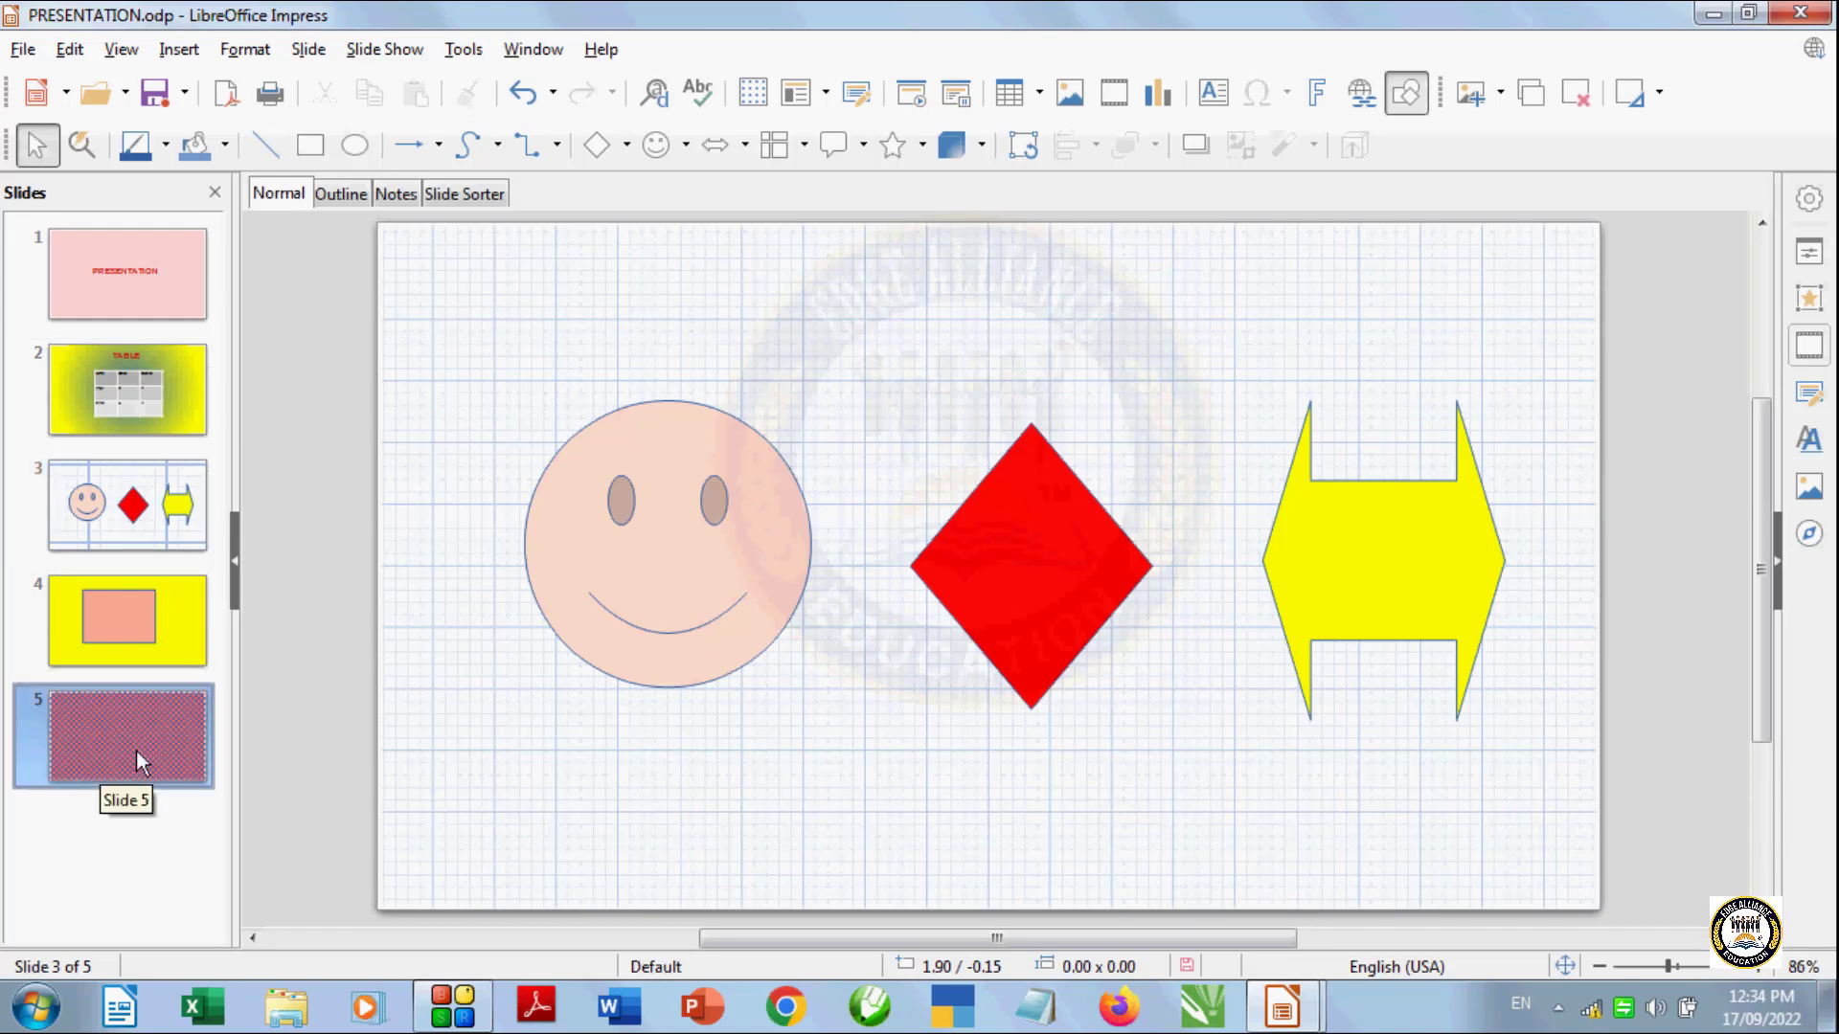
{"action": "left_click", "coordinate": [307, 50]}
{"action": "left_click", "coordinate": [371, 463]}
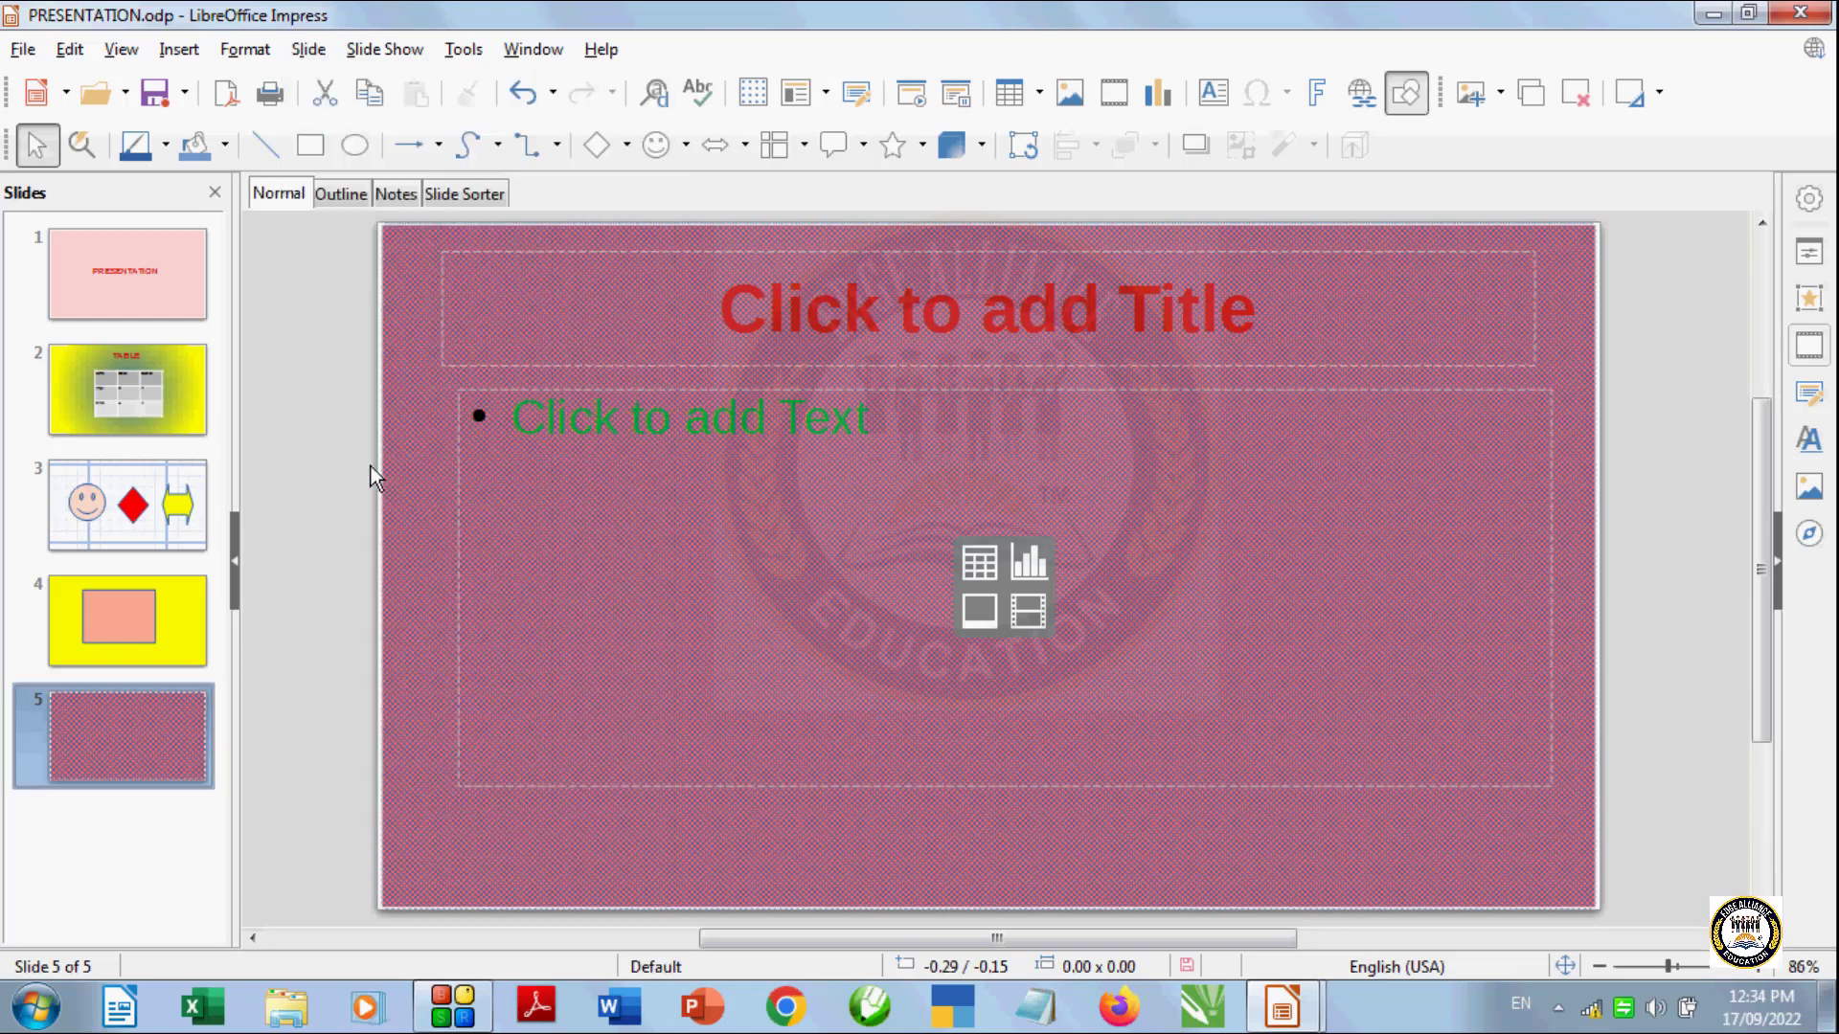
{"action": "left_click", "coordinate": [583, 228]}
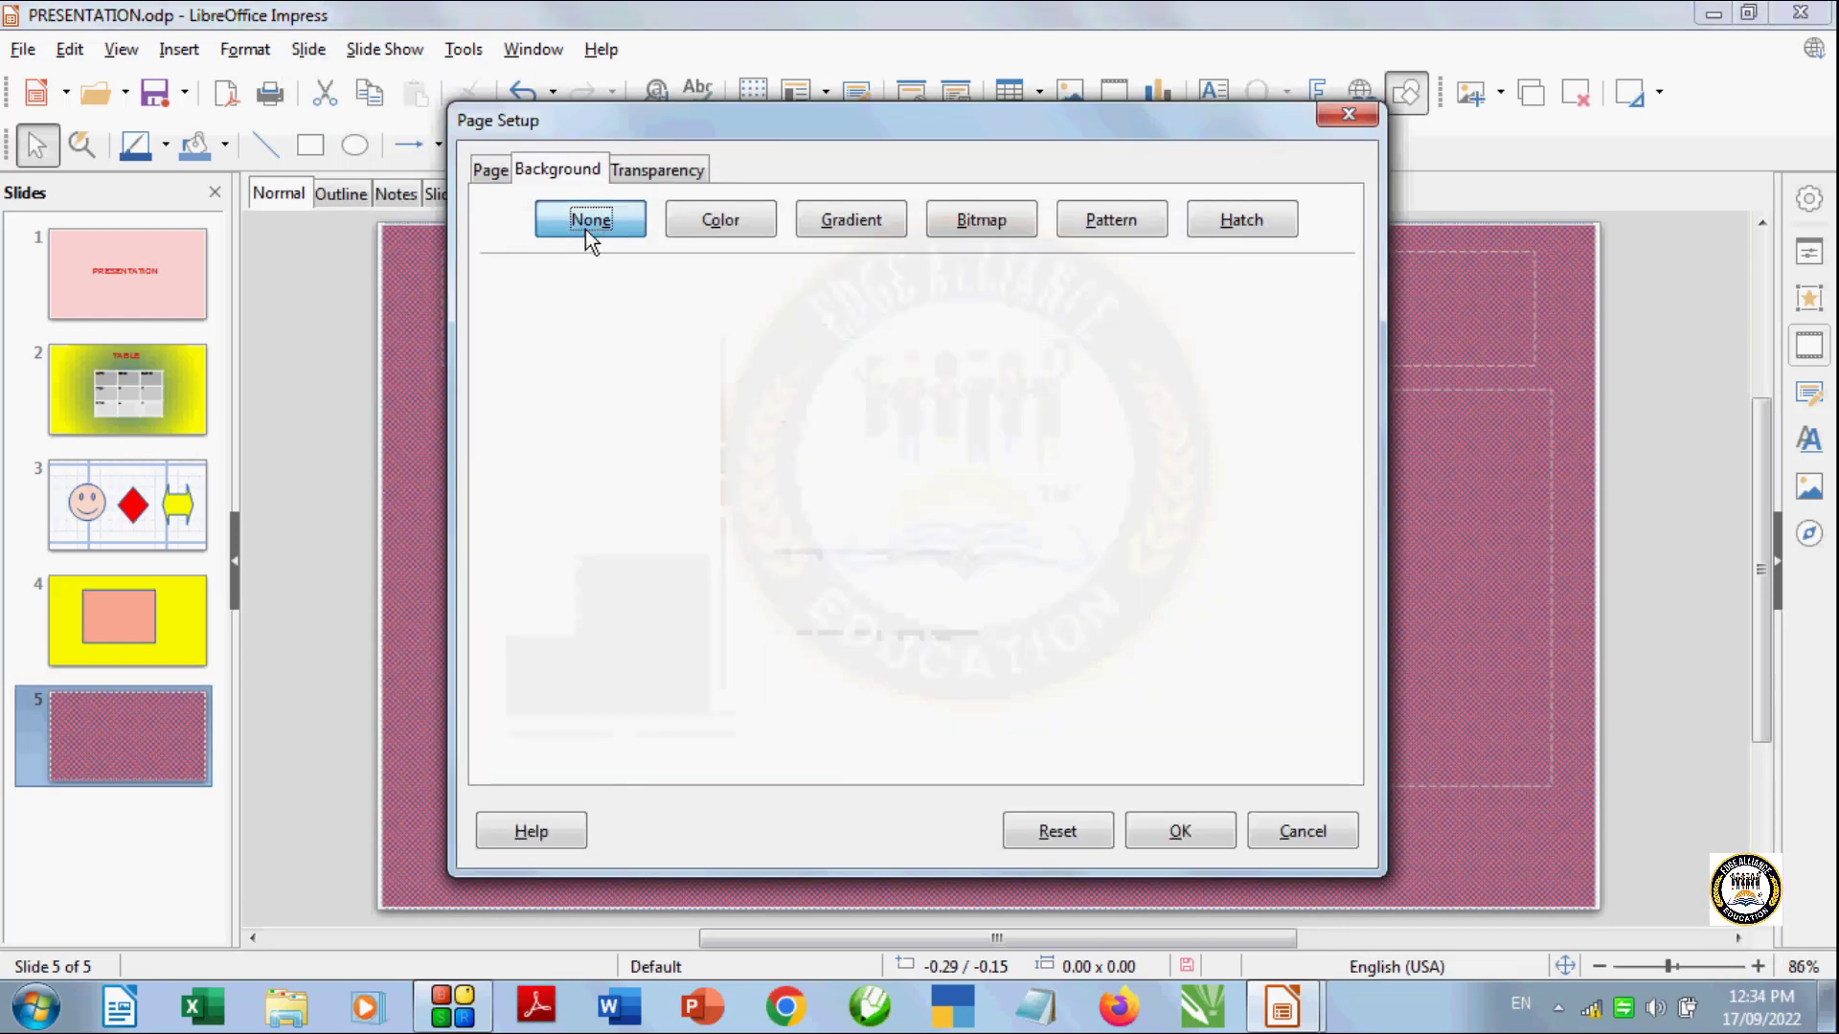
{"action": "left_click", "coordinate": [1207, 836]}
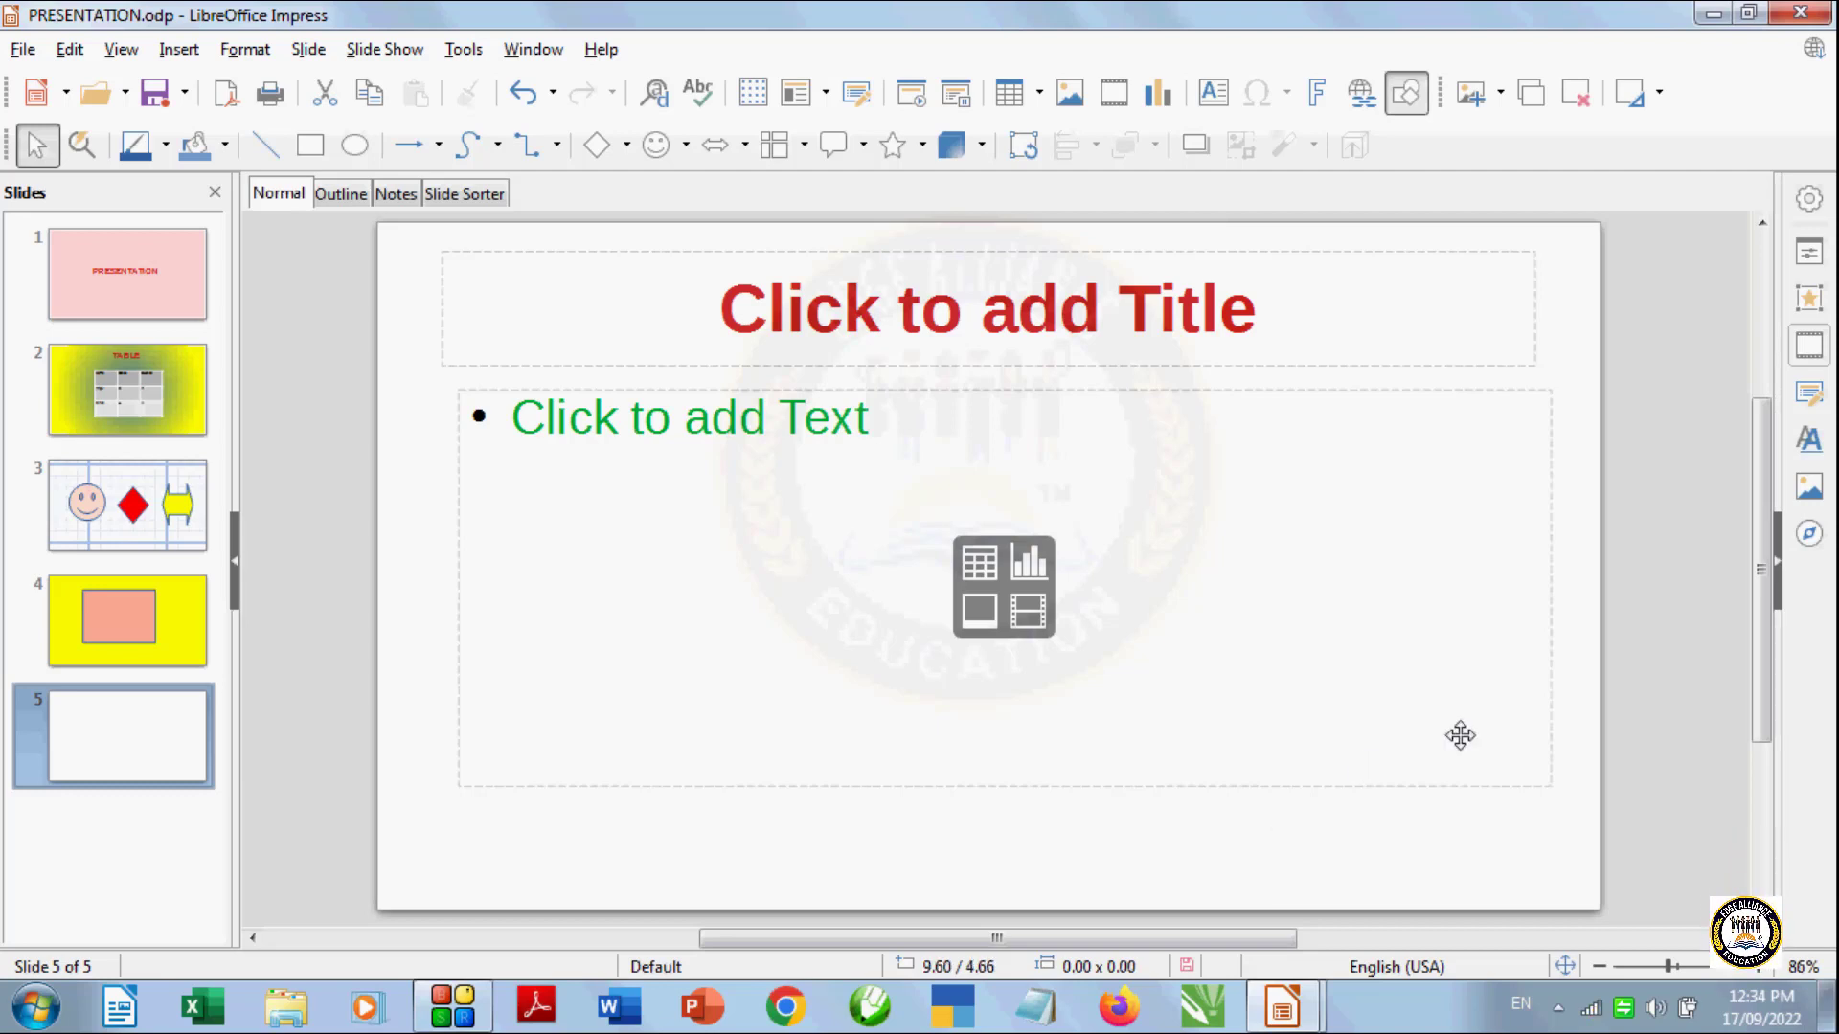
Turn off the master background for slide 5
{"action": "left_click", "coordinate": [316, 56]}
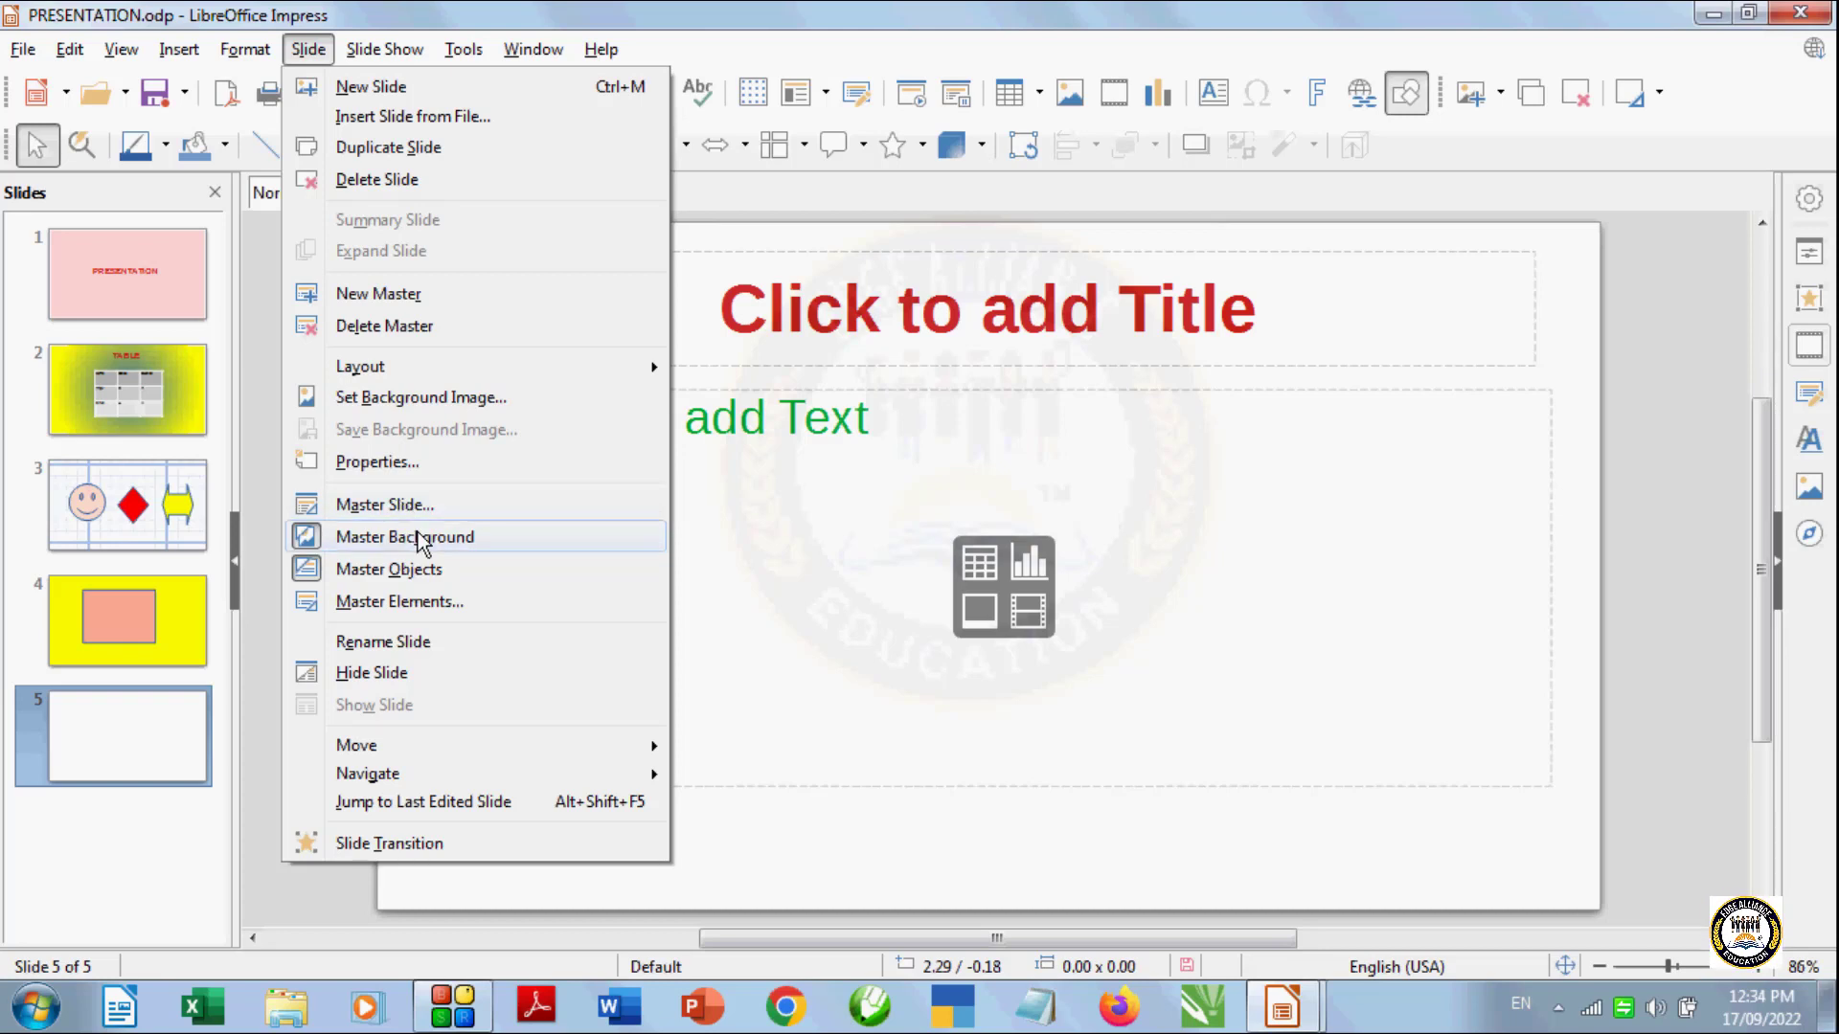
{"action": "left_click", "coordinate": [420, 538]}
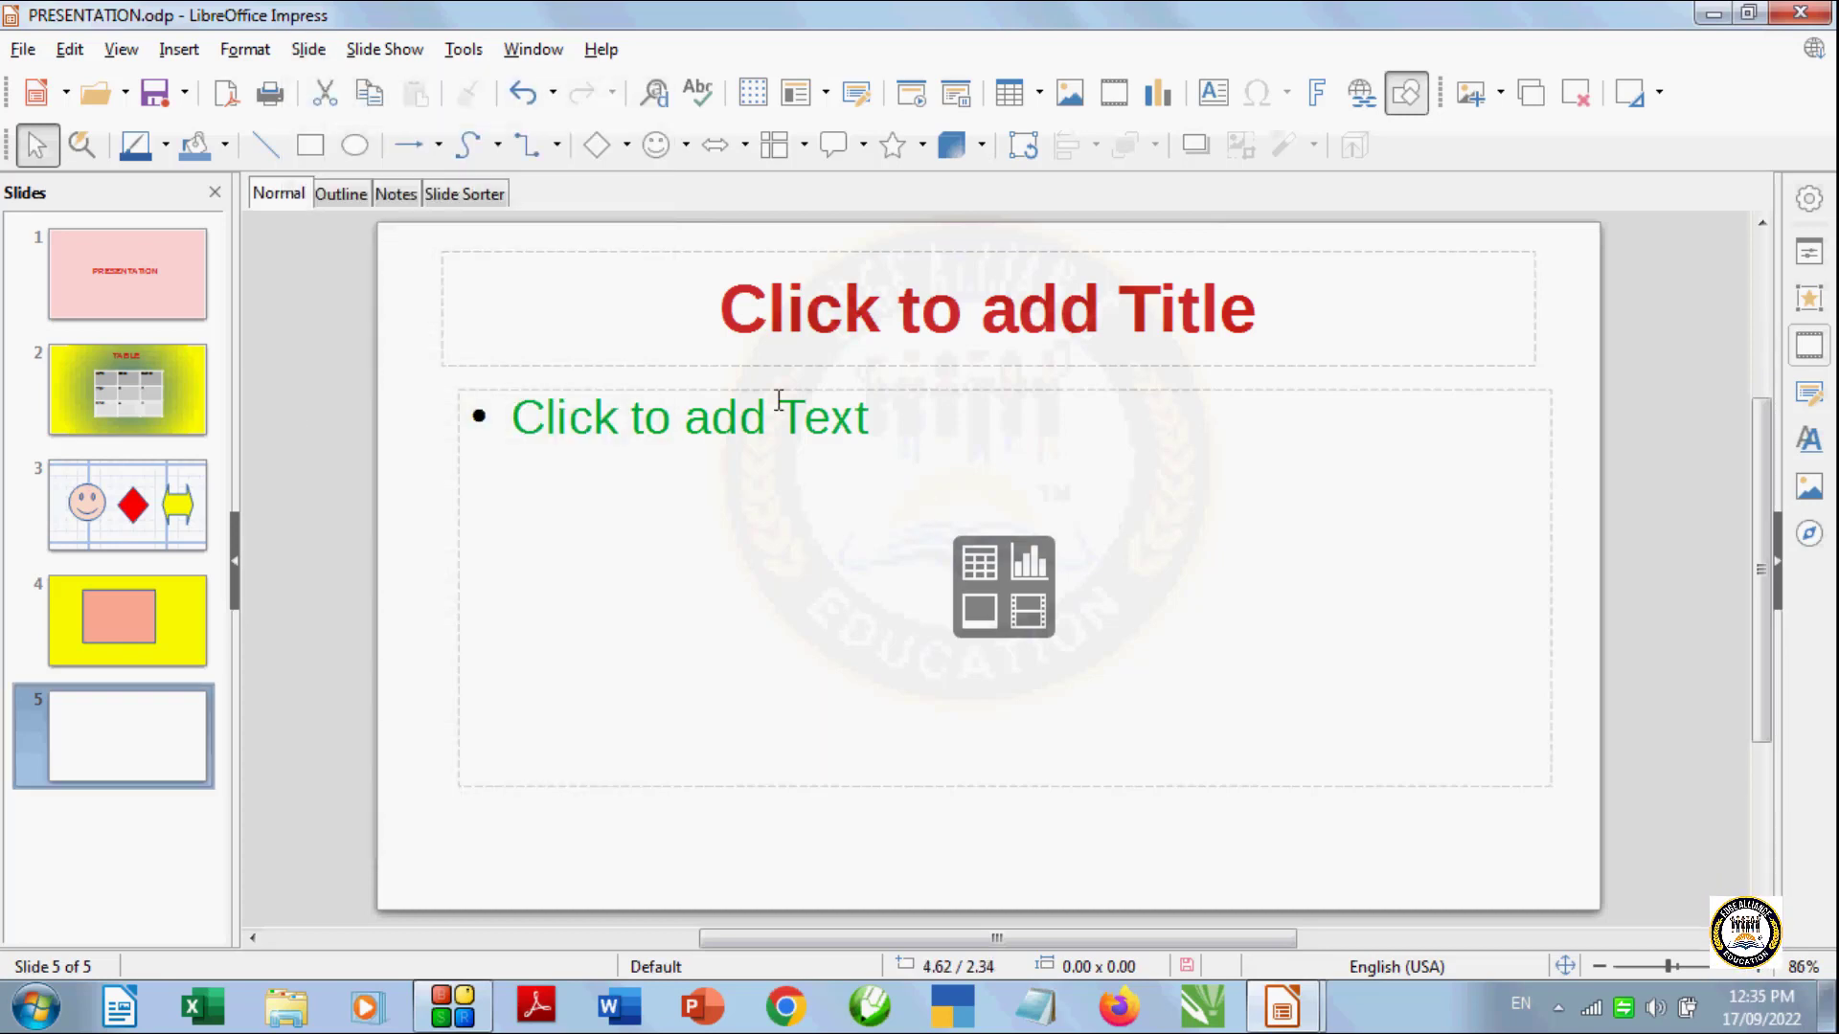
Turn off the master background for slide 1, the PRESENTATION title slide
{"action": "left_click", "coordinate": [146, 305]}
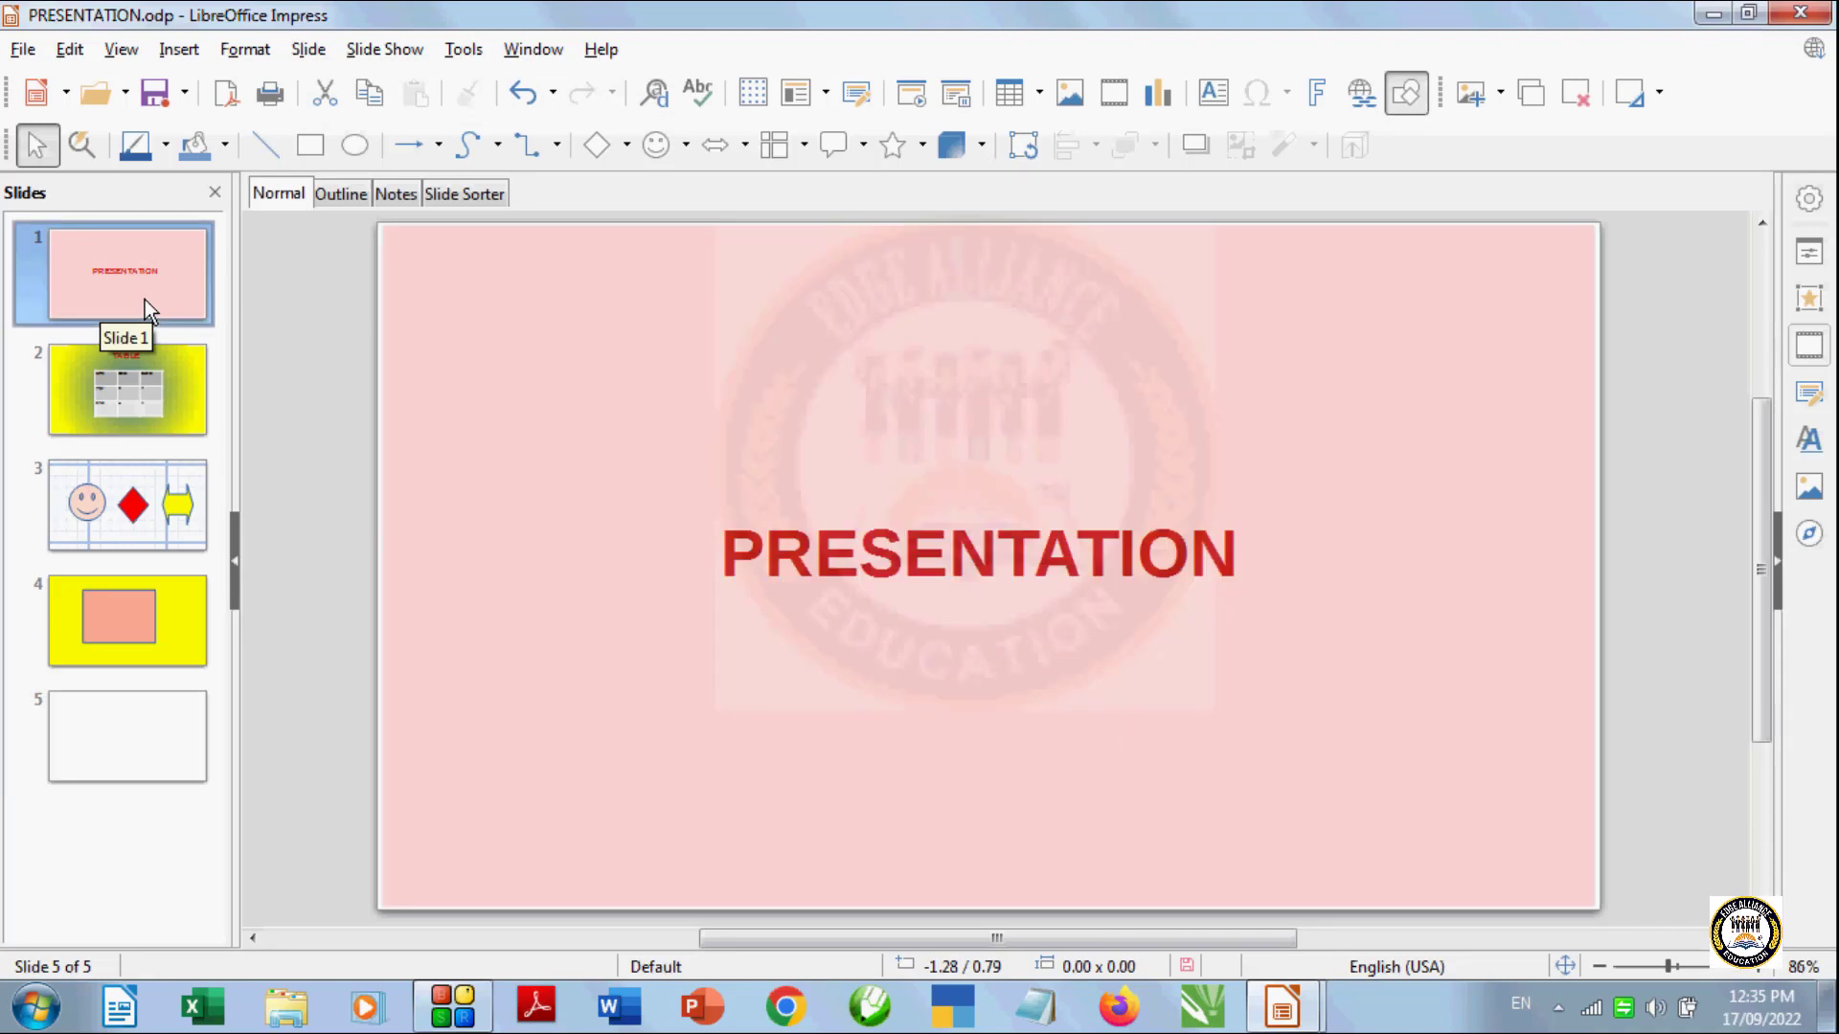
{"action": "left_click", "coordinate": [308, 51]}
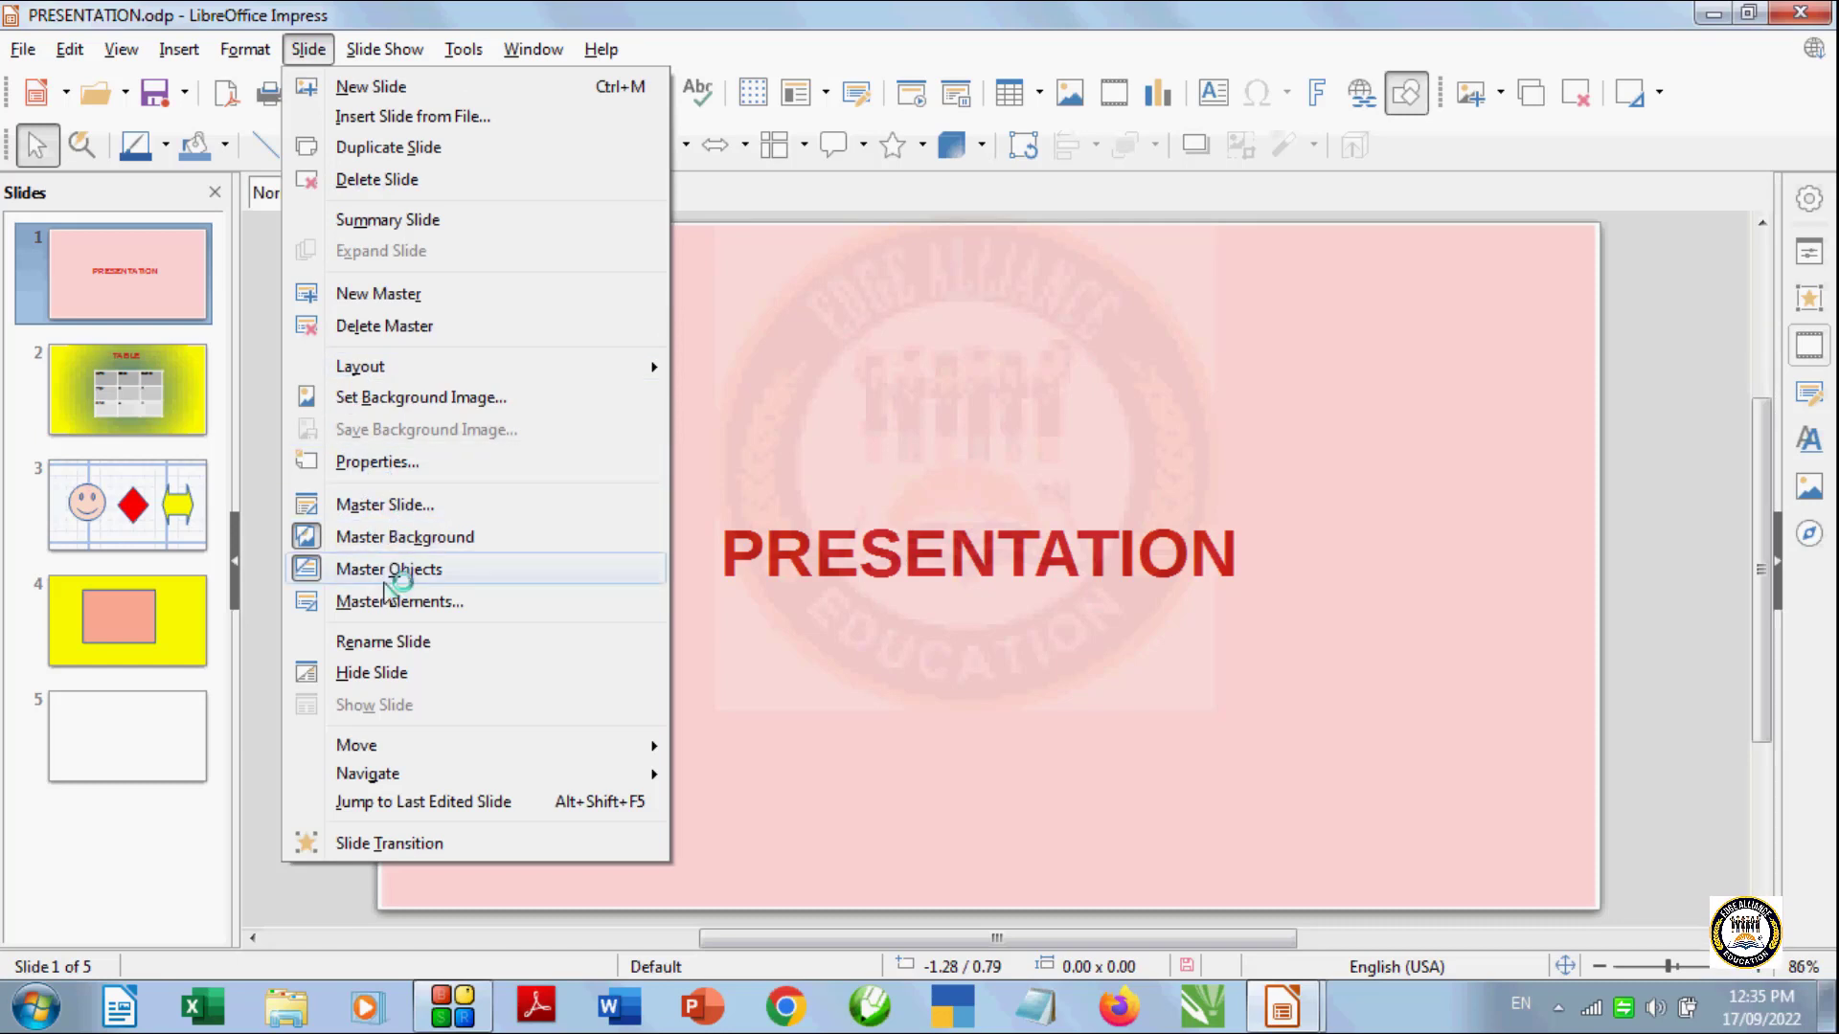
{"action": "left_click", "coordinate": [422, 537]}
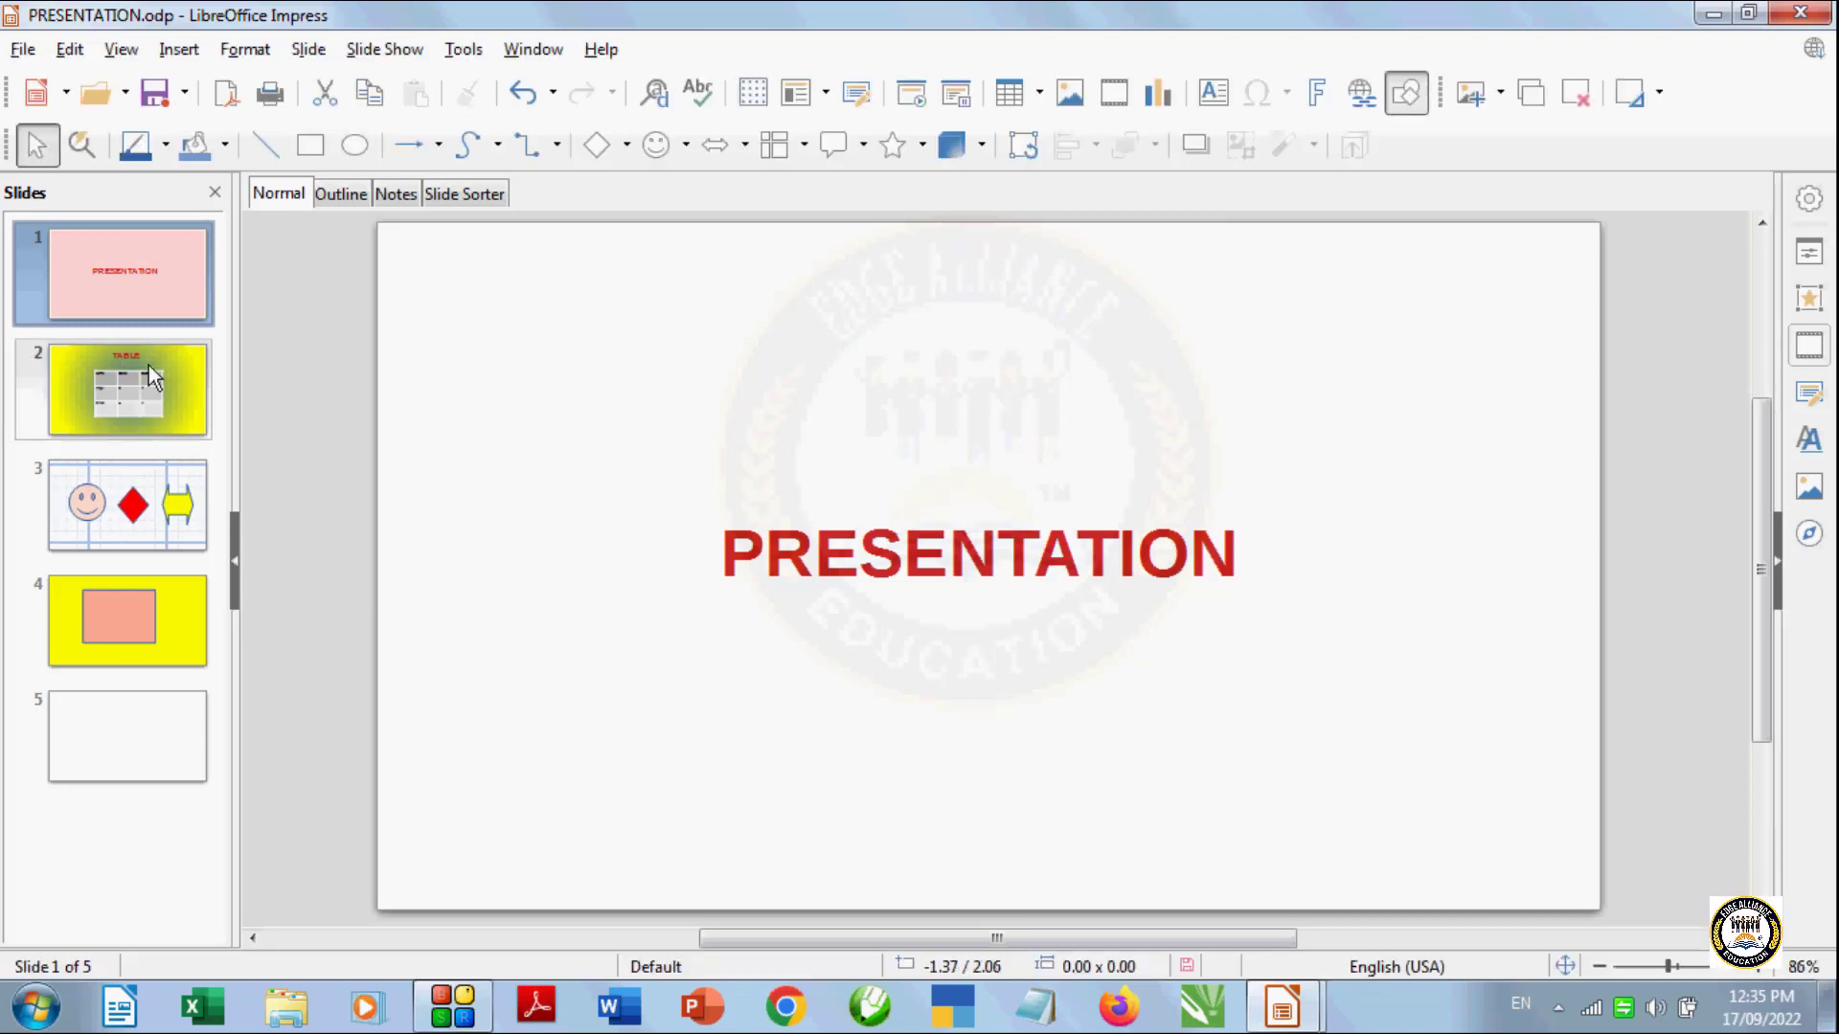
Turn off the master background for slide 2, which holds the table, and check the option's state
{"action": "left_click", "coordinate": [196, 385]}
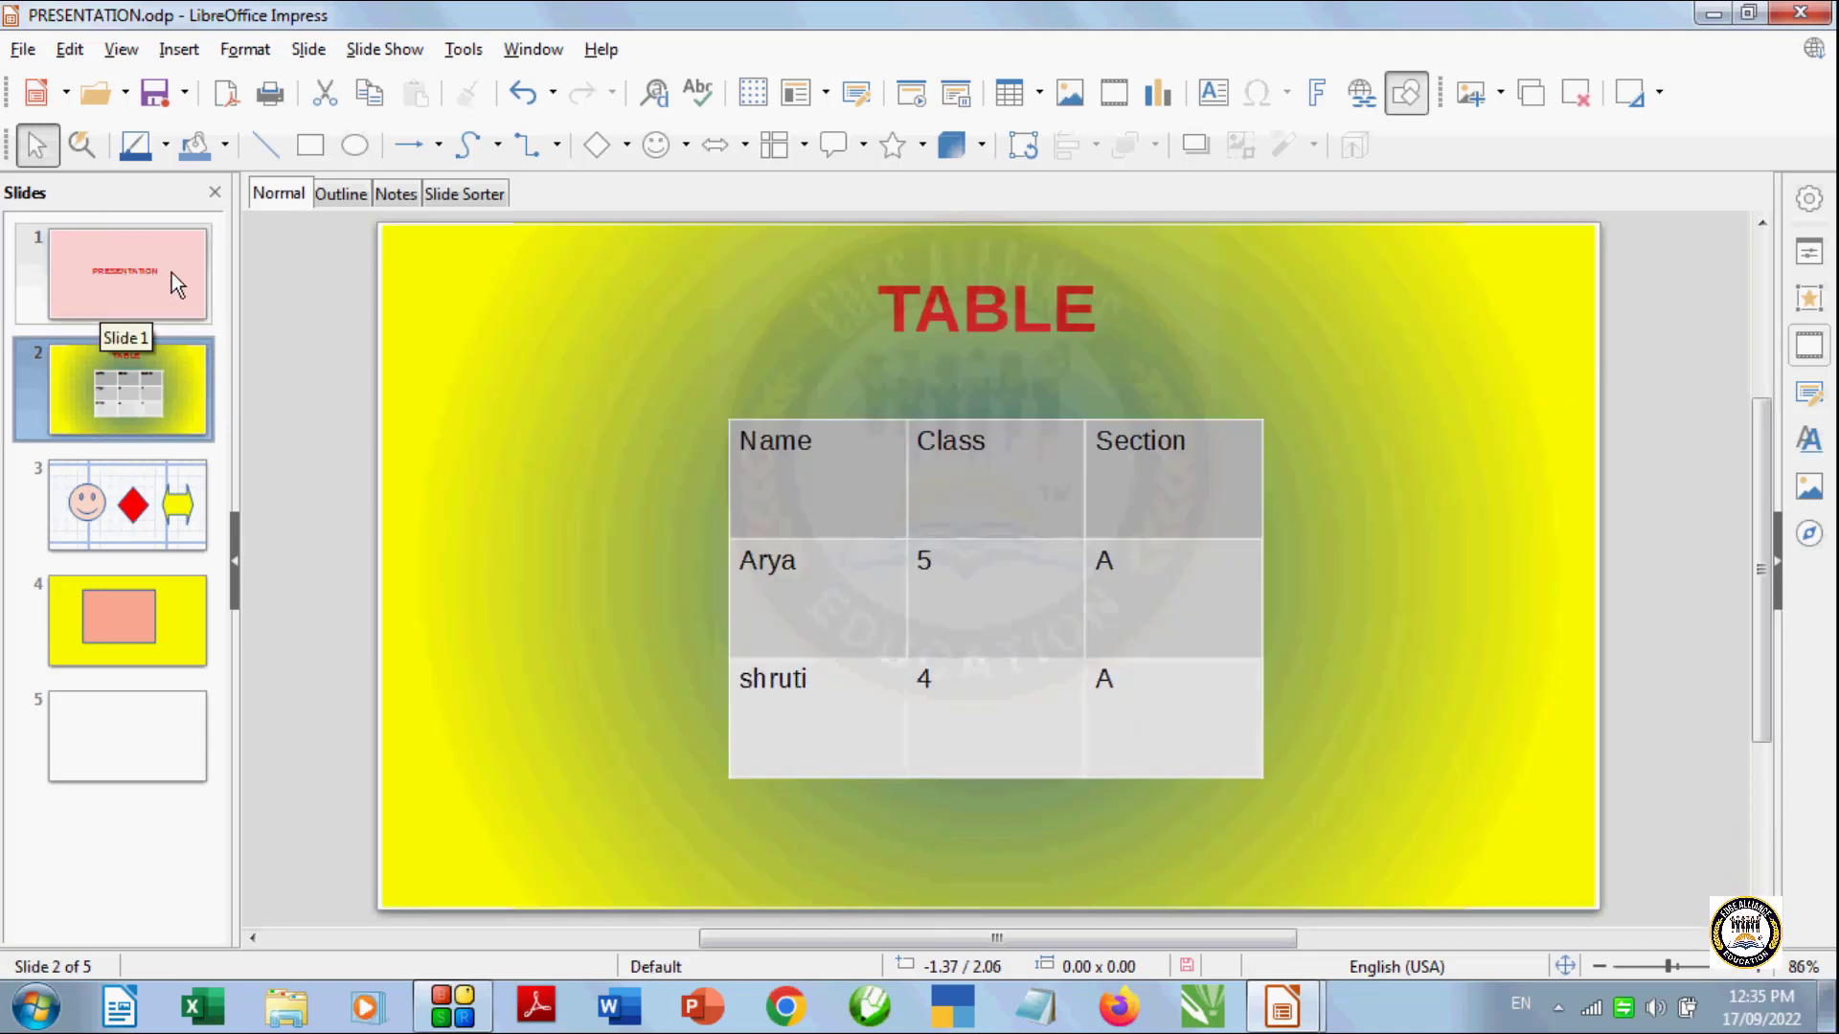
{"action": "left_click", "coordinate": [307, 50]}
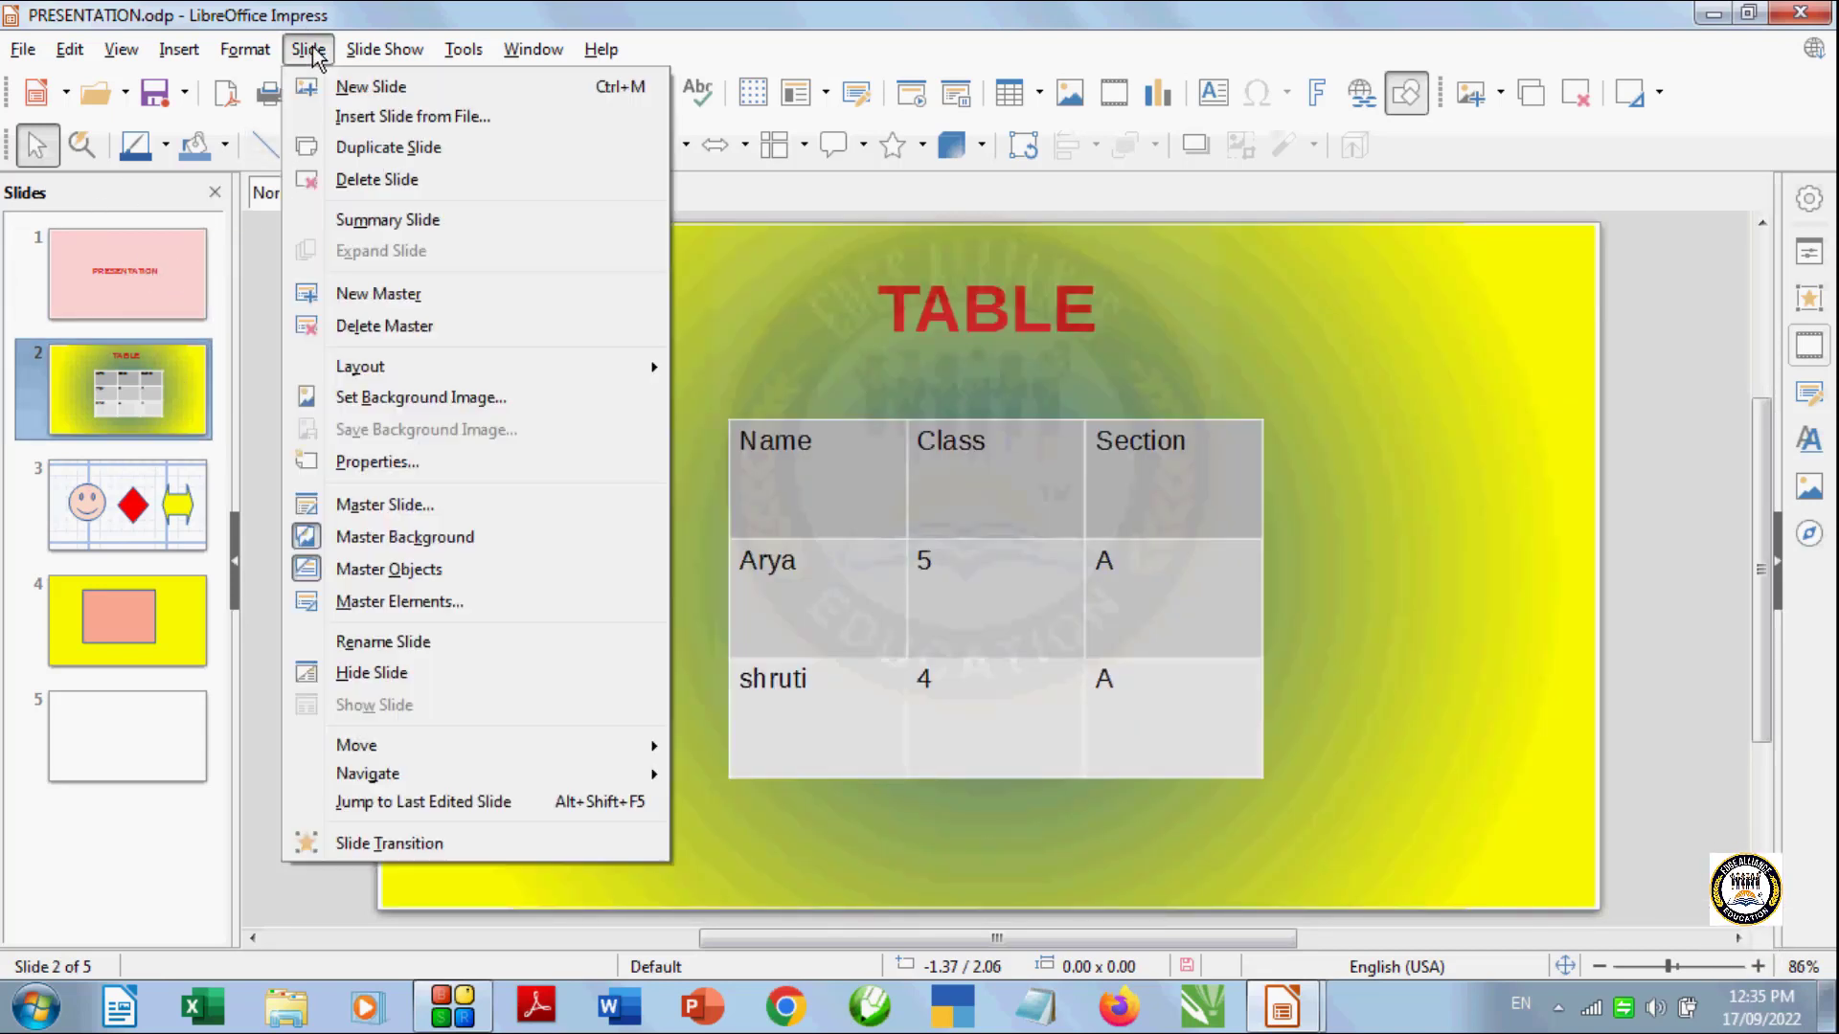
{"action": "left_click", "coordinate": [376, 537]}
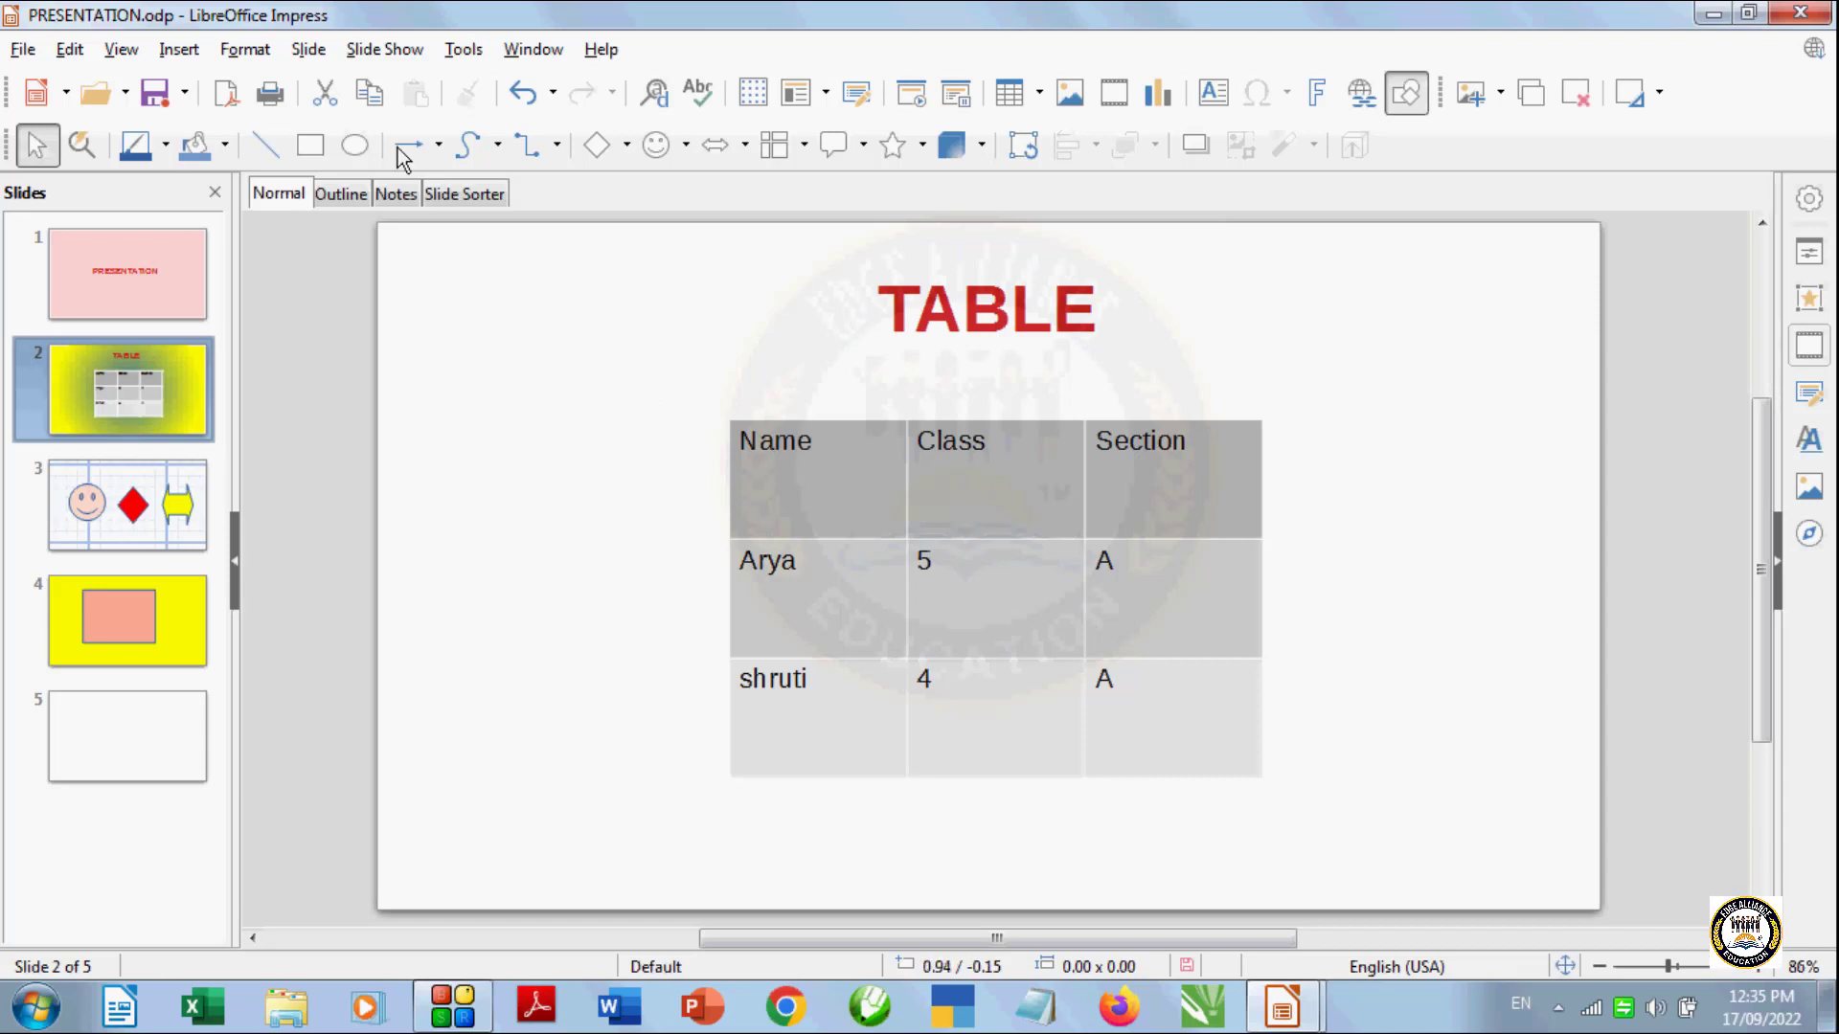
{"action": "left_click", "coordinate": [309, 49]}
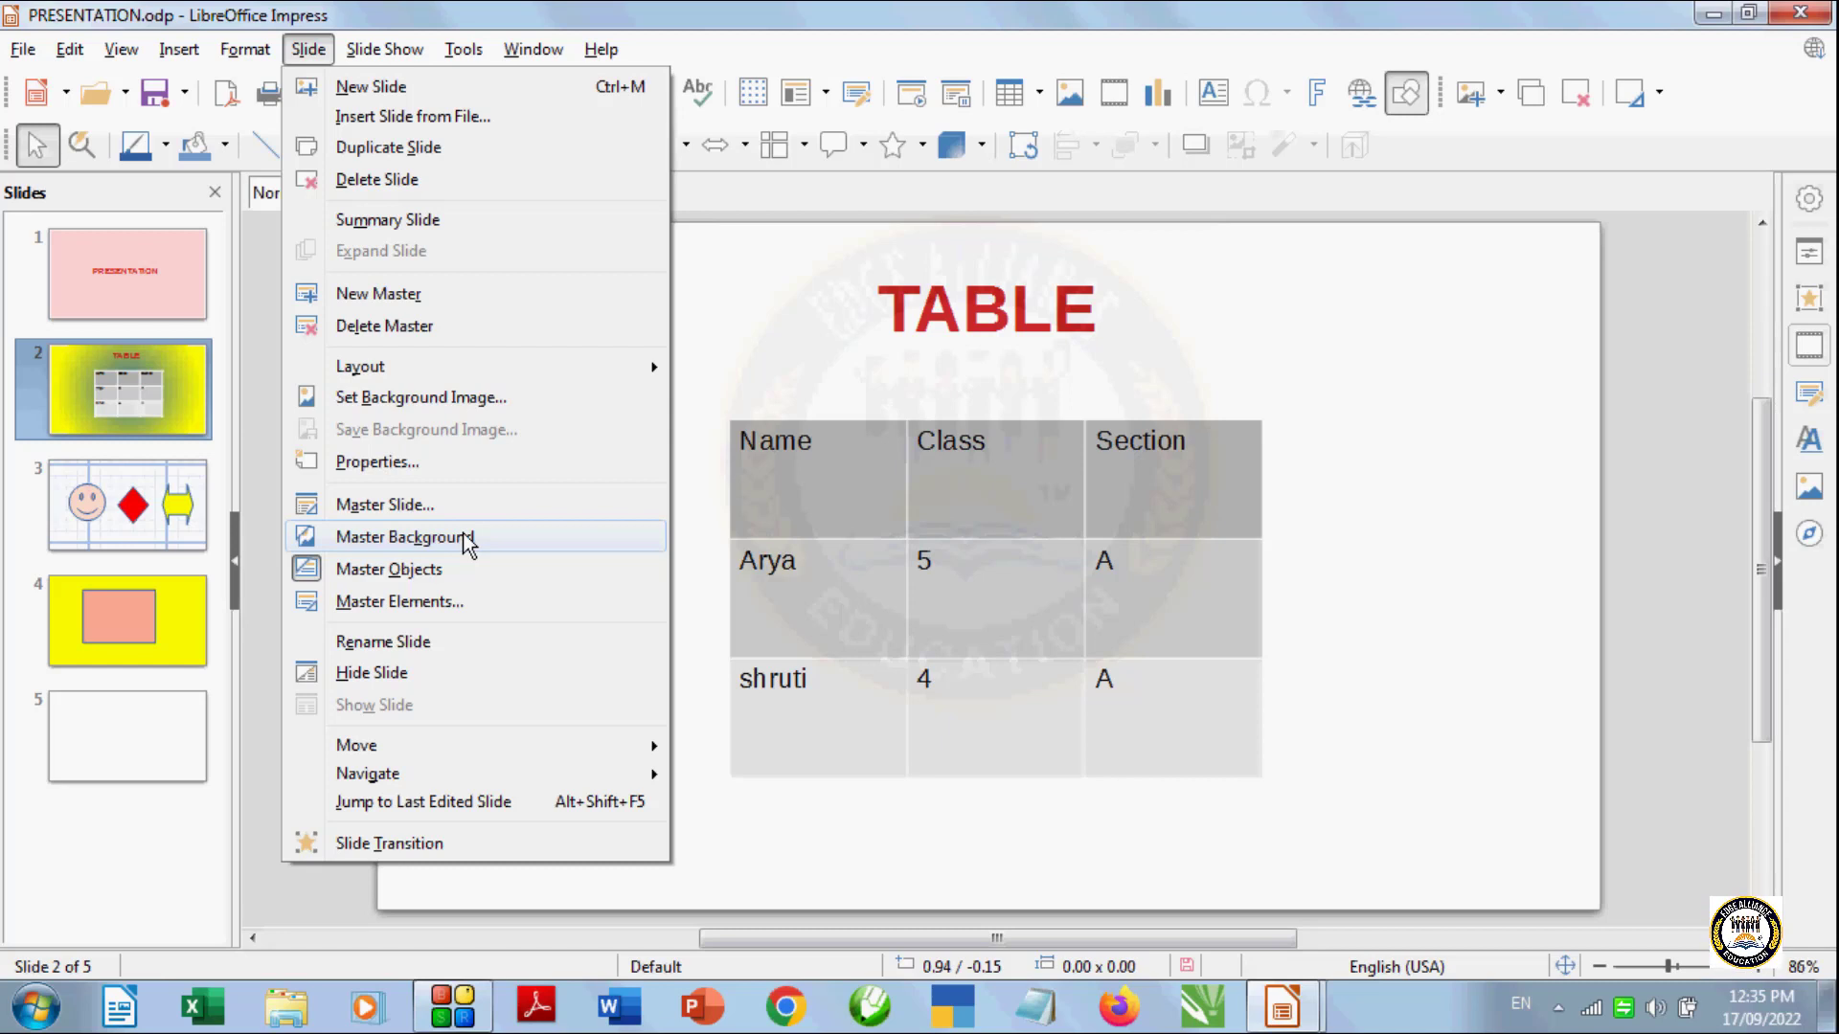
{"action": "left_click", "coordinate": [724, 364]}
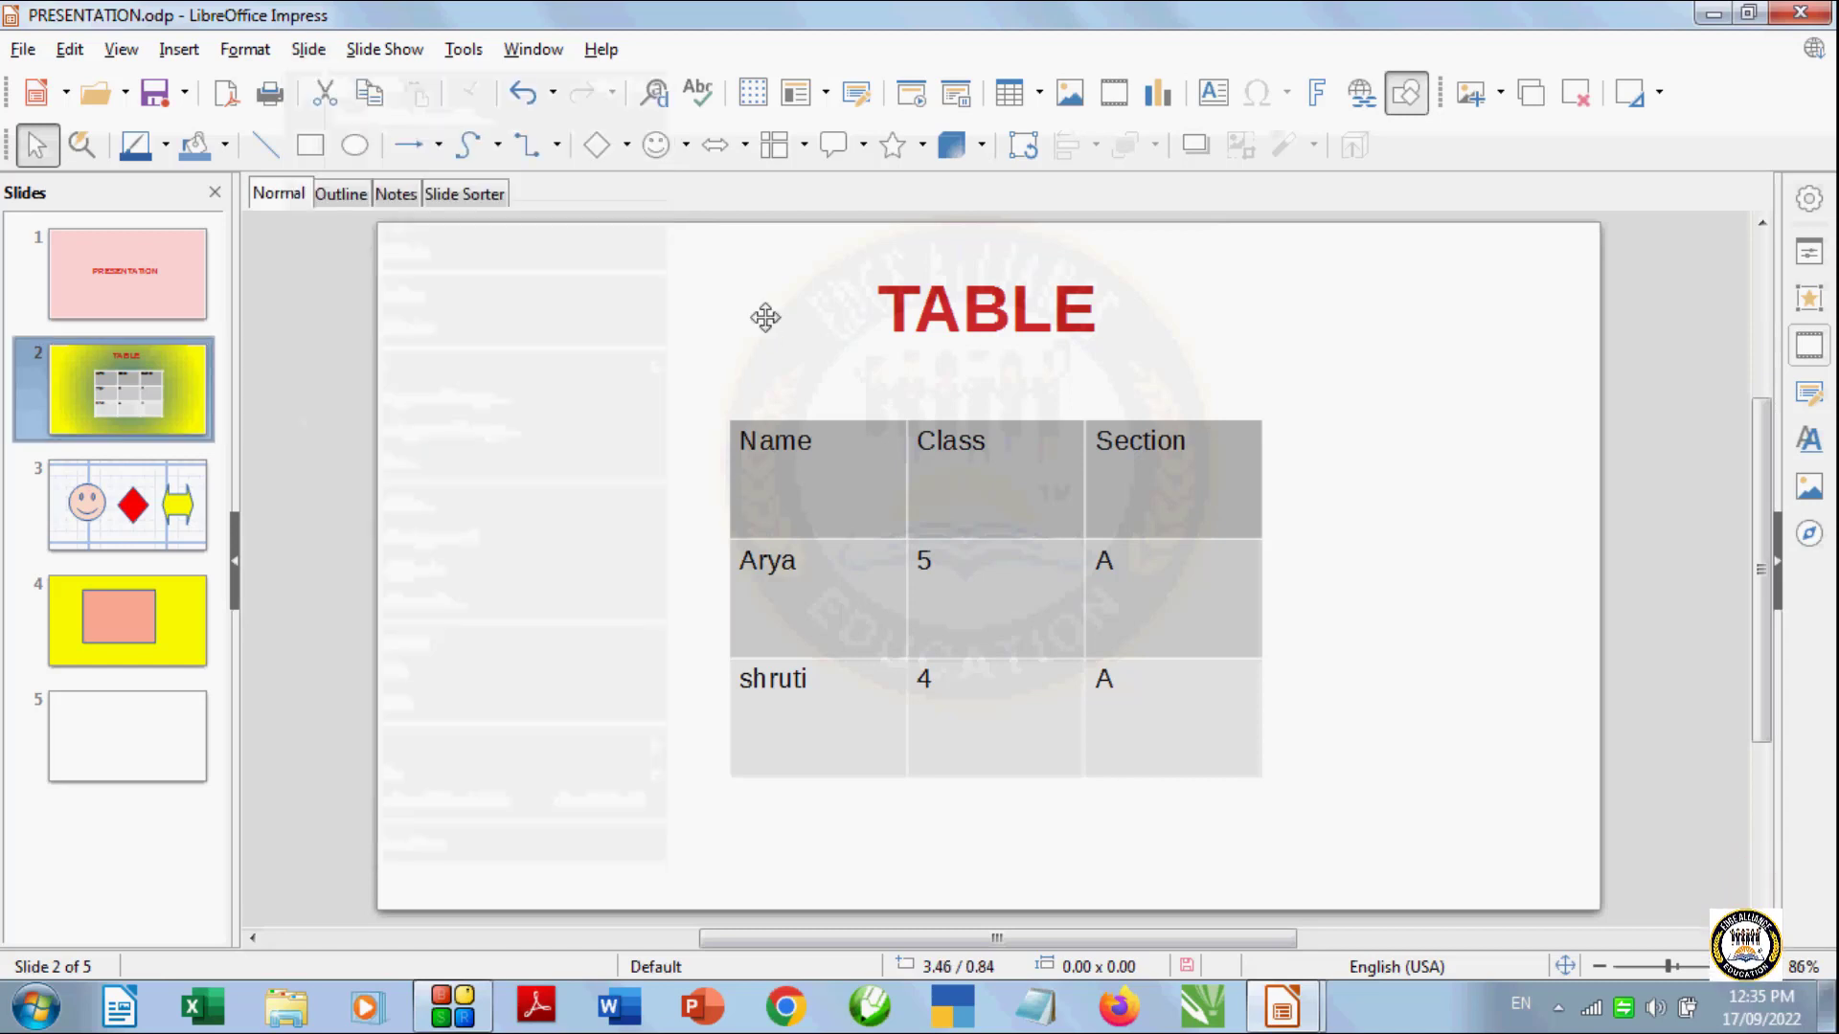